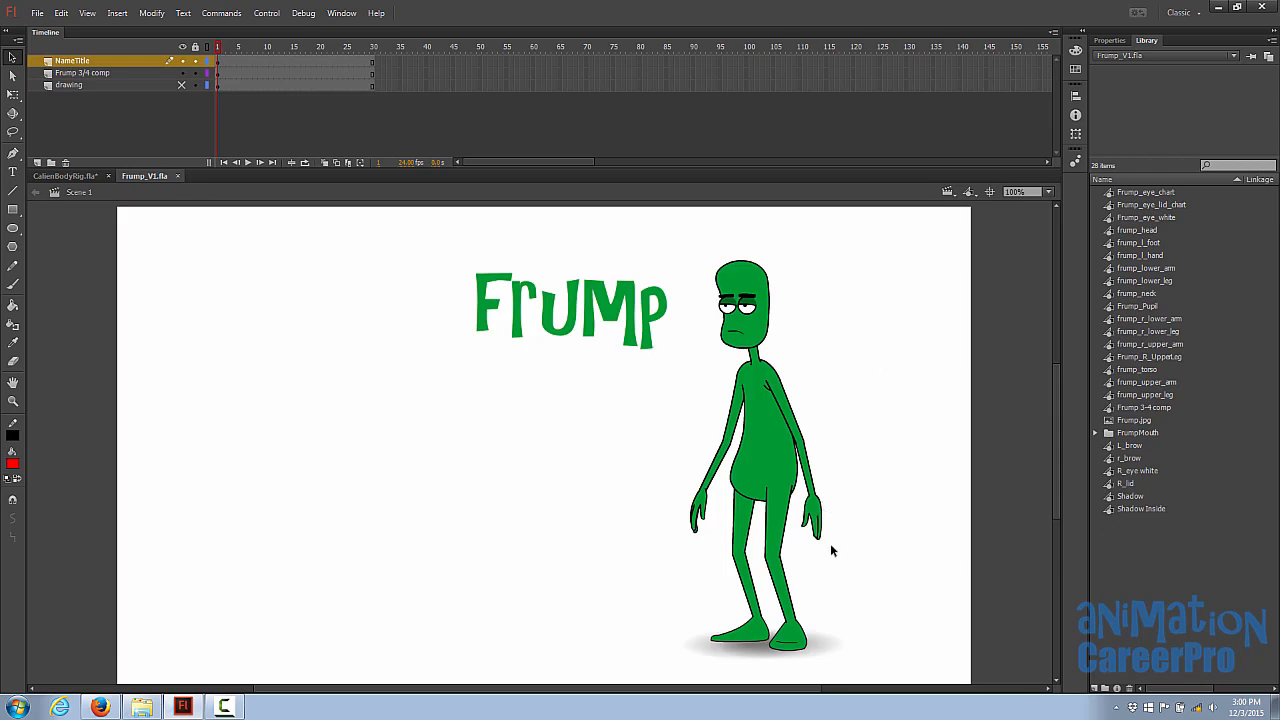
Step: Copy the left hand symbol from inside the Frump 3-4 comp in Frump_V1.fla
left_click(67, 177)
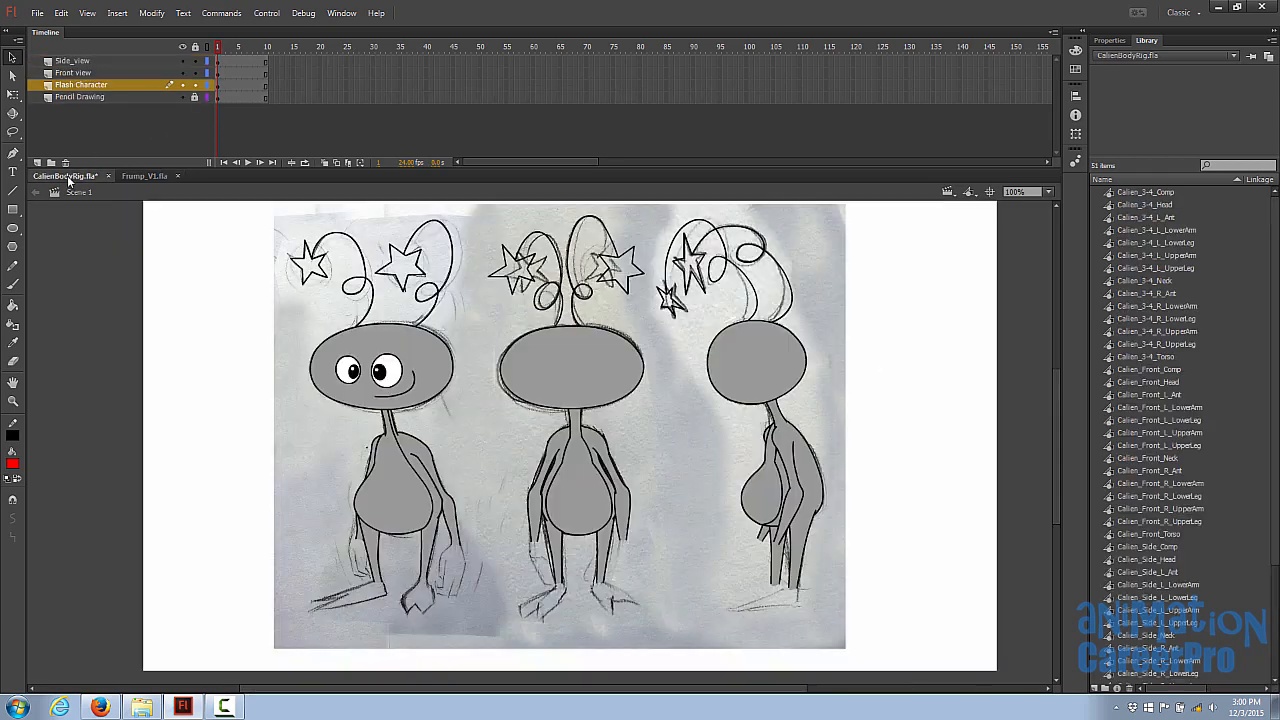
left_click(146, 175)
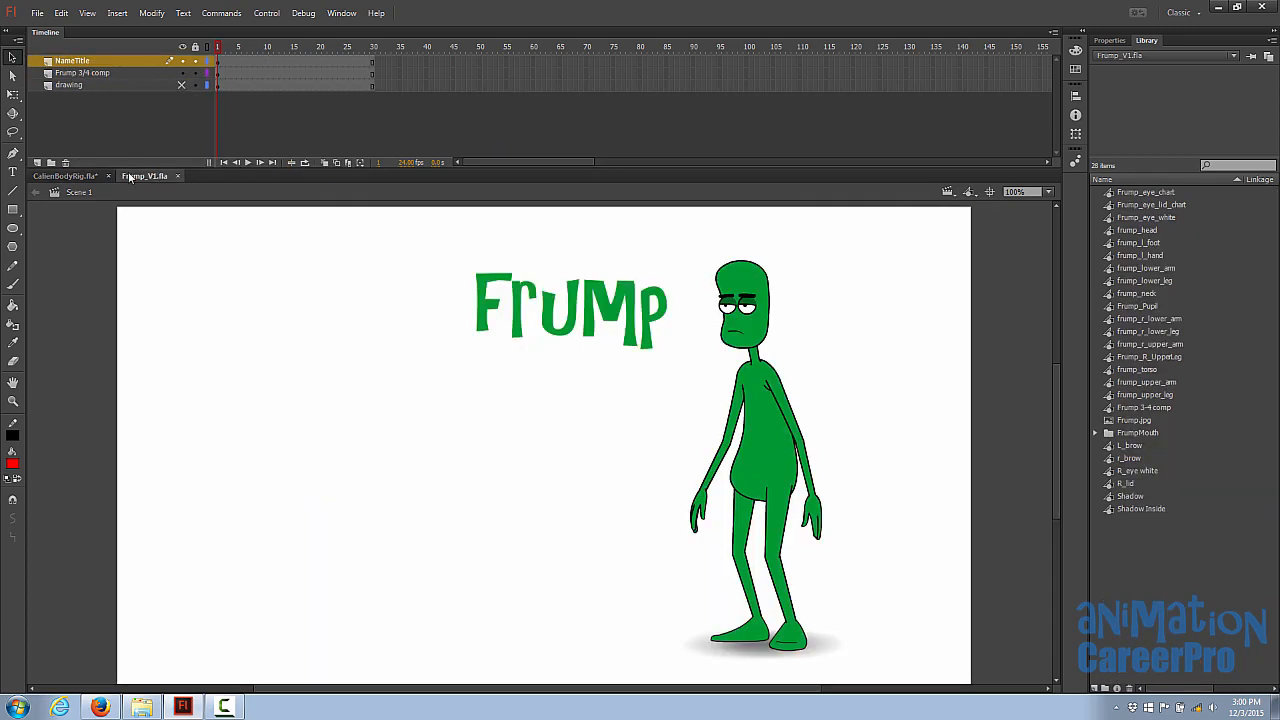
double_click(820, 514)
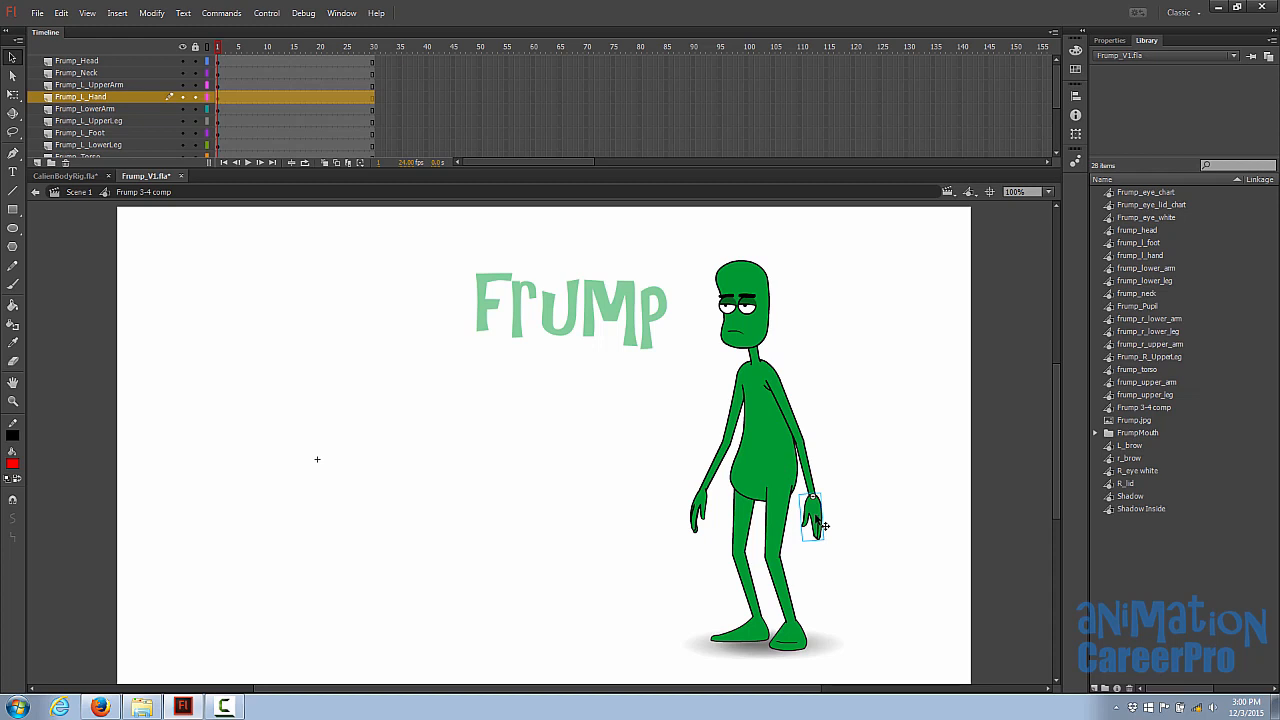
left_click(219, 99)
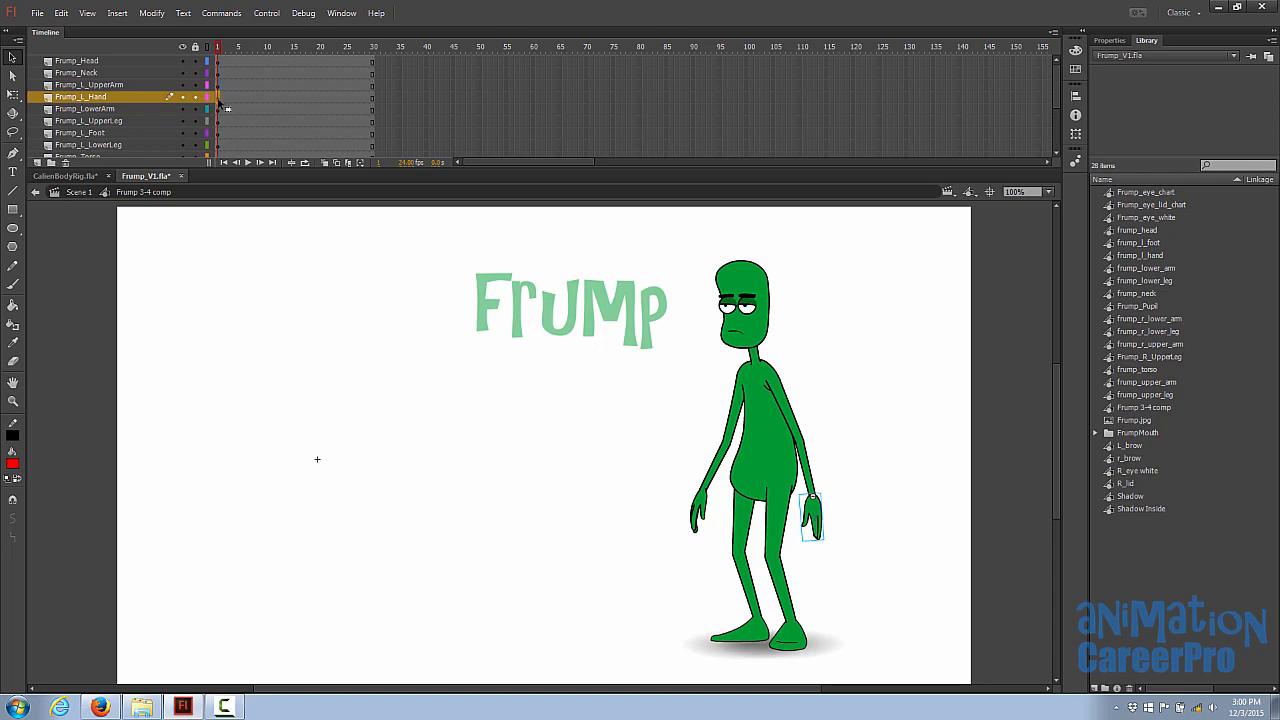
right_click(816, 516)
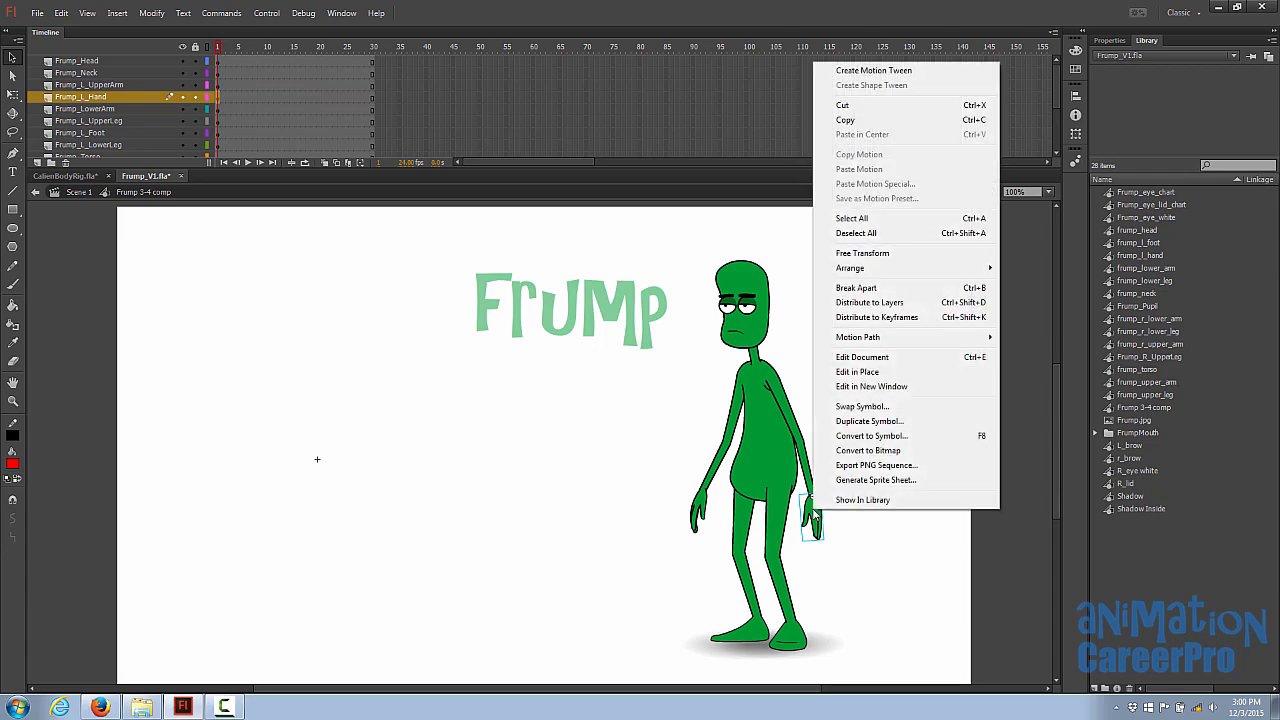
left_click(863, 119)
Step: In CalienBodyRig.fla, add a layer named Calien_L_Hand directly above Calien_L_LowerArm inside the Calien_3-4_Comp symbol
left_click(62, 176)
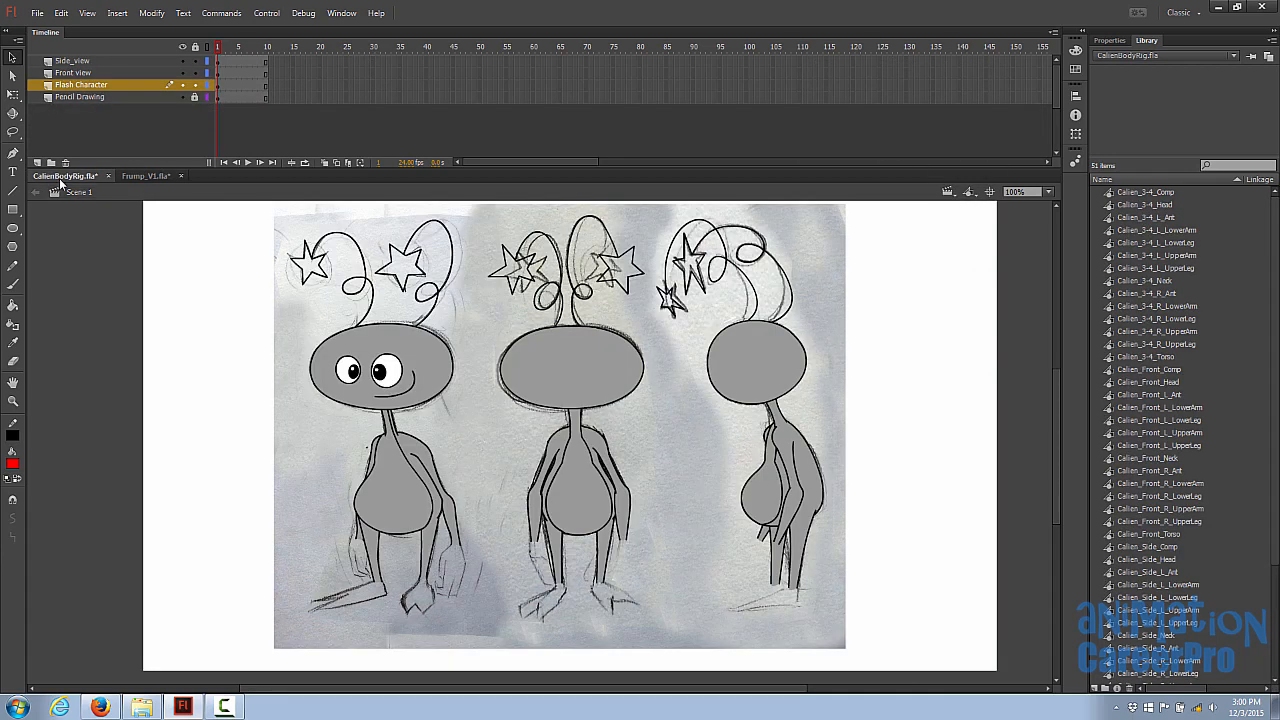
key("ctrl+shift+v")
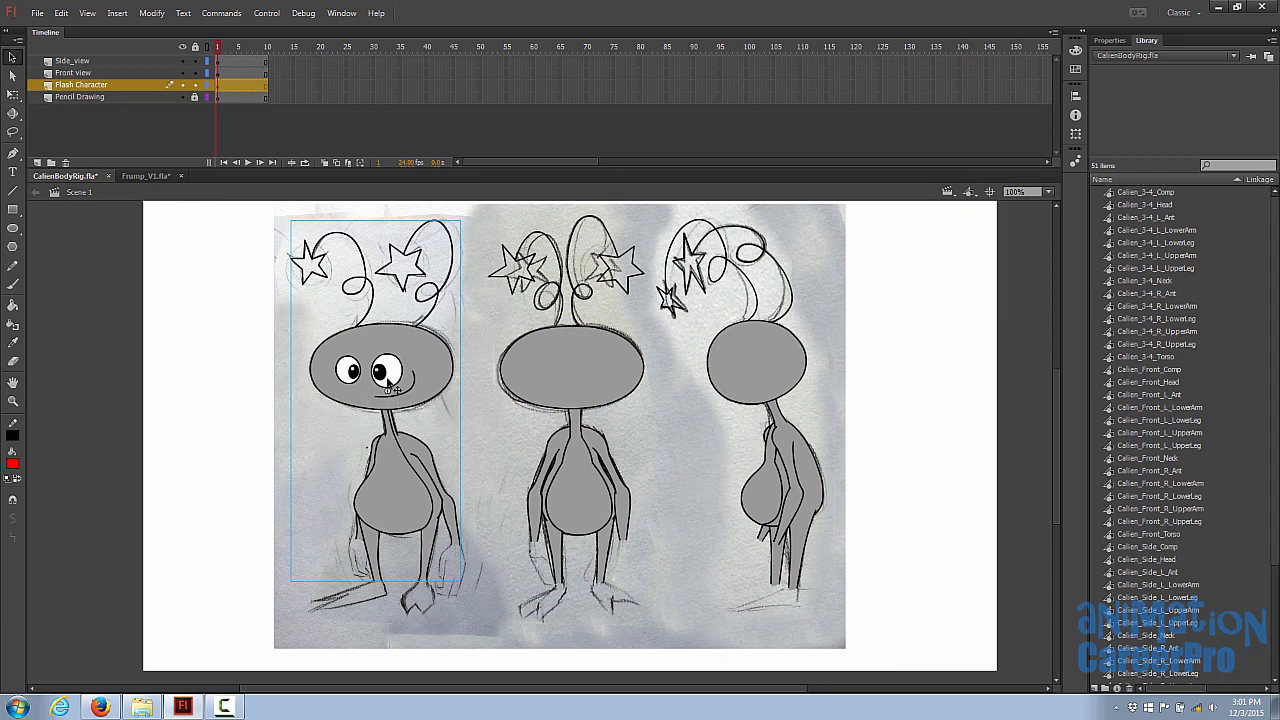
double_click(389, 386)
left_click(154, 120)
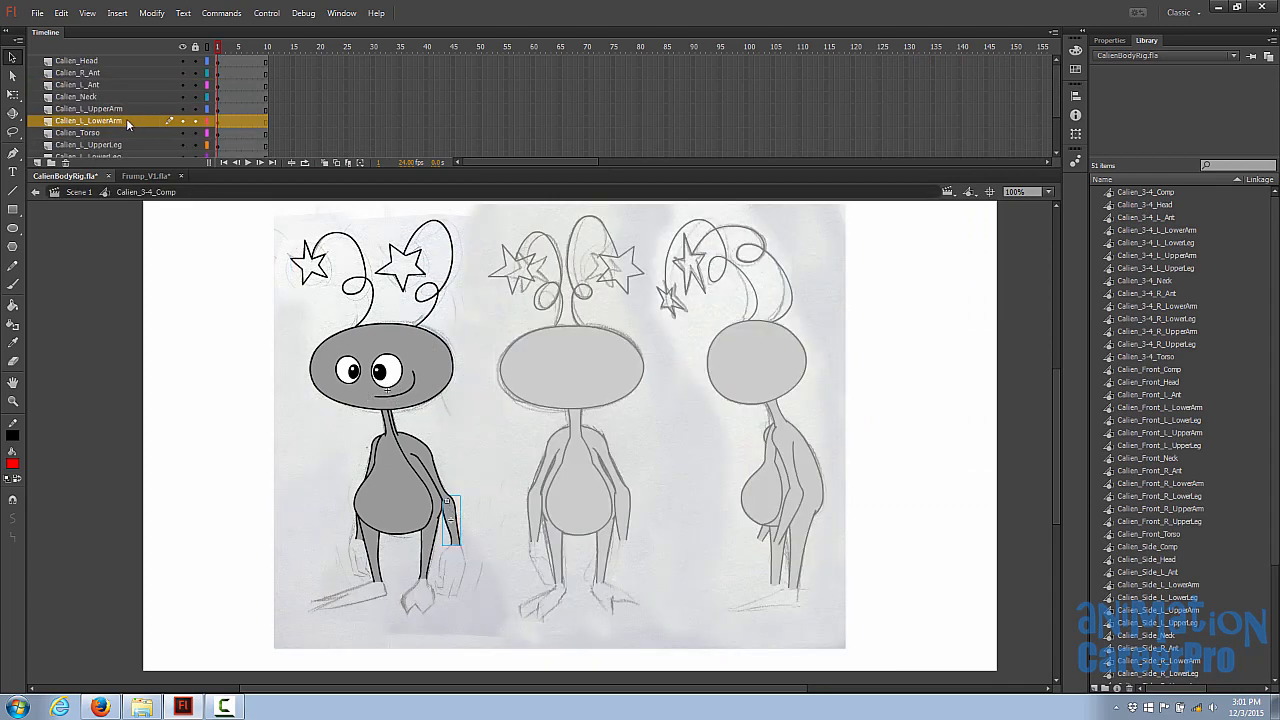
scroll(124, 136, "down", 2)
left_click(120, 144)
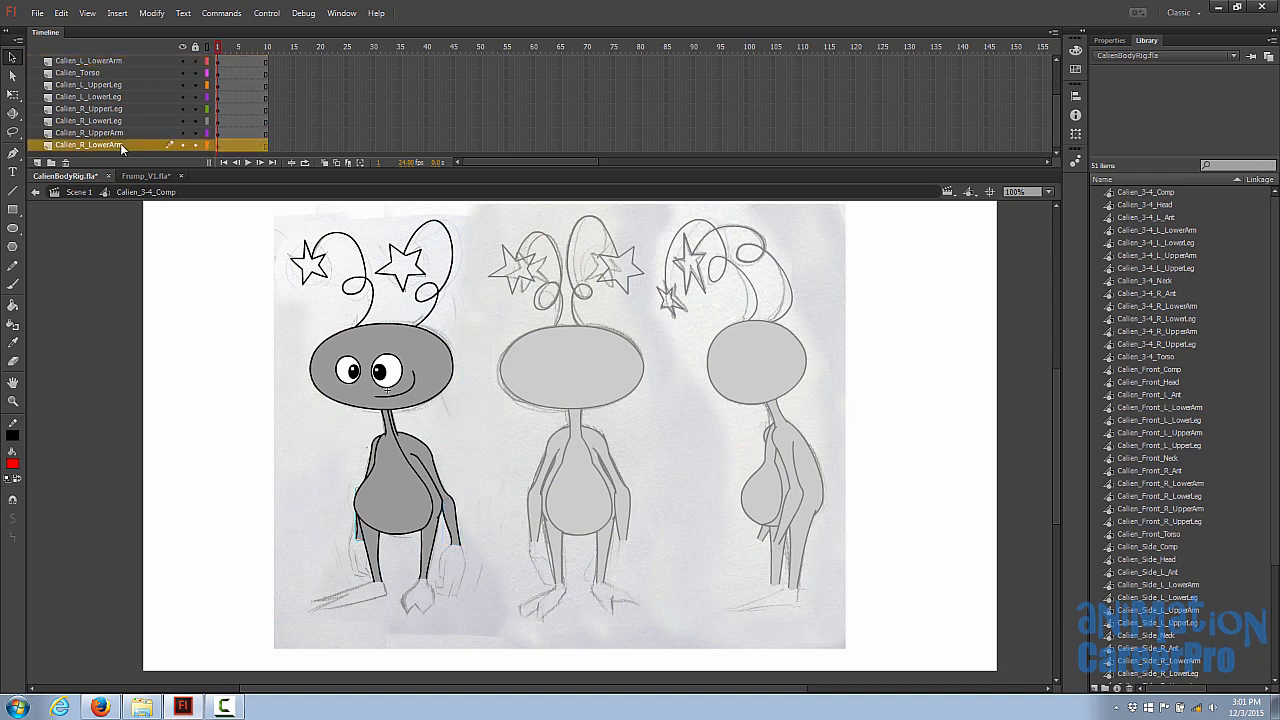
left_click(451, 524)
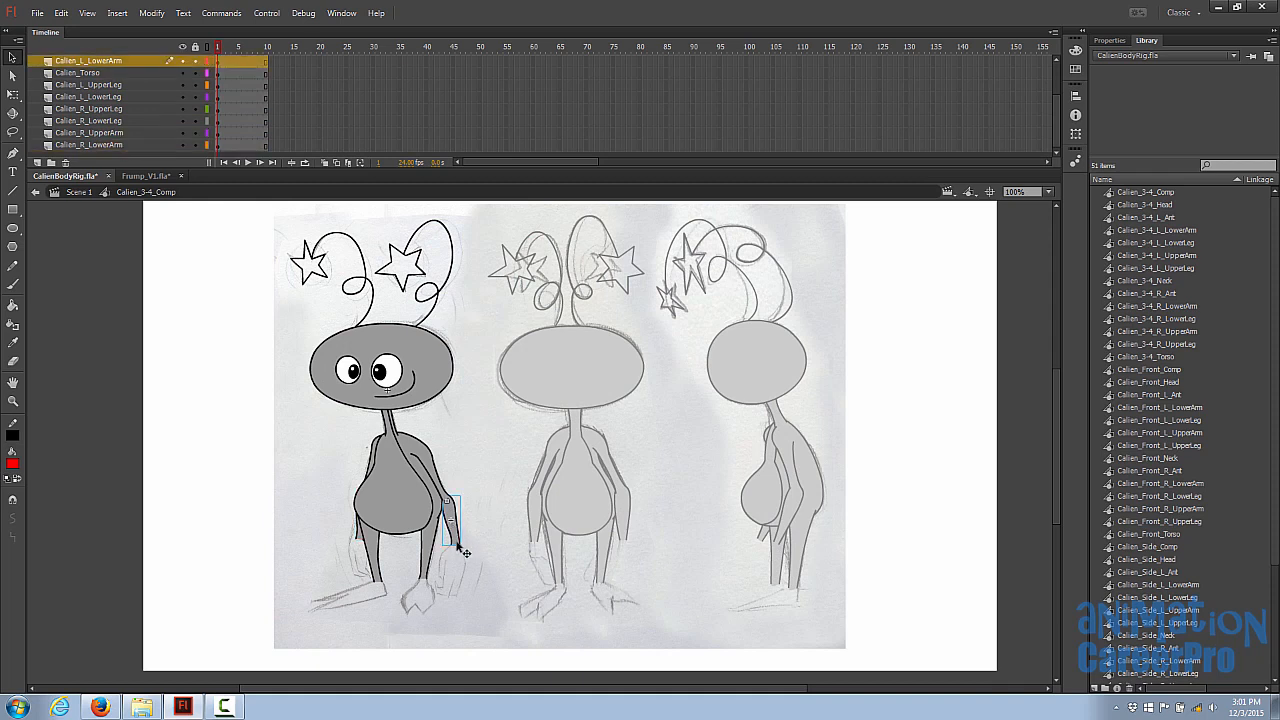
left_click(37, 163)
double_click(78, 61)
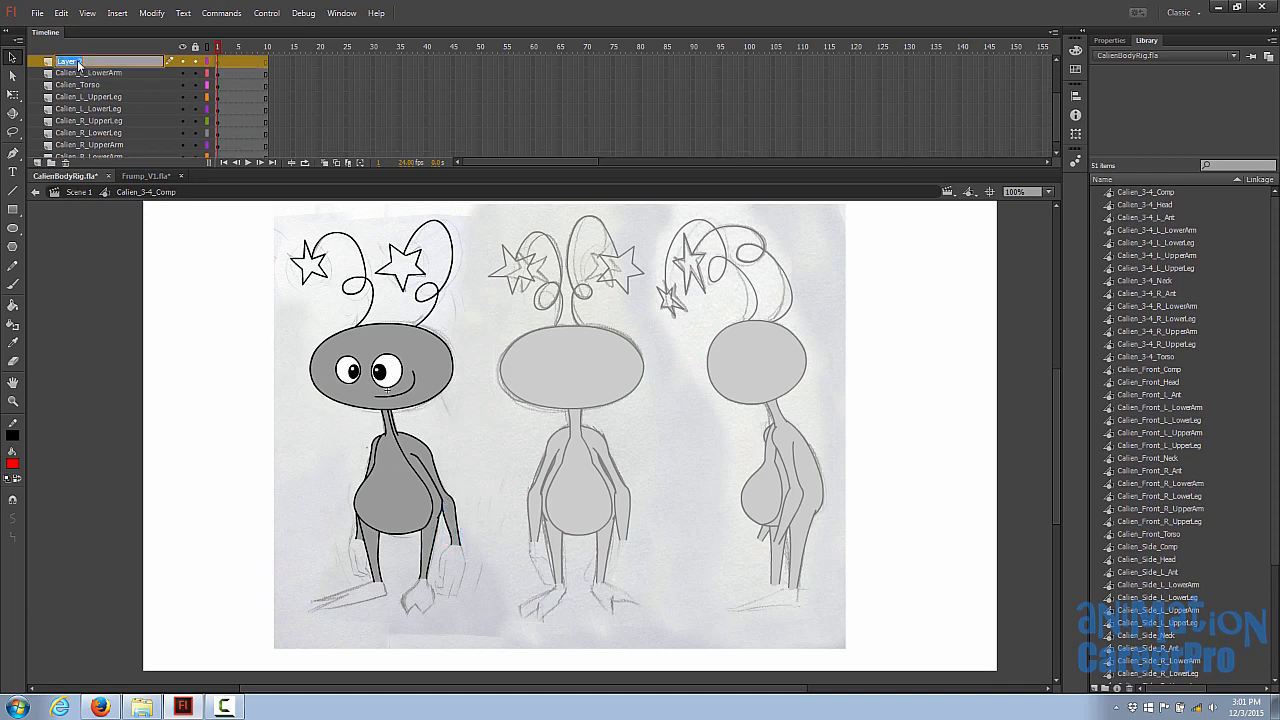
type("Calien_L_Hand")
Step: Paste the copied Frump hand on the Calien_L_Hand layer and position it at the end of the left lower arm
right_click(460, 379)
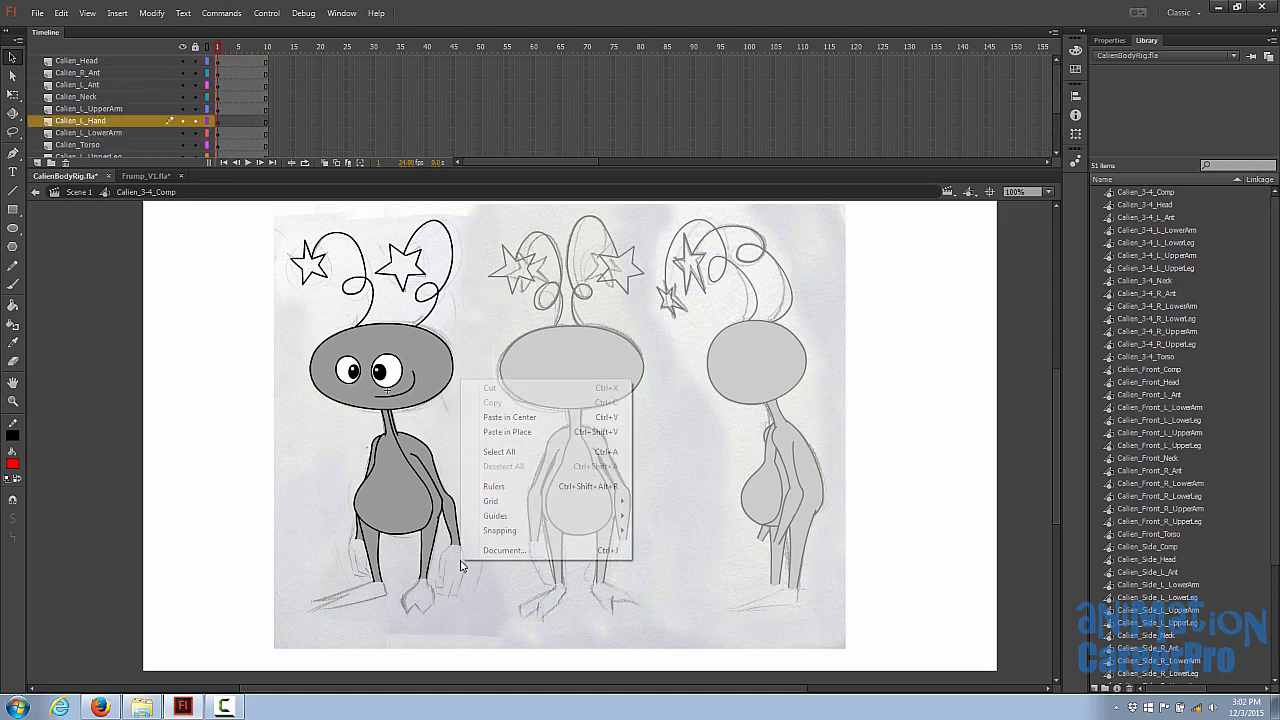
left_click(529, 417)
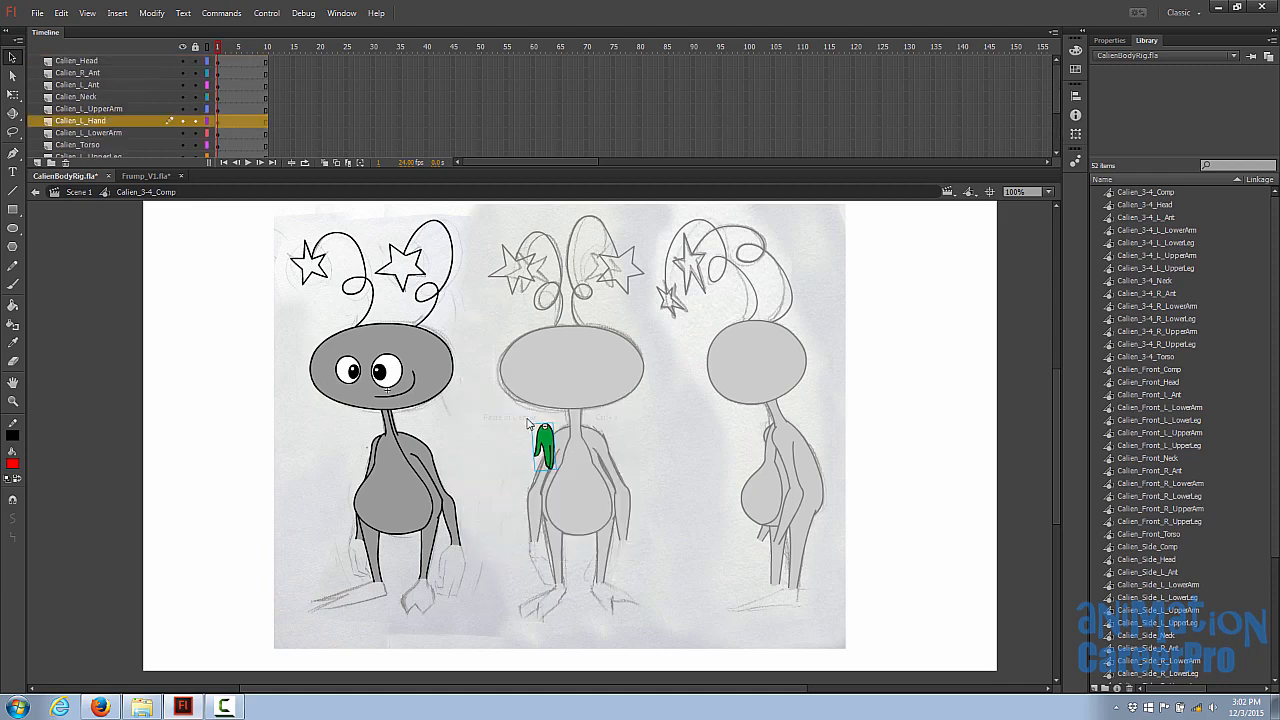
left_click_drag(537, 448, 459, 564)
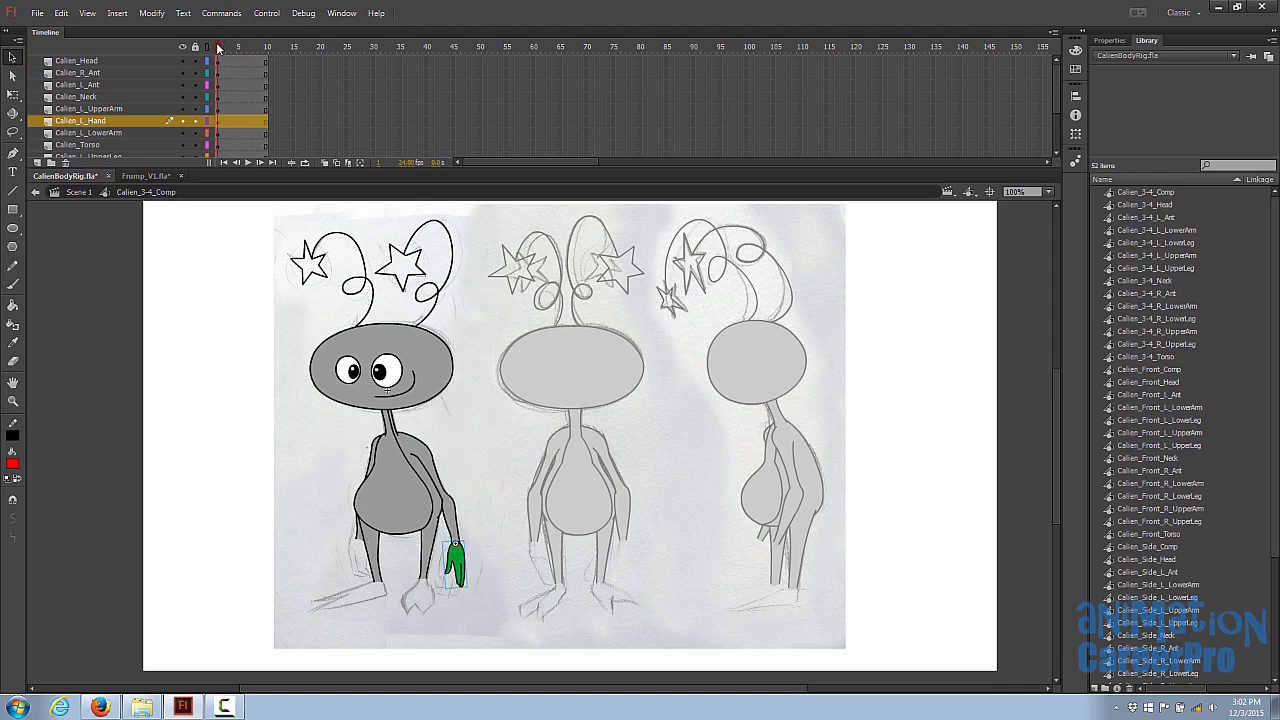
Step: Examine the pasted hand along the comp's timeline and check its instance and looping properties
left_click_drag(218, 46, 249, 48)
left_click(1112, 40)
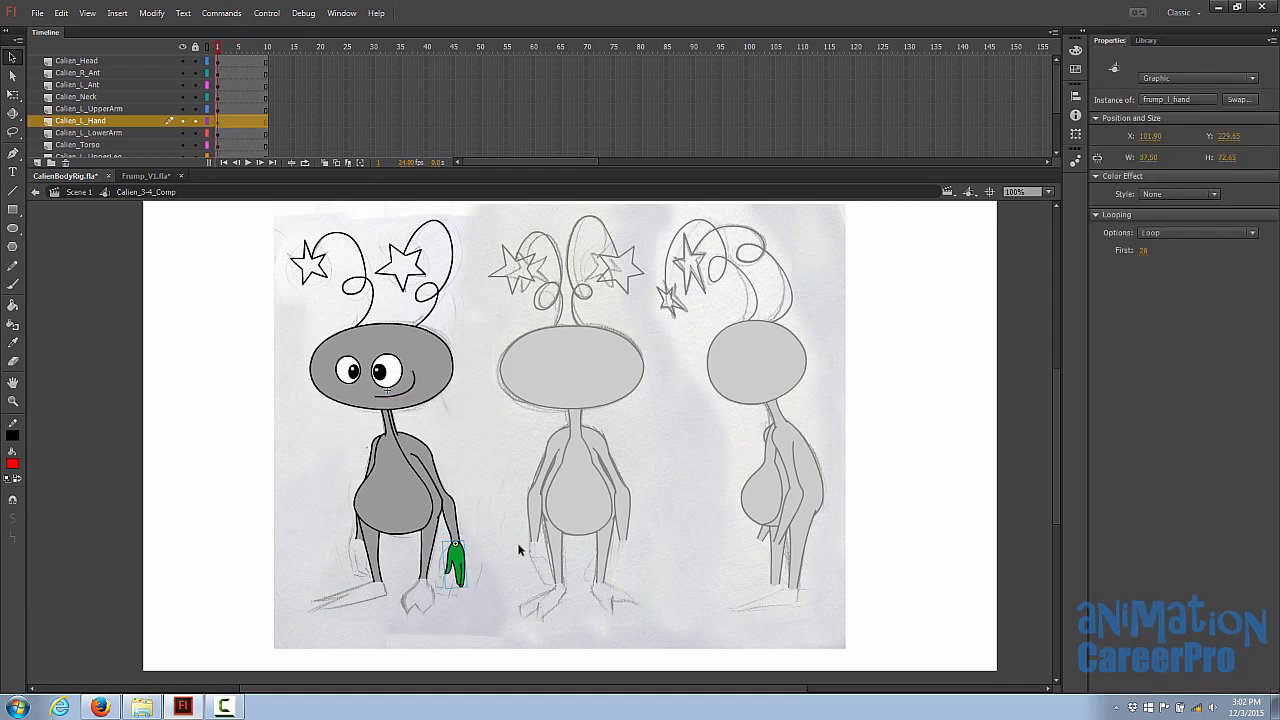
left_click_drag(244, 48, 217, 72)
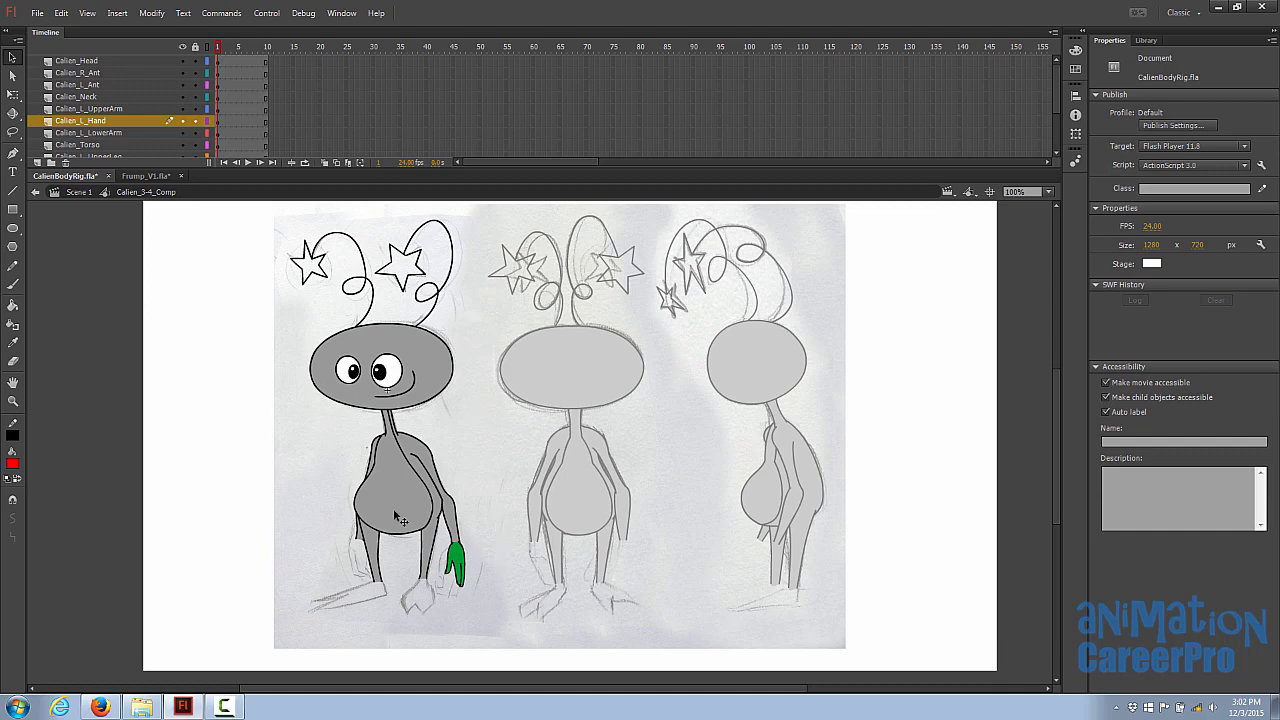
left_click(462, 566)
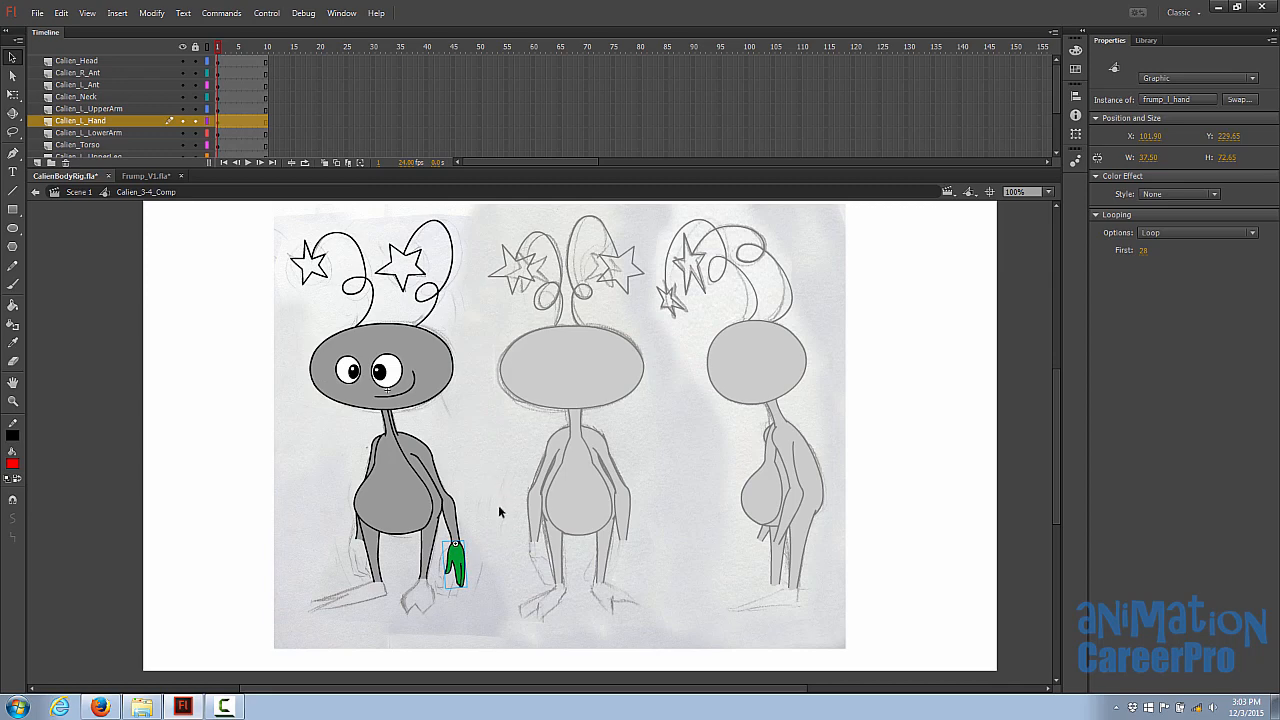
Step: Edit the pasted hand symbol and fill its hand drawings on frames 2, 3 and 4 with red
double_click(455, 562)
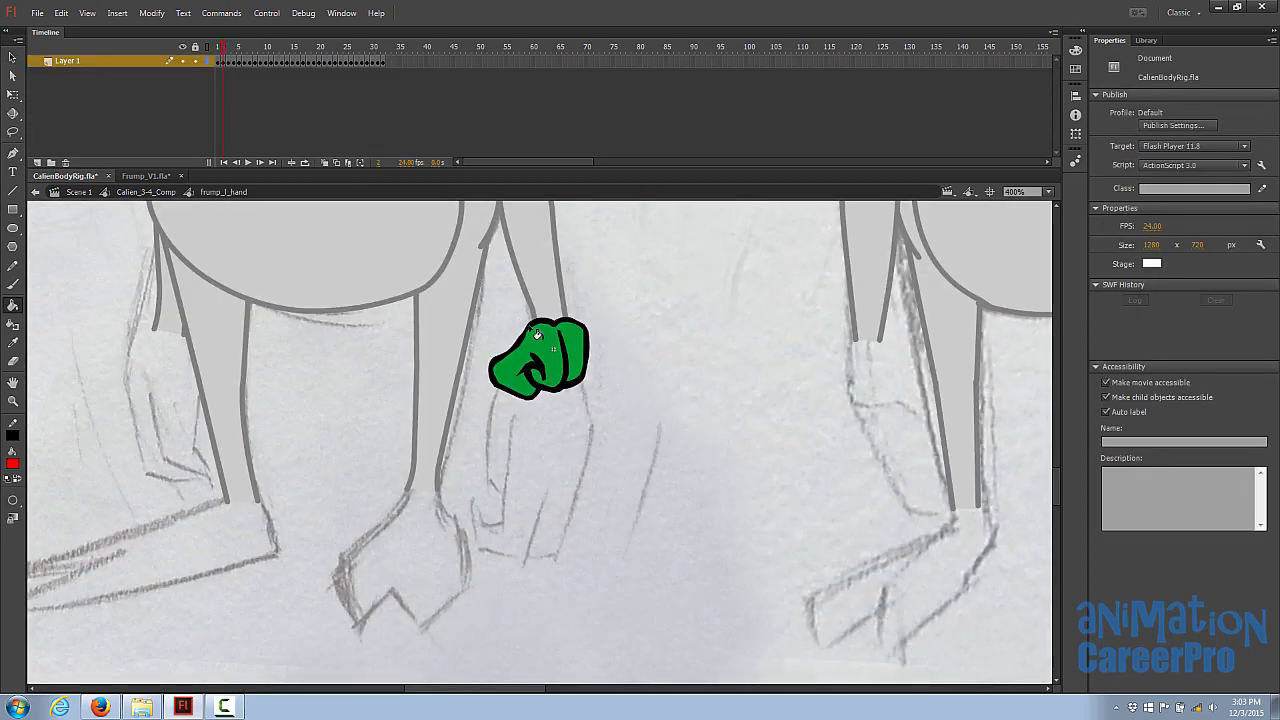
left_click(537, 336)
left_click(230, 57)
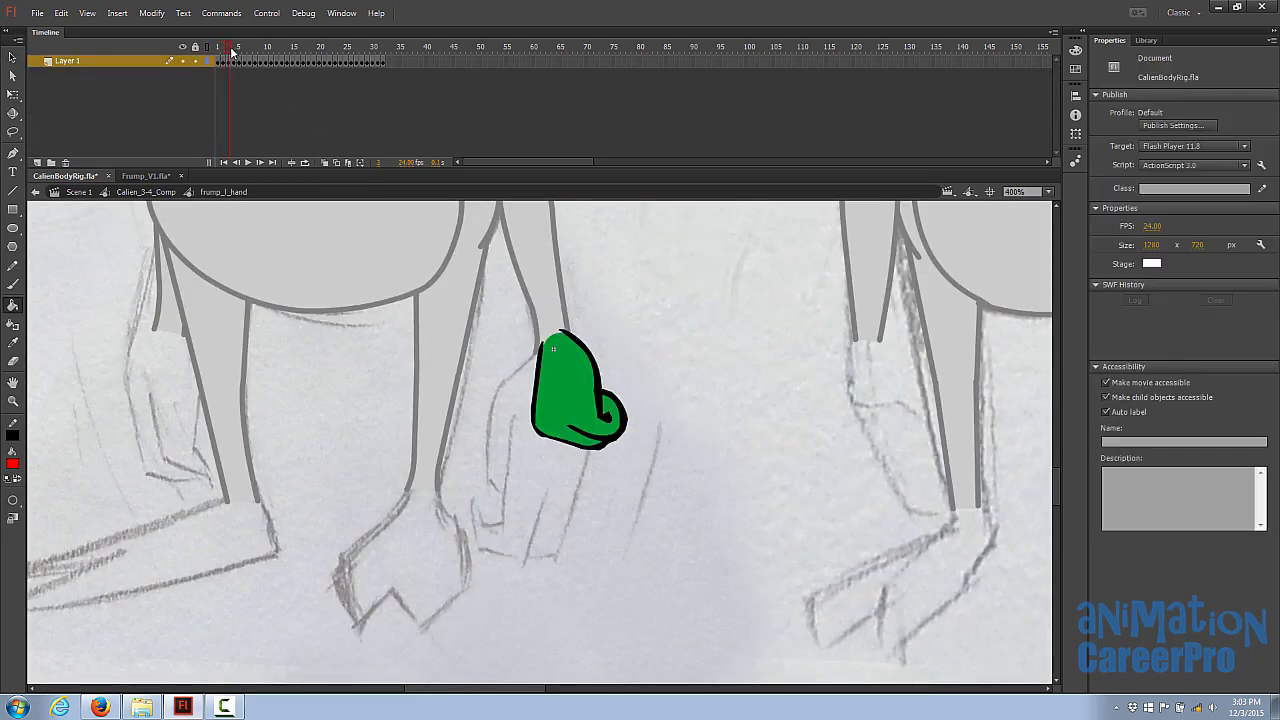
left_click(554, 366)
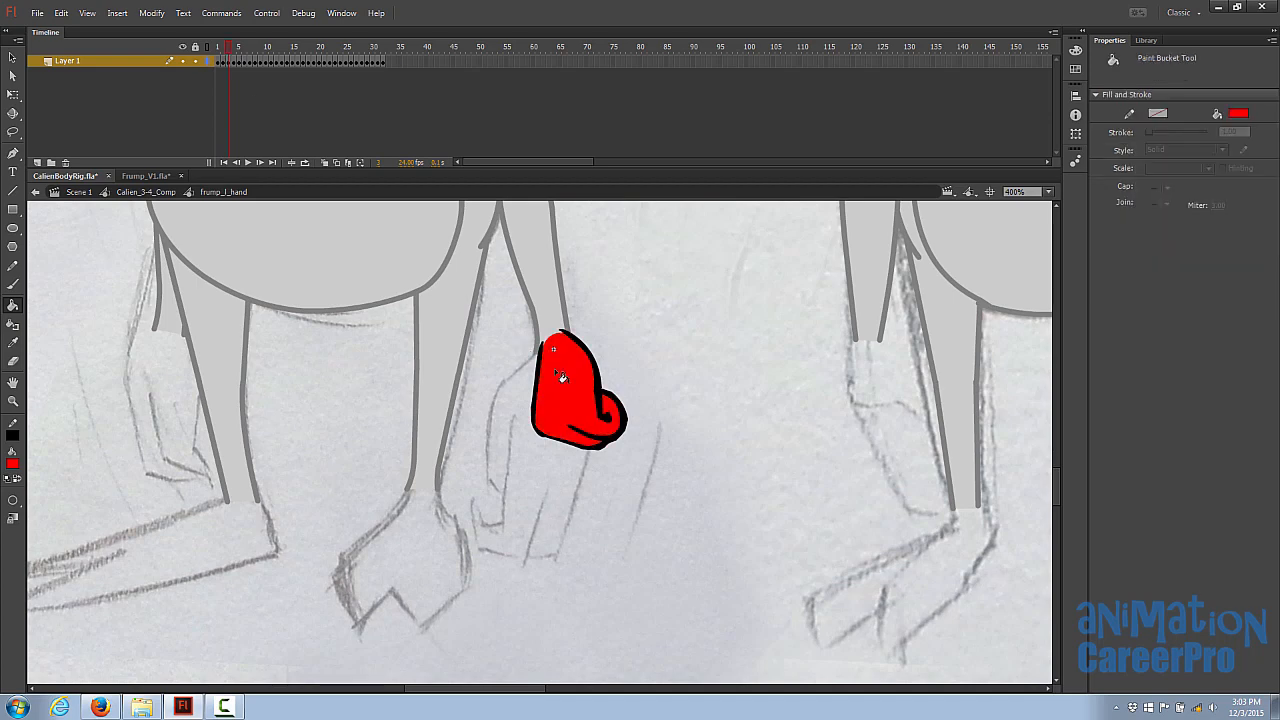
left_click(235, 55)
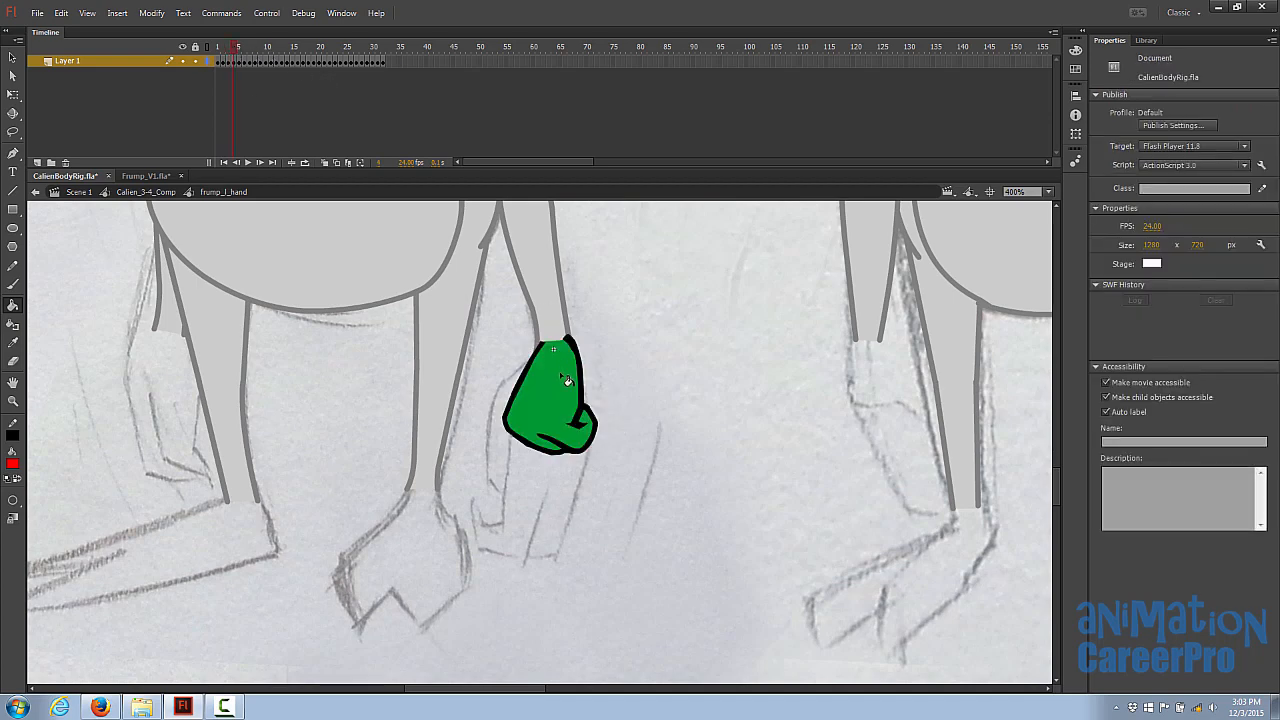
left_click(565, 379)
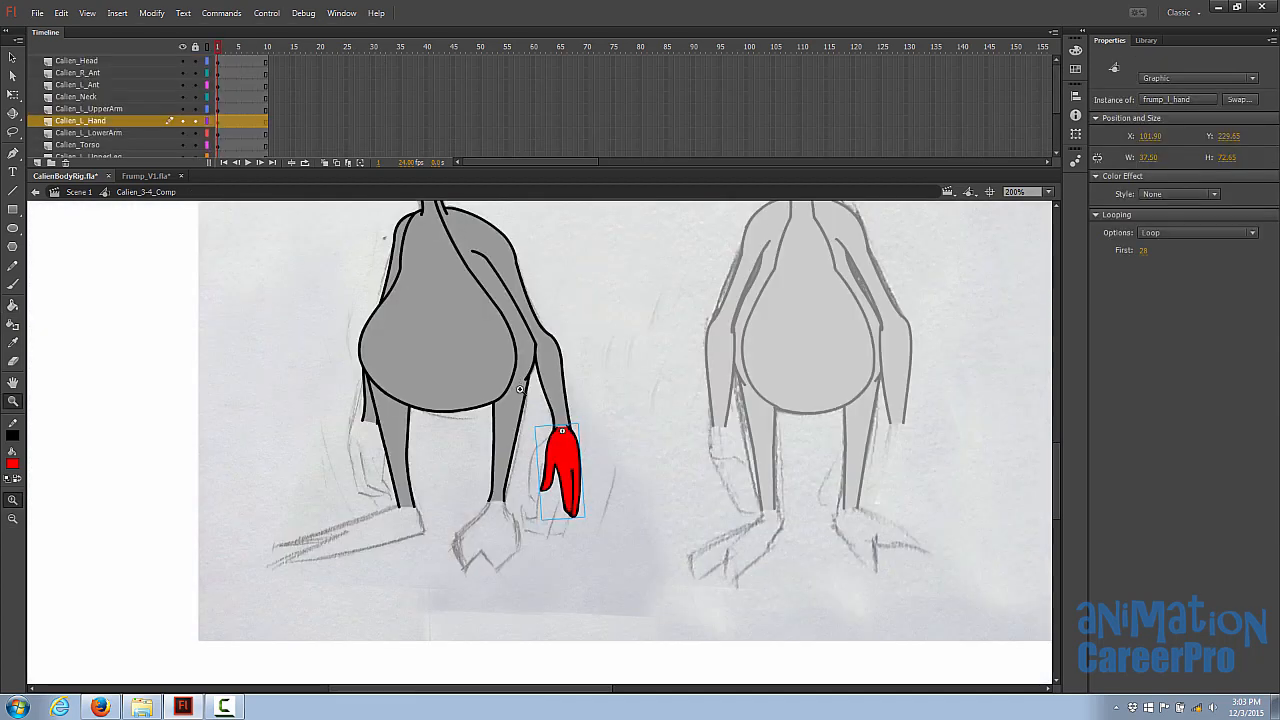
Step: Delete the red hand instance from the Calien_L_Hand layer in the three-quarter comp
left_click_drag(493, 398, 522, 466)
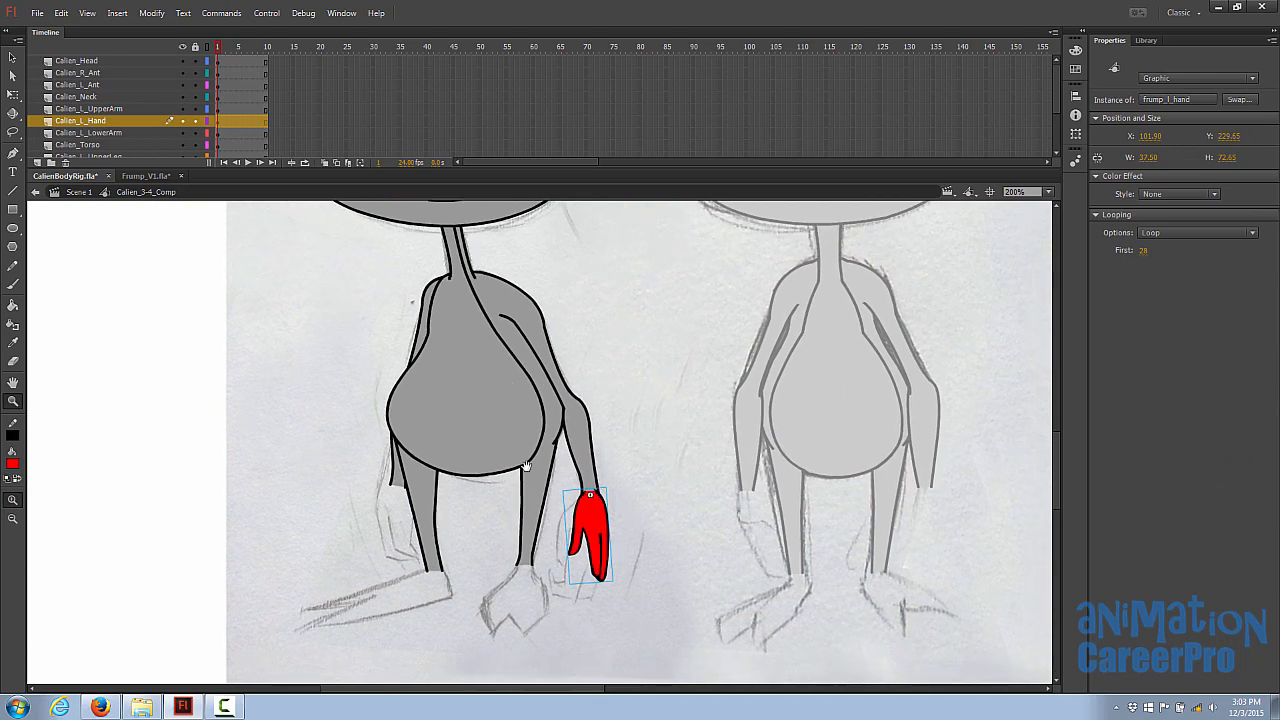
key("v")
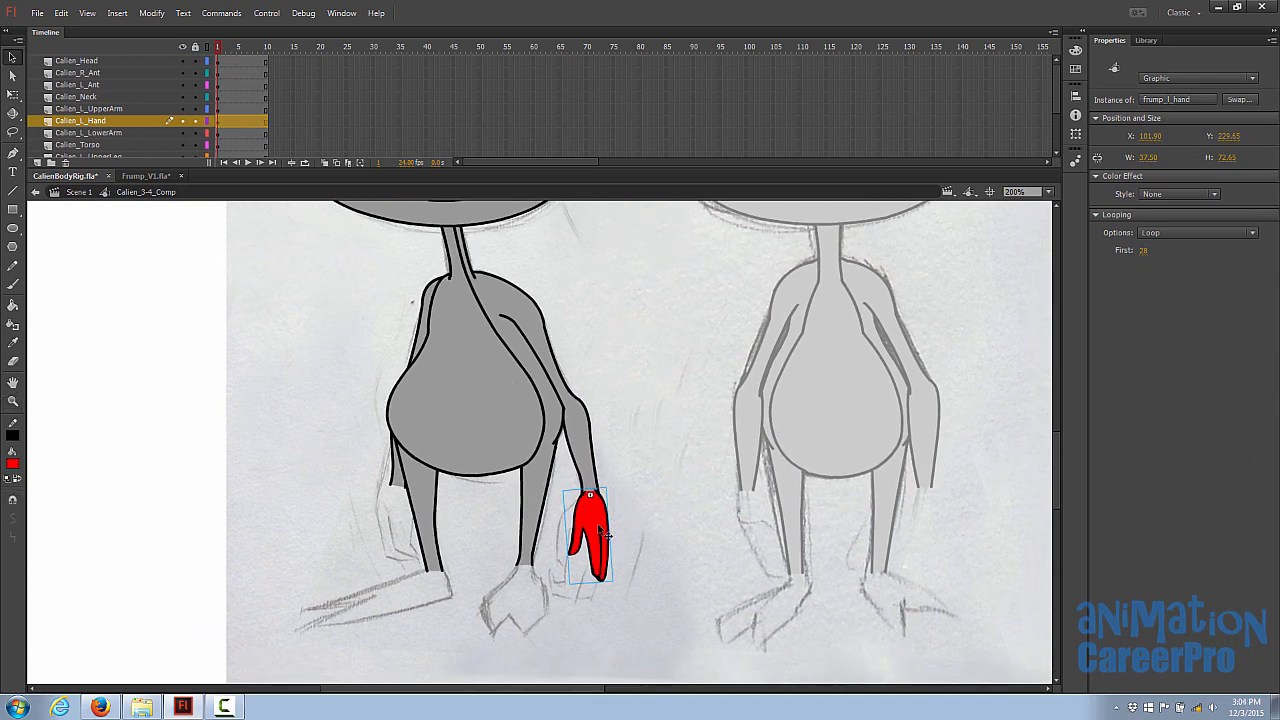
key("Delete")
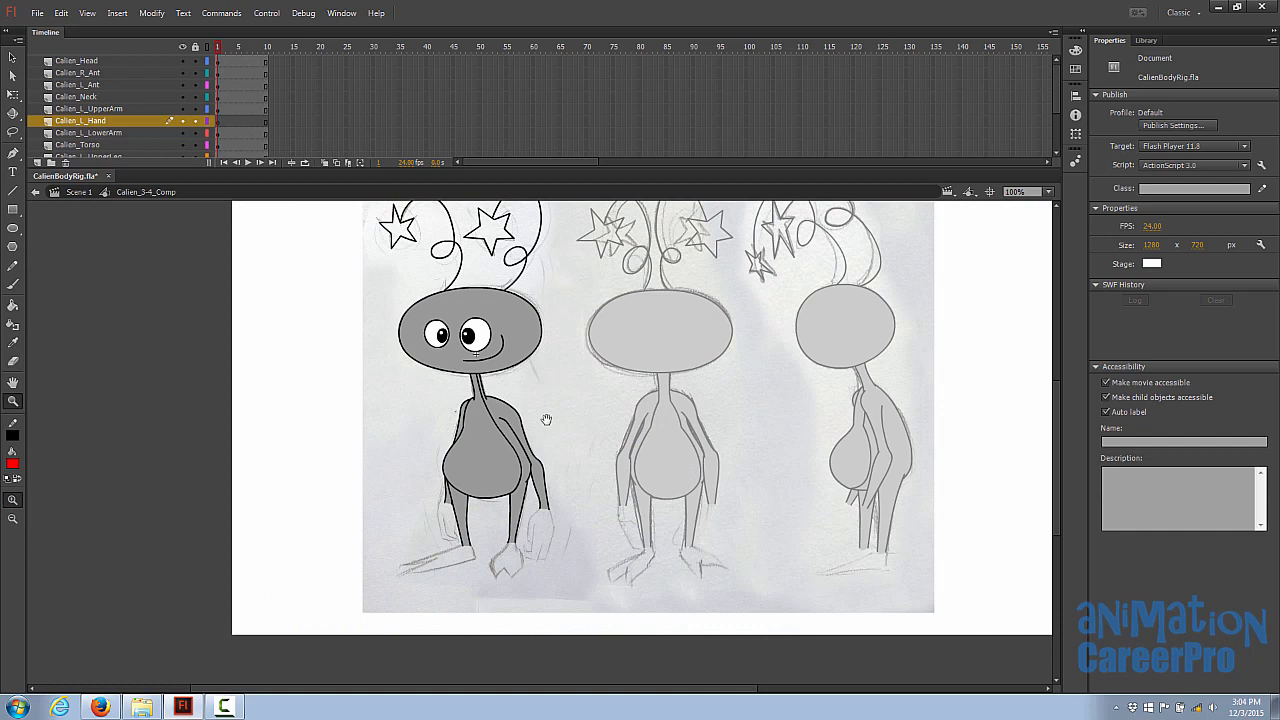
key("v")
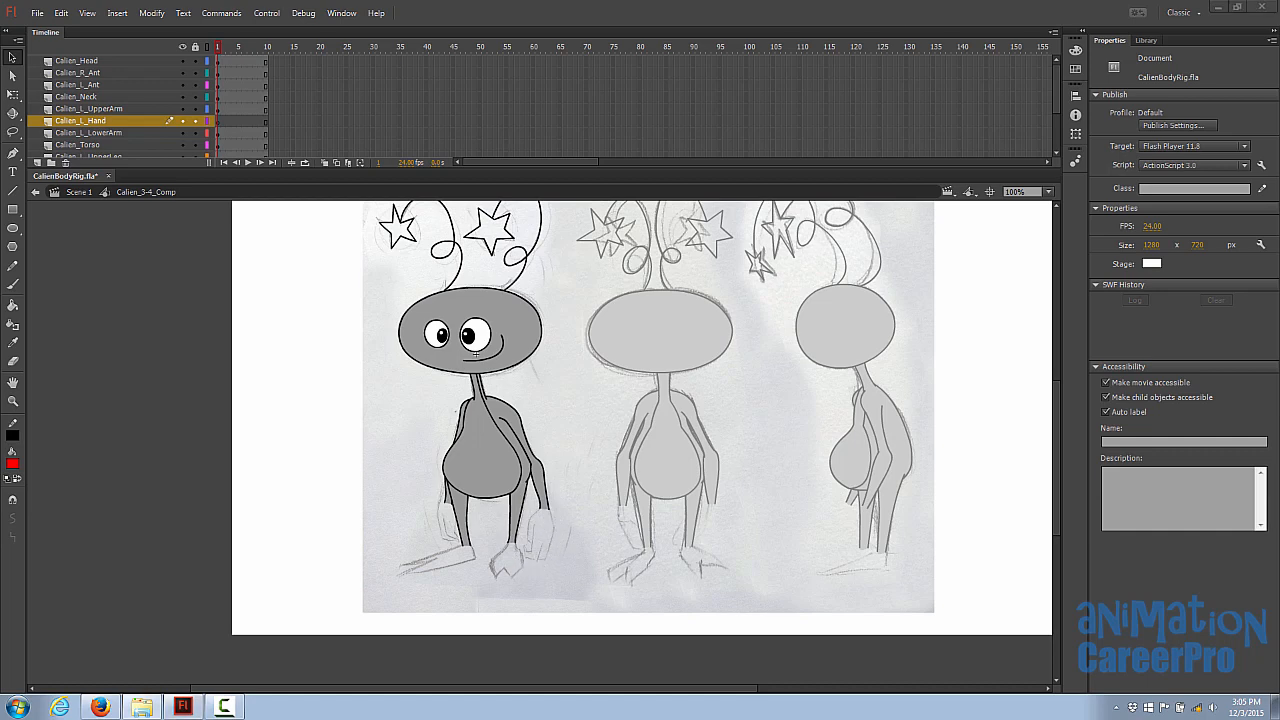
Step: In the 03_Flash_RIGGING3_HandsAndFeet folder, view the resting-hands reference image and PrestonBlairHands.jpg
left_click(141, 707)
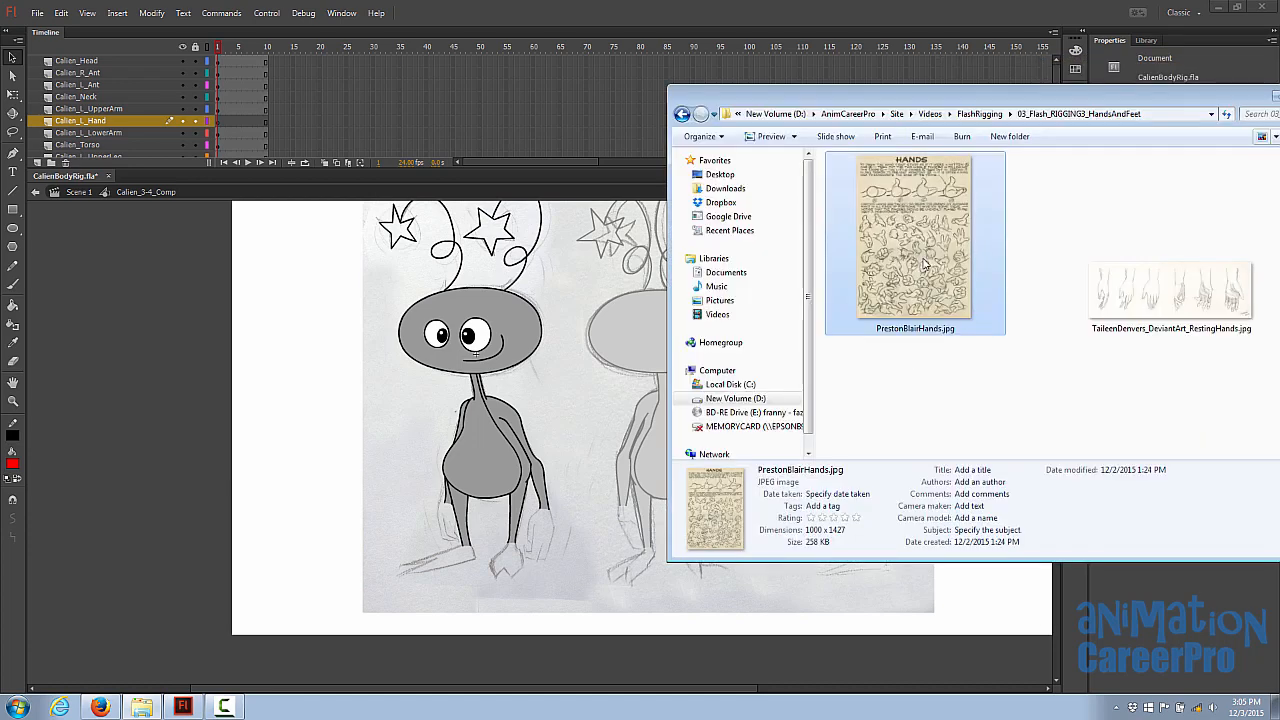
left_click(1120, 308)
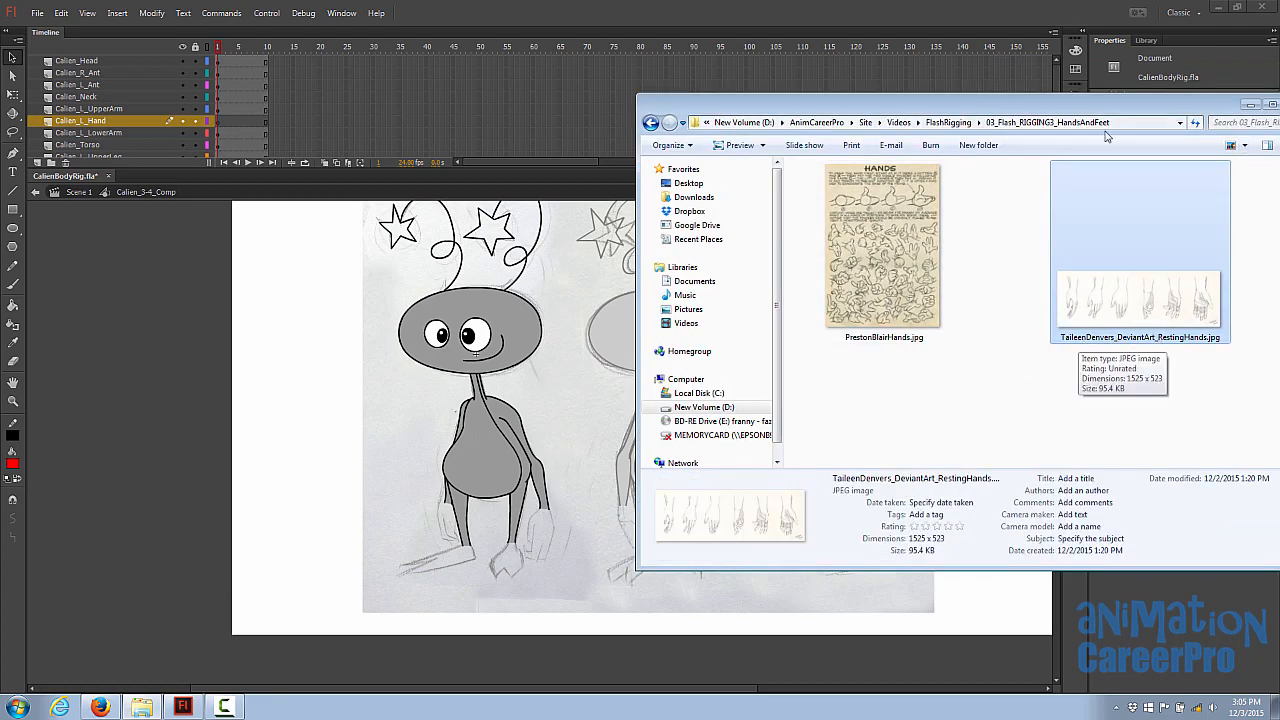
double_click(1120, 296)
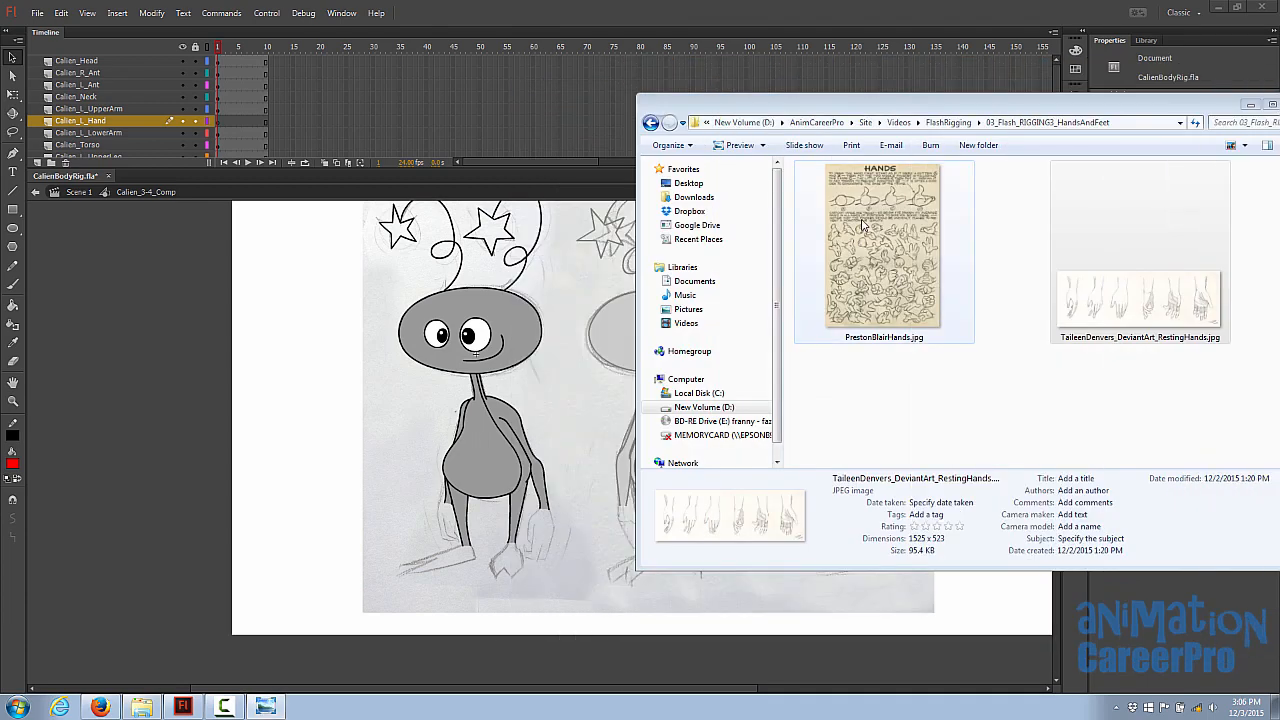
double_click(863, 226)
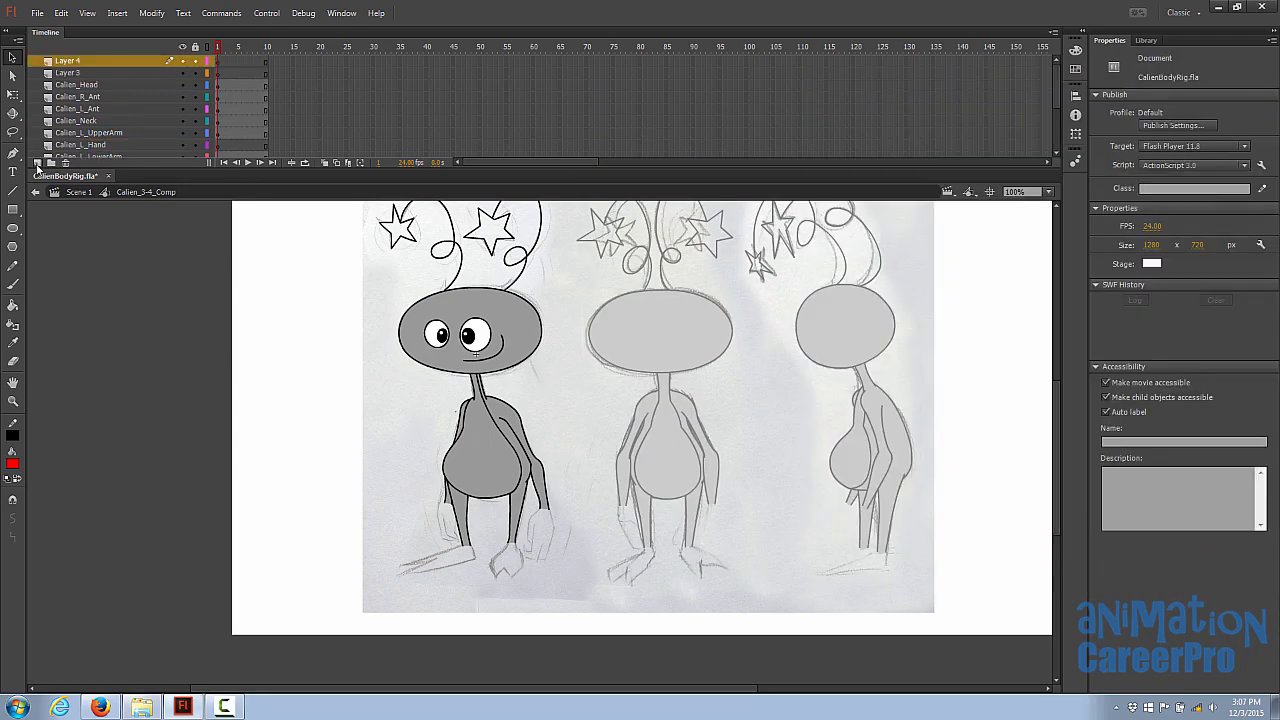
Step: Bring the TaileenDenvers_DeviantArt_RestingHands reference image onto Layer 3 of the three-quarter comp
left_click(73, 63)
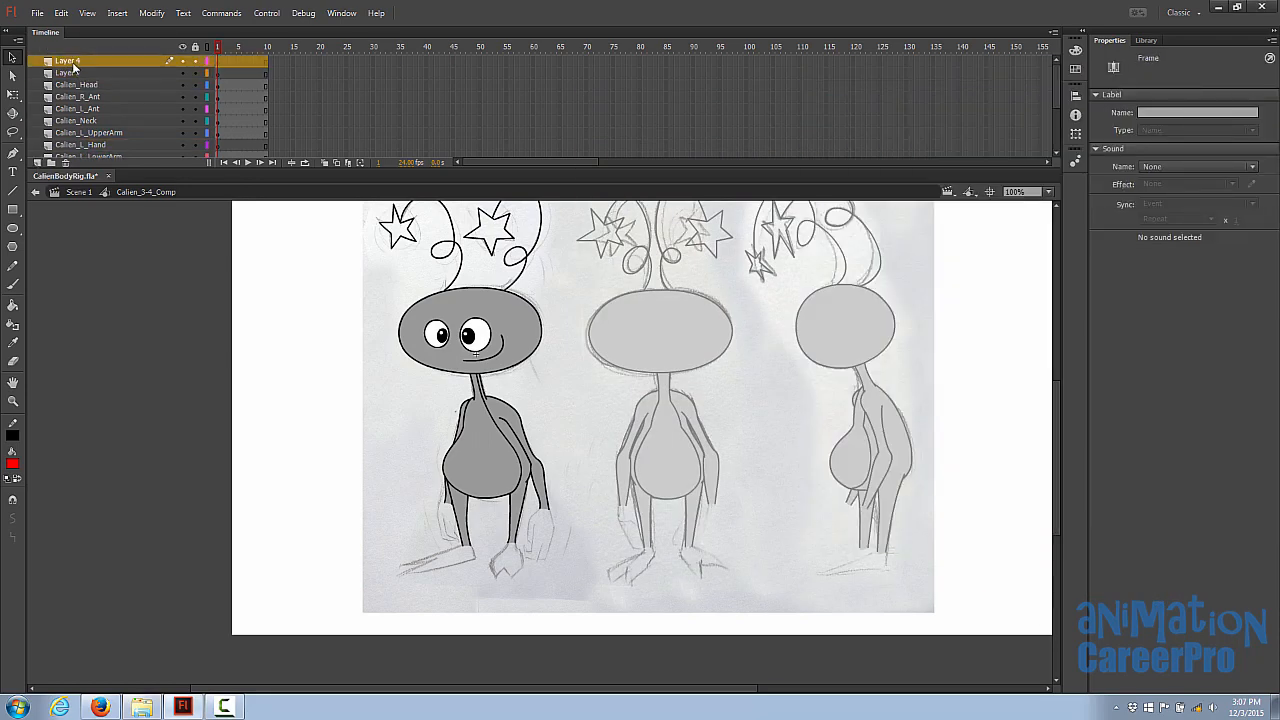
left_click(74, 74)
mouse_move(1279, 88)
left_mouse_down()
mouse_move(1184, 76)
mouse_move(1279, 98)
left_mouse_up()
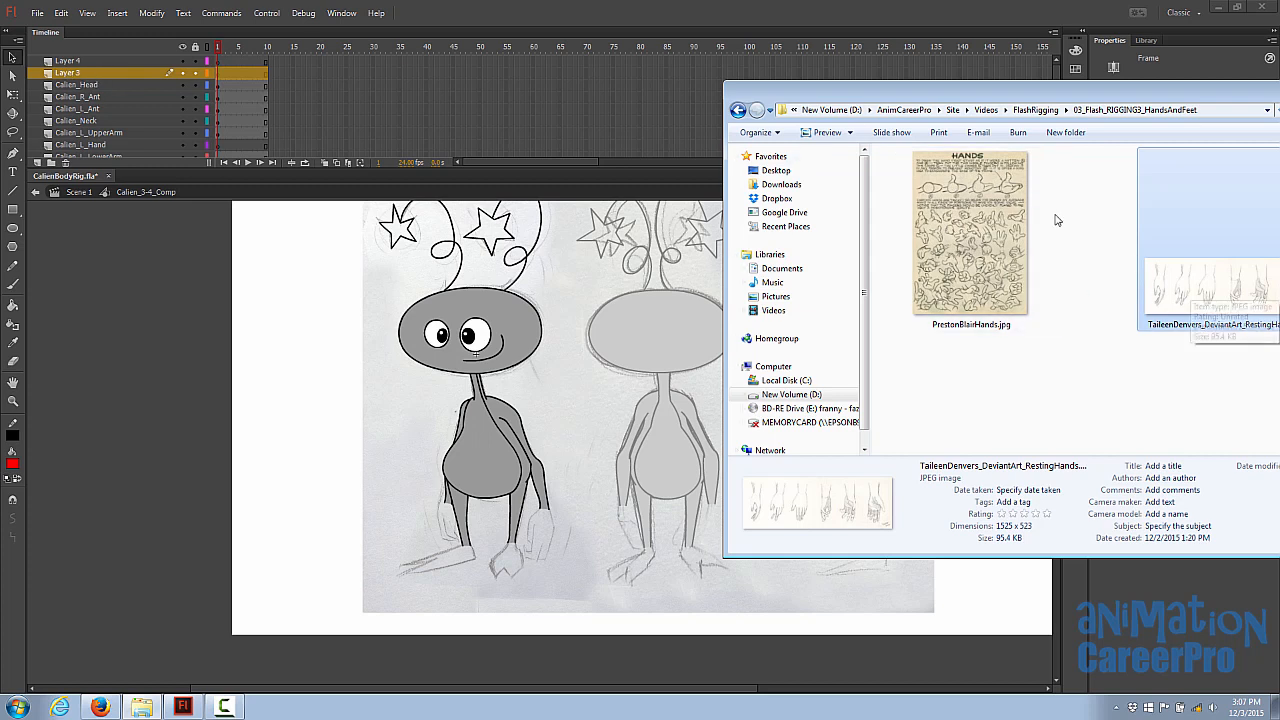
left_click_drag(1190, 289, 542, 538)
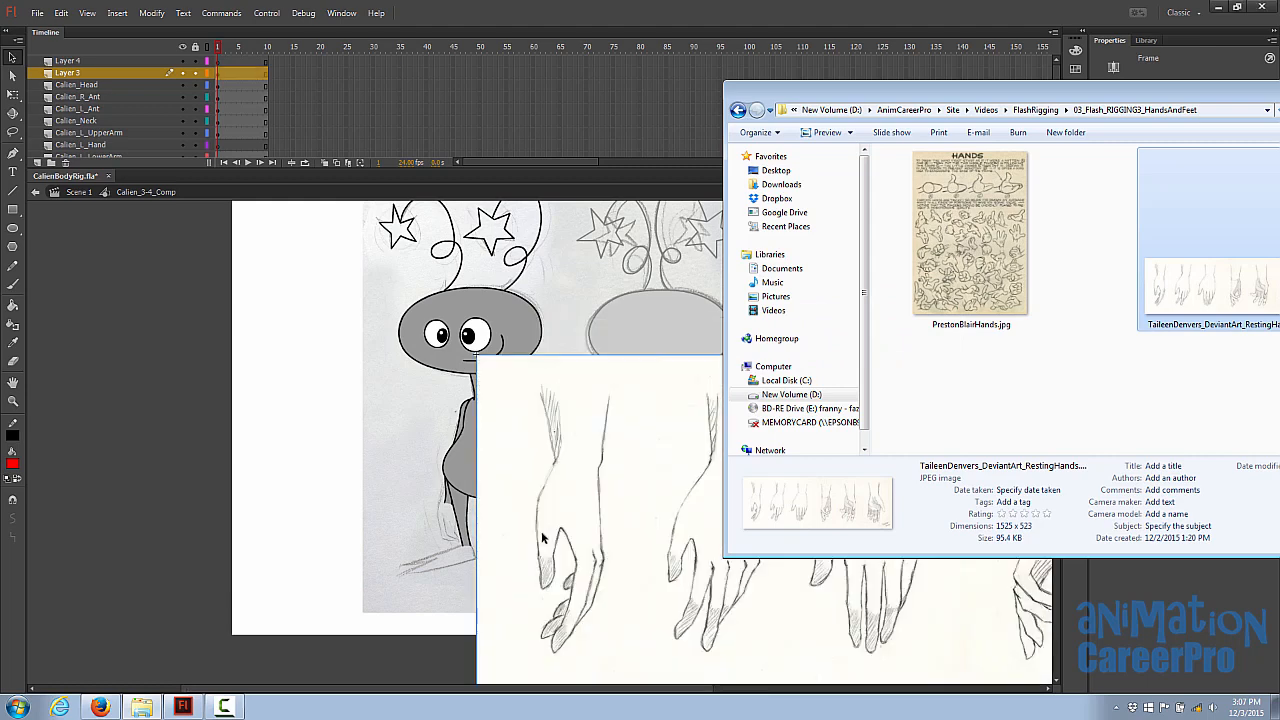
left_click(632, 412)
left_click(517, 397)
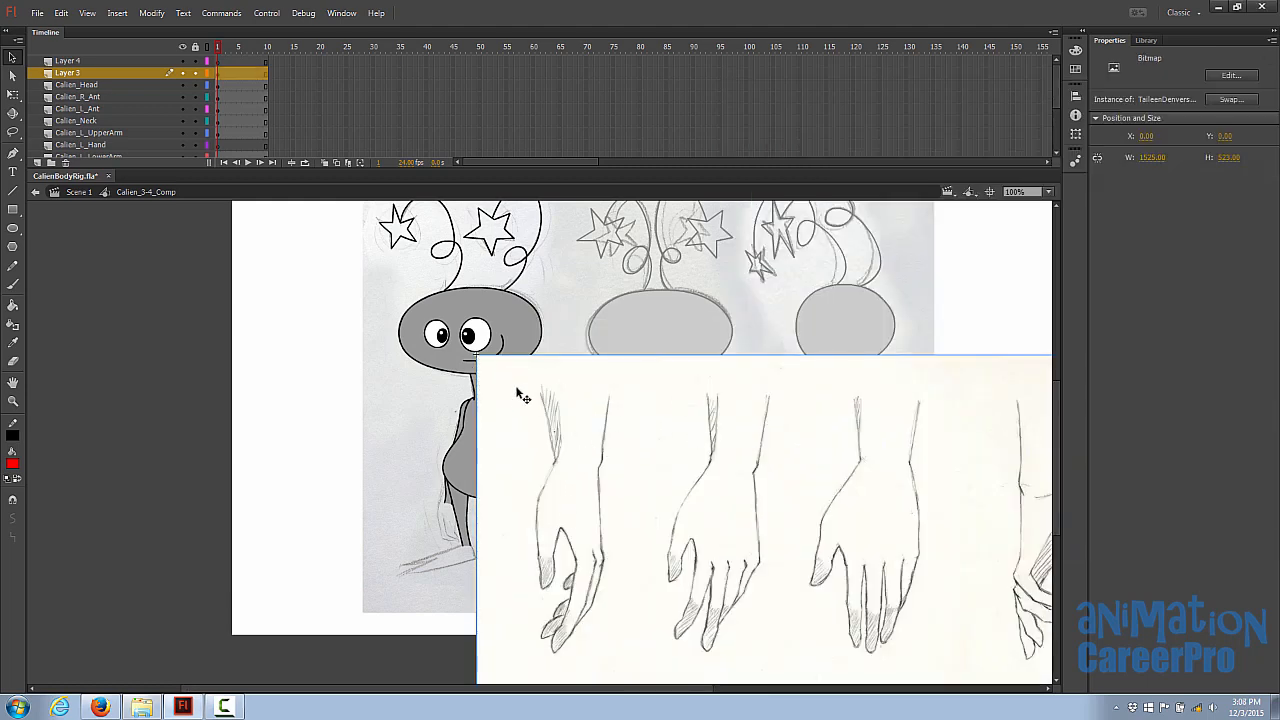
Step: Scale the resting-hands reference image down proportionally and place it beside the three-quarter character's left hand
key("q")
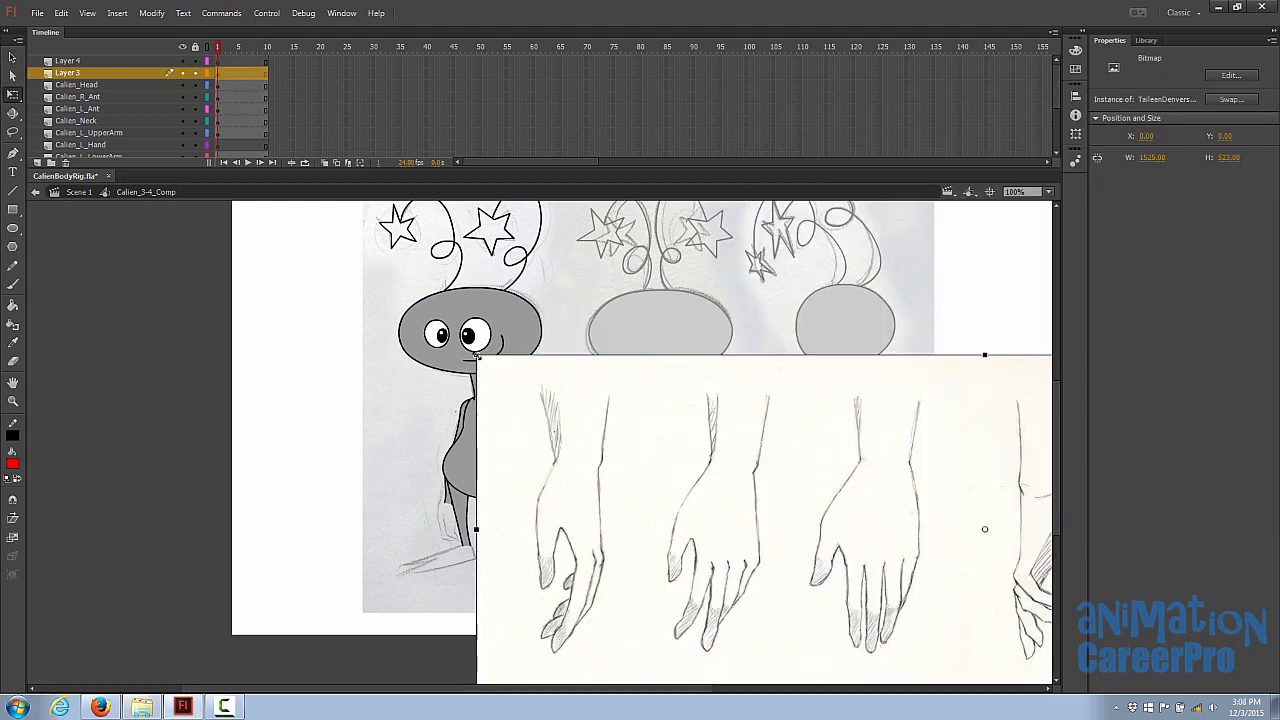
left_click_drag(476, 355, 697, 455)
left_click_drag(806, 506, 619, 510)
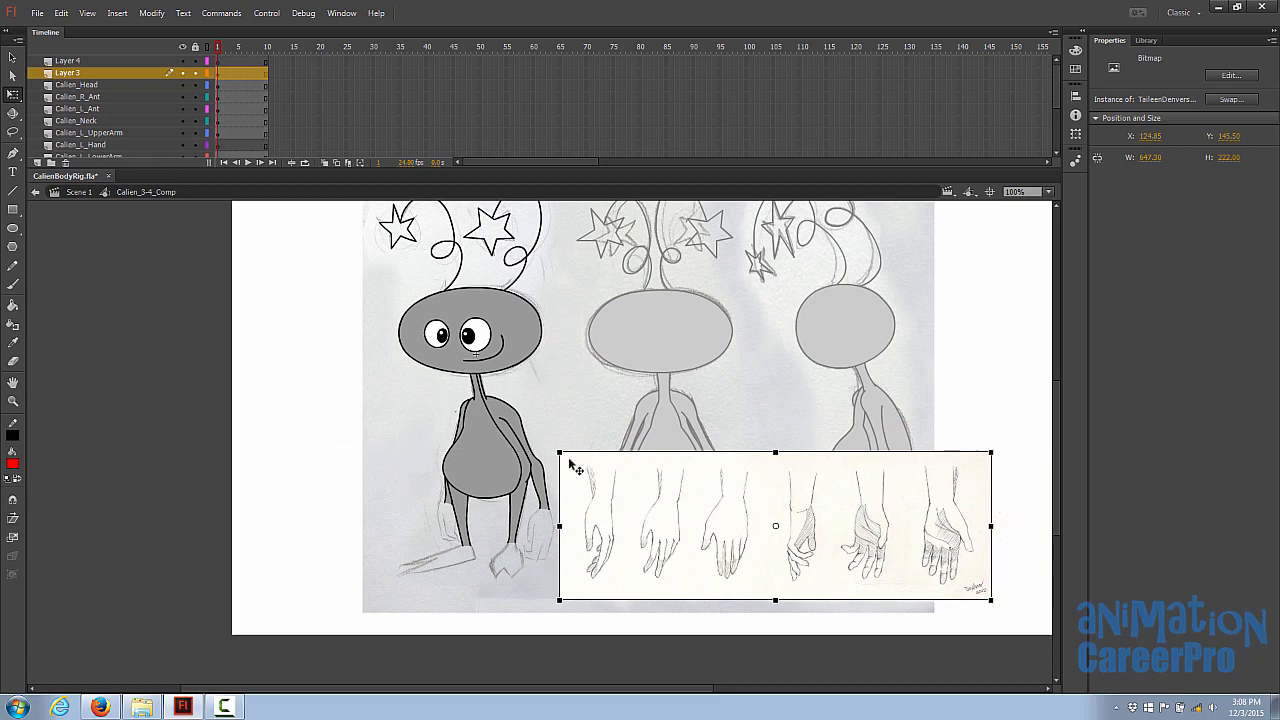
left_click_drag(559, 453, 583, 463)
left_click_drag(627, 521, 600, 519)
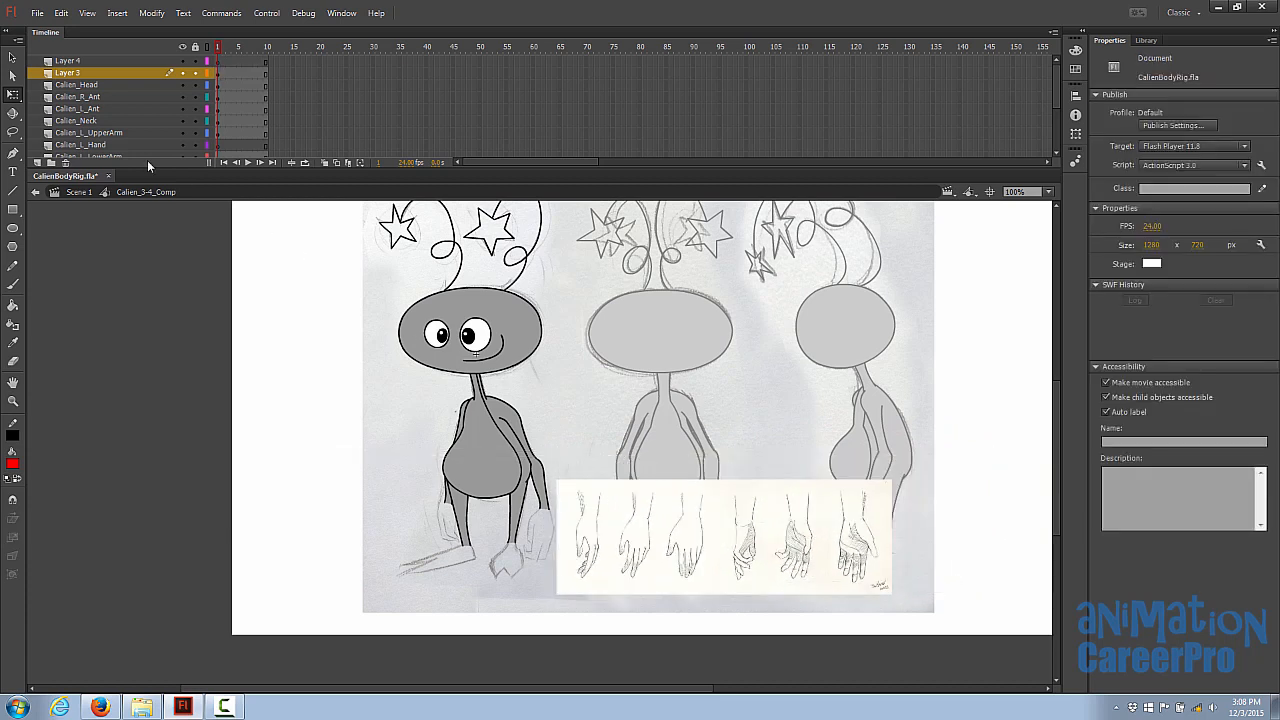
Step: Make Calien_L_Hand the active layer and ready the Line tool with object snapping at the first reference hand
left_click(90, 146)
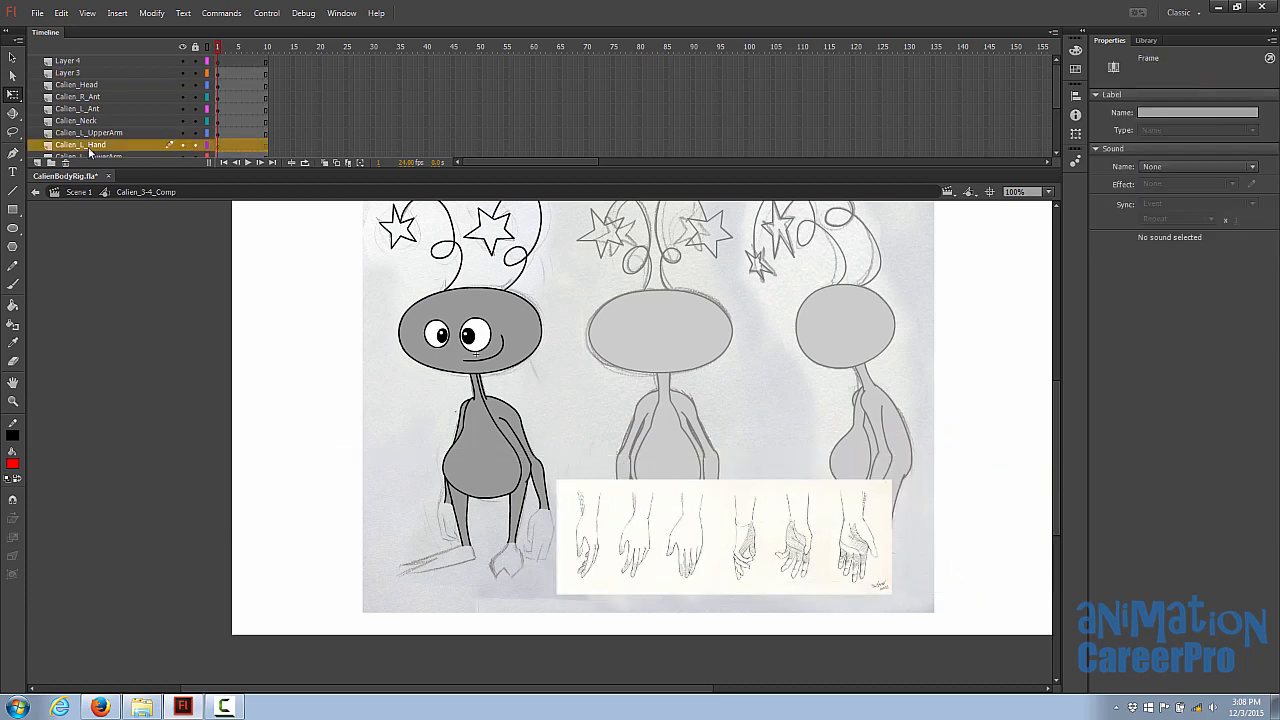
scroll(105, 146, "down", 2)
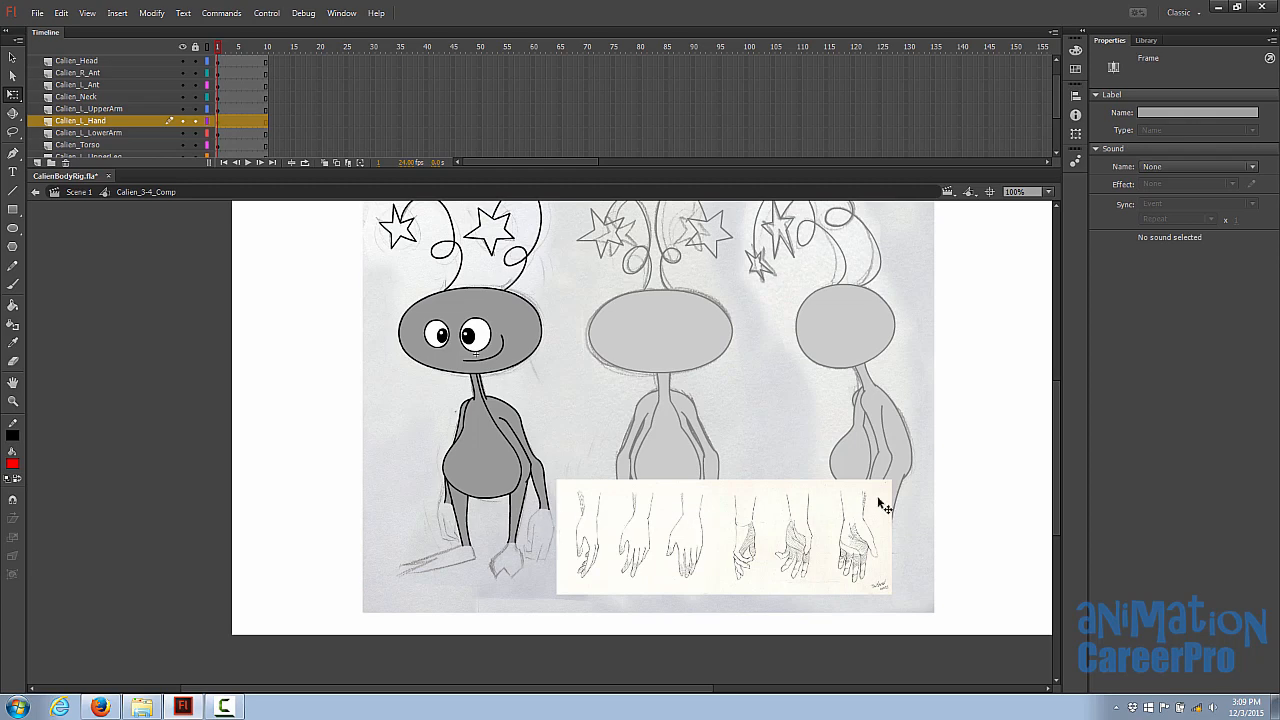
key("z")
left_click(562, 524)
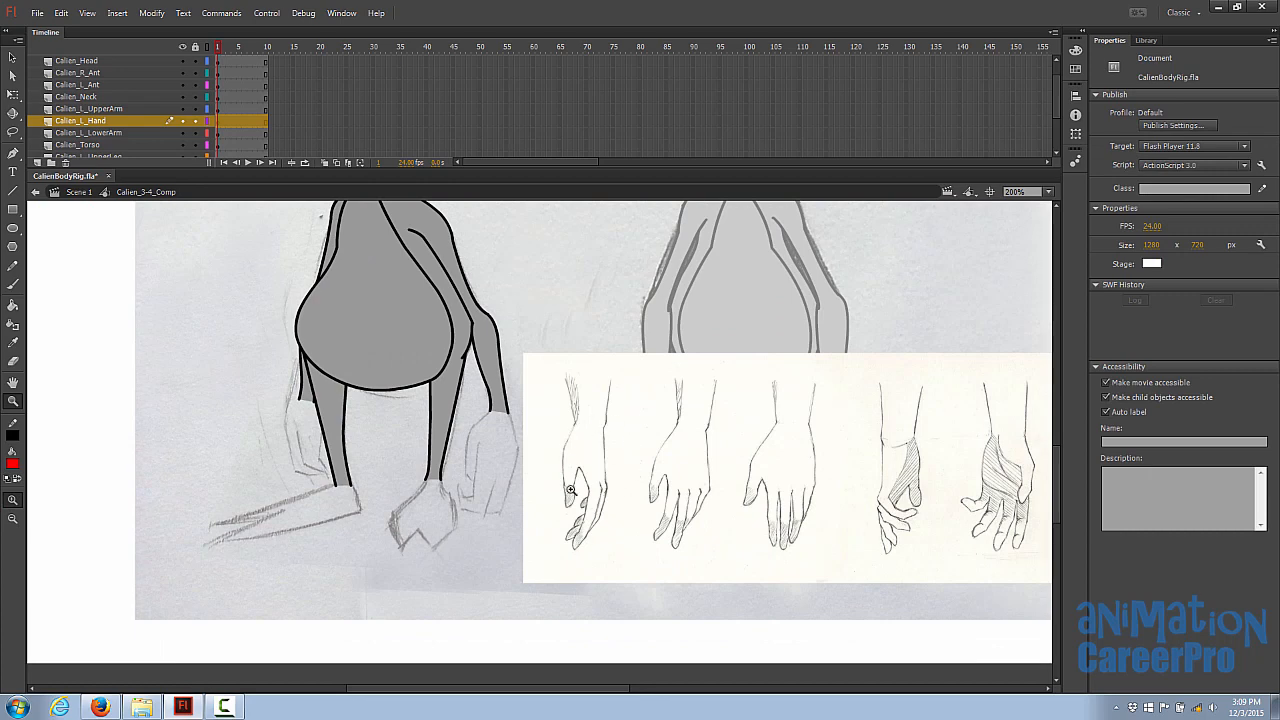
key("v")
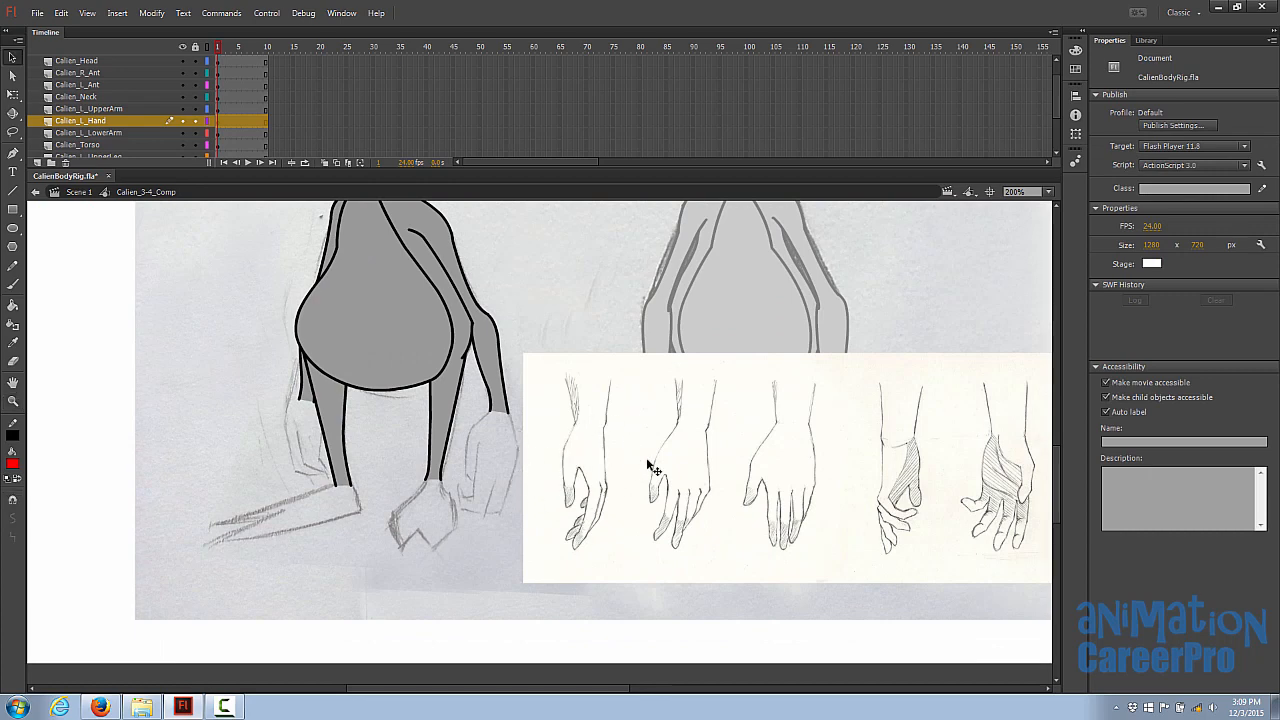
key("n")
key("ctrl+=")
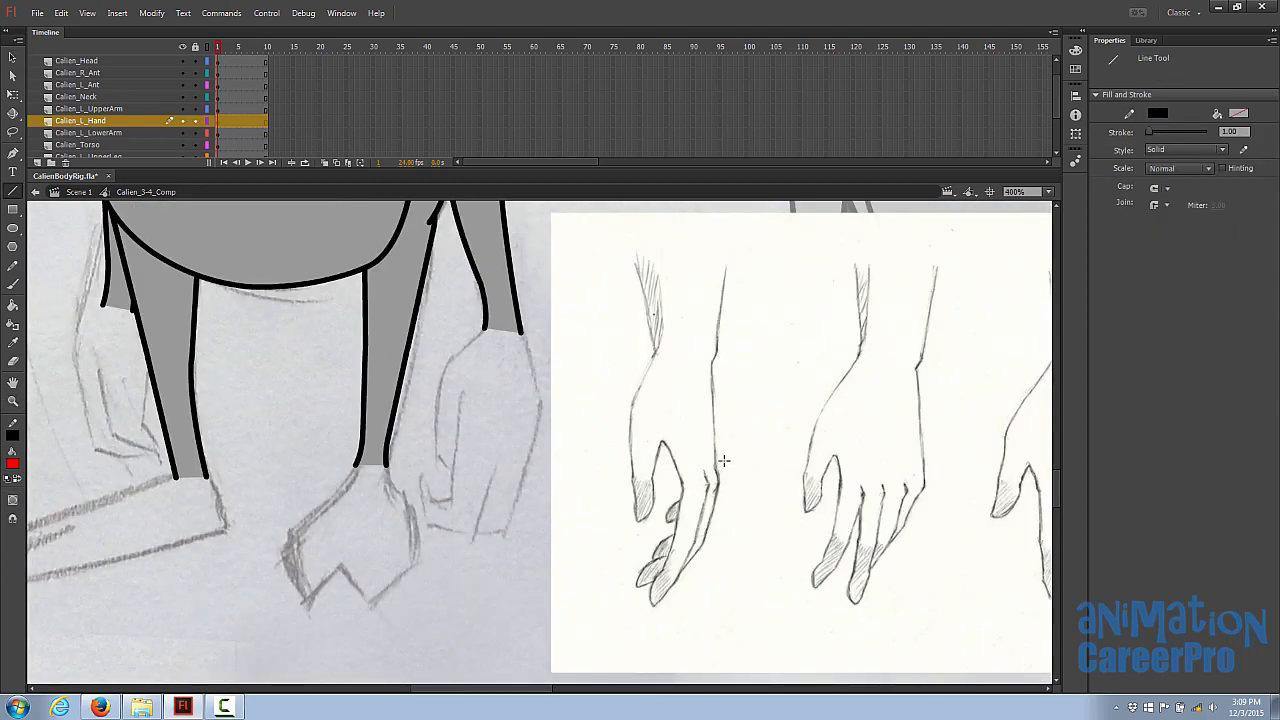
left_click(14, 519)
left_click(671, 463)
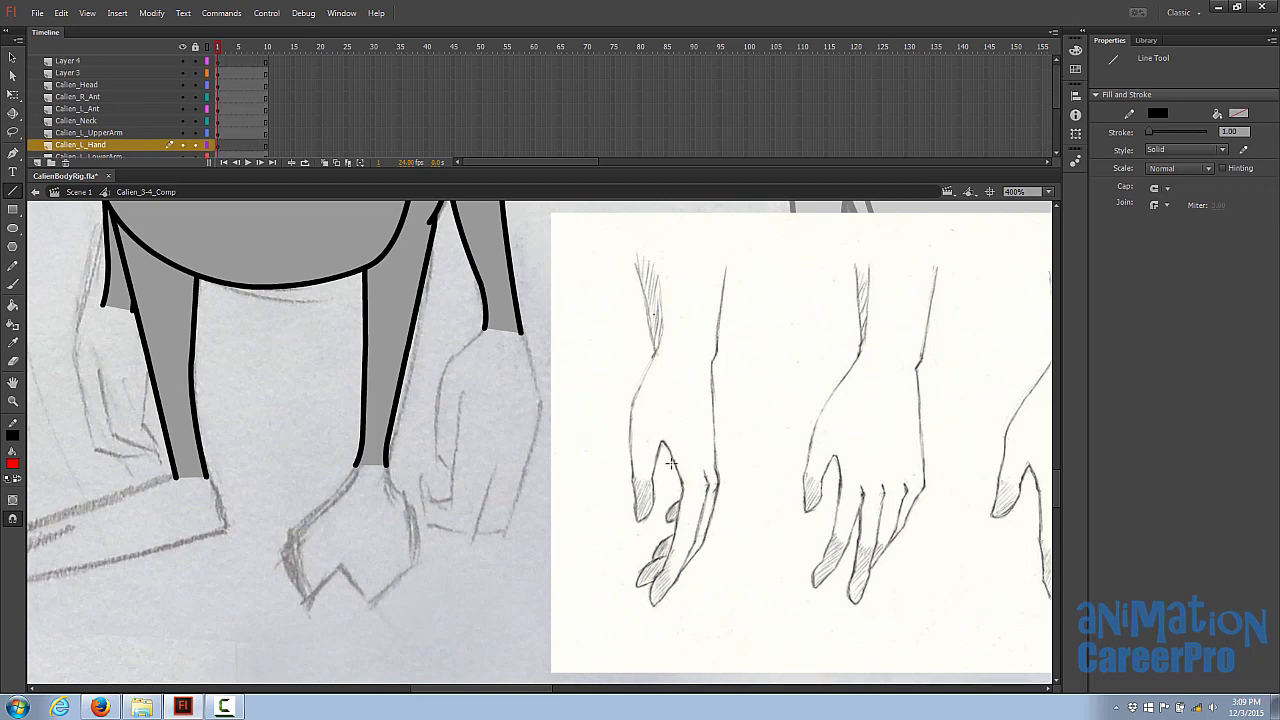
Step: Move Layer 3, which holds the reference image, directly below the Calien_L_Hand layer
left_click(113, 67)
scroll(117, 150, "down", 1)
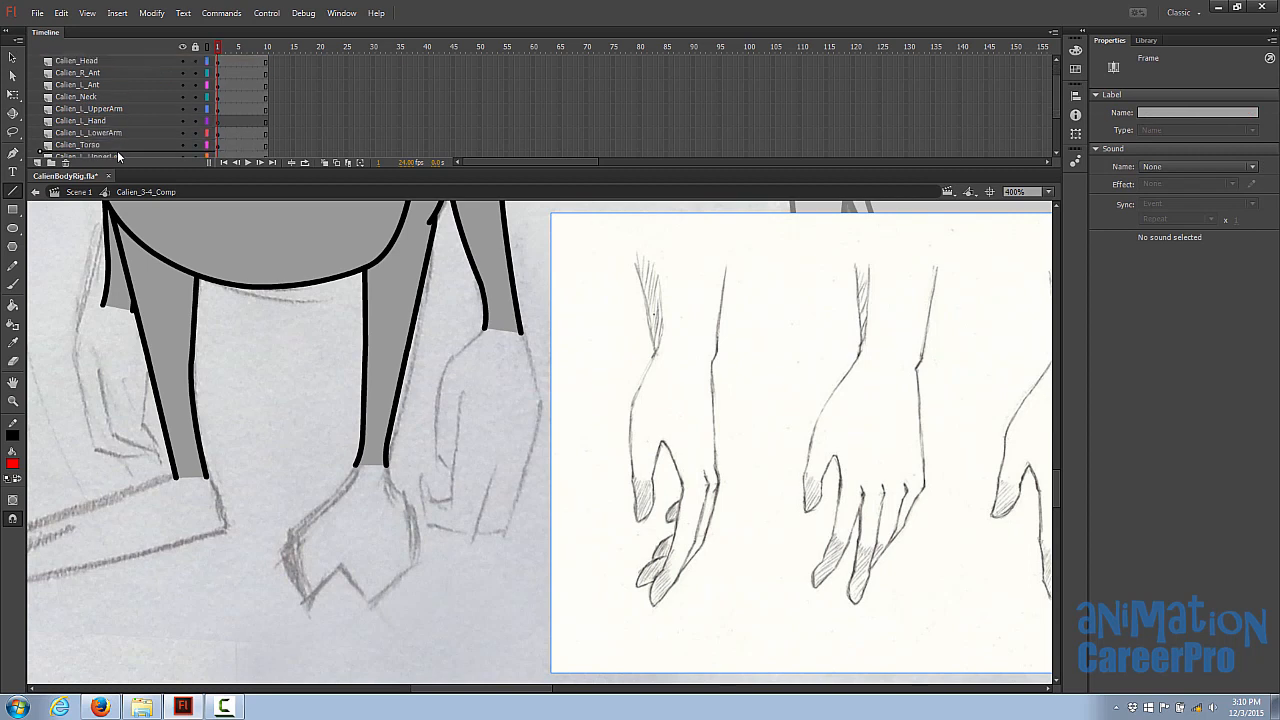
left_click_drag(117, 150, 125, 104)
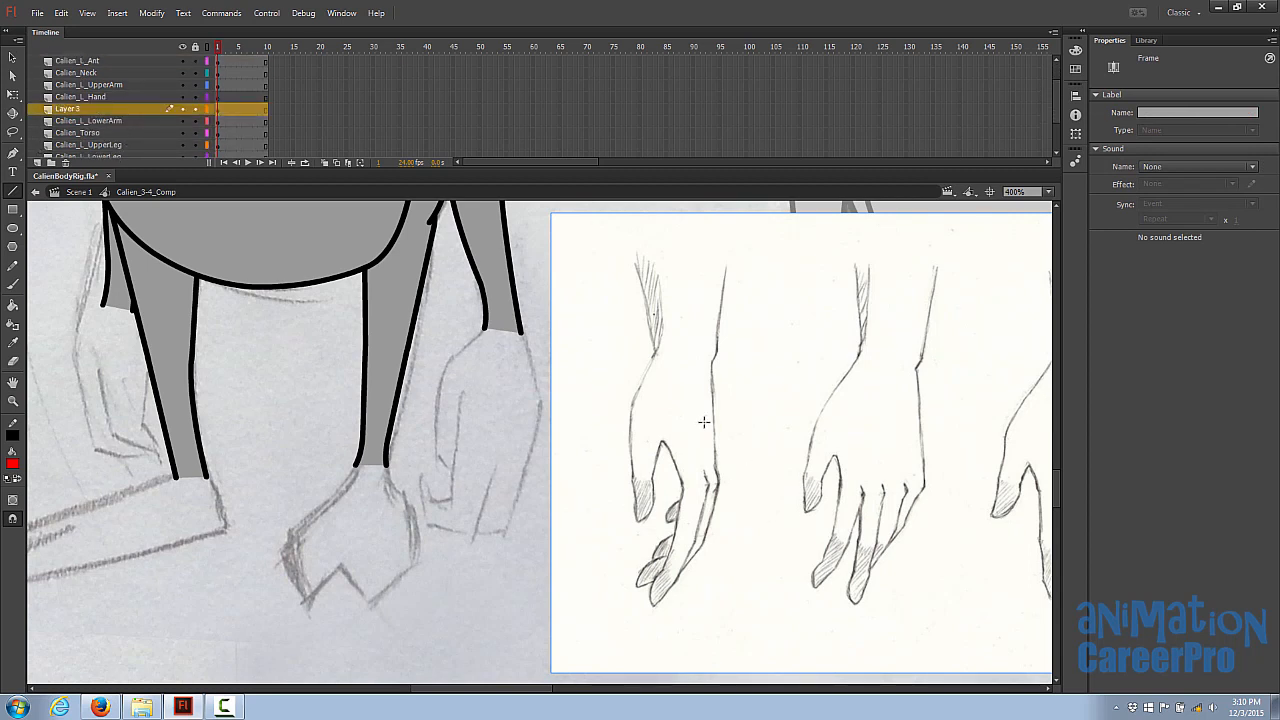
Step: On the Calien_L_Hand layer, trace the first reference hand's thumb, palm and index finger with straight lines using a 2.00 stroke
left_click(82, 97)
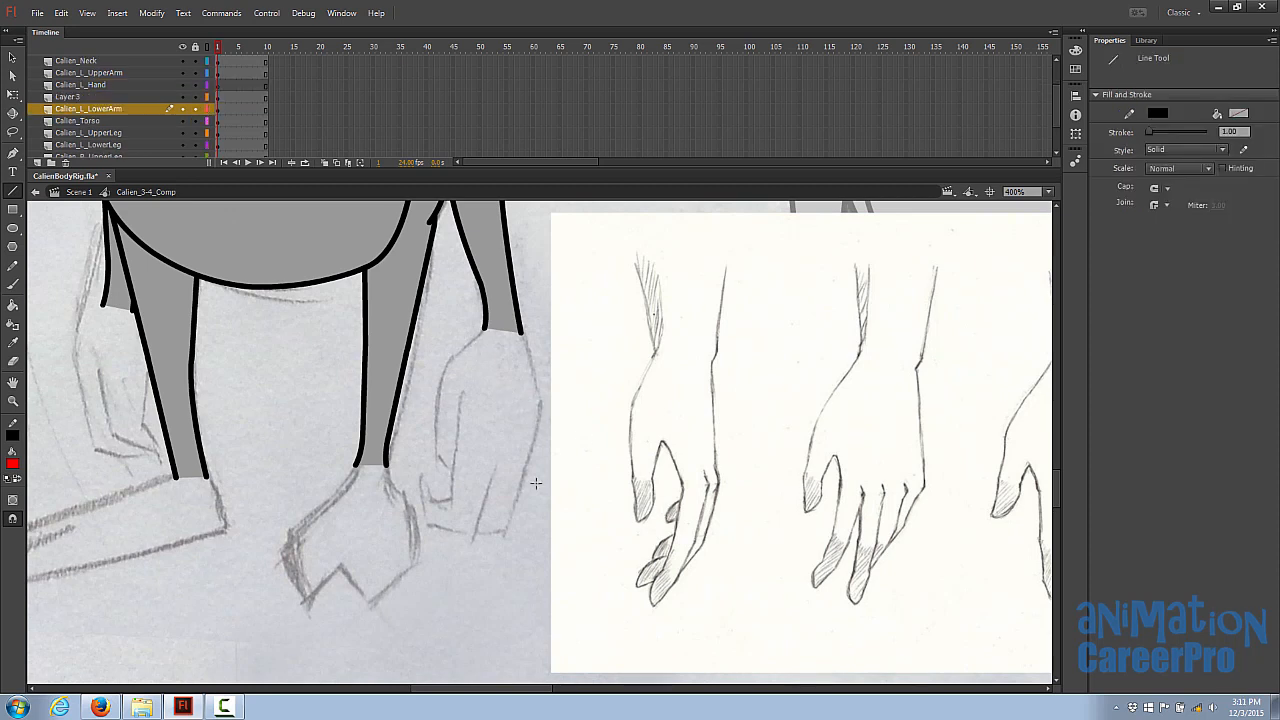
left_click(1229, 132)
key("Return")
left_click_drag(658, 347, 631, 400)
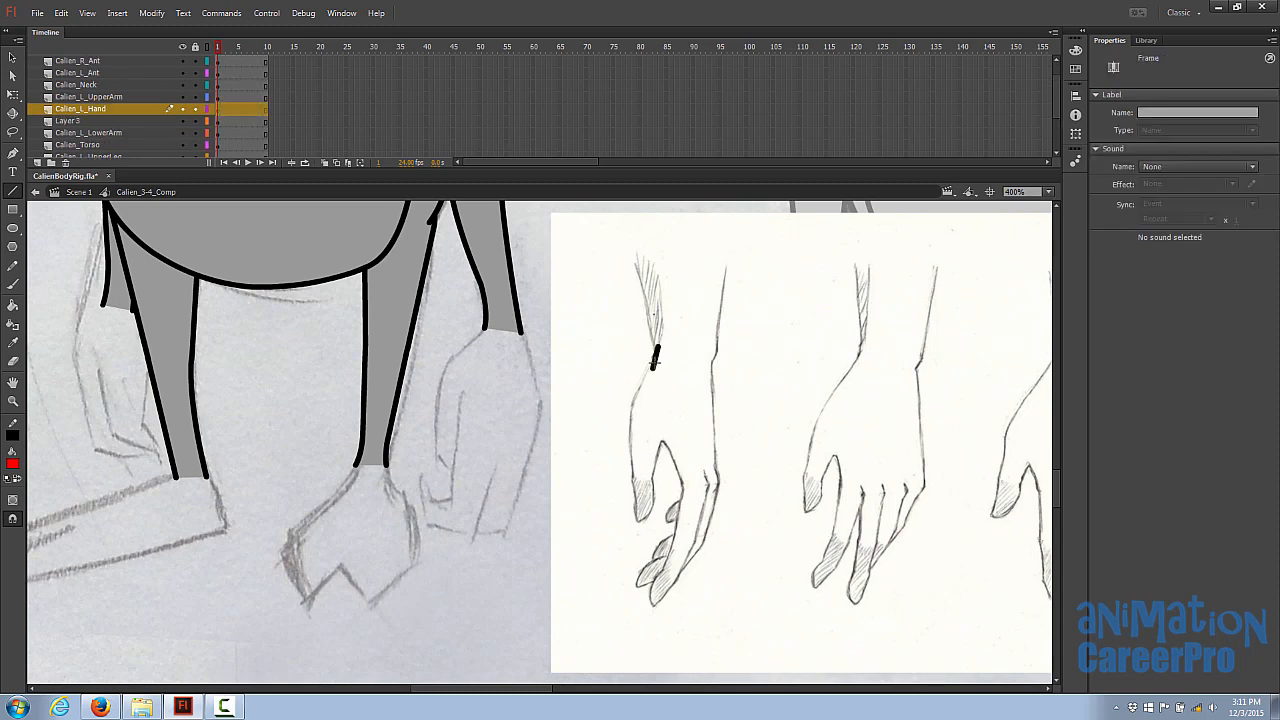
mouse_move(631, 400)
left_mouse_down()
mouse_move(636, 516)
mouse_move(668, 443)
mouse_move(683, 481)
mouse_move(657, 578)
mouse_move(708, 522)
mouse_move(702, 355)
mouse_move(706, 385)
left_mouse_up()
mouse_move(706, 385)
left_mouse_down()
mouse_move(706, 351)
mouse_move(696, 354)
left_mouse_up()
Step: Bend the traced lines of the palm and thumb into smooth curves, rounding the thumb tip
key("v")
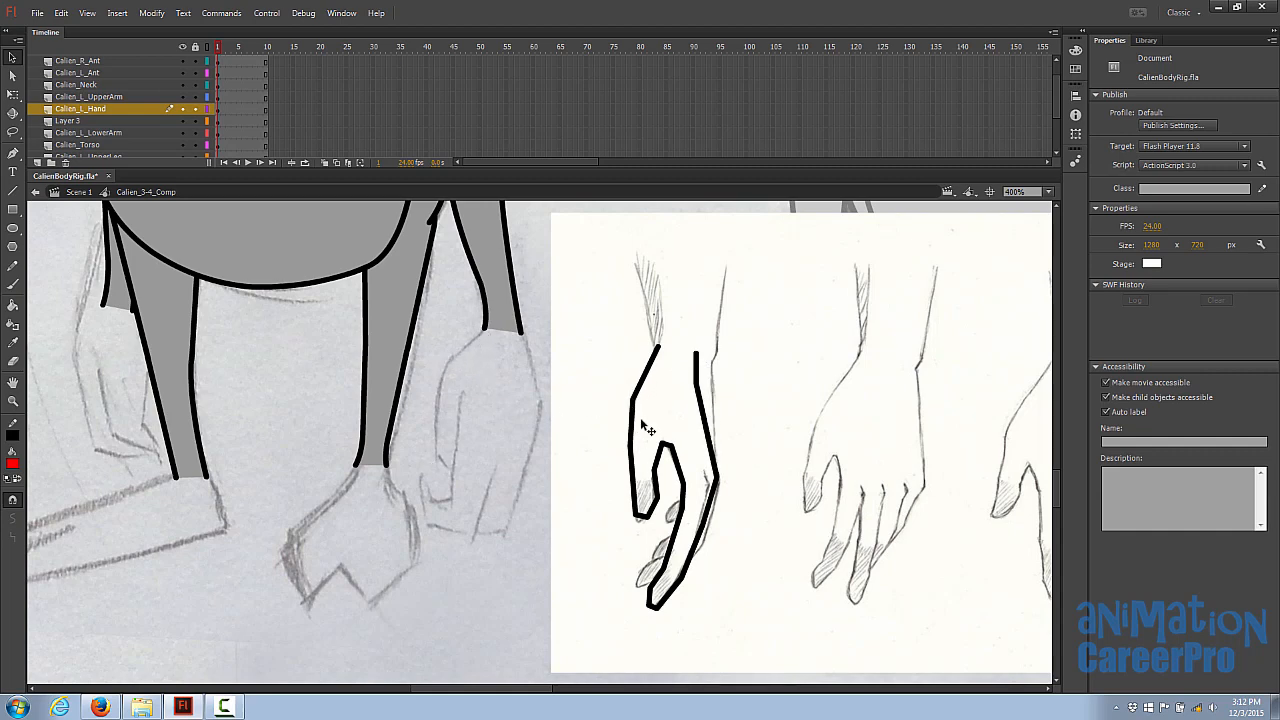
left_click_drag(635, 404, 639, 384)
left_click_drag(637, 421, 626, 413)
left_click_drag(635, 515, 631, 516)
key("ctrl+=")
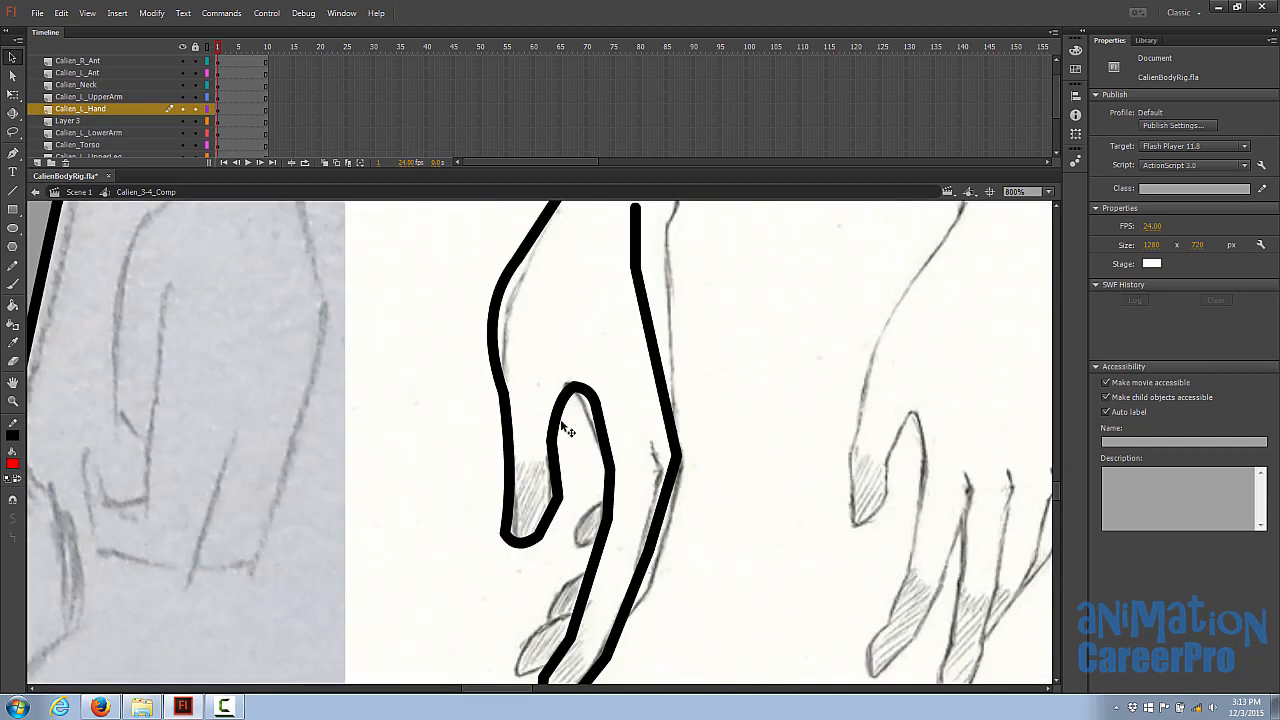
left_click_drag(556, 444, 561, 443)
mouse_move(546, 529)
left_mouse_down()
mouse_move(549, 540)
mouse_move(563, 511)
left_mouse_up()
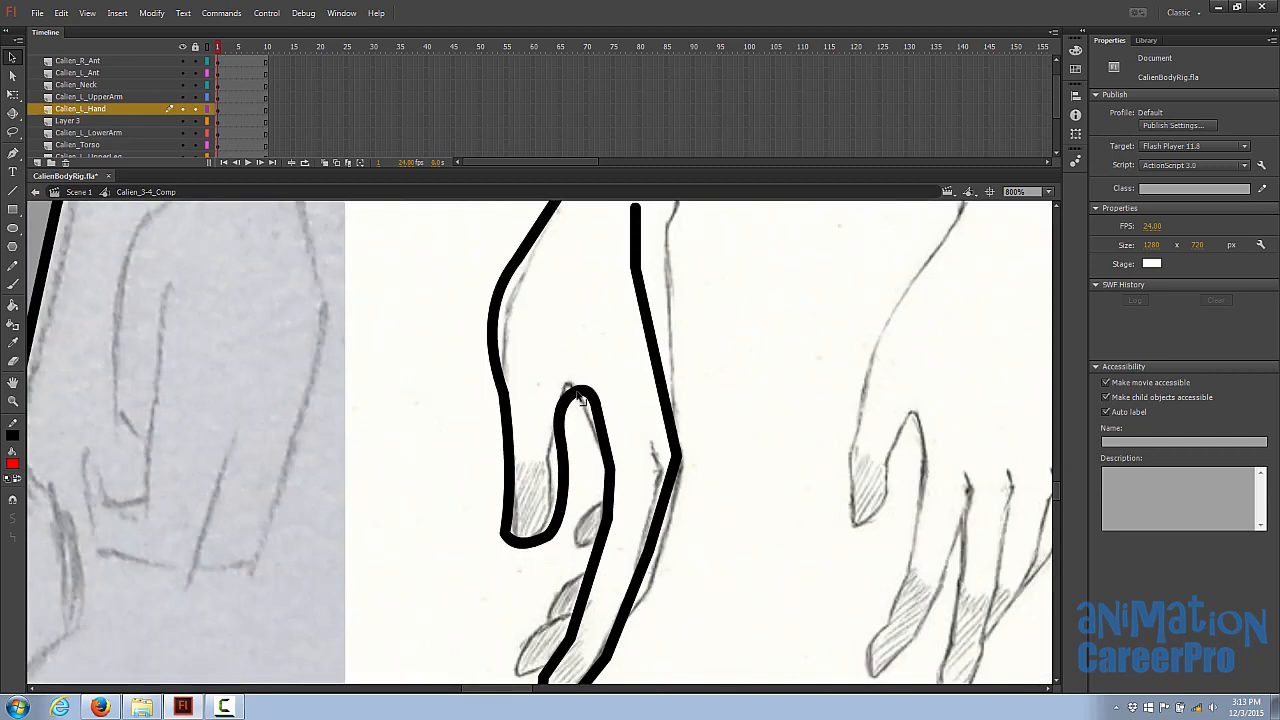
Step: Curve the index finger's outline and tip and adjust the outer edge of the hand to follow the reference
key("z")
left_click(596, 359, "alt")
key("v")
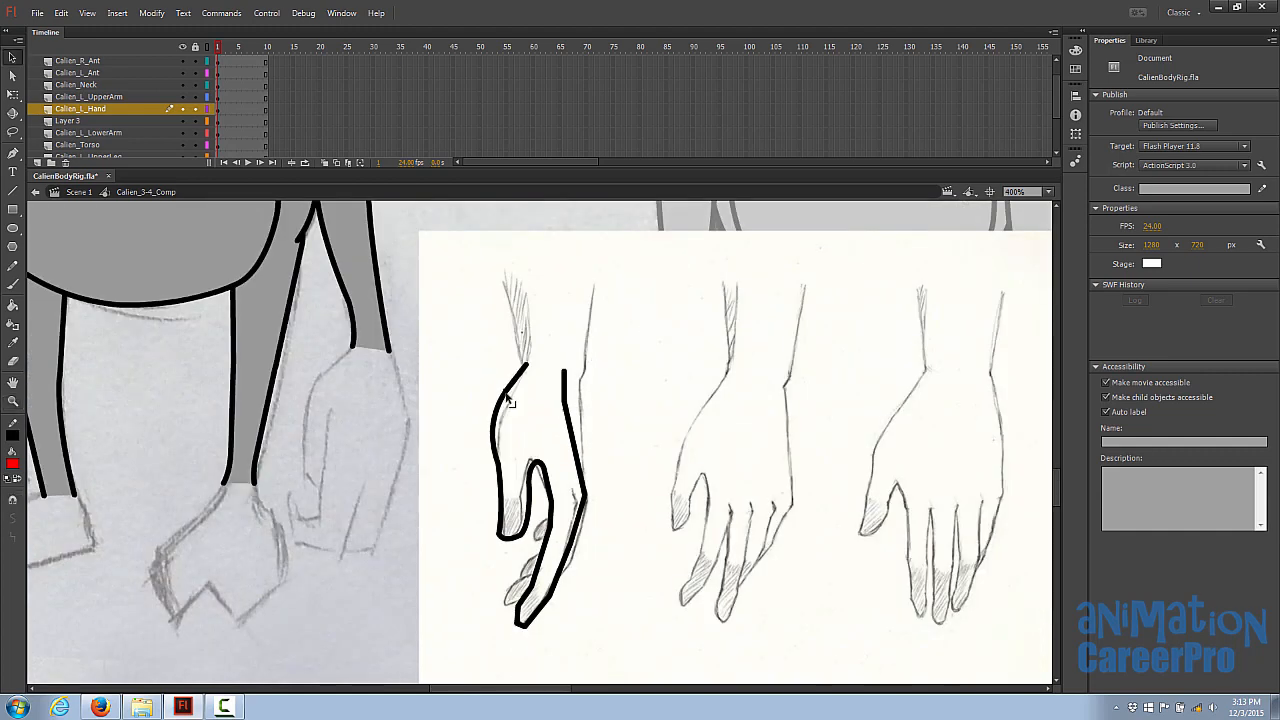
key("z")
left_click(519, 533)
key("v")
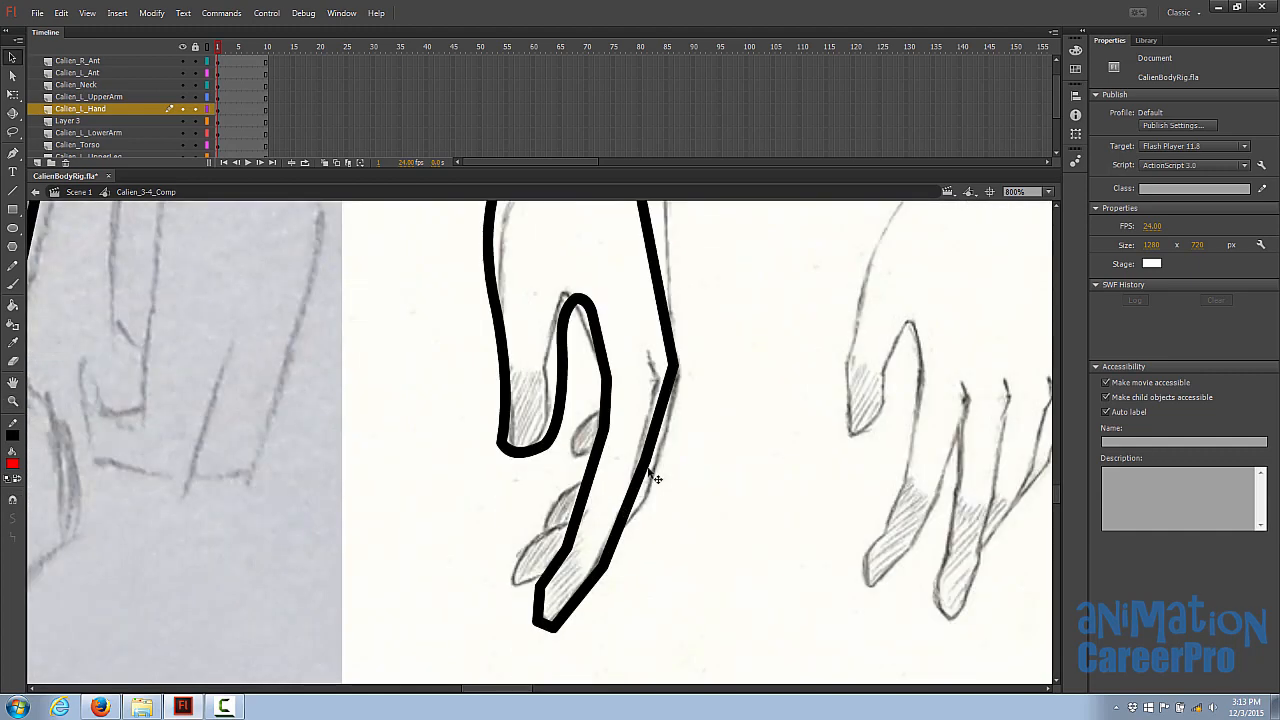
left_click_drag(646, 468, 663, 464)
mouse_move(606, 569)
left_mouse_down()
mouse_move(615, 586)
mouse_move(549, 630)
mouse_move(541, 617)
left_mouse_up()
left_click_drag(643, 514, 641, 532)
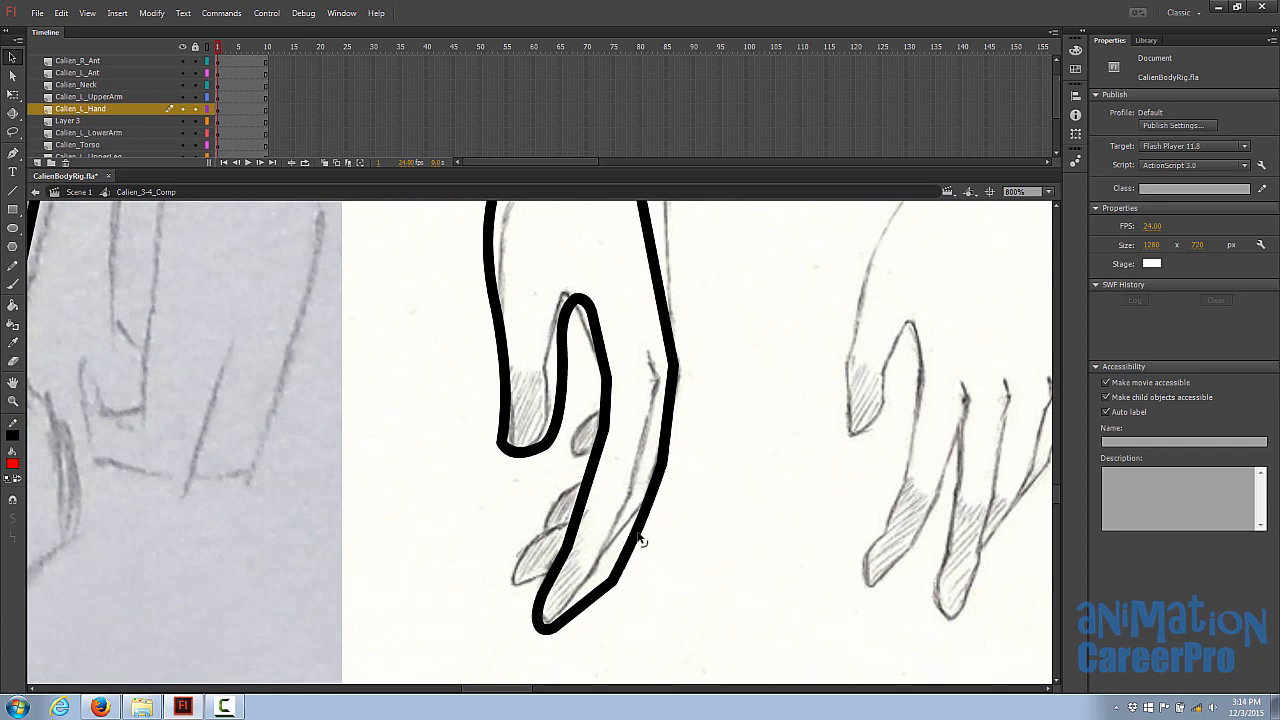
left_click_drag(590, 598, 594, 594)
mouse_move(669, 404)
left_mouse_down()
mouse_move(676, 394)
mouse_move(673, 404)
left_mouse_up()
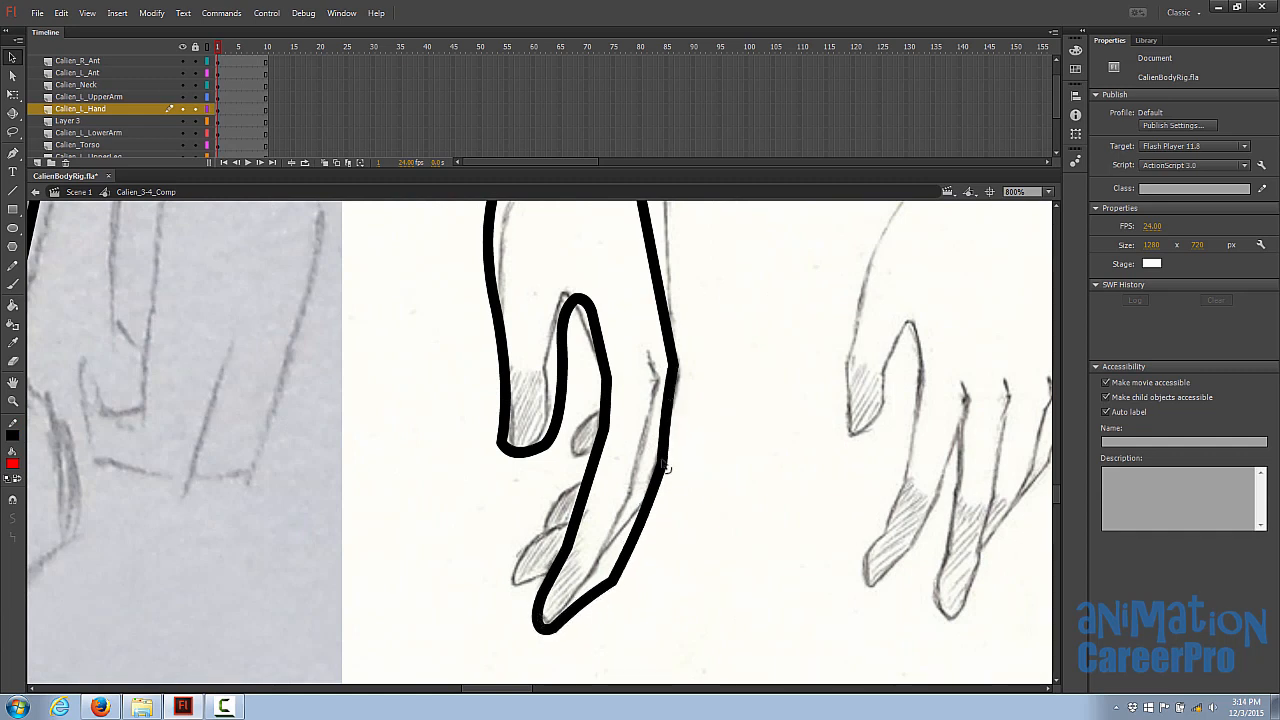
left_click_drag(664, 460, 661, 463)
left_click_drag(676, 384, 674, 372)
left_click_drag(668, 420, 607, 378)
Step: Draw a second finger behind the index finger with straight lines
key("n")
left_click_drag(537, 400, 468, 458)
mouse_move(468, 458)
left_mouse_down()
mouse_move(461, 495)
mouse_move(519, 479)
left_mouse_up()
key("v")
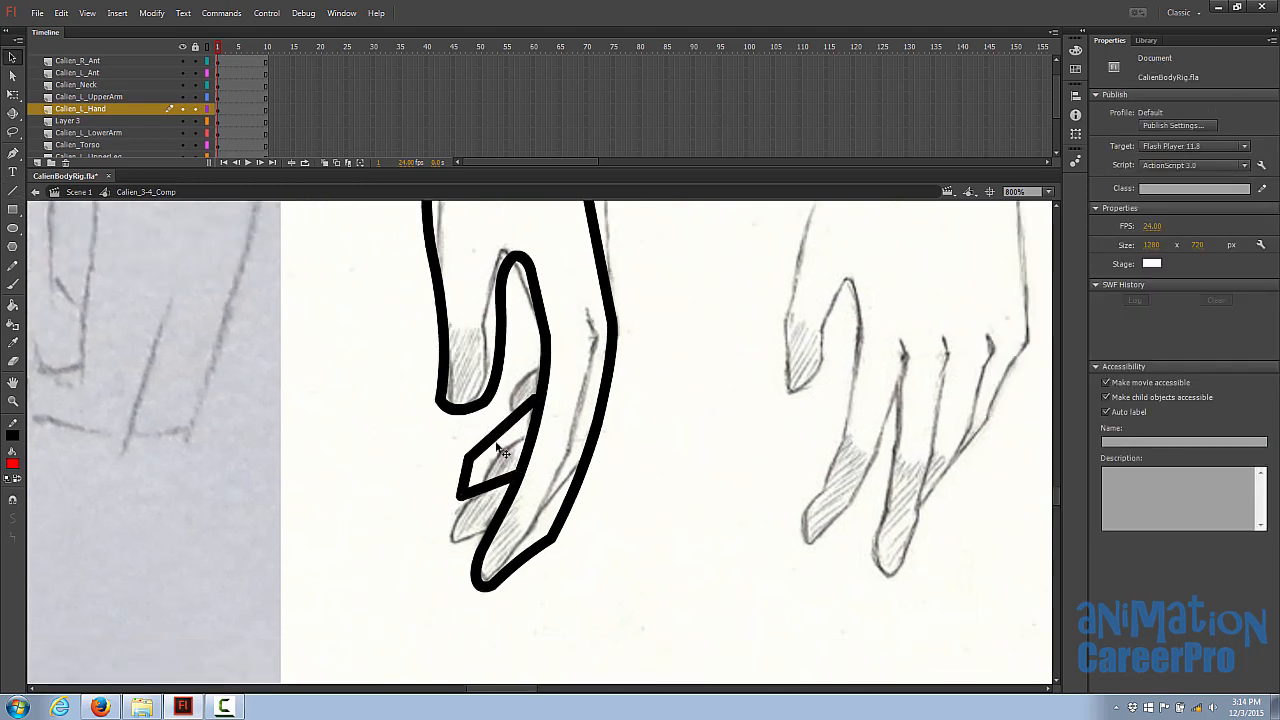
Step: Move the whole hand outline to the end of the character's left arm, then rotate and shrink it to fit the wrist
key("ctrl+minus")
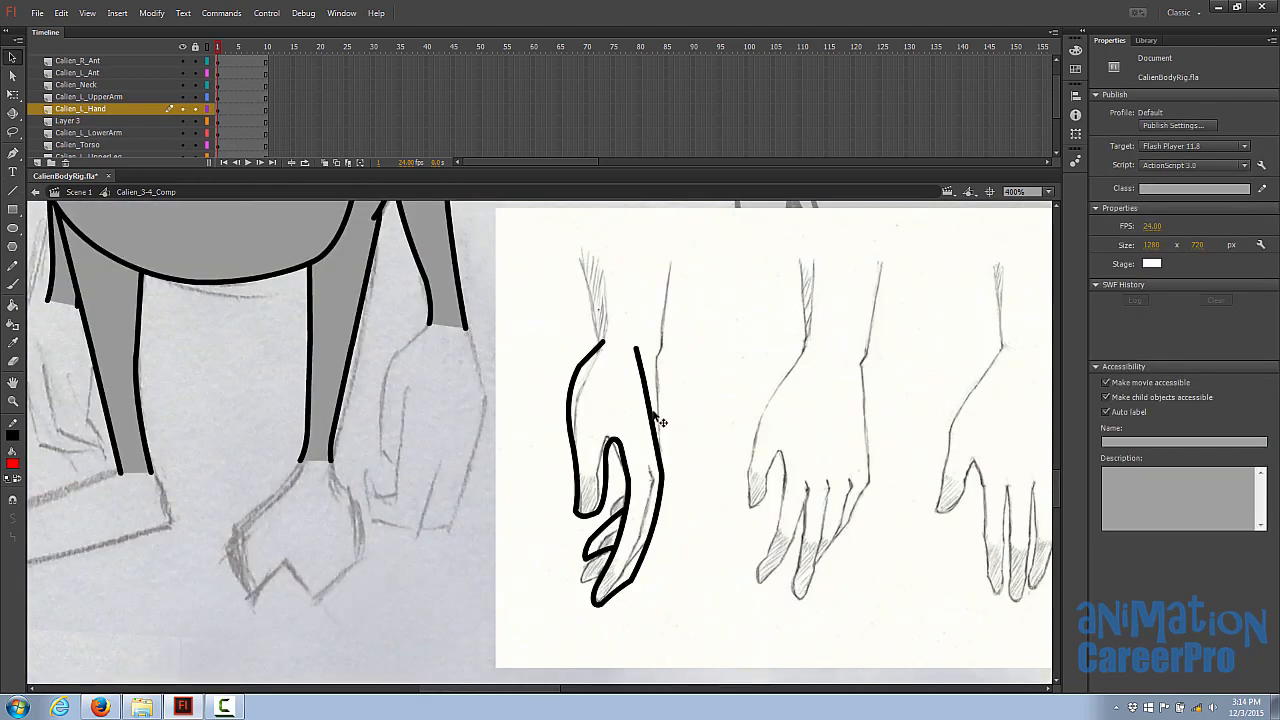
double_click(661, 424)
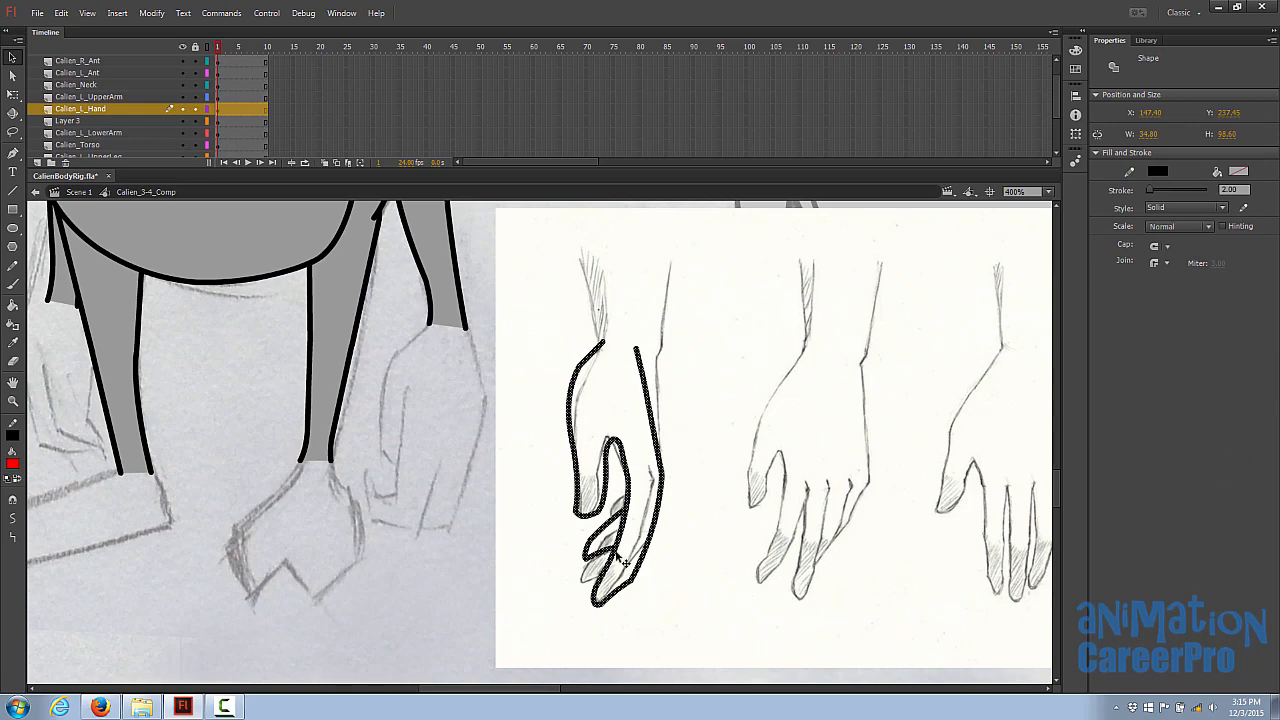
left_click_drag(625, 562, 446, 534)
key("q")
left_click_drag(446, 456, 571, 386)
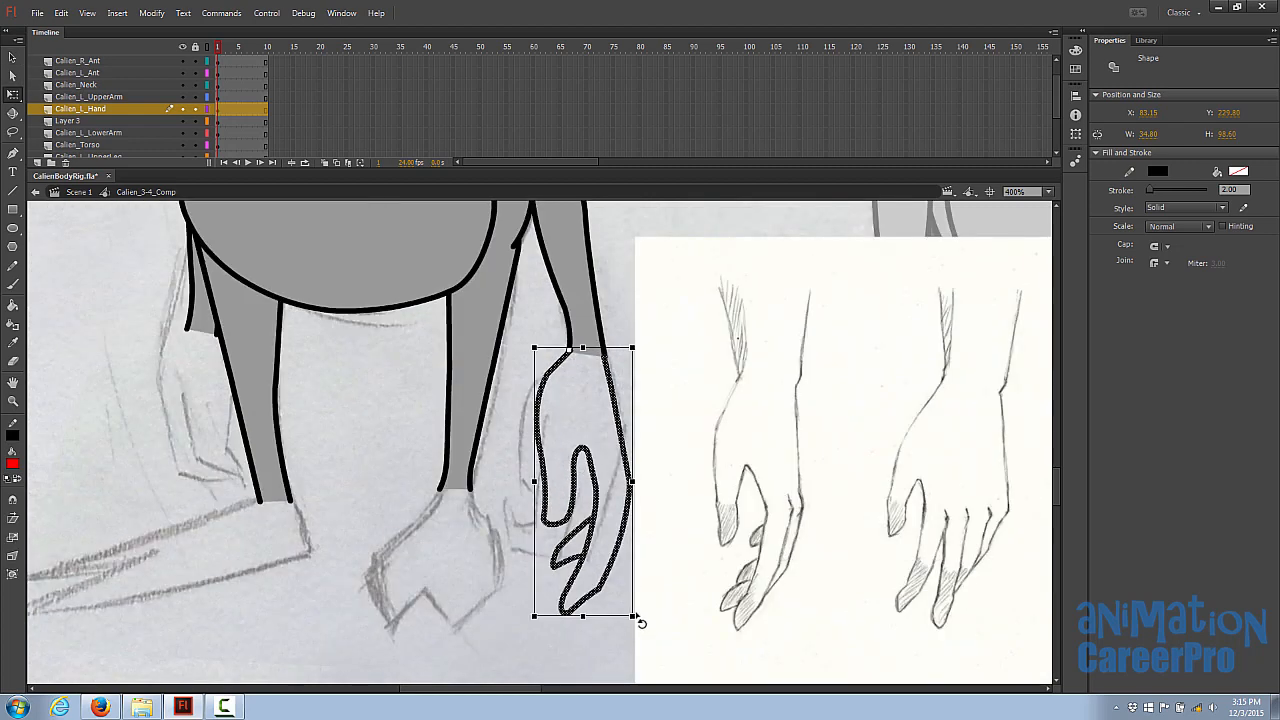
left_click_drag(638, 619, 615, 633)
left_click_drag(575, 477, 591, 457)
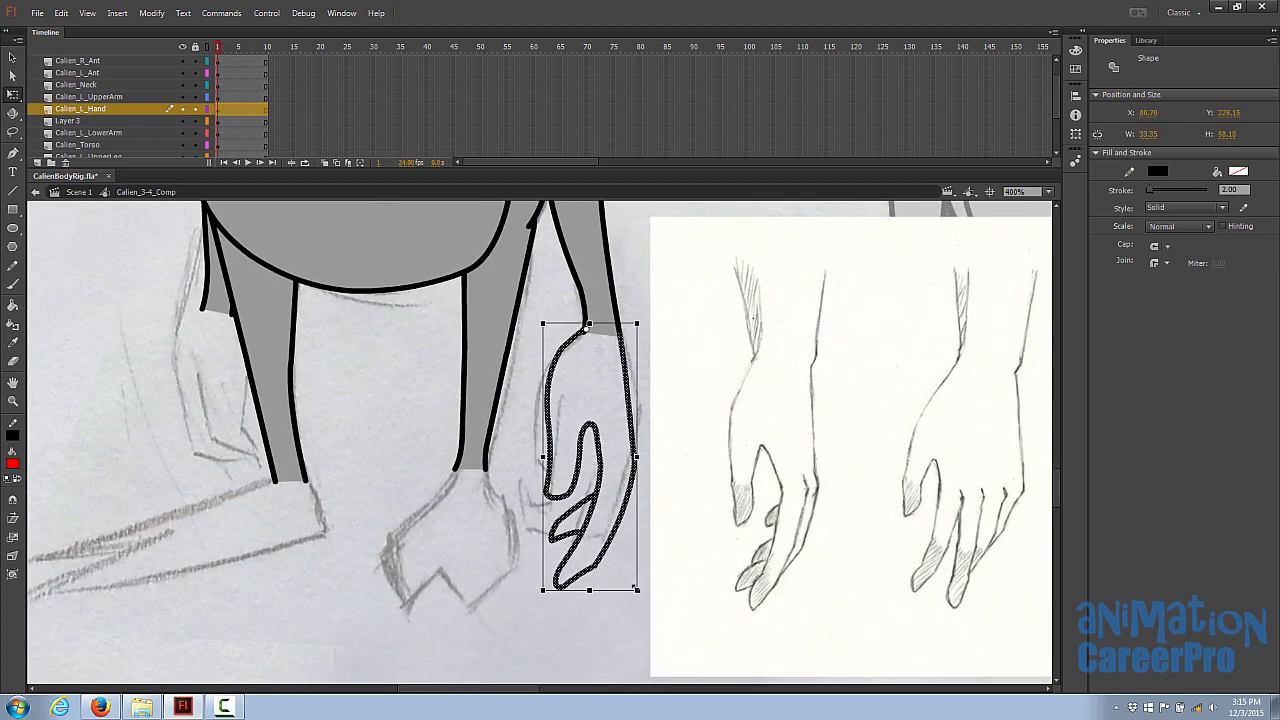
mouse_move(636, 588)
left_mouse_down()
mouse_move(623, 569)
mouse_move(630, 579)
left_mouse_up()
left_click(603, 348)
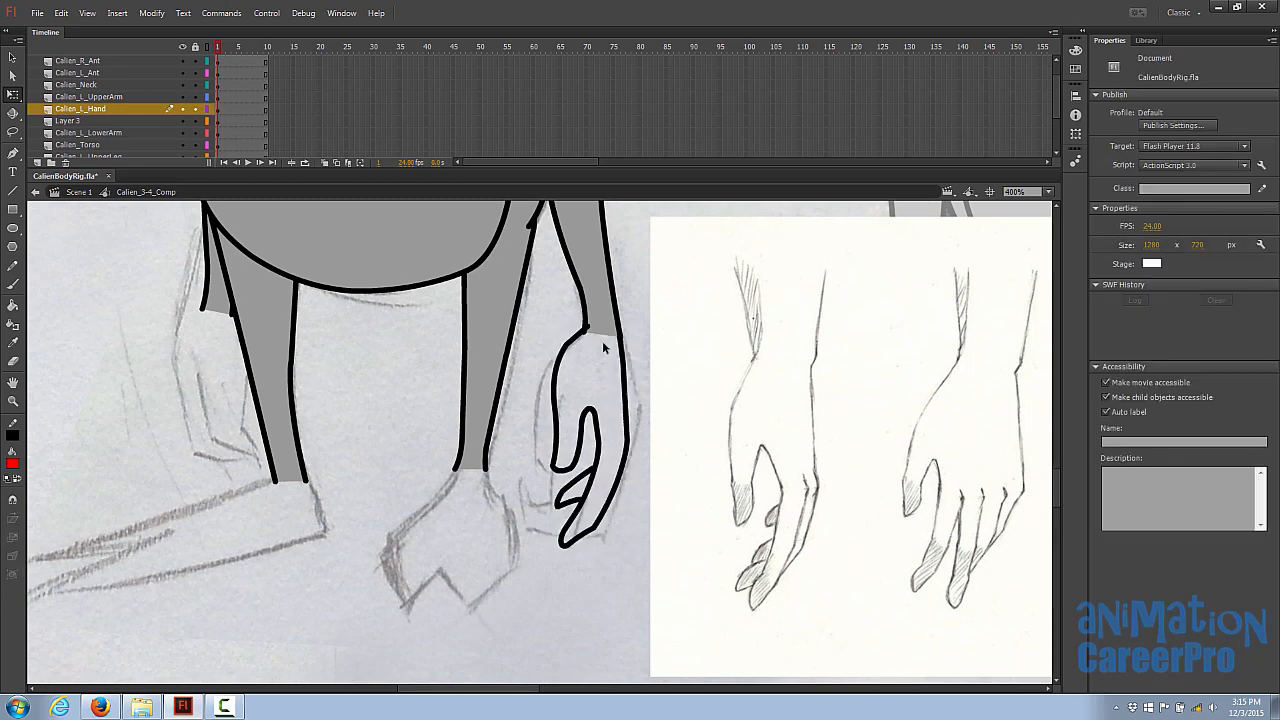
Step: Close the wrist with a straight line and fill the hand with the arm's gray
key("n")
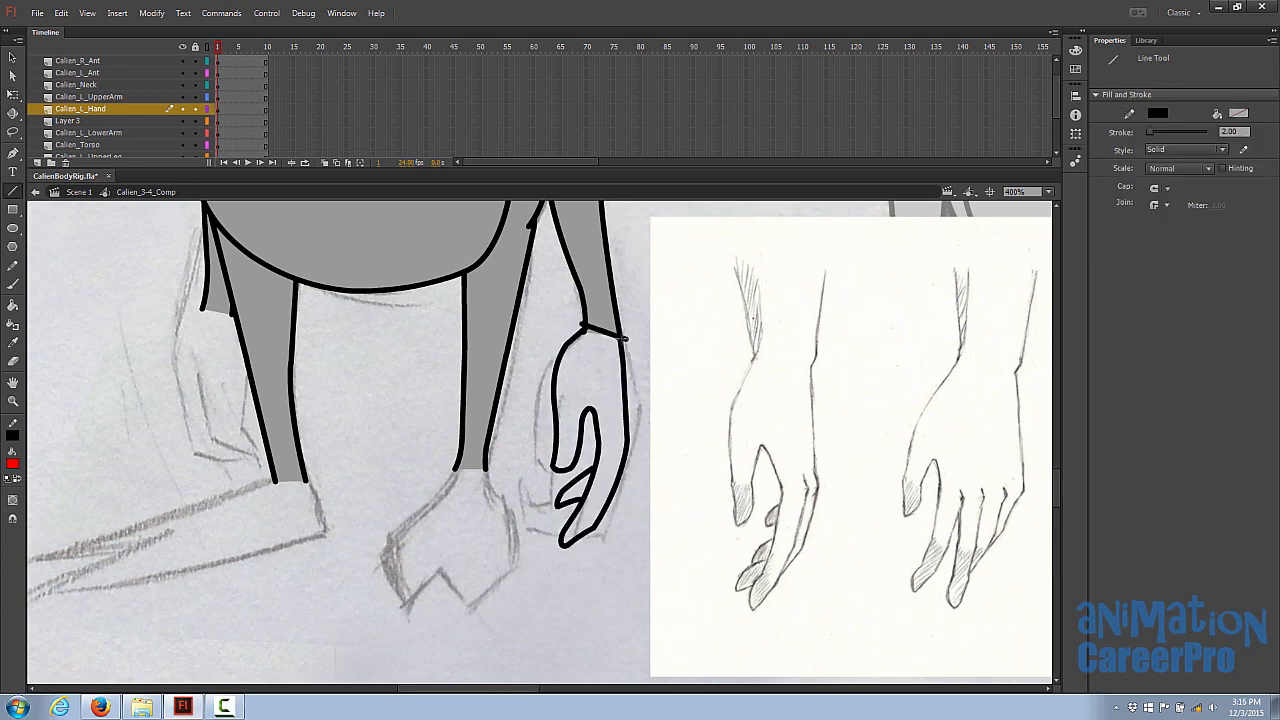
left_click_drag(582, 326, 632, 344)
key("k")
left_click(601, 377)
Step: Delete the line across the wrist and the stray line ends on both sides of it
key("v")
left_click(606, 334)
key("Delete")
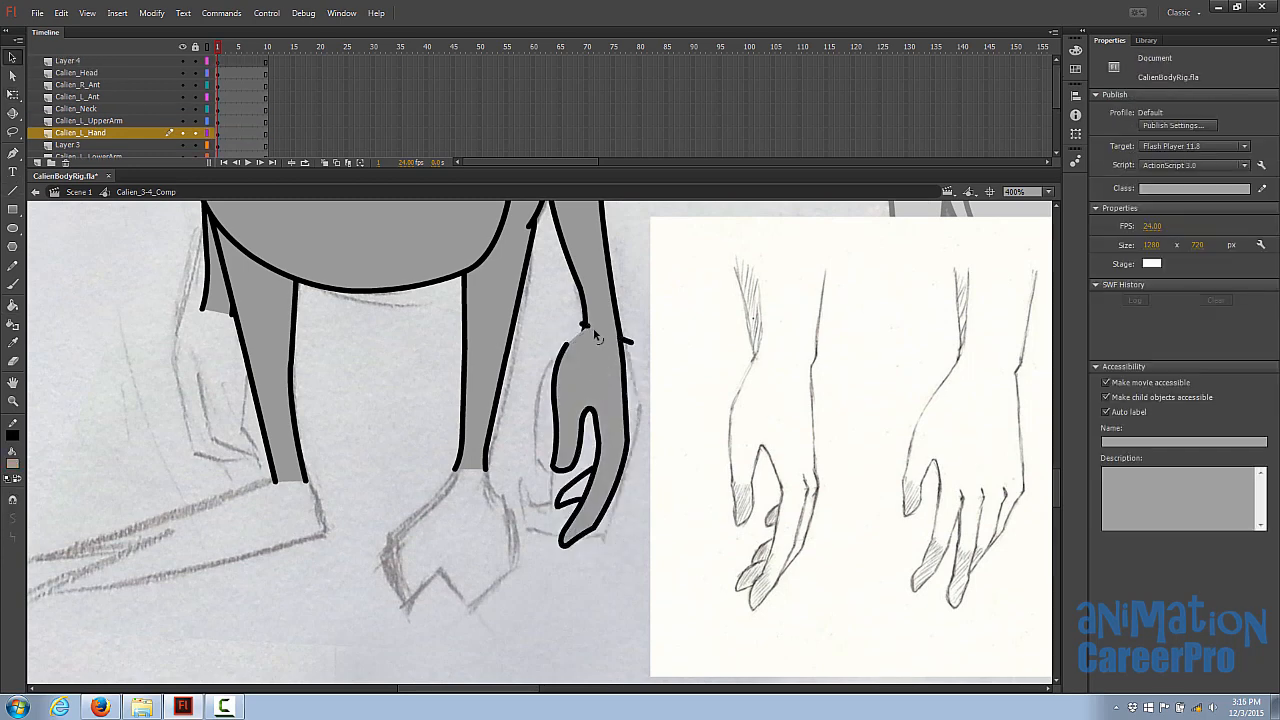
left_click(584, 325)
key("Delete")
left_click(629, 342)
key("Delete")
Step: Fill the second finger of the left hand with the same gray
key("z")
left_click(596, 480)
key("k")
left_click(507, 459)
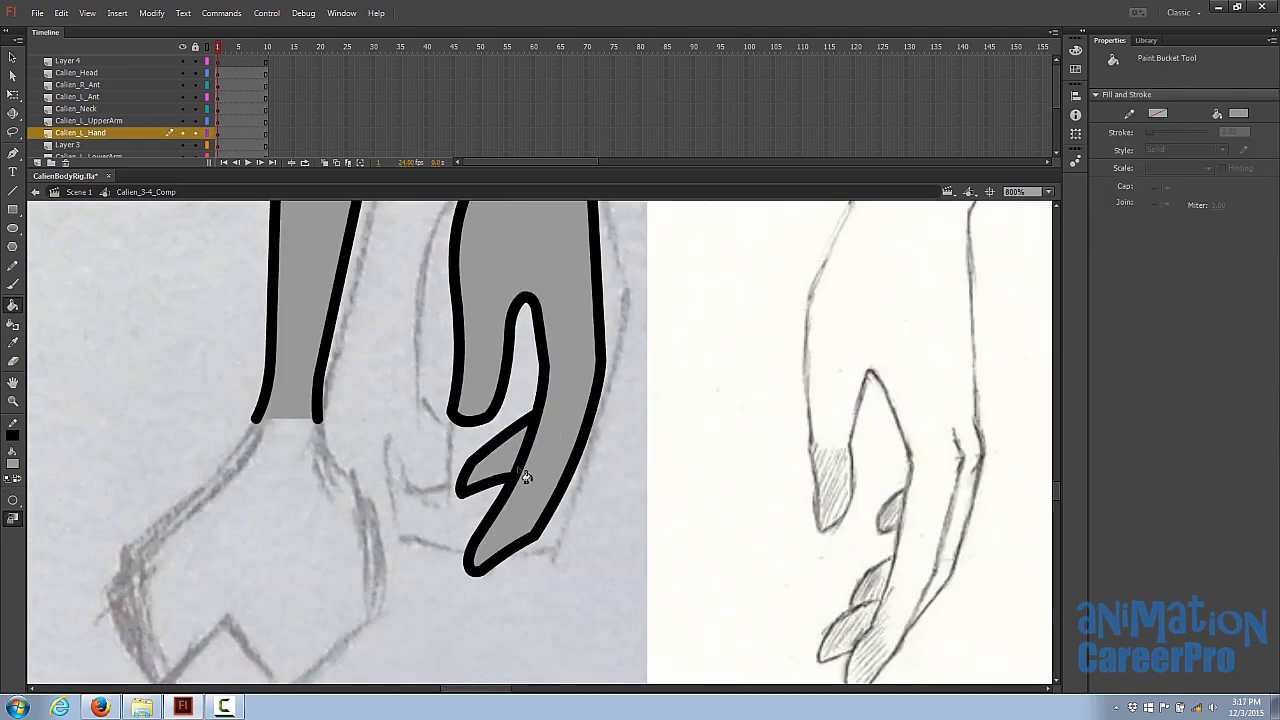
key("z")
left_click(524, 391, "alt")
Step: Convert the whole left hand drawing to a graphic symbol named Calien_L_Hand and place its pivot at the wrist
key("v")
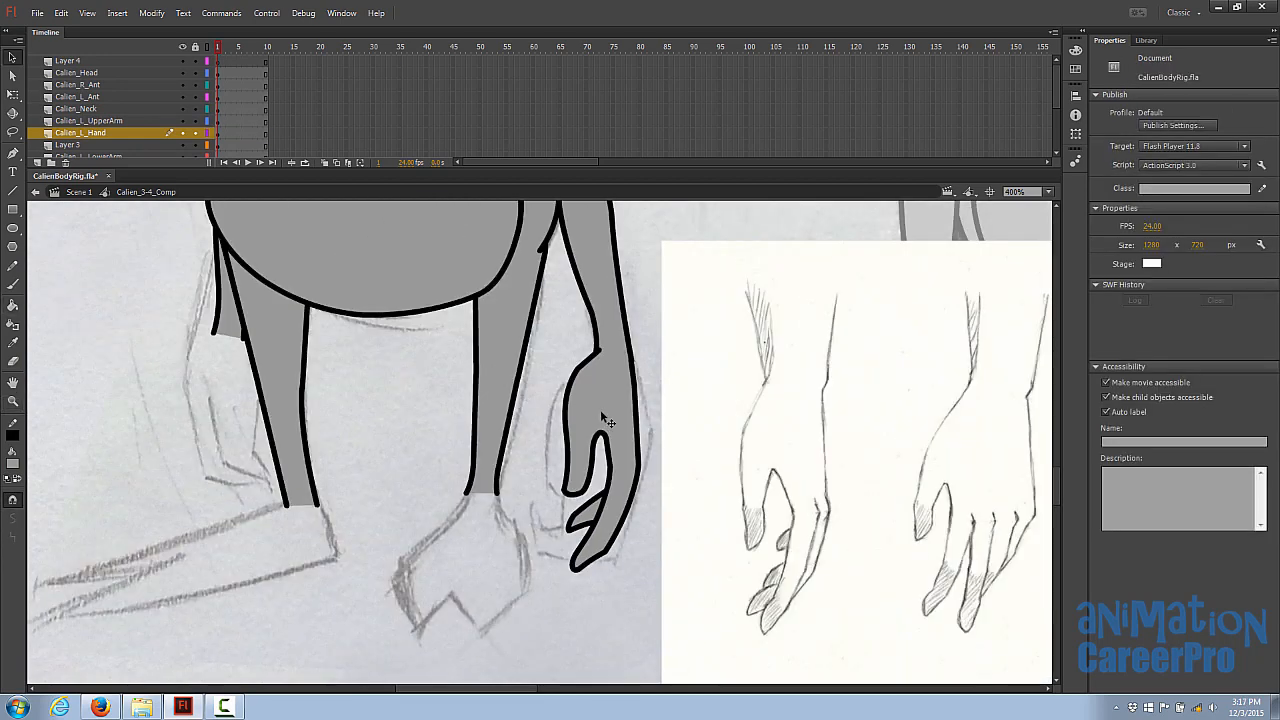
left_click(606, 415)
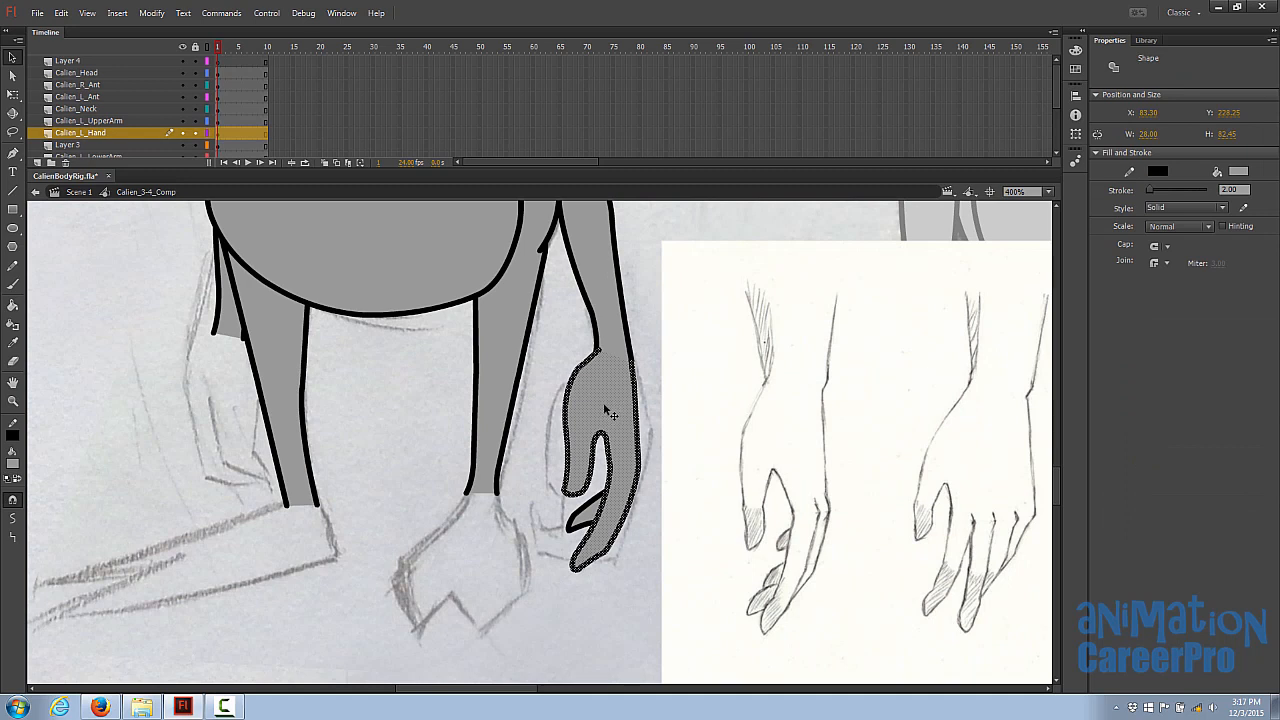
left_click(594, 505, "shift")
double_click(585, 365, "shift")
double_click(585, 364)
left_click_drag(616, 403, 516, 407)
key("ctrl+z")
key("F8")
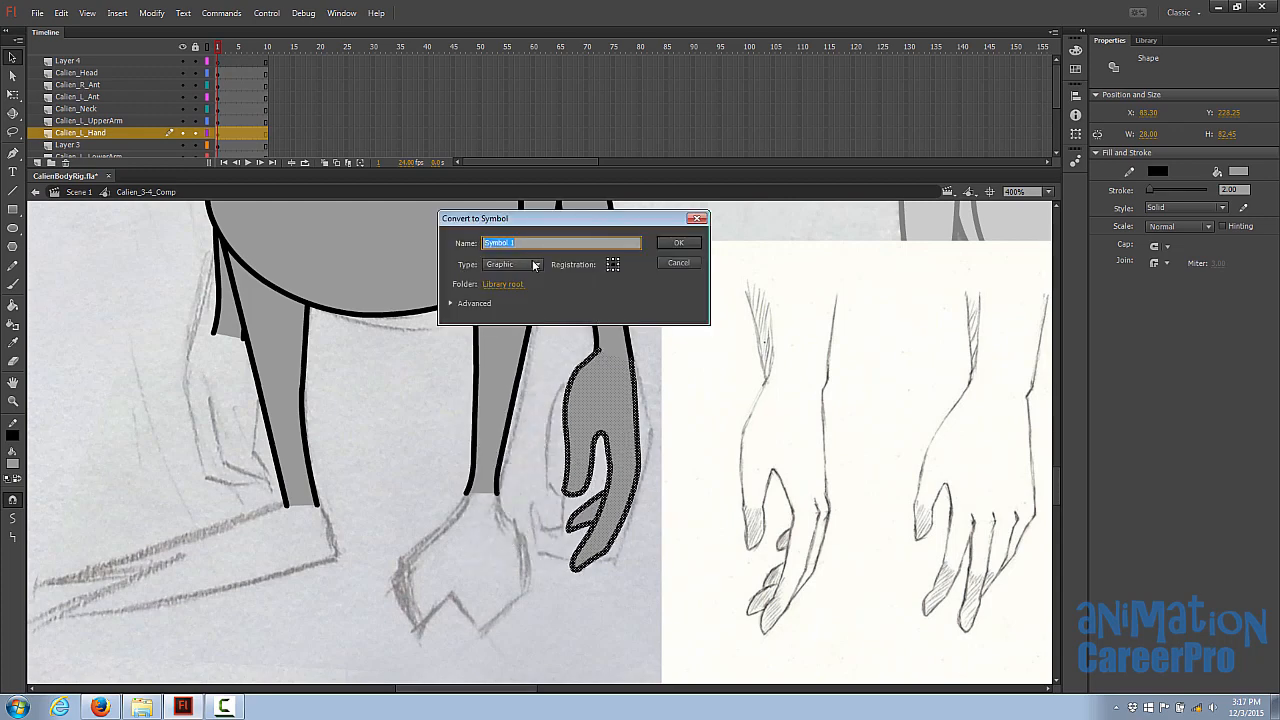
type("Calien_L_Hand")
left_click(678, 244)
key("q")
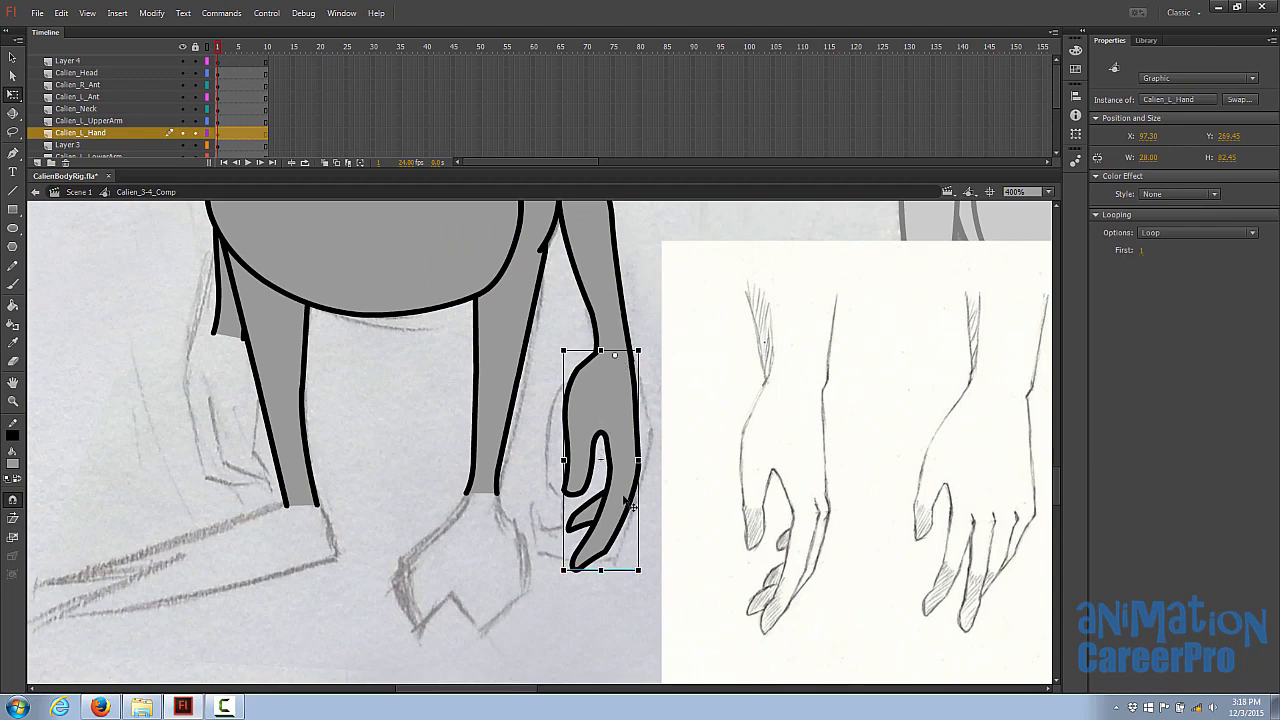
left_click_drag(648, 577, 496, 526)
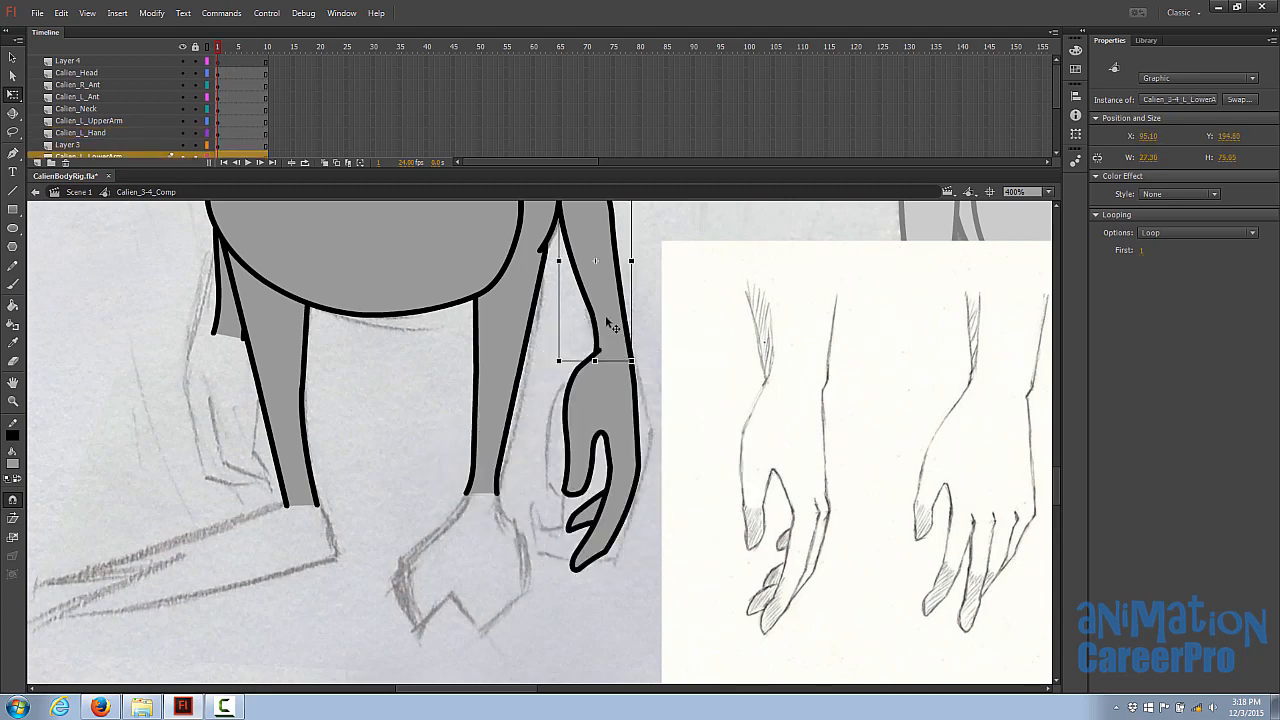
Step: Extend the left lower arm with a curved outline below the wrist and test the joint by rotating the hand
mouse_move(510, 432)
left_mouse_down()
mouse_move(518, 458)
mouse_move(561, 468)
left_mouse_up()
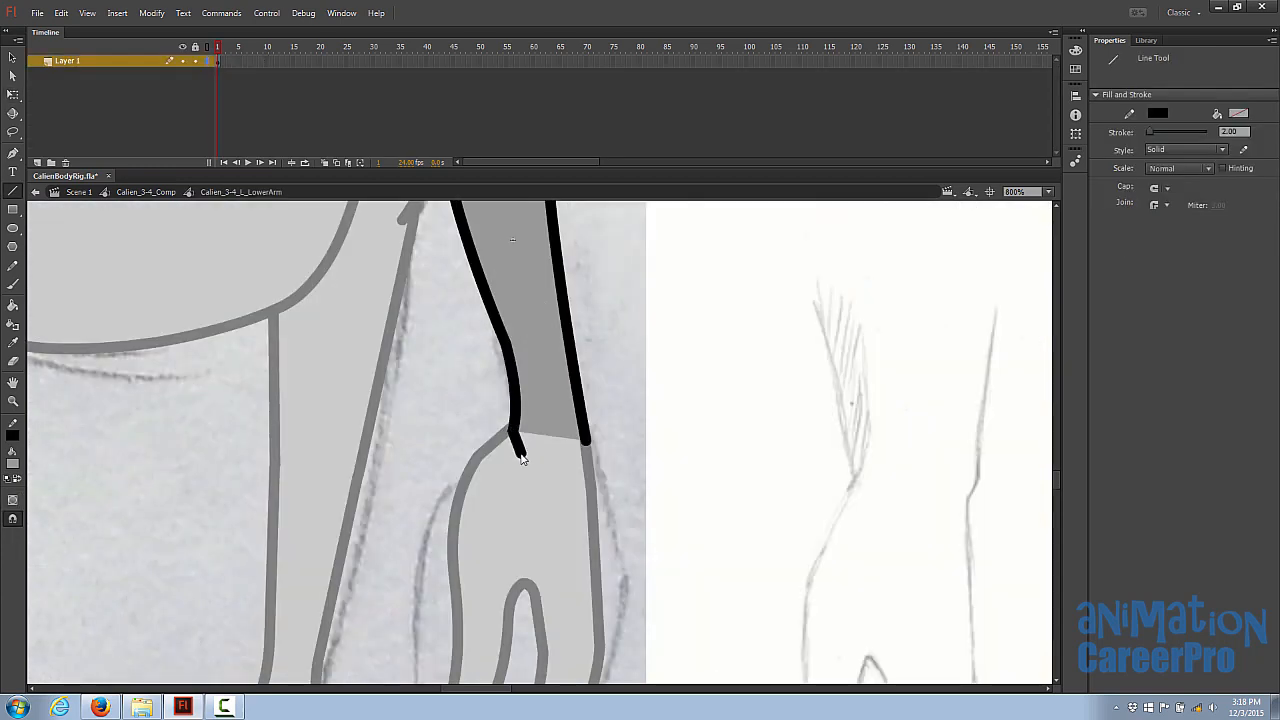
mouse_move(561, 468)
left_mouse_down()
mouse_move(588, 440)
mouse_move(513, 450)
left_mouse_up()
key("v")
mouse_move(542, 461)
left_mouse_down()
mouse_move(581, 459)
mouse_move(536, 471)
left_mouse_up()
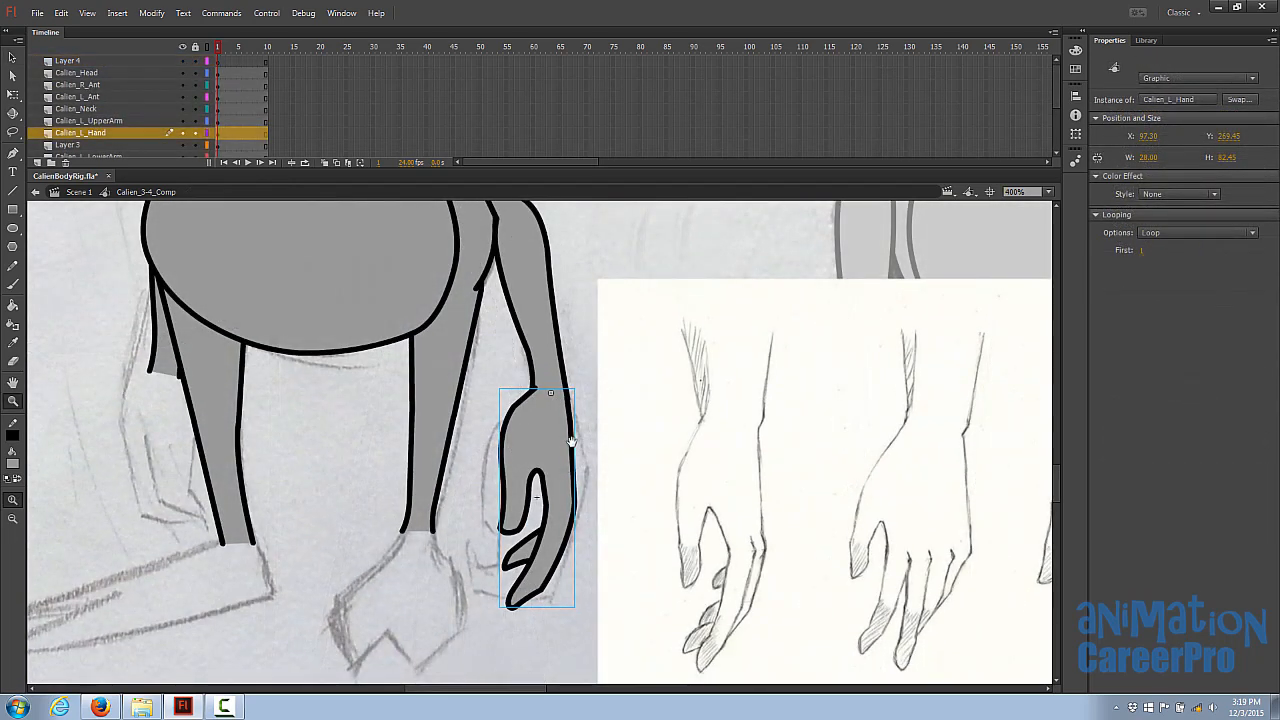
key("q")
left_click_drag(575, 605, 561, 571)
Step: Open the left hand symbol and insert a blank keyframe at frame 2
double_click(537, 434)
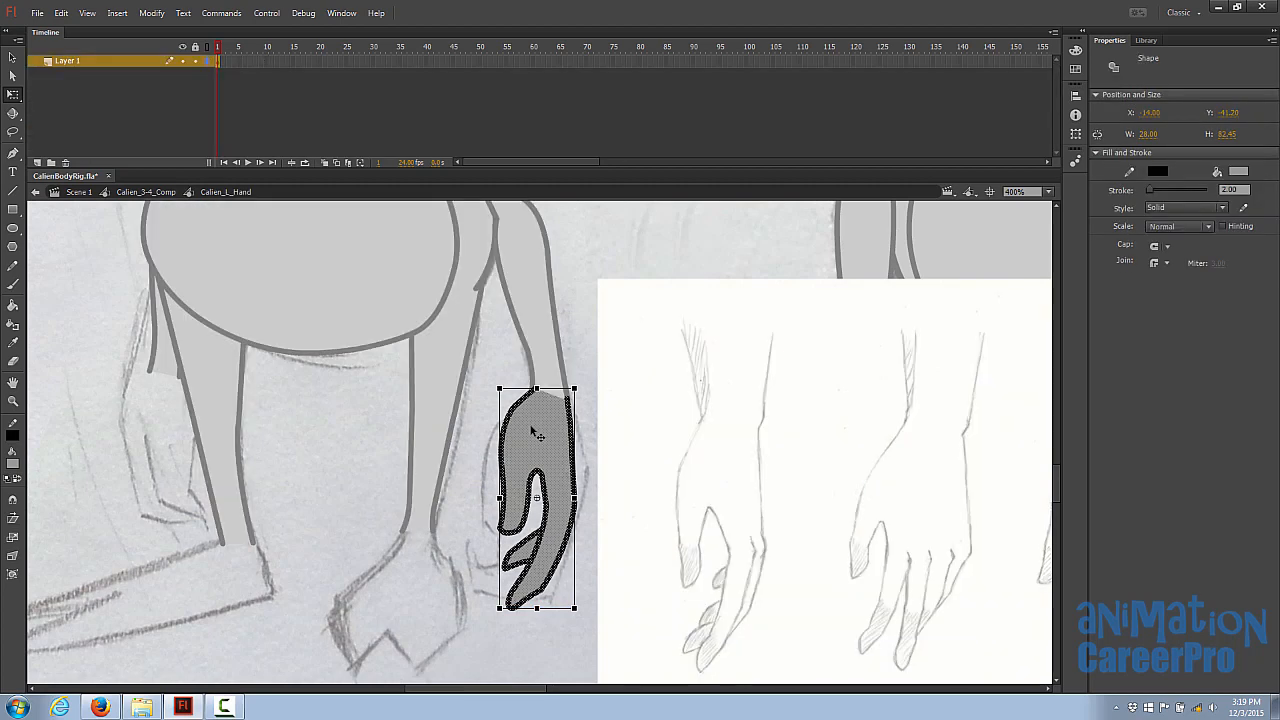
left_click(218, 62)
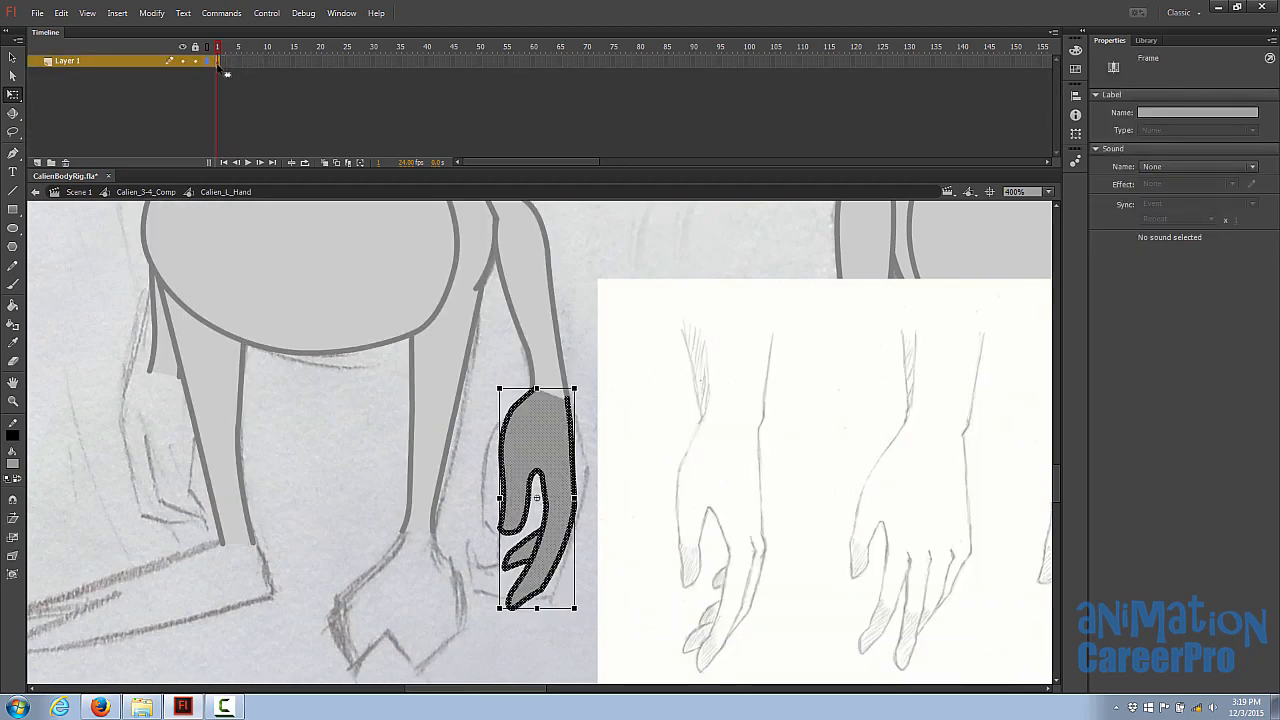
left_click(223, 66)
left_click_drag(643, 452, 571, 392)
left_click_drag(776, 424, 678, 424)
key("ctrl+minus")
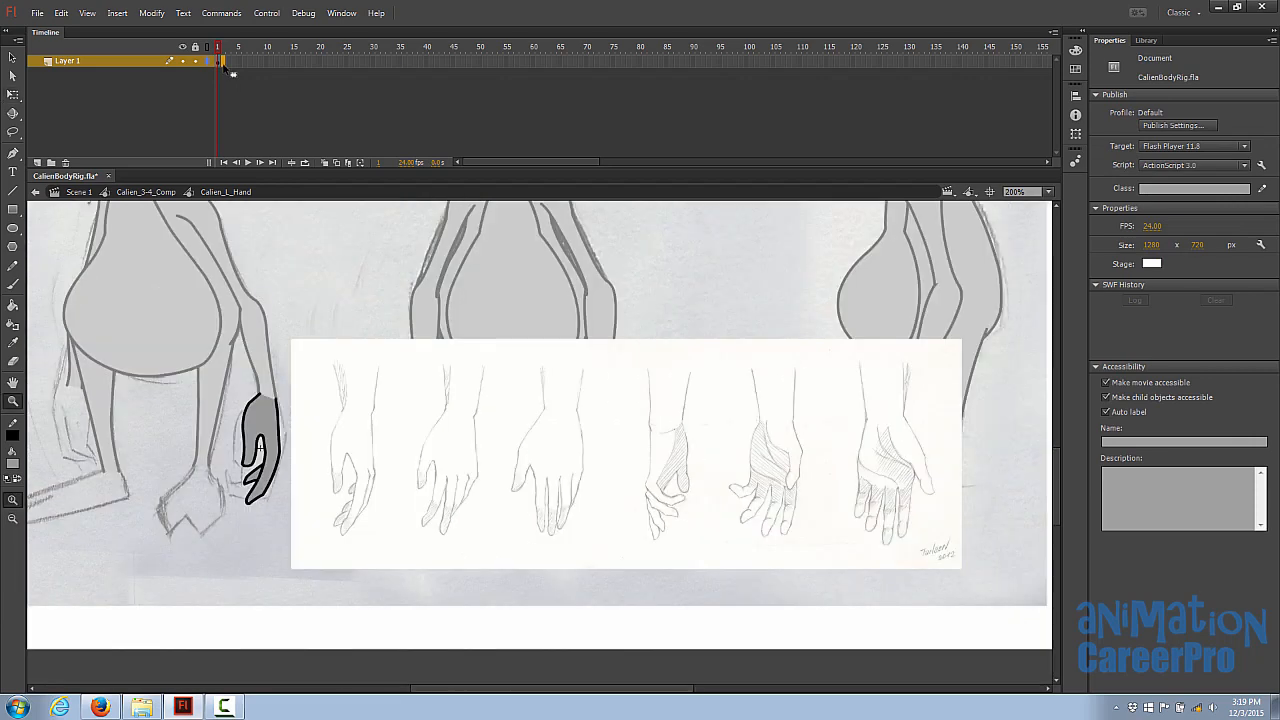
right_click(224, 66)
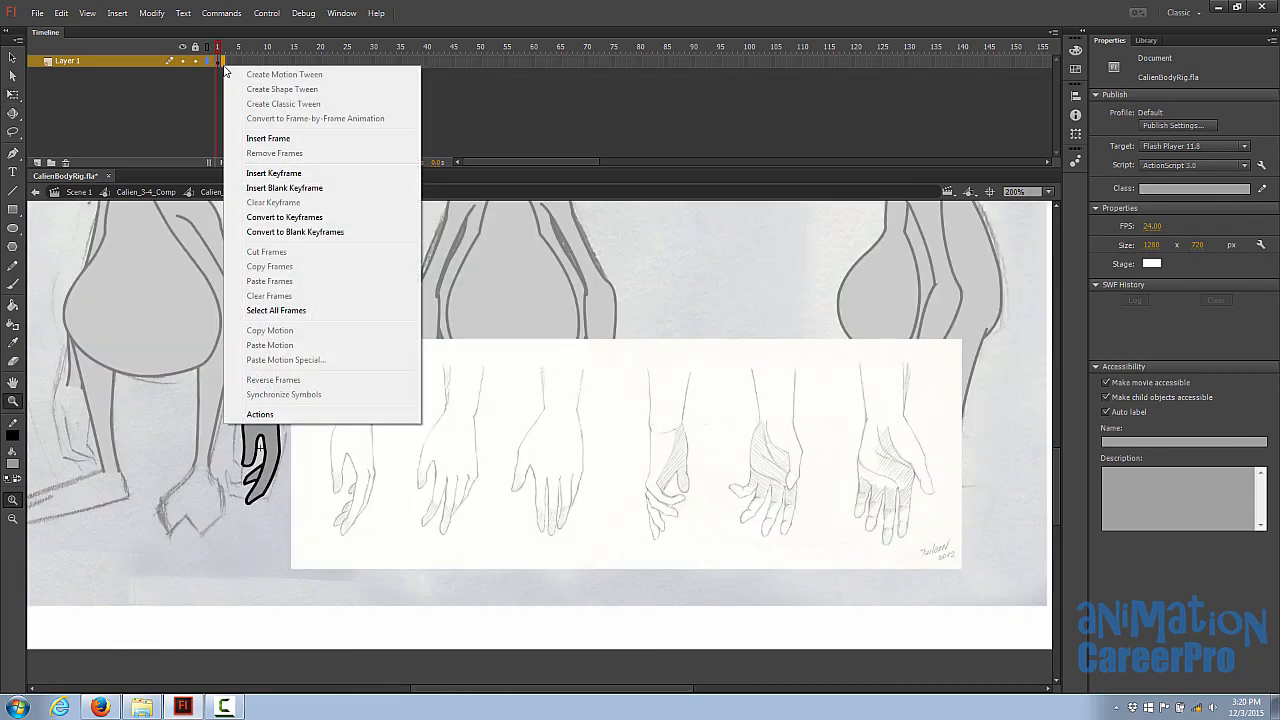
left_click(289, 190)
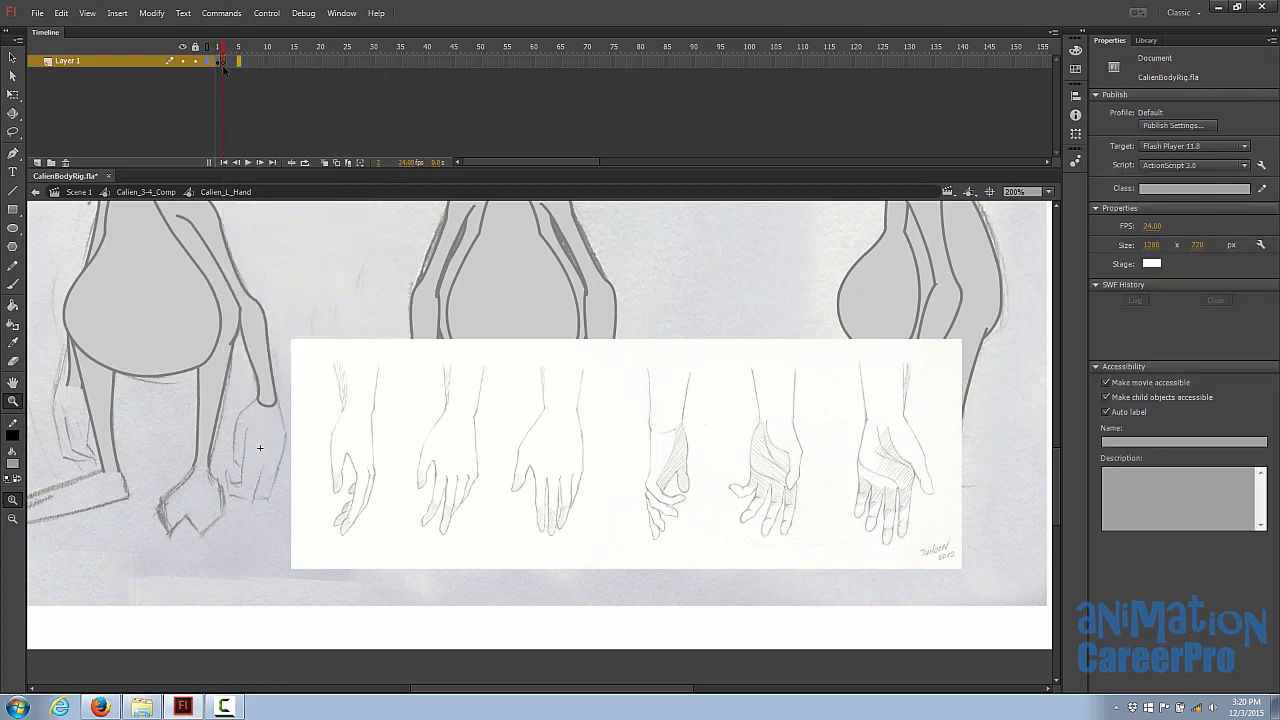
Step: Trace the second reference hand on frame 2 with straight line segments, from the outer wrist around the fingers and thumb
left_click(460, 446)
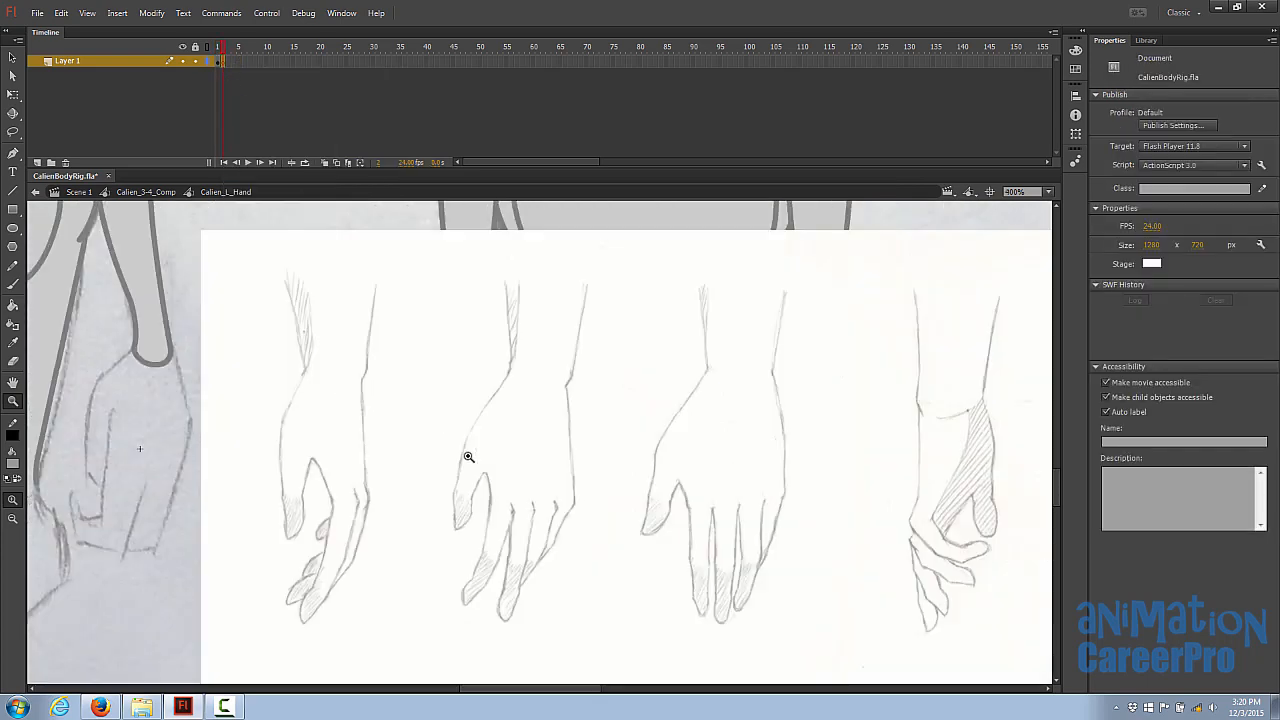
left_click_drag(576, 444, 593, 433)
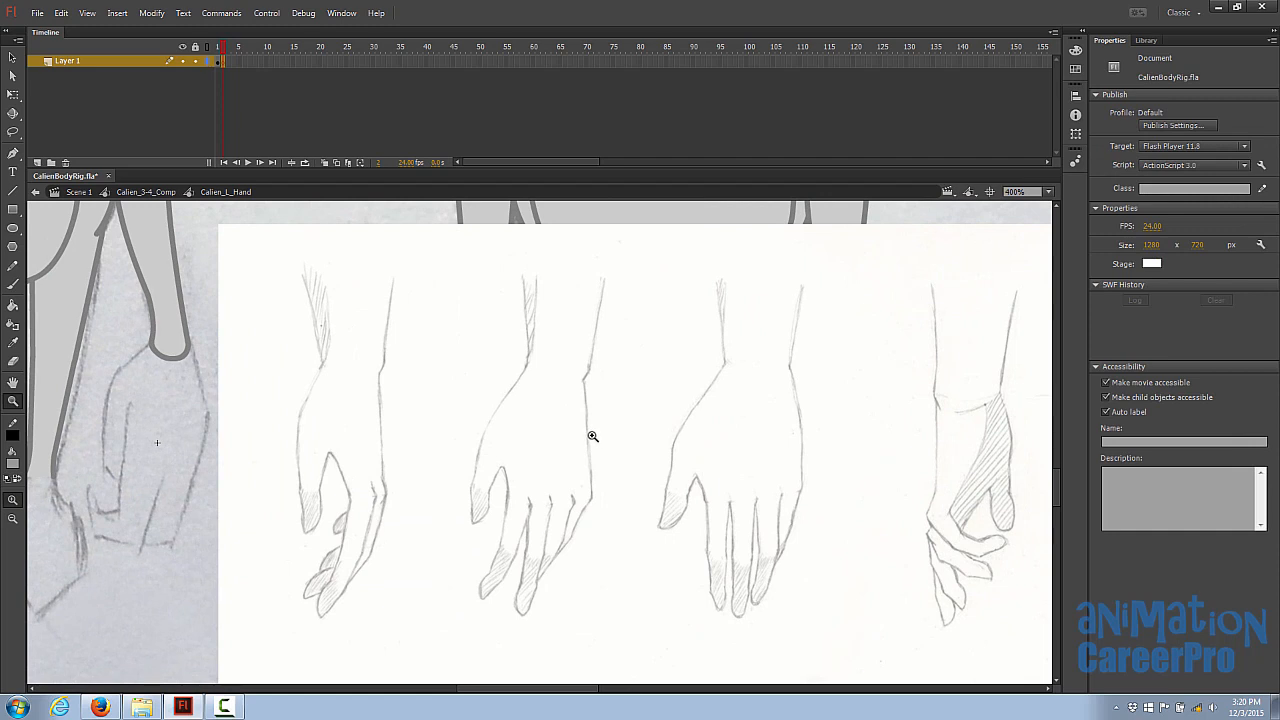
key("n")
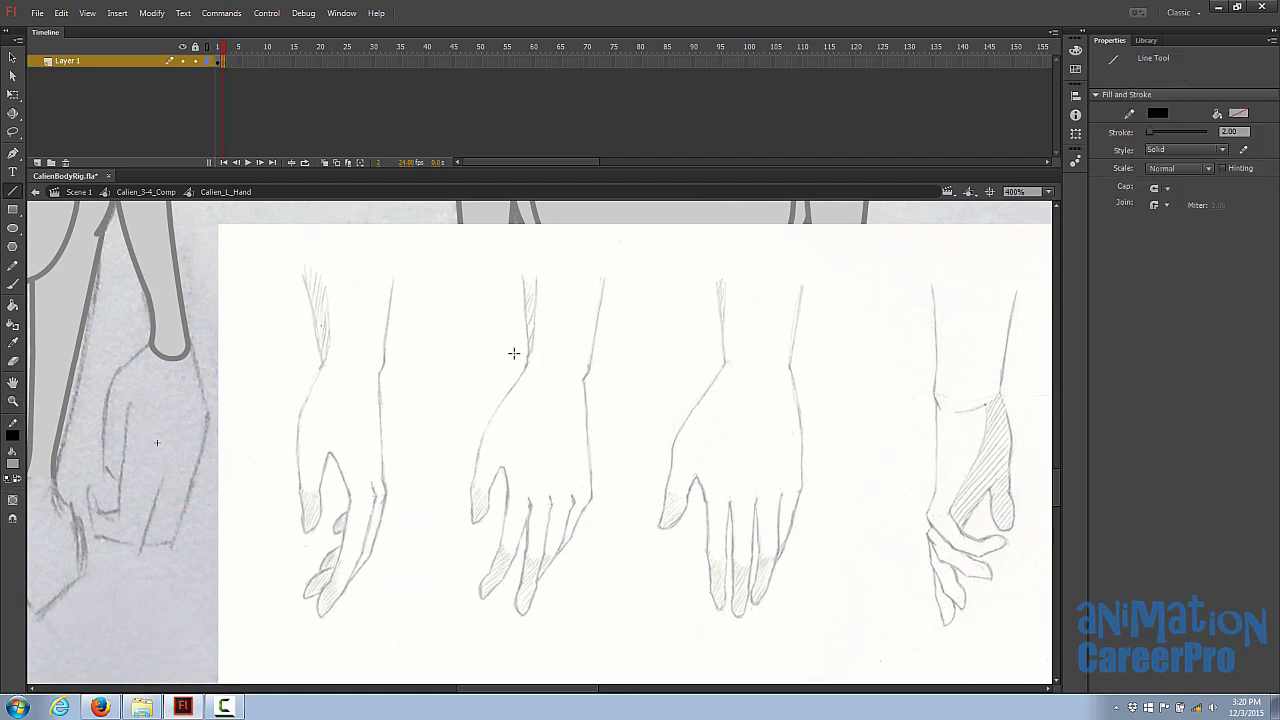
left_click(227, 63)
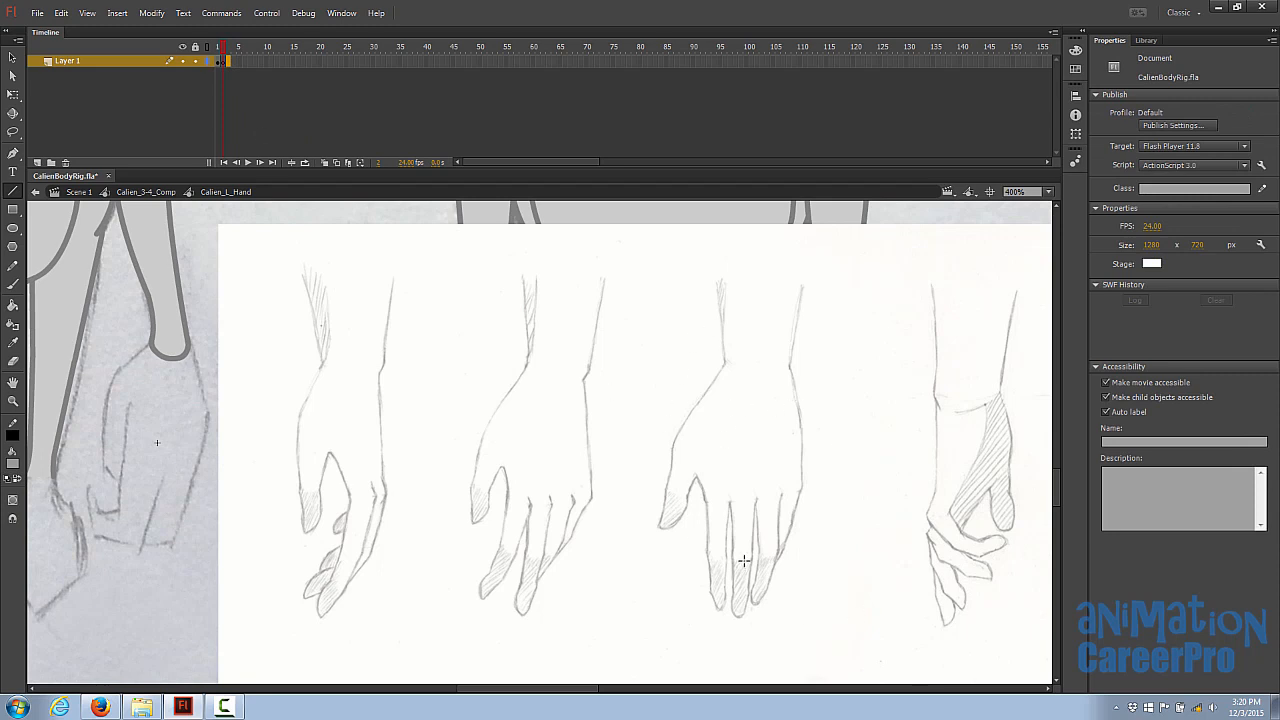
mouse_move(571, 376)
left_mouse_down()
mouse_move(592, 482)
mouse_move(542, 574)
left_mouse_up()
mouse_move(549, 491)
left_mouse_down()
mouse_move(542, 574)
mouse_move(502, 606)
left_mouse_up()
left_click_drag(502, 606, 517, 538)
mouse_move(517, 538)
left_mouse_down()
mouse_move(519, 476)
mouse_move(506, 471)
left_mouse_up()
left_click_drag(506, 471, 487, 493)
mouse_move(487, 493)
left_mouse_down()
mouse_move(476, 536)
mouse_move(461, 526)
left_mouse_up()
left_click_drag(461, 526, 529, 371)
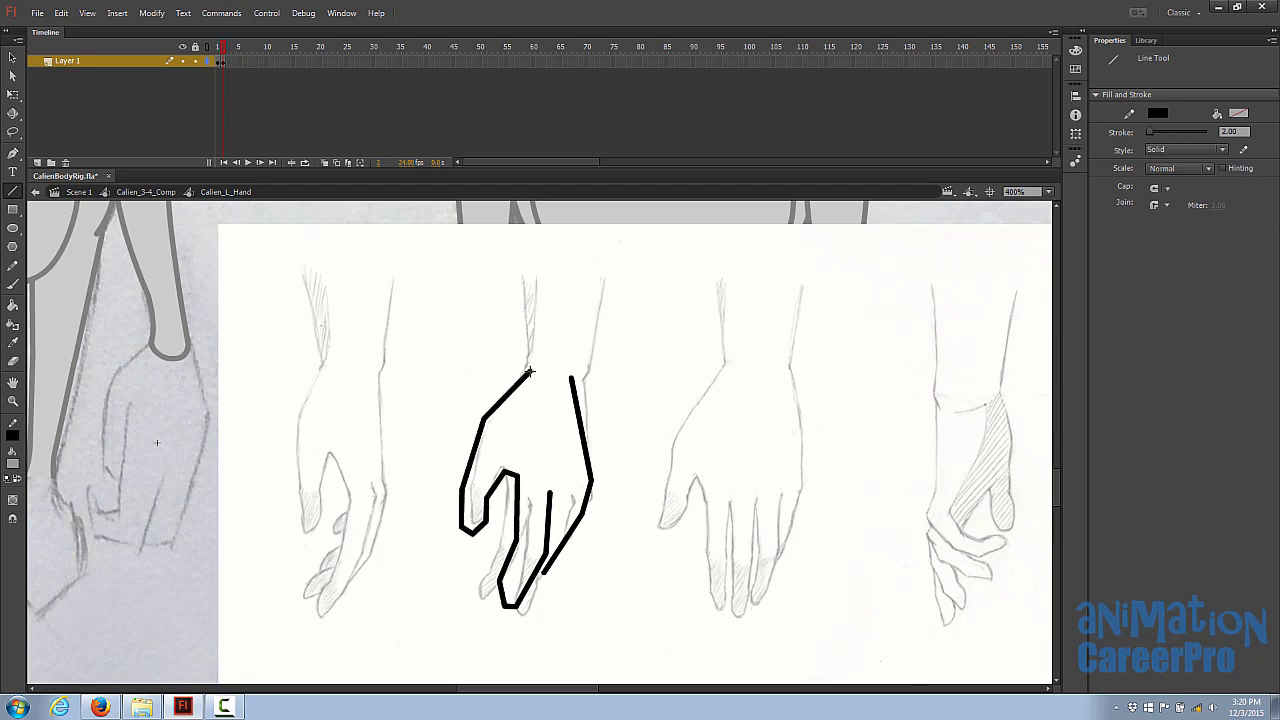
Step: Bend the traced segments of the second hand into smooth curves along the fingers, thumb and wrist
key("v")
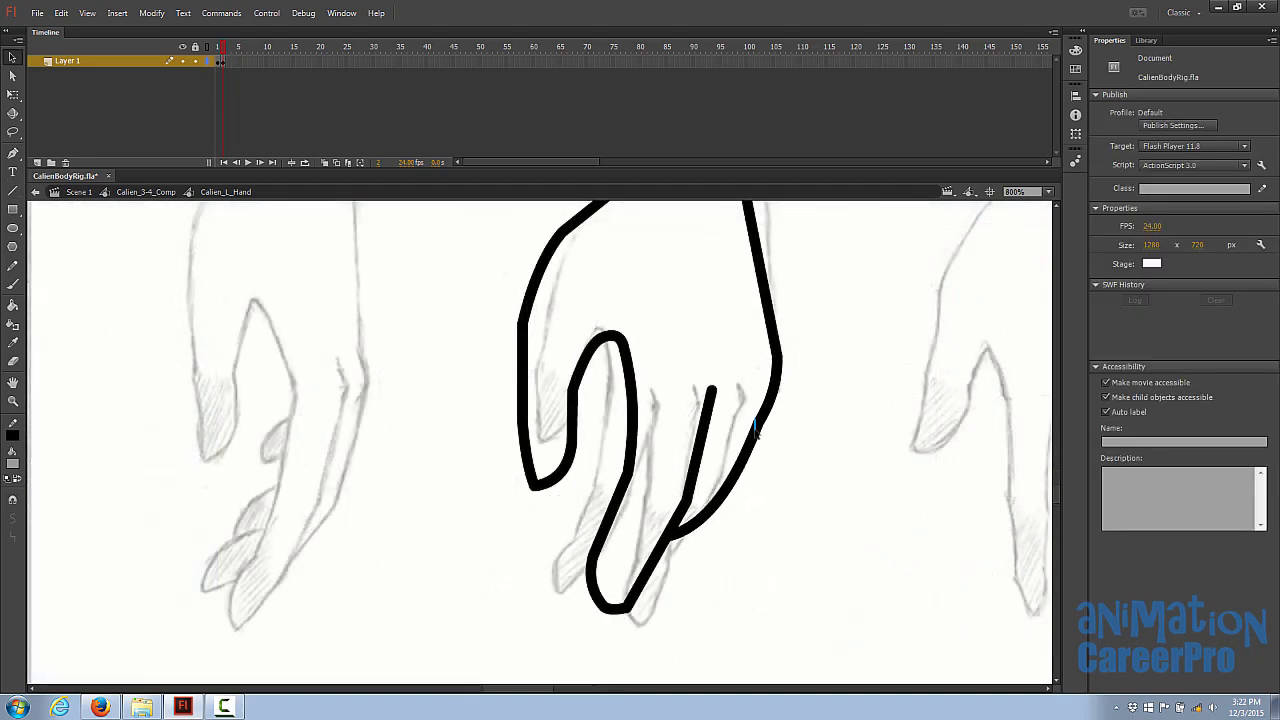
scroll(765, 455, "up", 3)
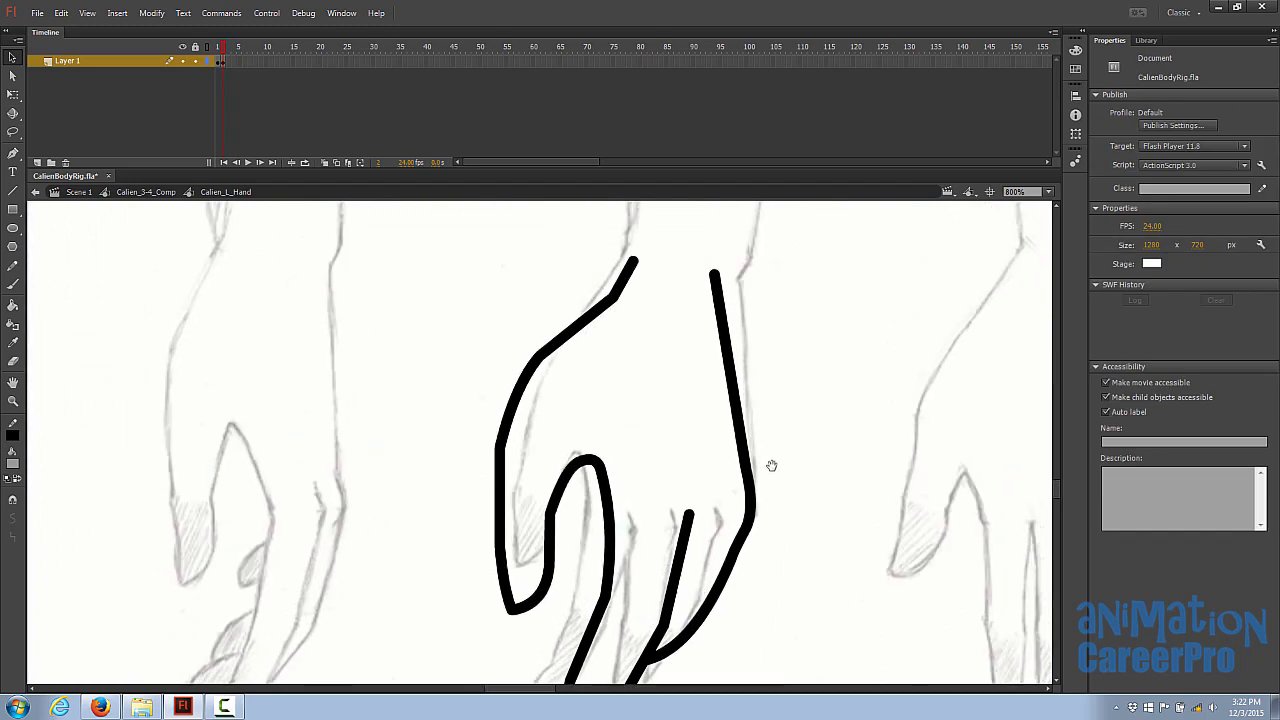
left_click_drag(714, 294, 708, 301)
left_click_drag(633, 279, 635, 288)
left_click_drag(598, 327, 533, 362)
left_click_drag(517, 399, 523, 394)
left_click_drag(570, 334, 575, 342)
left_click_drag(518, 401, 513, 384)
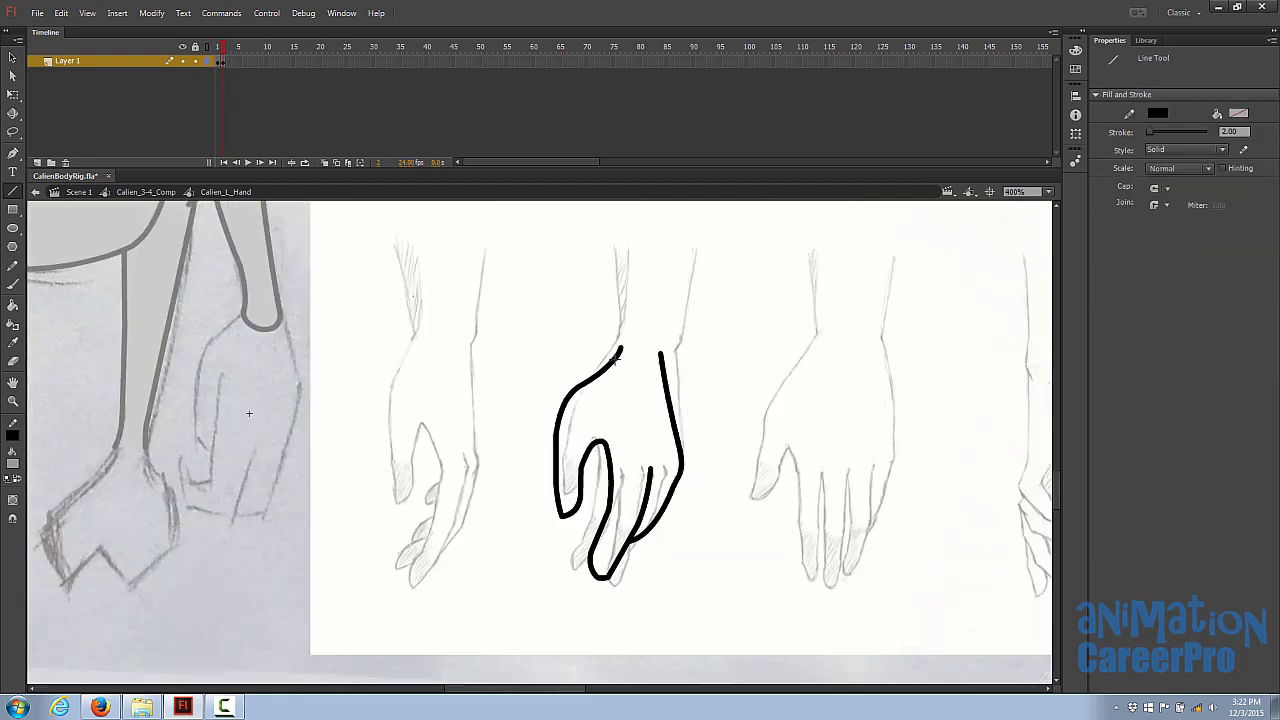
Step: Close the second hand's wrist to fill it with the arm's gray, and move the hand to the left arm's end
left_click_drag(612, 350, 692, 366)
key("k")
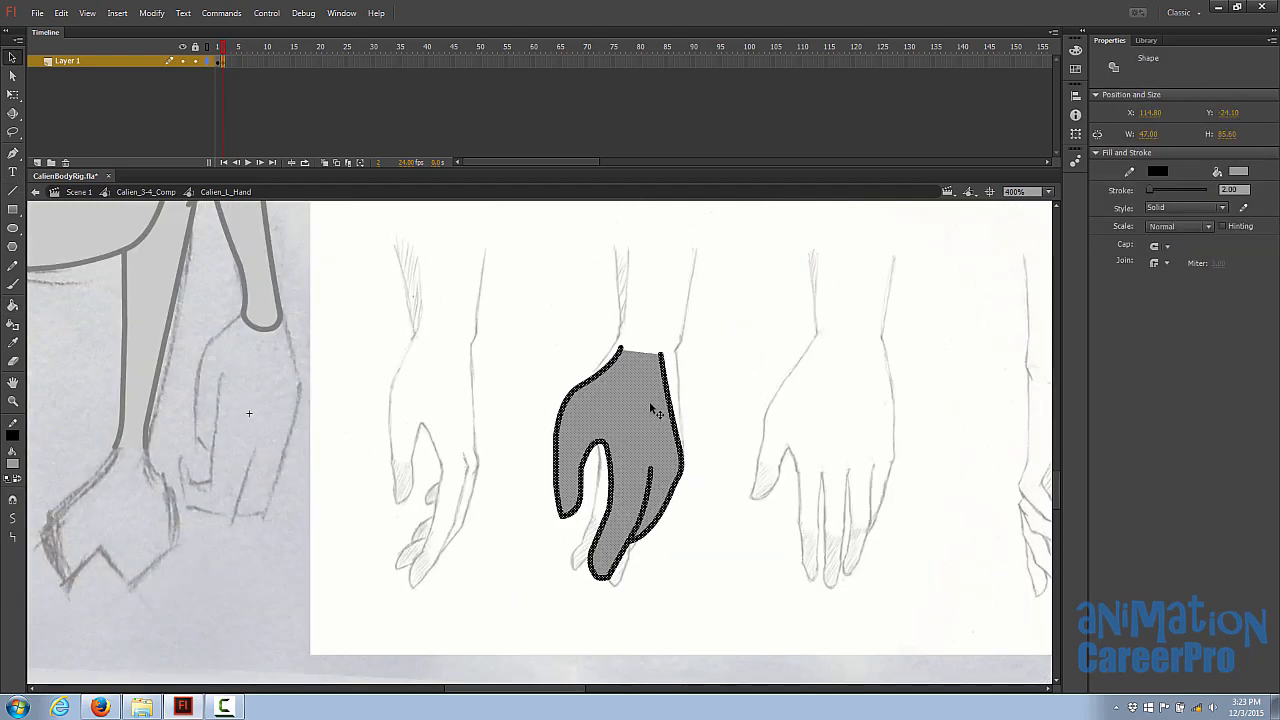
mouse_move(652, 410)
left_mouse_down()
mouse_move(358, 410)
mouse_move(287, 400)
mouse_move(272, 370)
left_mouse_up()
left_click(548, 383)
Step: Align the open wrist ends of the second hand's outline with both edges of the left lower arm
key("z")
left_click(240, 350)
left_click_drag(631, 431, 616, 382)
key("v")
left_click_drag(612, 333, 608, 338)
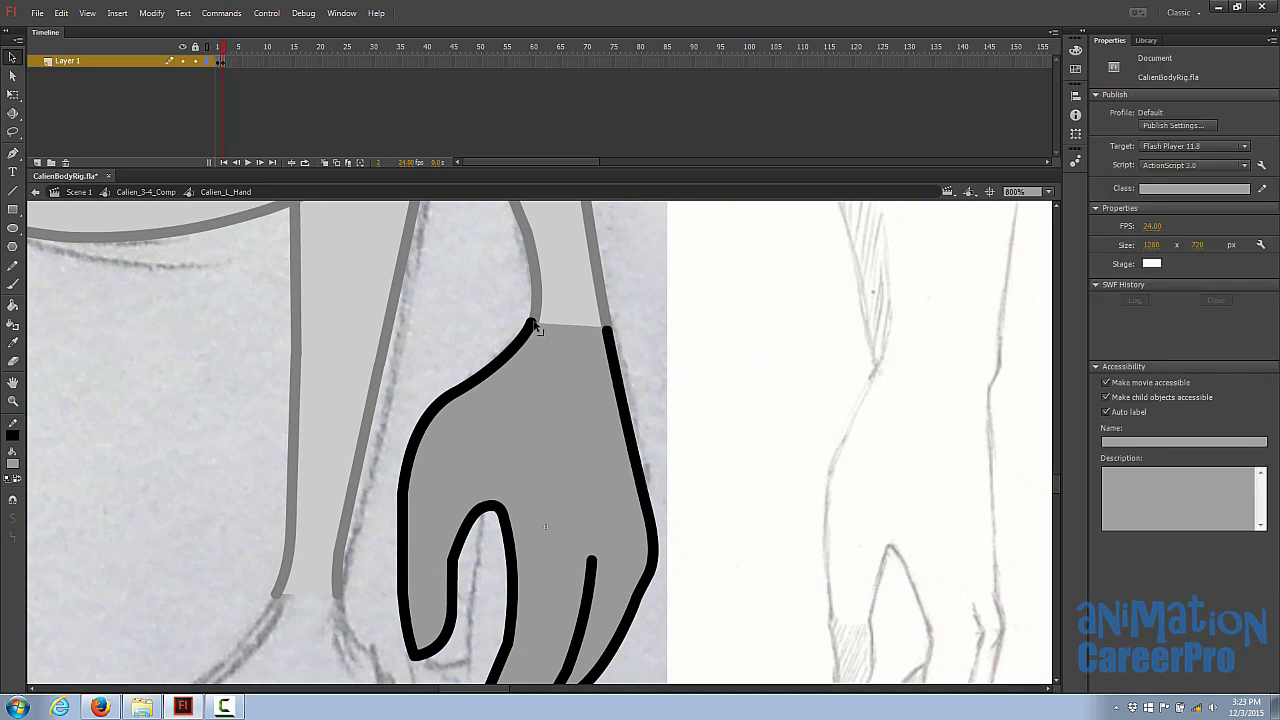
left_click_drag(534, 322, 535, 323)
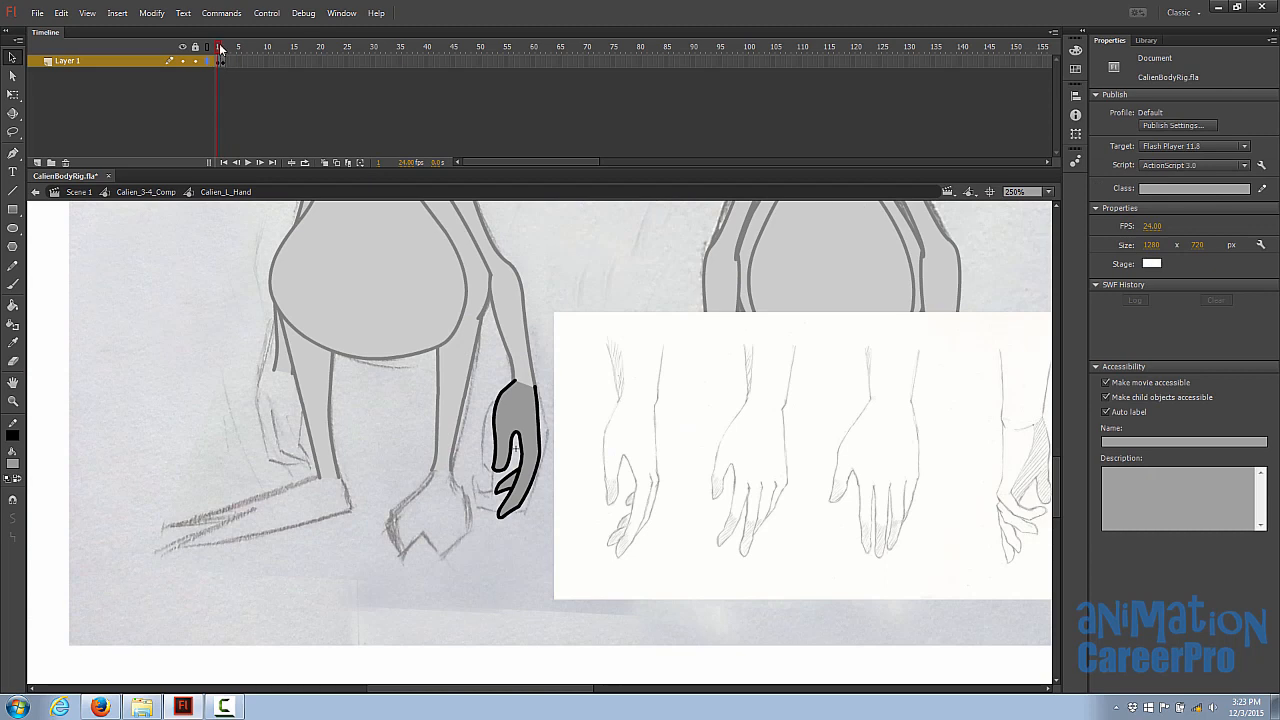
Step: Scrub between frames 1 and 2 to compare the size and wrist alignment of the two hand poses
left_click_drag(220, 46, 224, 48)
key("z")
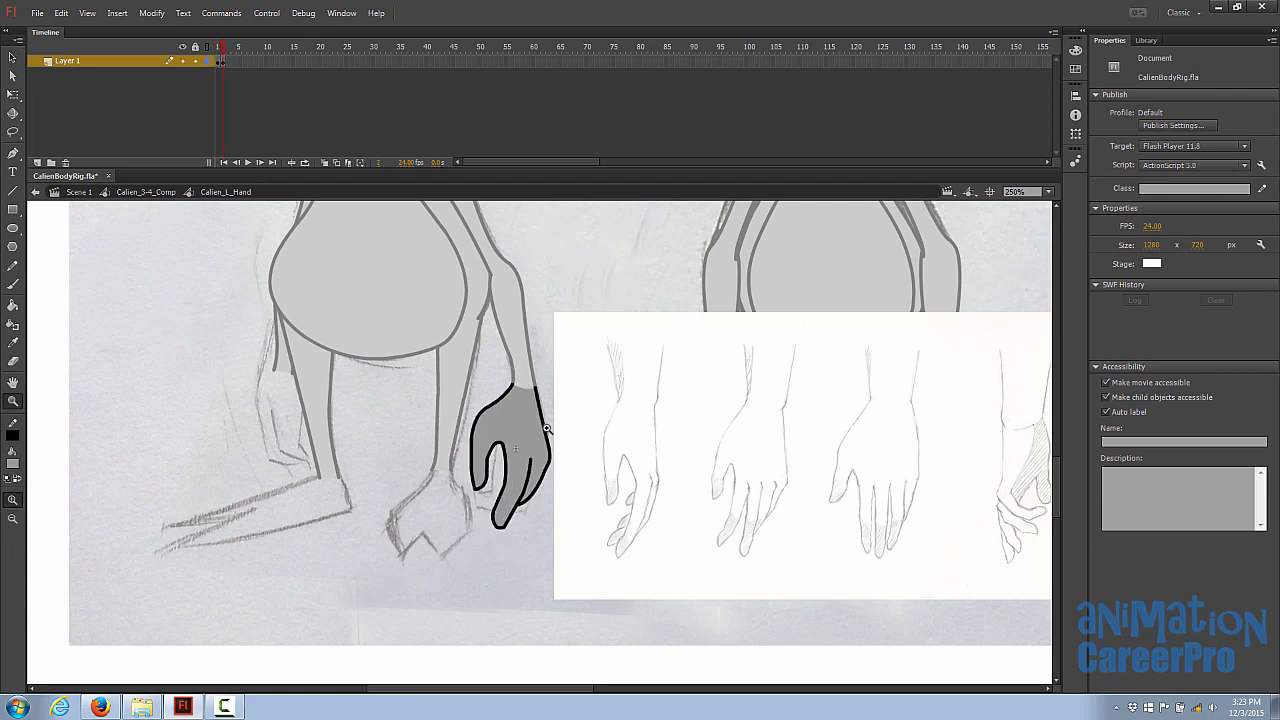
left_click(545, 429)
left_click_drag(508, 438, 510, 424)
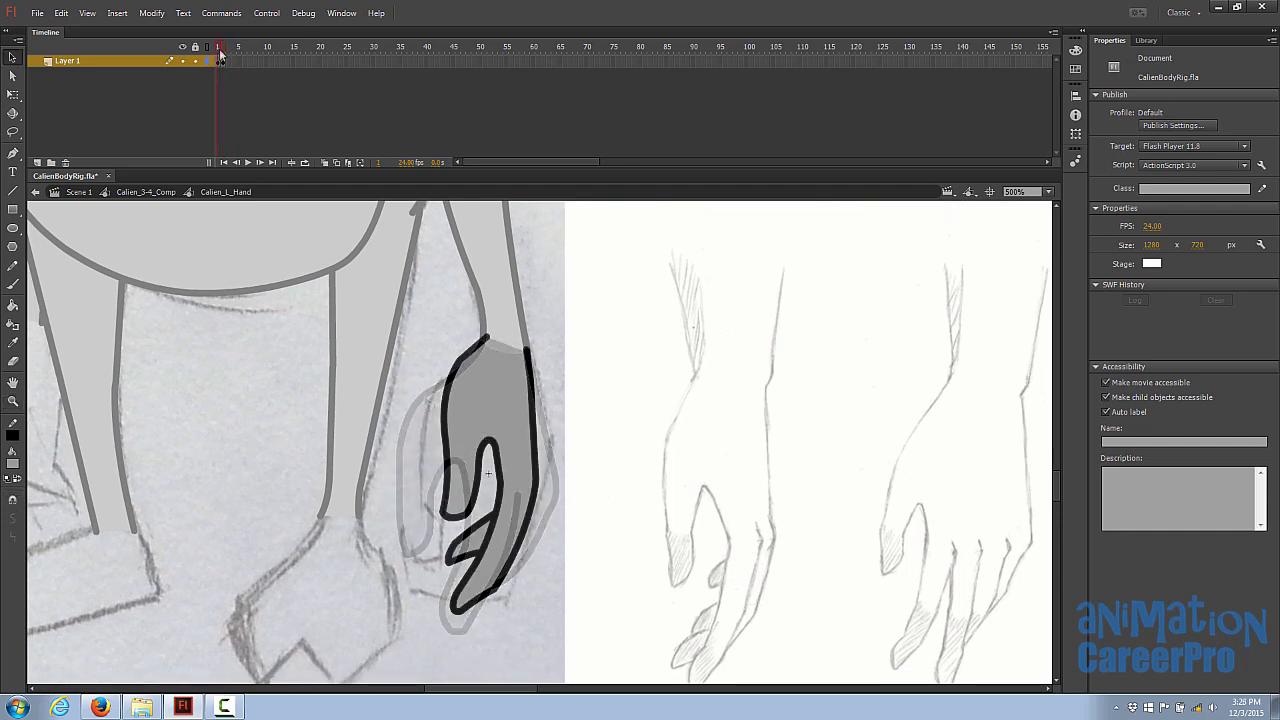
left_click_drag(221, 55, 223, 55)
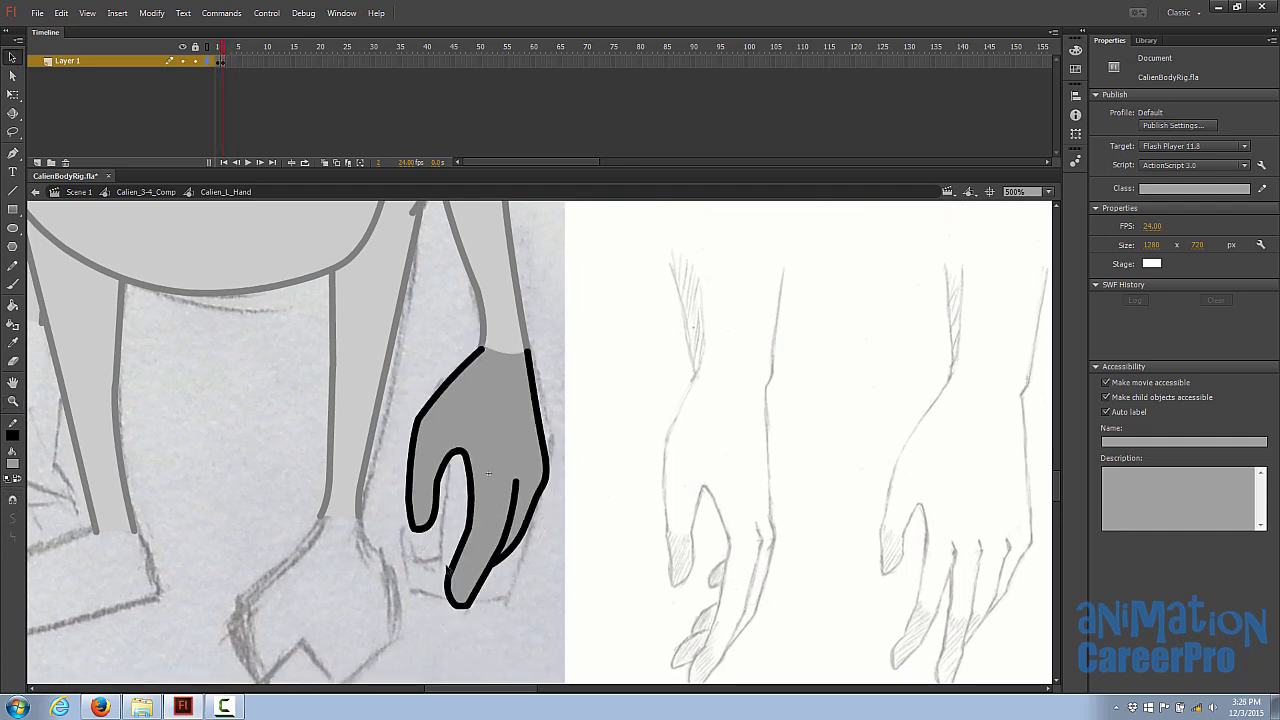
left_click_drag(222, 50, 219, 57)
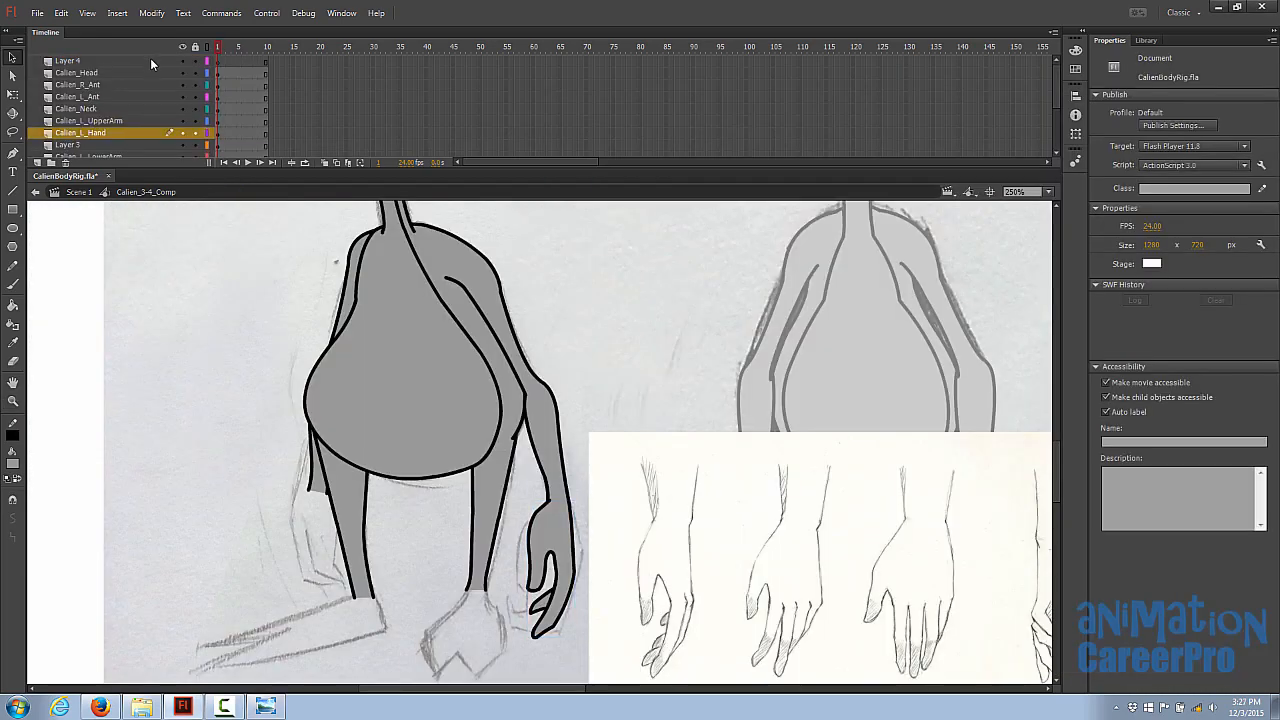
Step: Import the PrestonBlairHands.jpg reference image onto Layer 4 of the three-quarter view comp
left_click(120, 61)
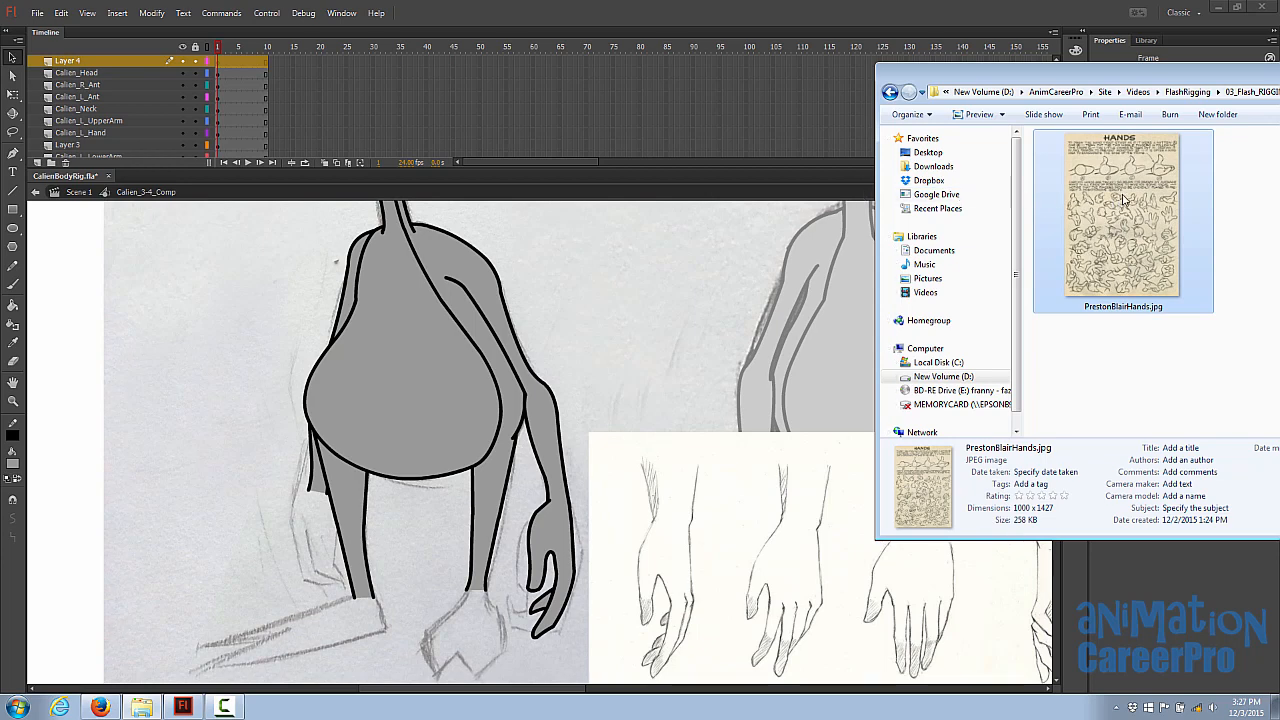
left_click_drag(1123, 199, 448, 392)
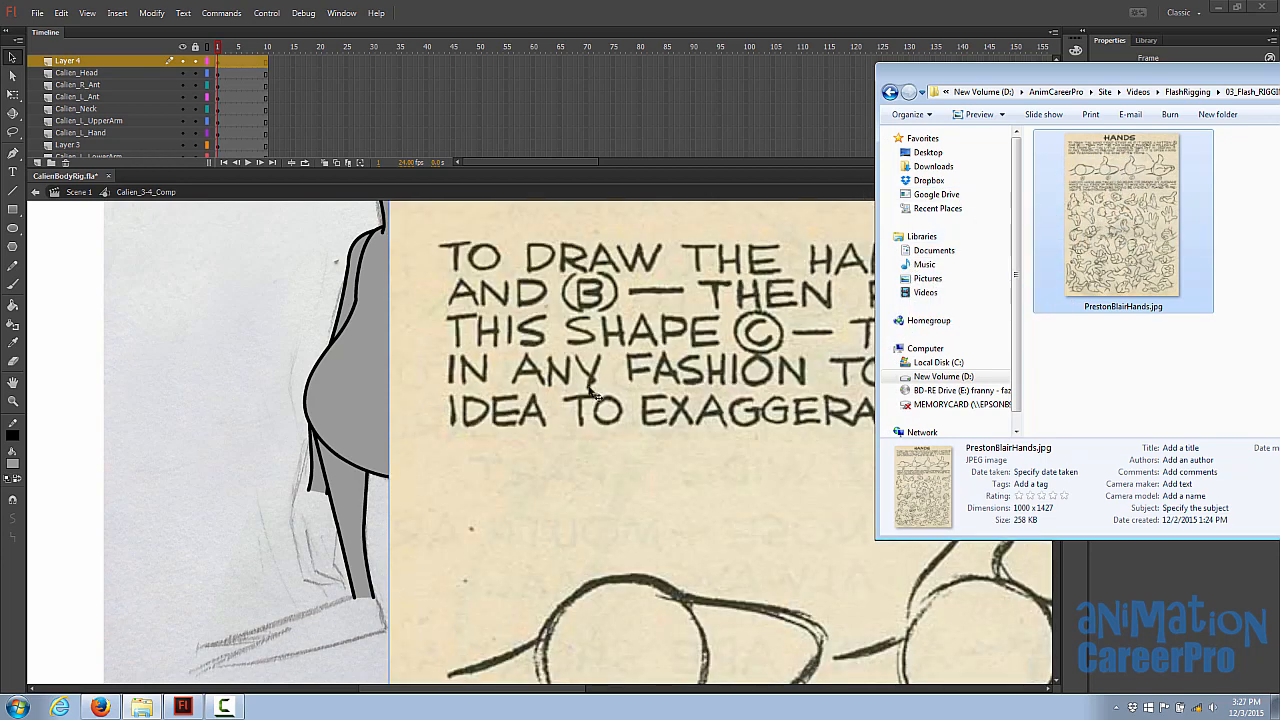
left_click(623, 384)
Step: Scale the hands reference page down to about 157 by 224 px and place it beside the character's antennae, off the model sheet
key("q")
key("ctrl+minus")
key("ctrl+minus")
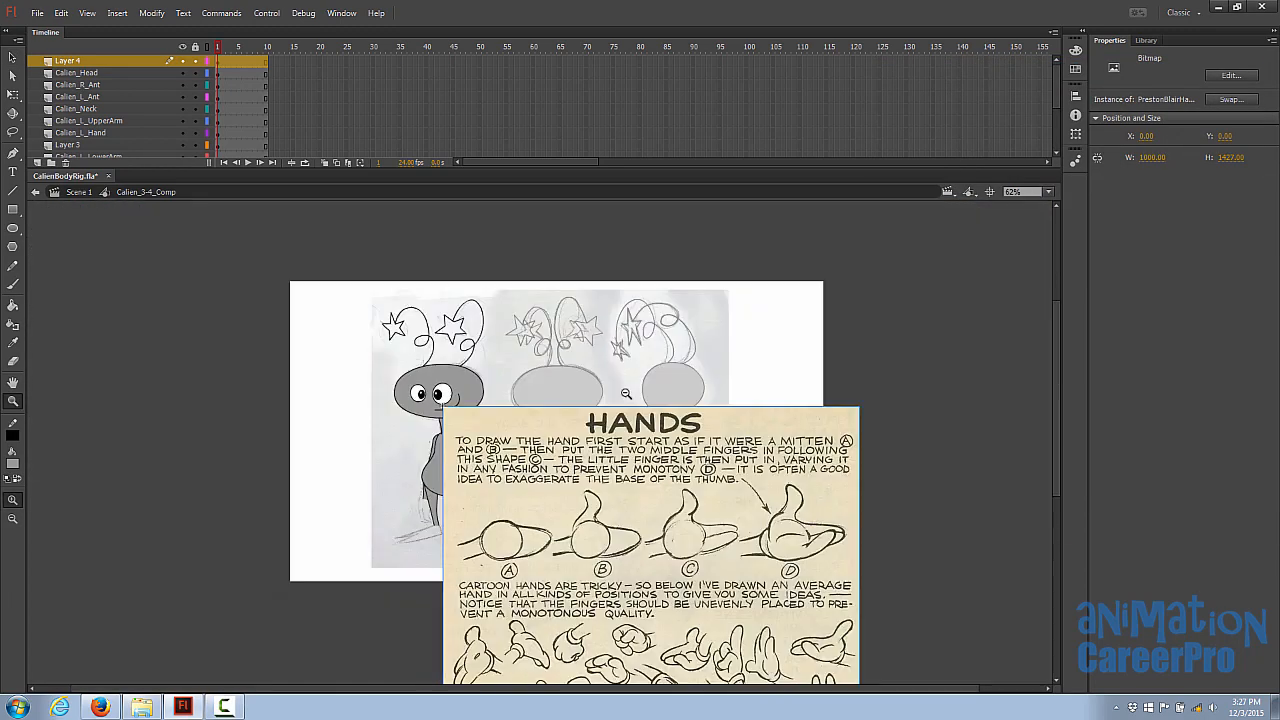
left_click_drag(443, 406, 557, 569)
left_click_drag(644, 632, 357, 351)
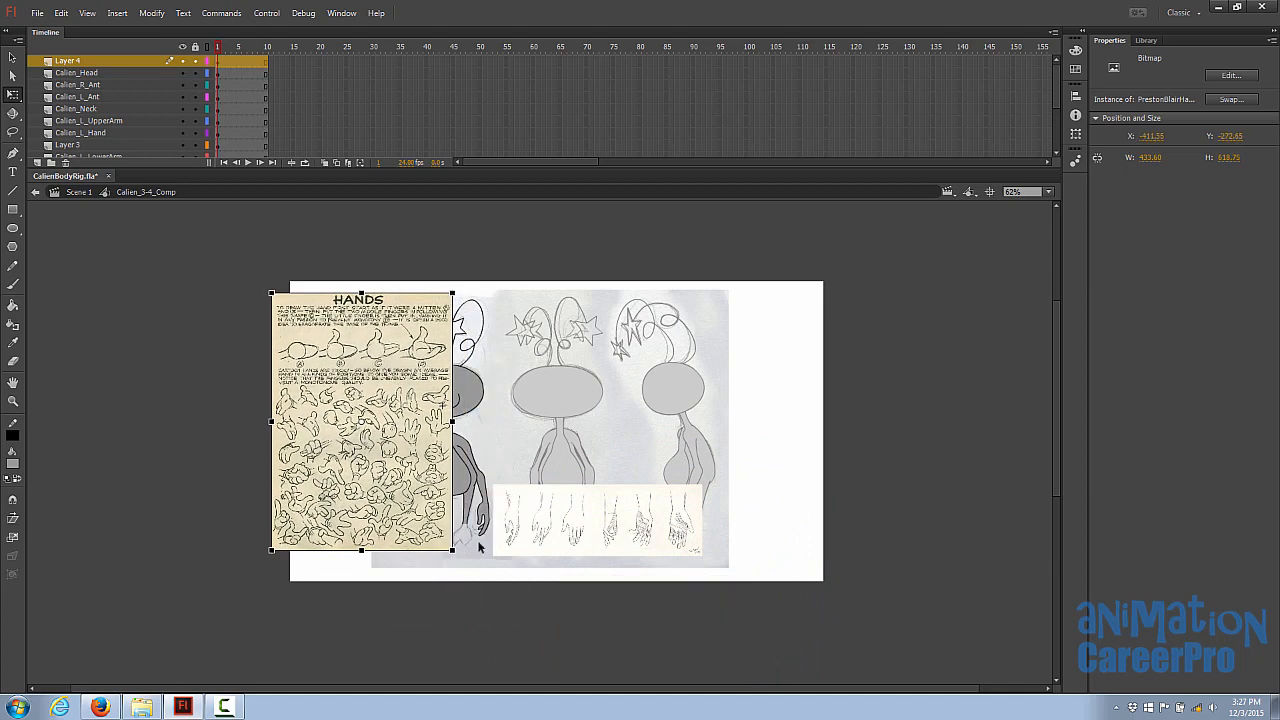
left_click_drag(453, 548, 396, 467)
left_click_drag(382, 458, 352, 380)
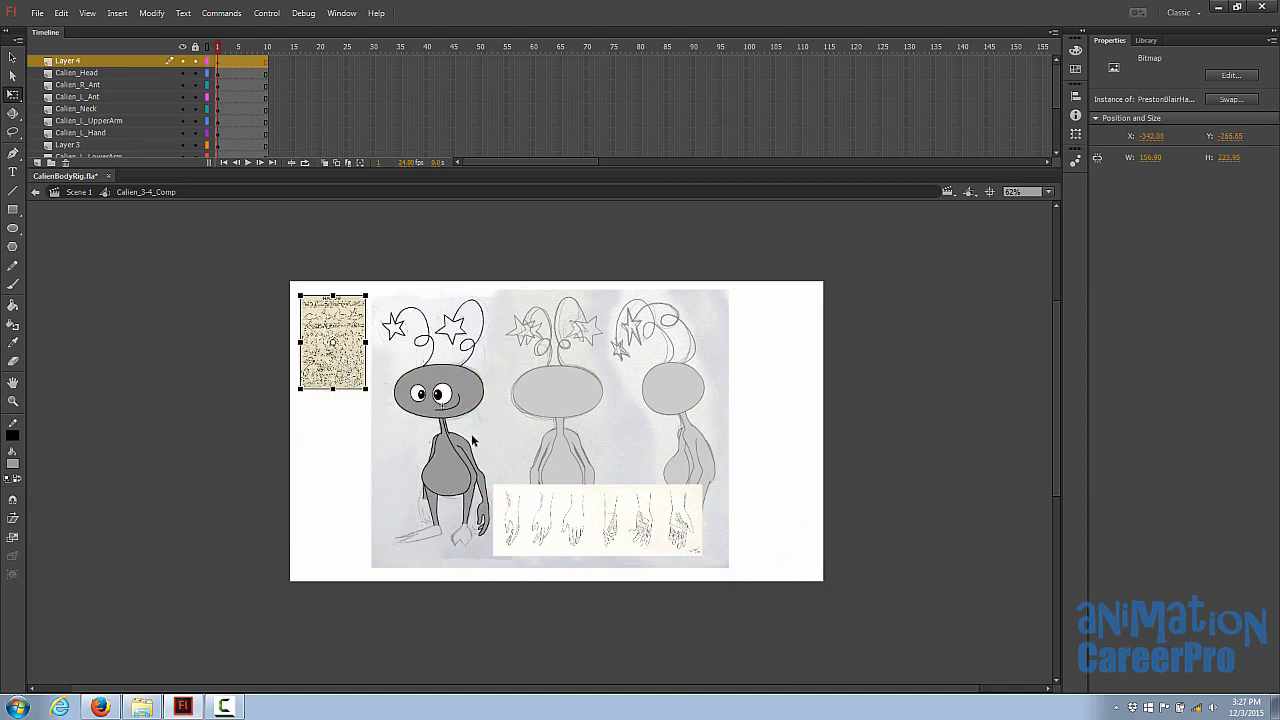
Step: Open the left hand symbol for editing at frame 3
key("z")
left_click(500, 476)
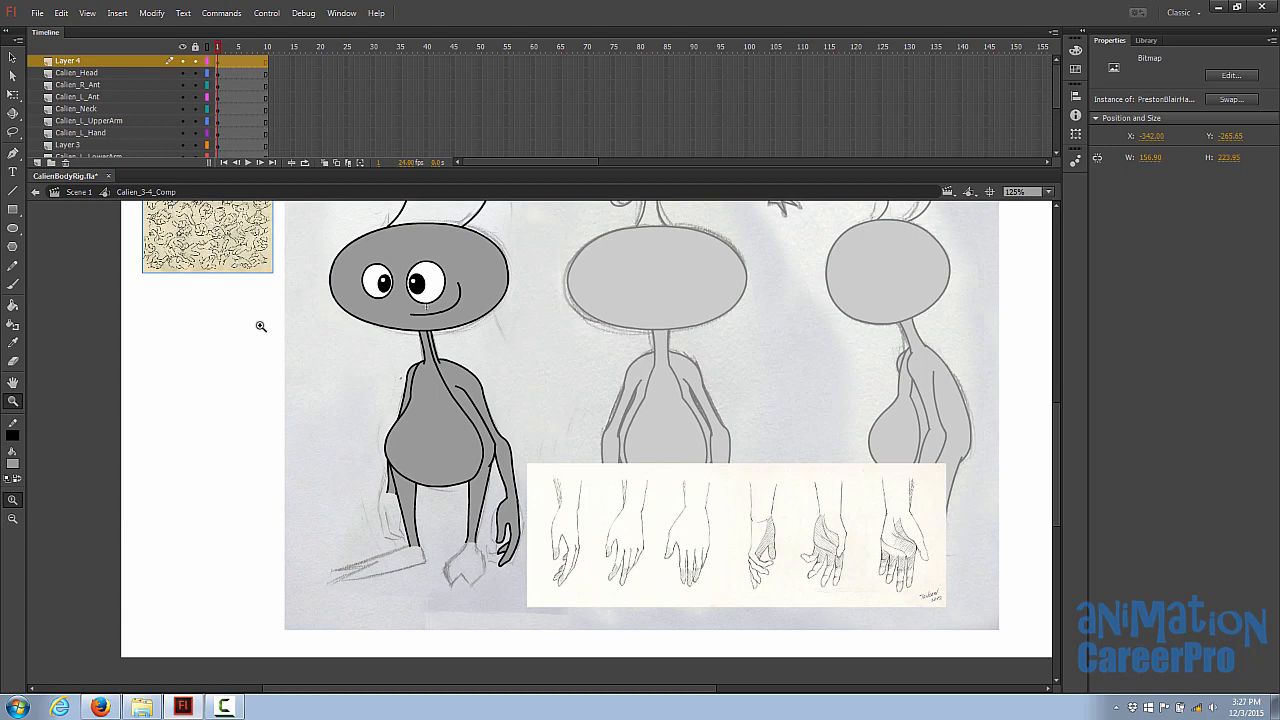
key("v")
double_click(505, 530)
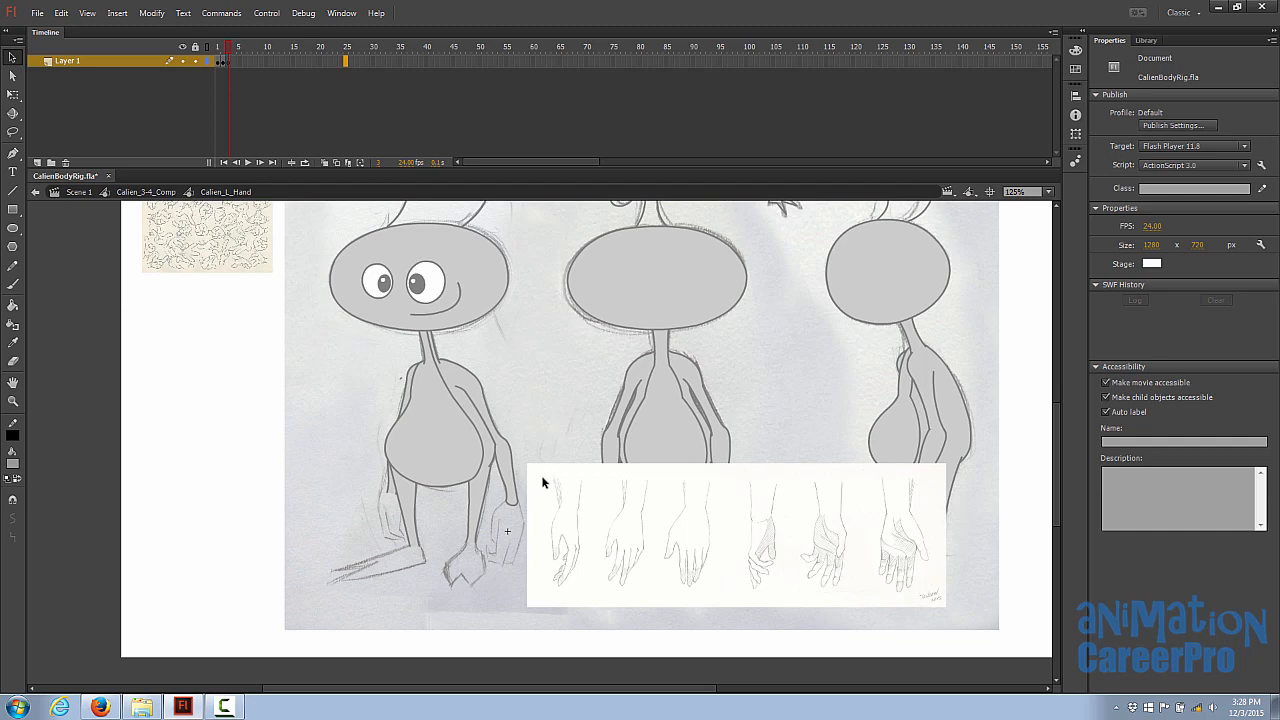
key("space")
left_click_drag(435, 365, 411, 405)
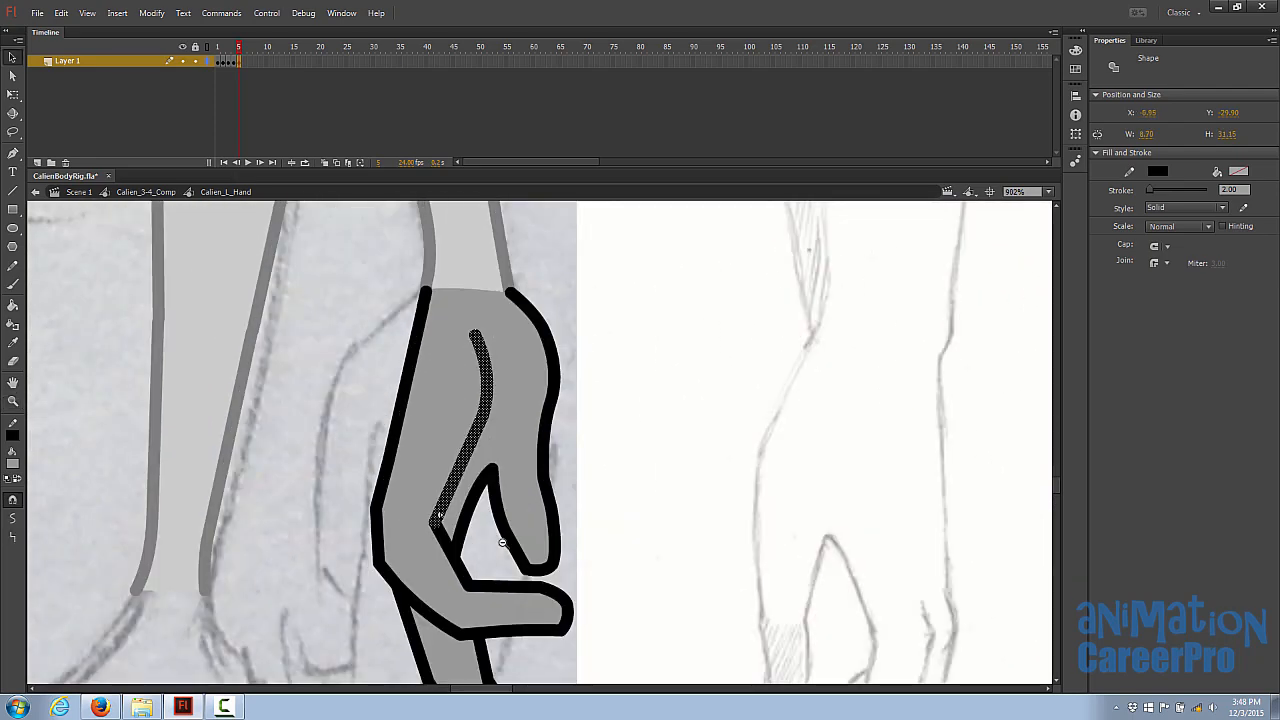
Step: Set the stroke thickness of the inner thumb crease on the frame 5 hand to 1.5
left_click(1233, 190)
type("1.5")
key("Return")
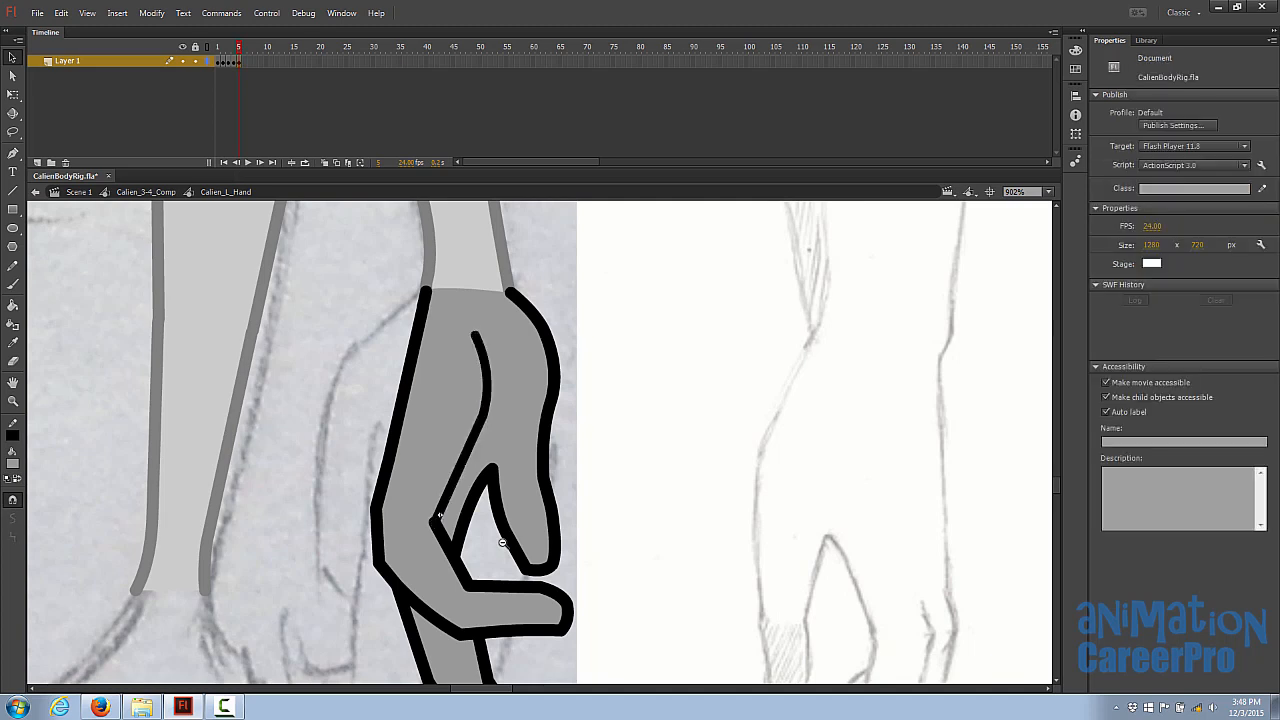
Step: Trace the outline of the fifth hand on the pencil reference sheet with straight Line tool segments at frame 6
mouse_move(525, 358)
left_mouse_down()
mouse_move(561, 424)
mouse_move(561, 479)
left_mouse_up()
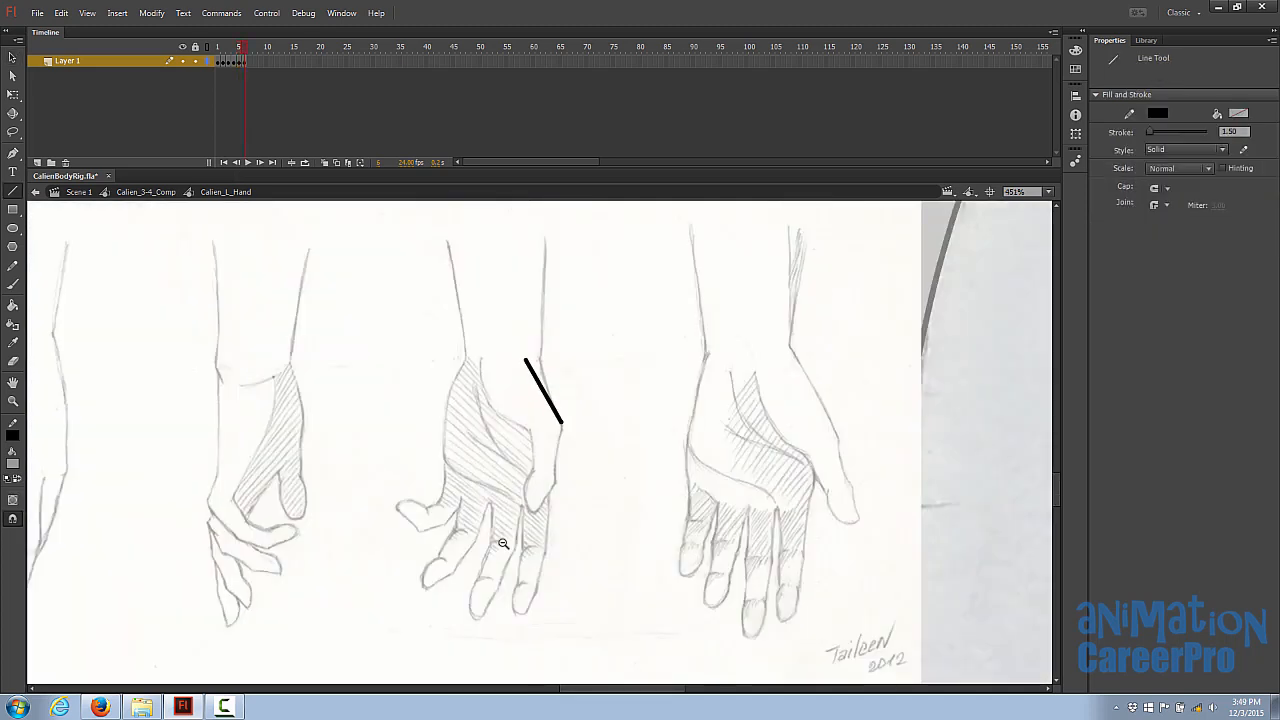
mouse_move(561, 479)
left_mouse_down()
mouse_move(533, 517)
mouse_move(527, 440)
mouse_move(493, 424)
mouse_move(466, 372)
left_mouse_up()
mouse_move(466, 372)
left_mouse_down()
mouse_move(452, 388)
mouse_move(443, 494)
mouse_move(427, 513)
mouse_move(400, 504)
left_mouse_up()
mouse_move(400, 504)
left_mouse_down()
mouse_move(394, 517)
mouse_move(416, 540)
mouse_move(486, 500)
mouse_move(479, 634)
mouse_move(514, 596)
mouse_move(553, 496)
left_mouse_up()
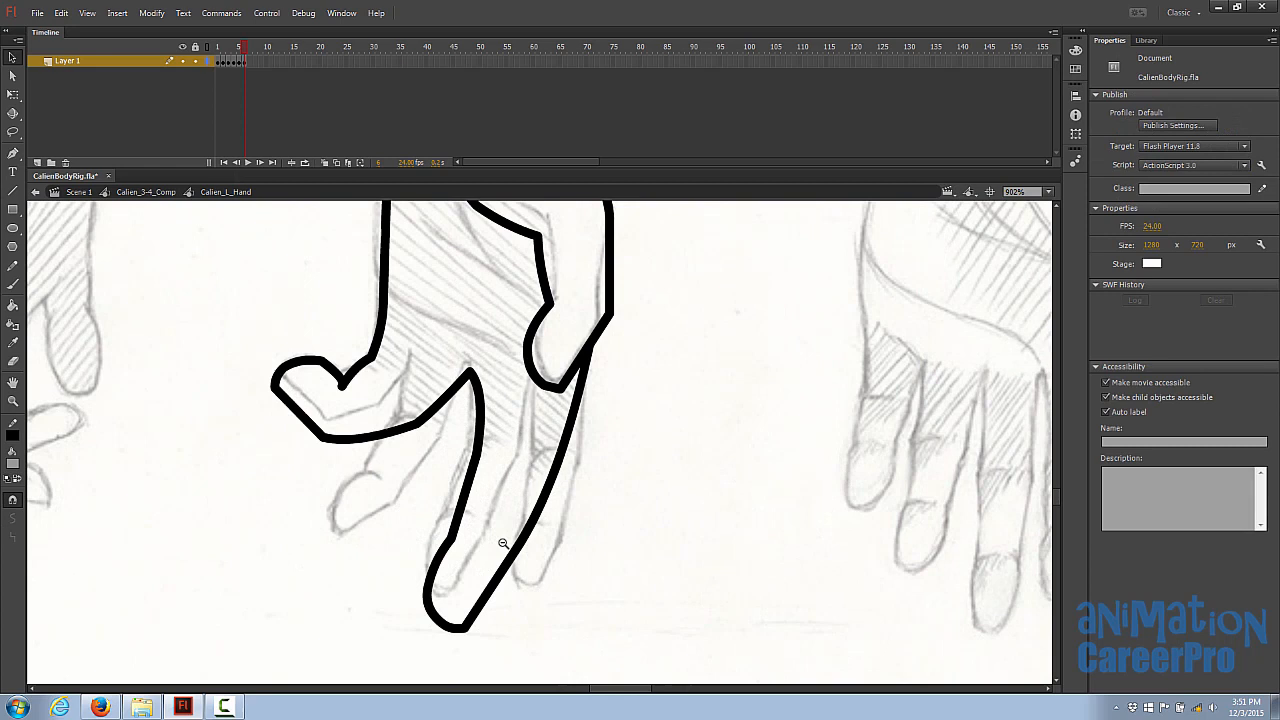
Step: Add short crease lines at the joints of the sideways curled finger and delete the stray segment there
key("n")
mouse_move(373, 357)
left_mouse_down()
mouse_move(406, 370)
mouse_move(355, 399)
mouse_move(393, 358)
left_mouse_up()
key("ctrl+z")
key("v")
left_click(343, 385)
key("Delete")
Step: Draw two short crease lines across the downward-pointing finger and bend them into slight arcs
key("n")
left_click_drag(480, 455, 522, 456)
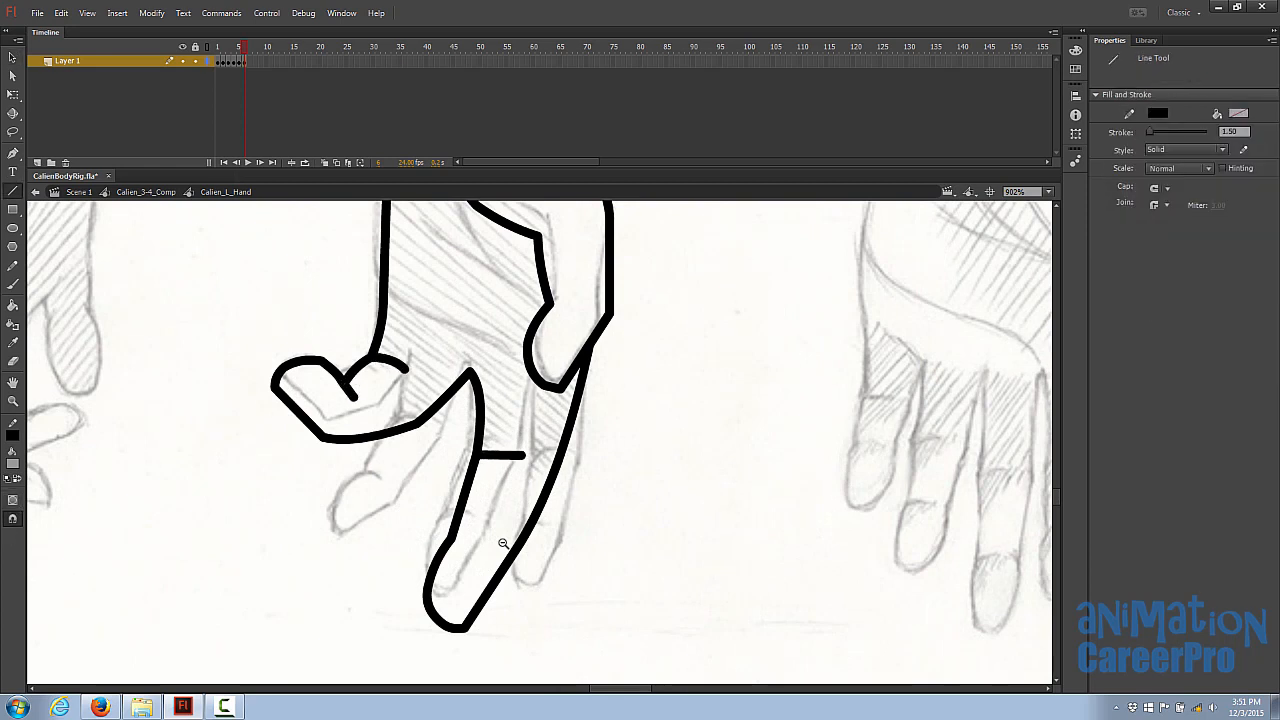
key("v")
mouse_move(452, 539)
left_mouse_down()
mouse_move(484, 545)
mouse_move(470, 537)
left_mouse_up()
left_click(12, 499)
left_click_drag(502, 455, 503, 451)
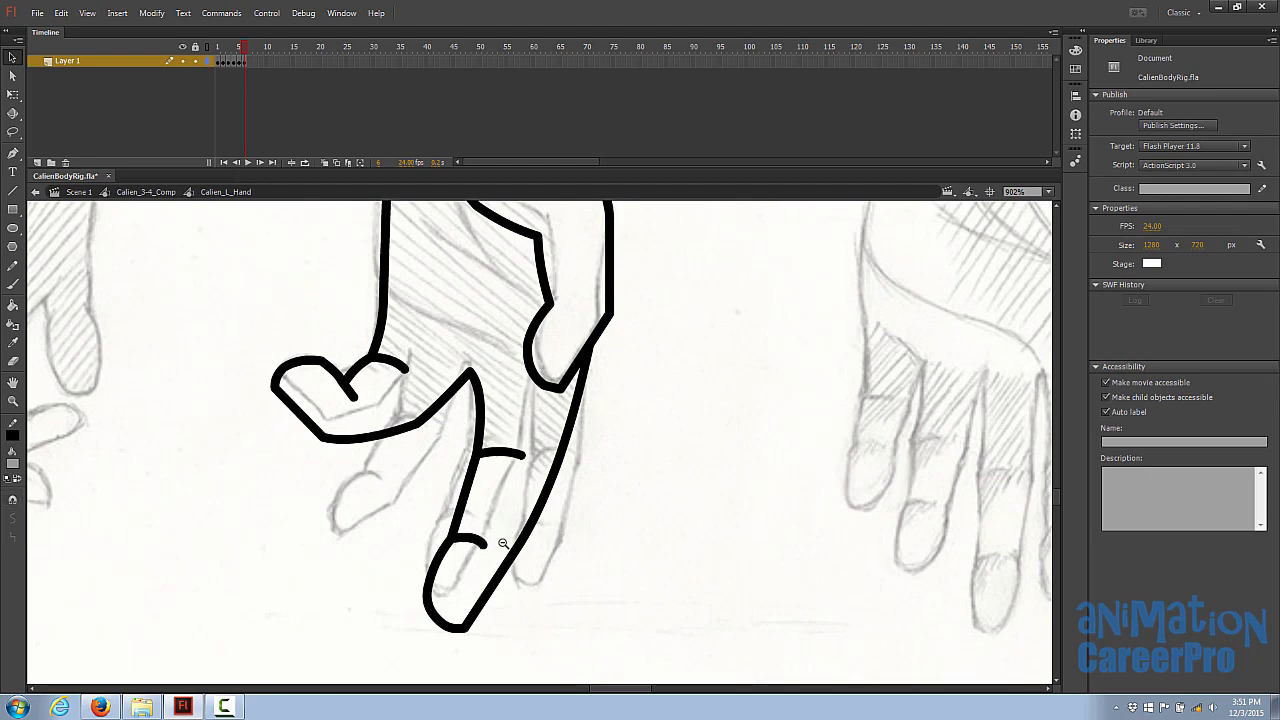
Step: Set the stroke thickness of the four finger crease lines to 1
left_click(468, 538)
left_click(503, 452, "shift")
left_click(390, 359, "shift")
left_click(349, 390, "shift")
left_click(443, 304, "shift")
mouse_move(460, 300)
left_mouse_down()
mouse_move(440, 428)
mouse_move(490, 305)
left_mouse_up()
left_click(443, 304, "shift")
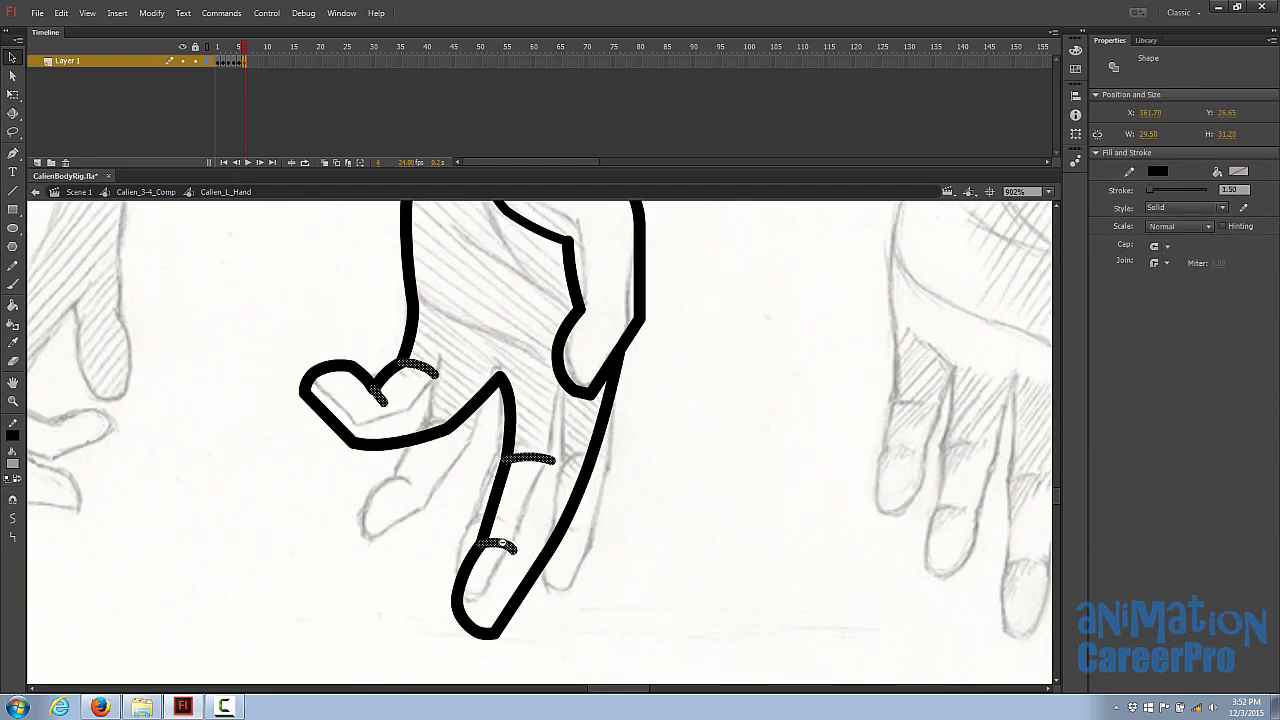
left_click(1234, 190)
type("1")
key("Return")
key("Escape")
Step: Bend the small crease at the notch of the sideways curled finger into a slight curve
key("z")
left_click(503, 543, "alt")
mouse_move(461, 430)
left_mouse_down()
mouse_move(576, 479)
mouse_move(516, 454)
left_mouse_up()
left_click(576, 479)
left_click(576, 479)
key("v")
left_click(519, 451)
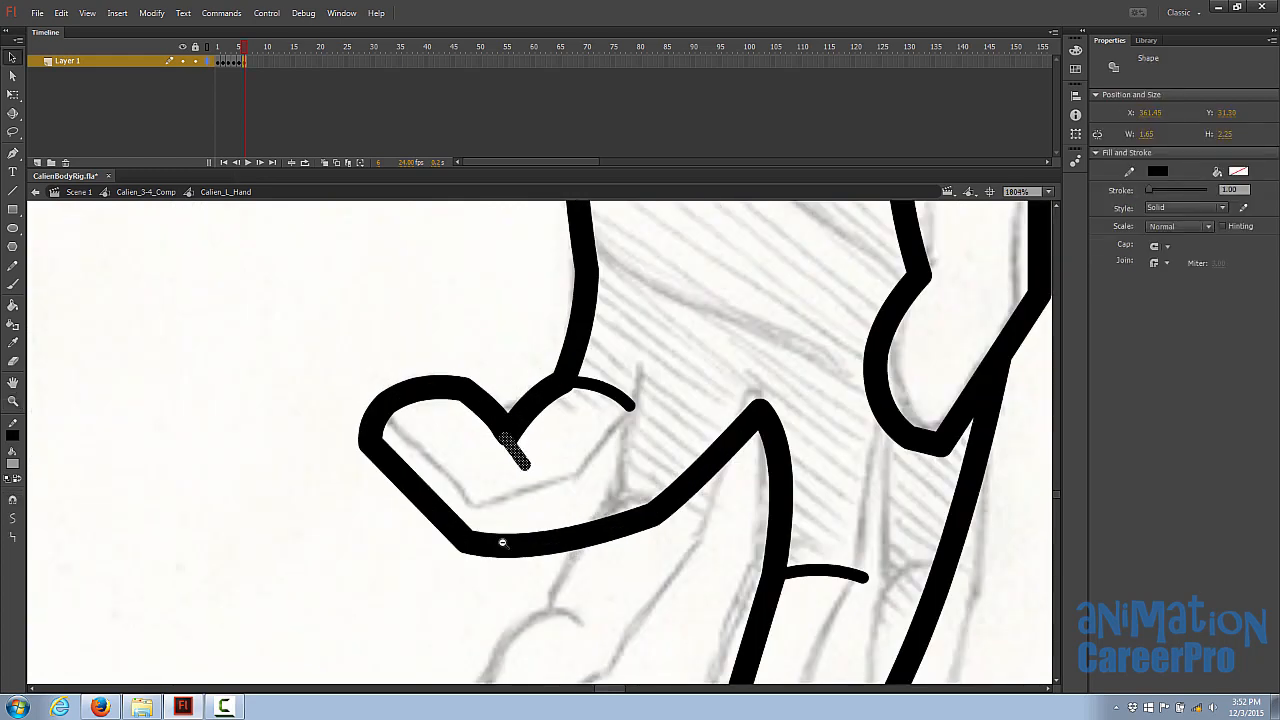
key("Escape")
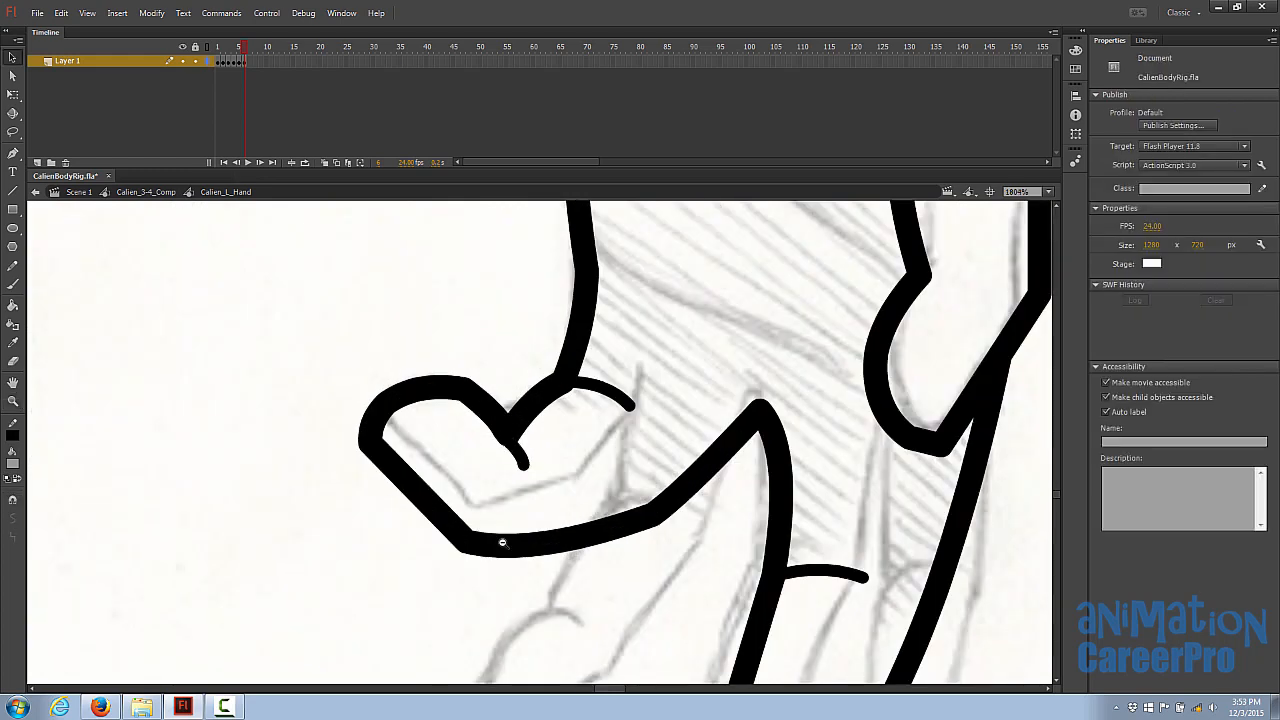
key("z")
left_click(503, 543, "alt")
left_click(503, 543, "alt")
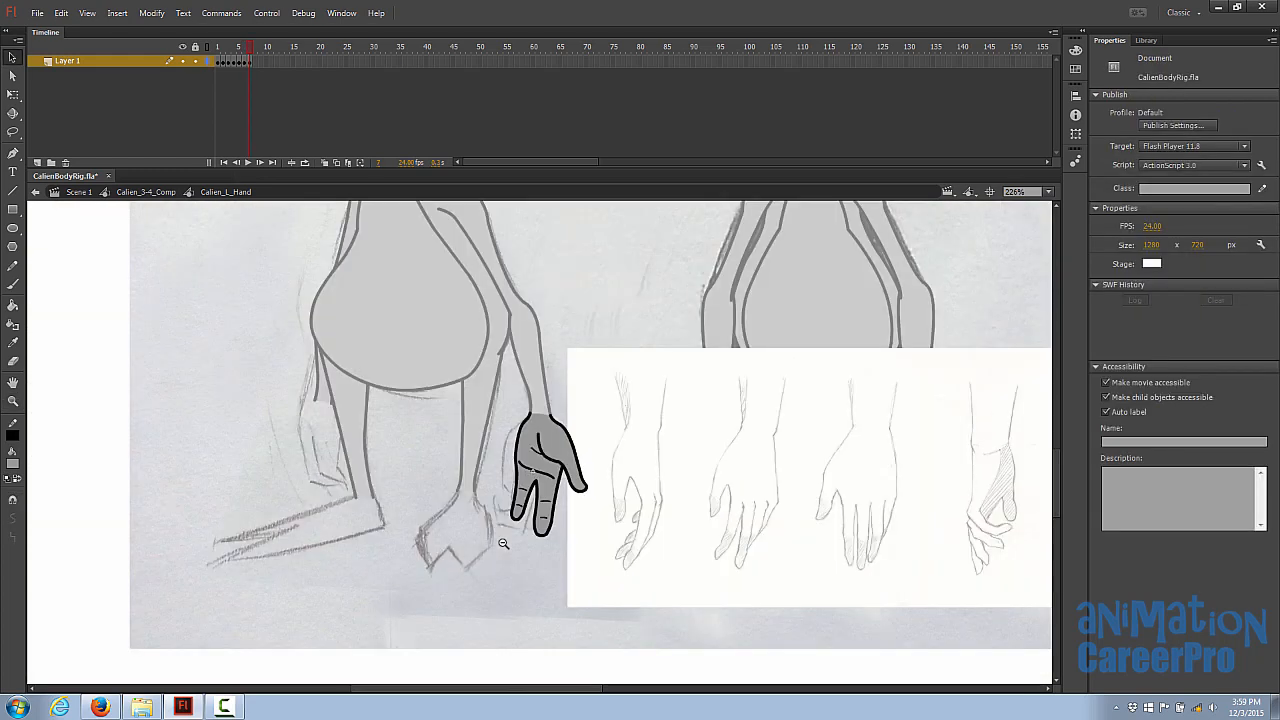
mouse_move(503, 543)
left_mouse_down()
mouse_move(82, 546)
mouse_move(447, 498)
mouse_move(476, 544)
left_mouse_up()
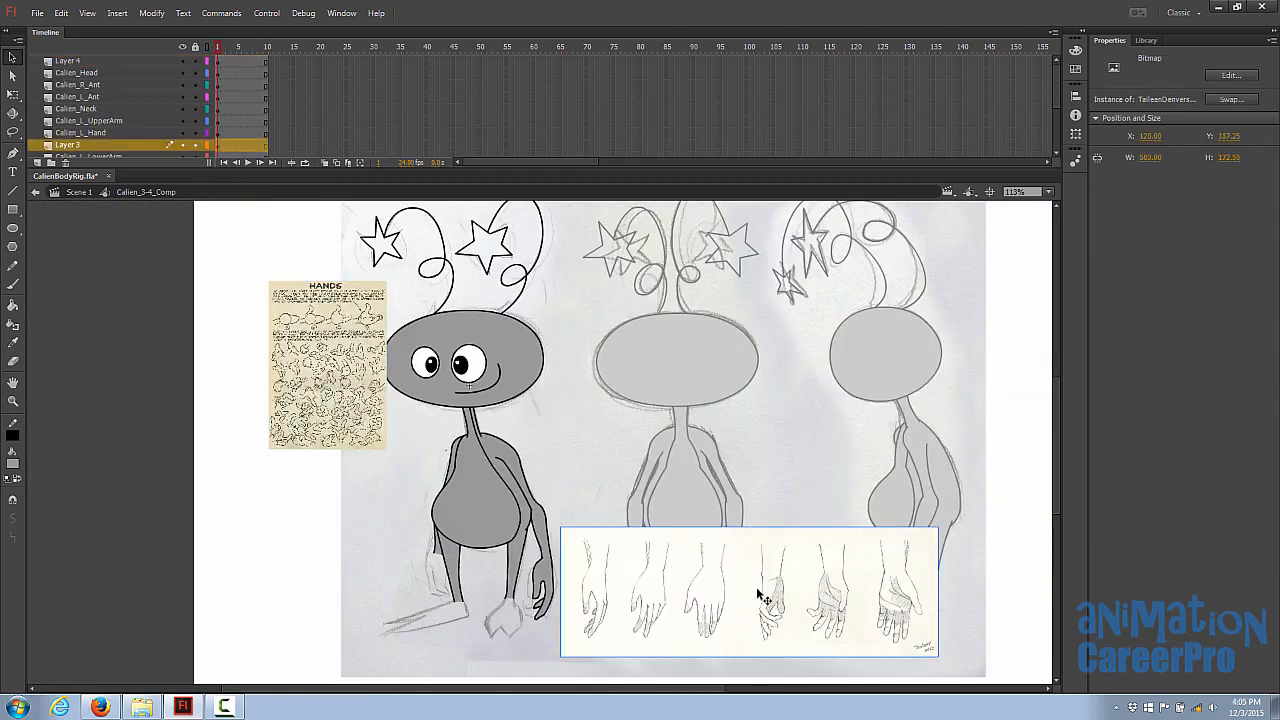
Step: Move the pencil hands reference image off the stage and delete its layer, Layer 3
left_click_drag(763, 597, 80, 325)
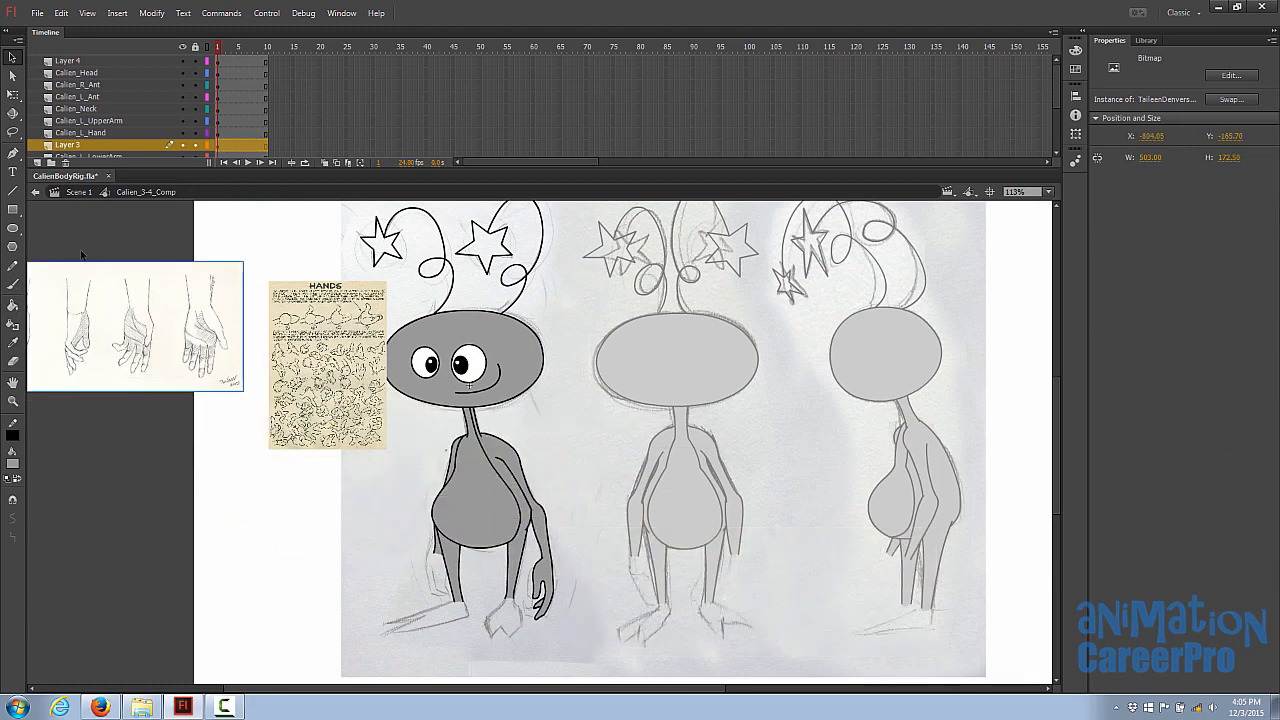
right_click(77, 142)
left_click(130, 220)
Step: Delete the pencil hands reference bitmap and p_blair_mouths.gif from the library
left_click(1146, 40)
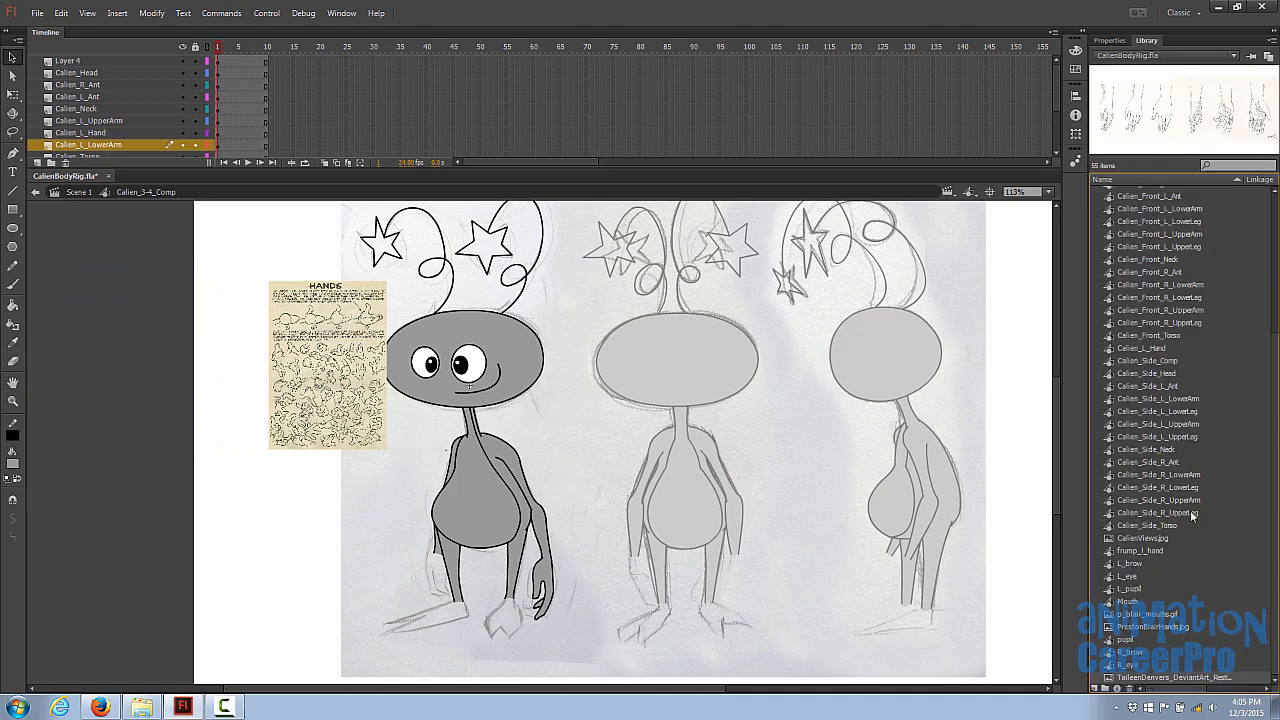
right_click(1165, 678)
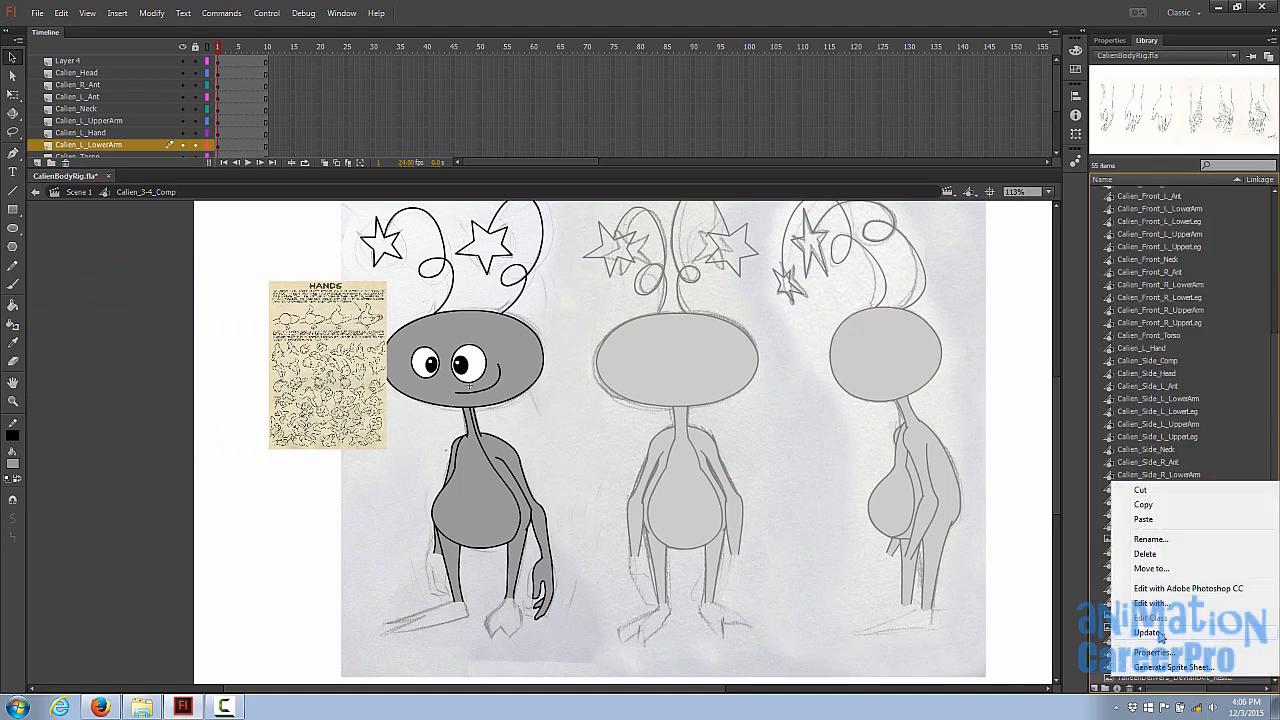
left_click(1164, 556)
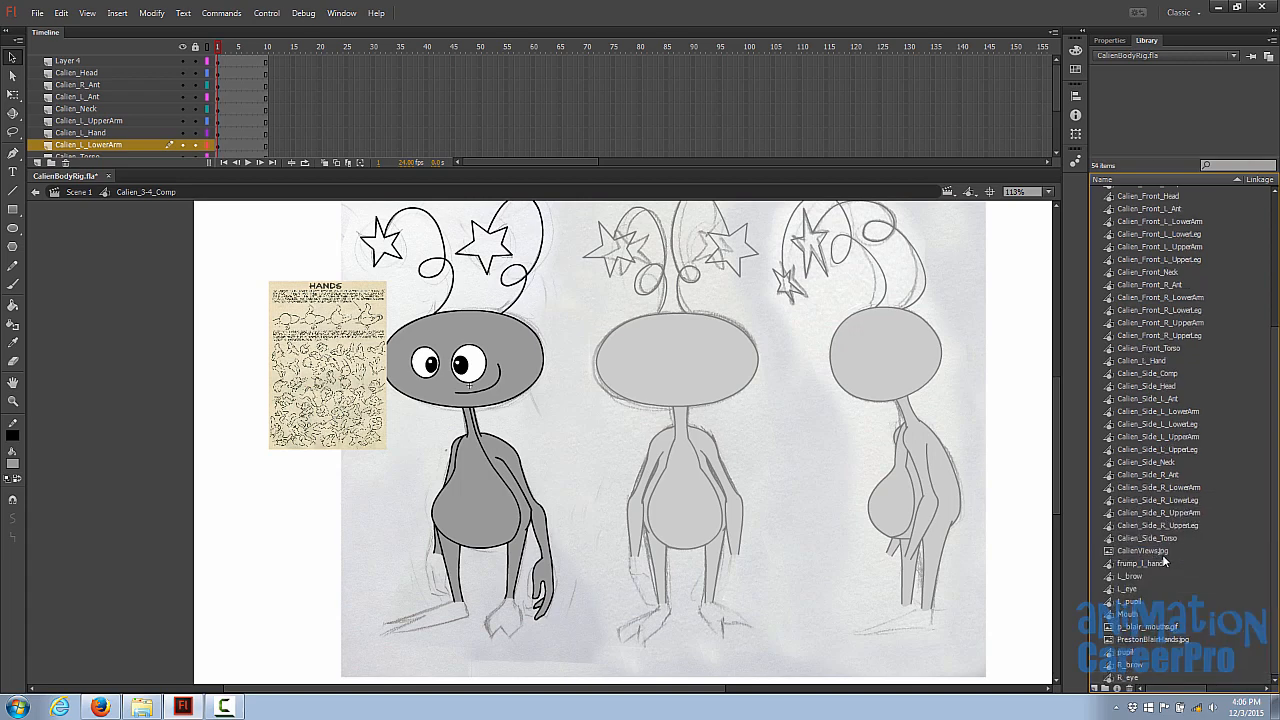
left_click(1152, 638)
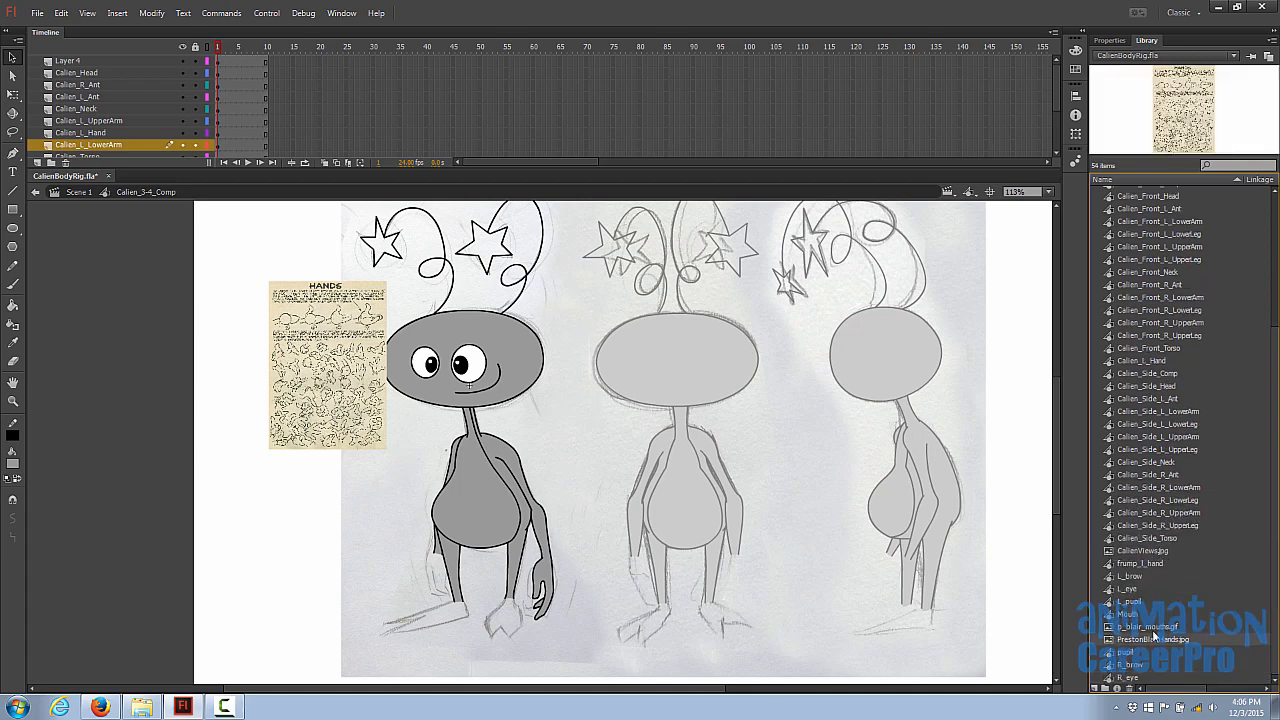
left_click(1155, 628)
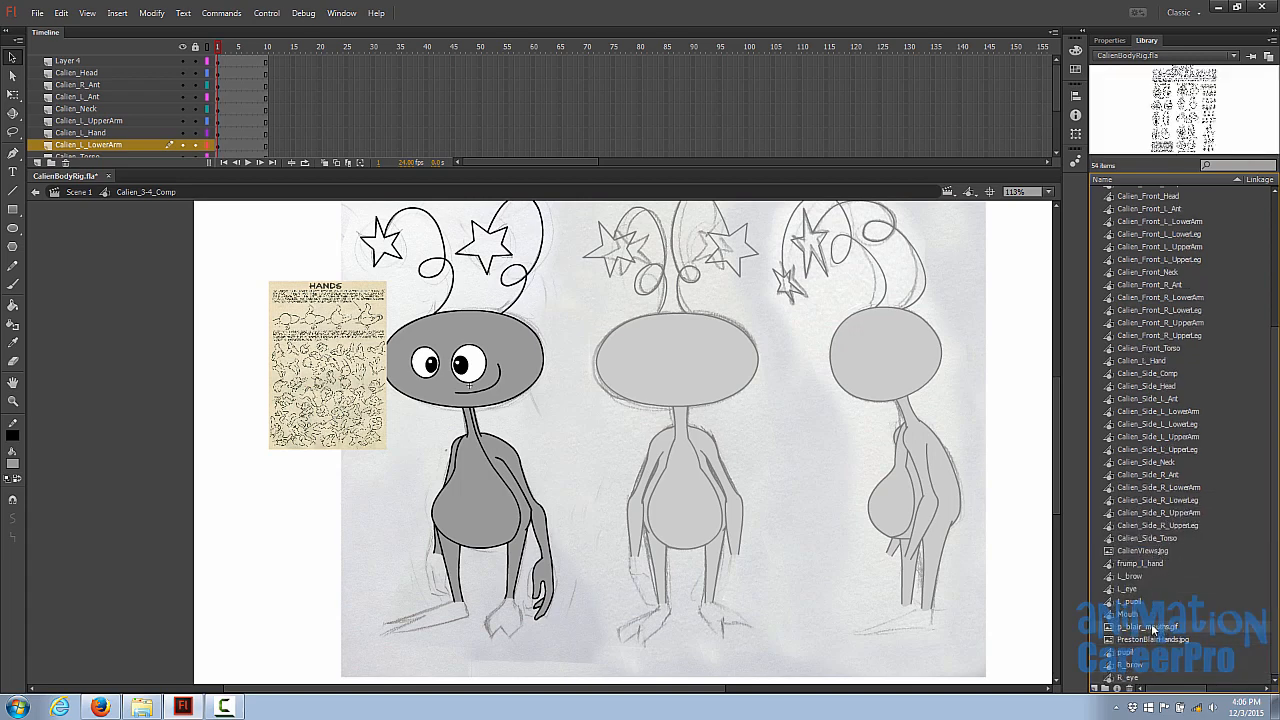
right_click(1152, 628)
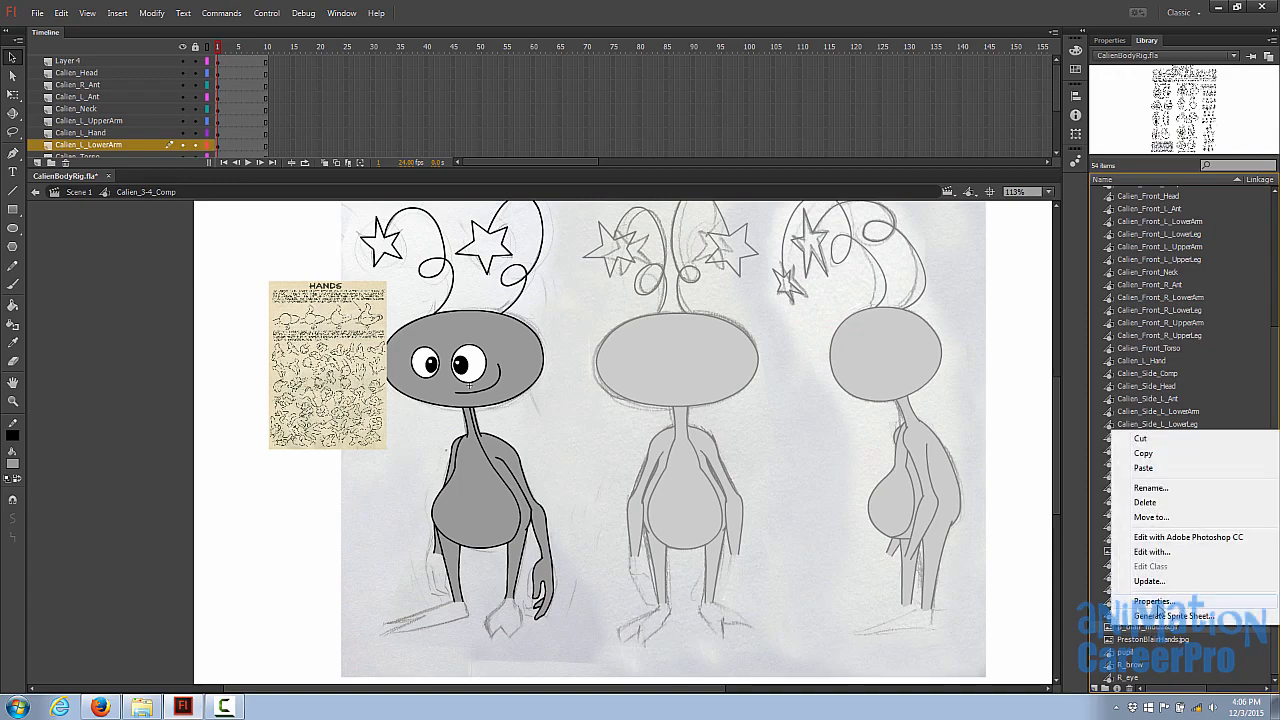
left_click(1175, 510)
Step: Move the Preston Blair hands page beside the three-quarter character and enlarge it over the front view
left_click_drag(316, 352, 616, 512)
key("q")
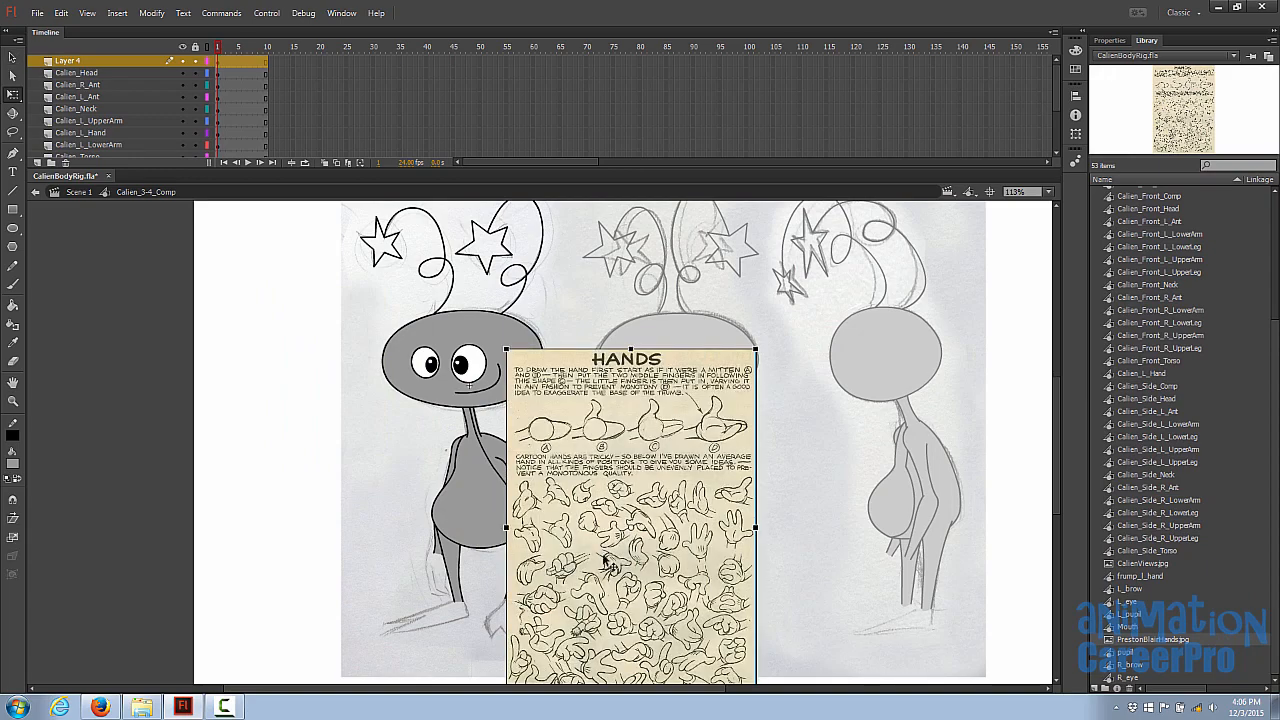
left_click_drag(607, 560, 680, 499)
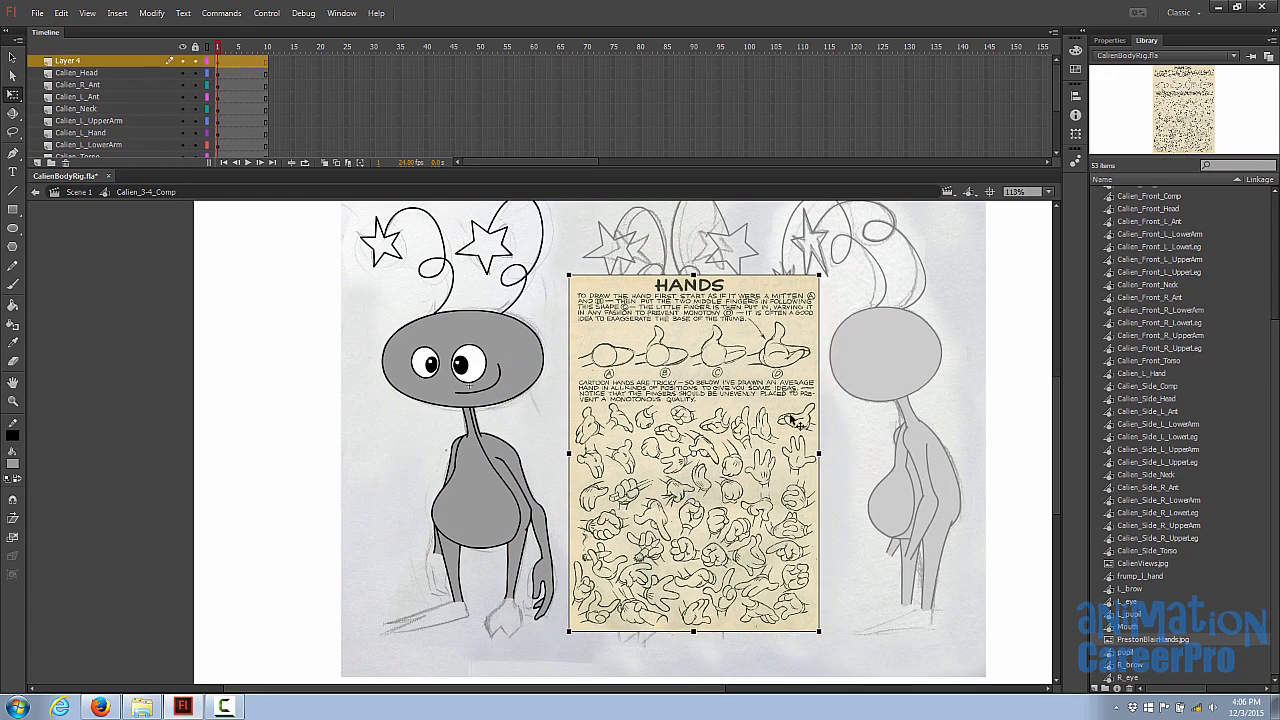
left_click_drag(820, 274, 880, 191)
left_click_drag(712, 549, 723, 507)
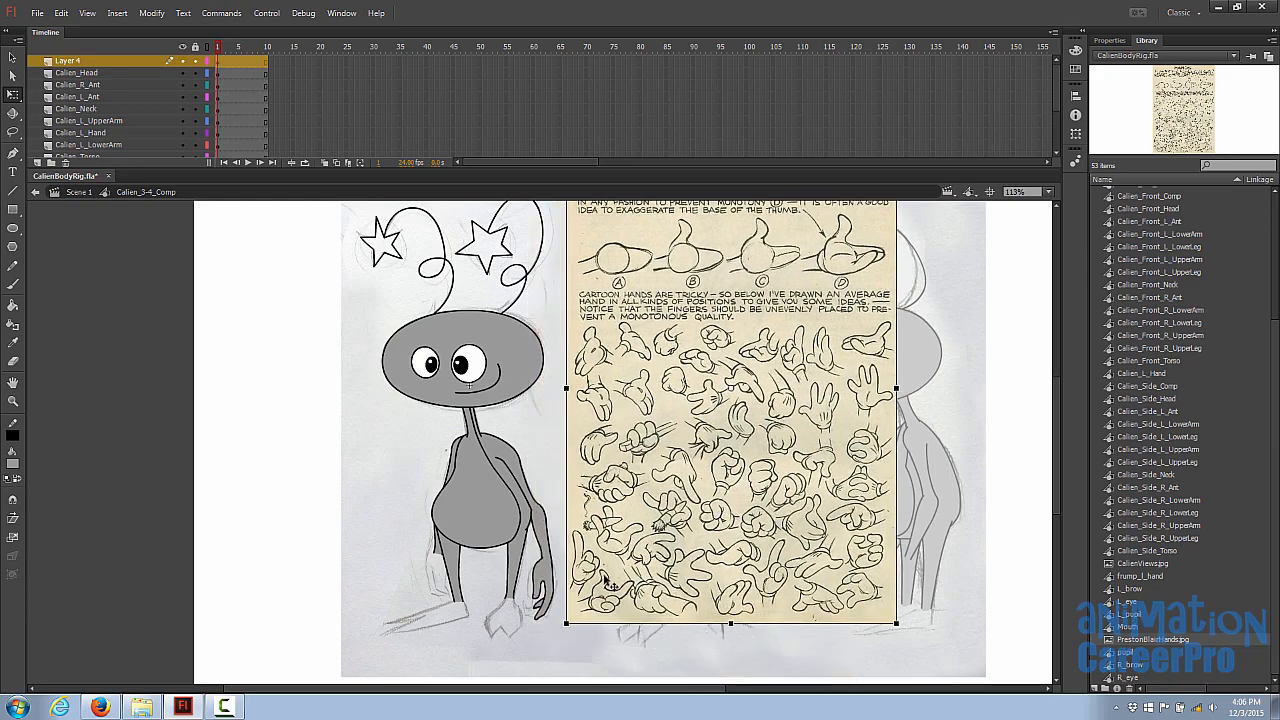
left_click_drag(897, 623, 929, 669)
left_click_drag(610, 553, 633, 547)
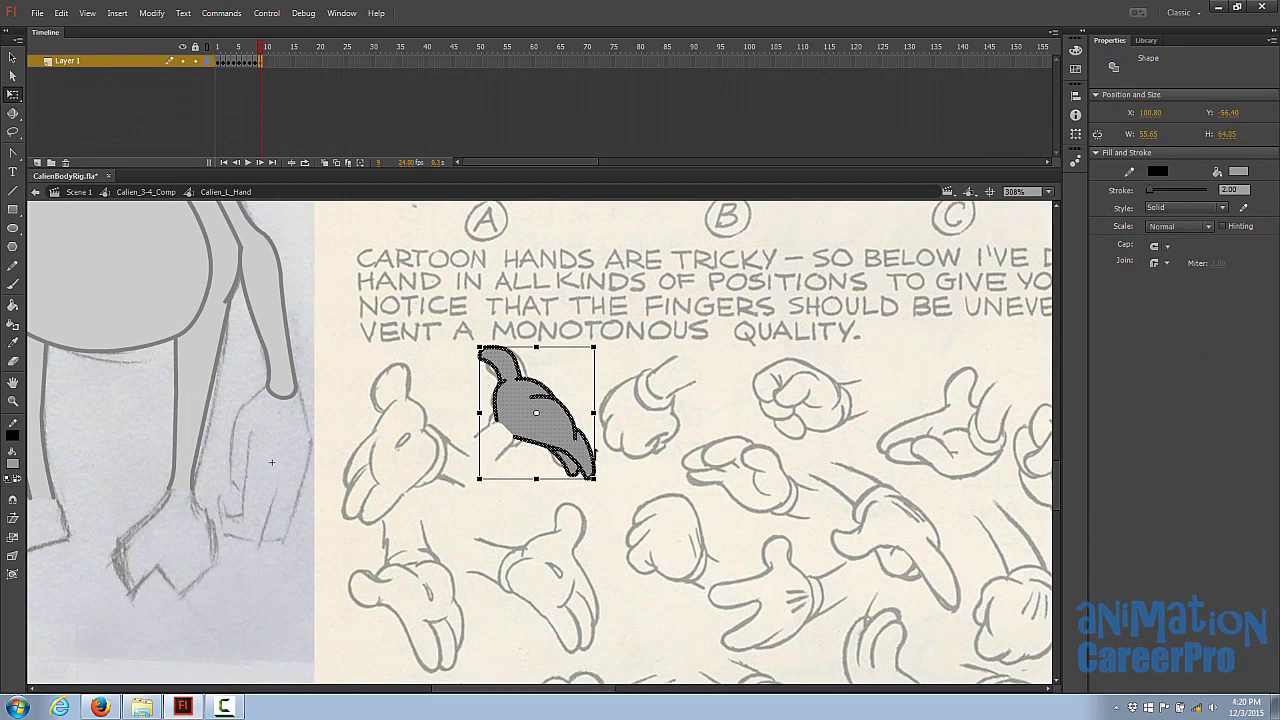
Step: Move the traced cartoon hand on frame 9 to the arm and rotate it so its wrist meets the forearm
left_click_drag(536, 412, 316, 377)
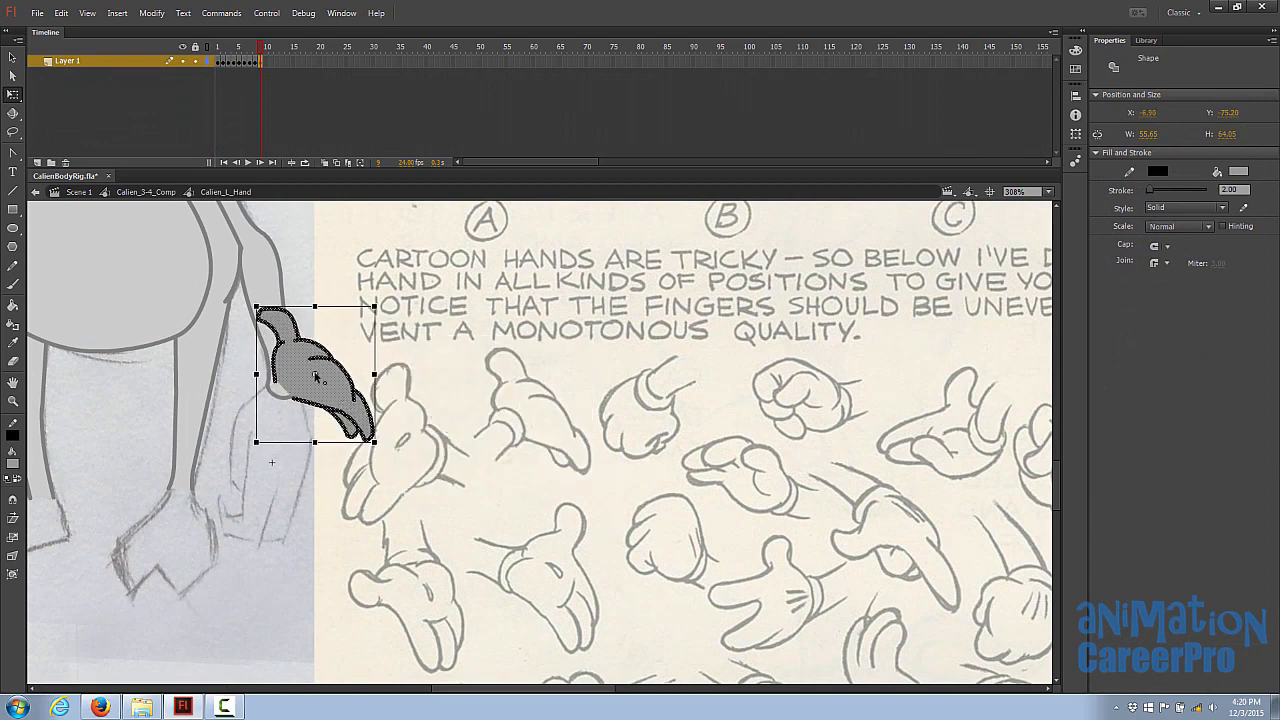
left_click_drag(385, 309, 321, 470)
left_click_drag(334, 368, 291, 411)
key("z")
left_click(288, 411)
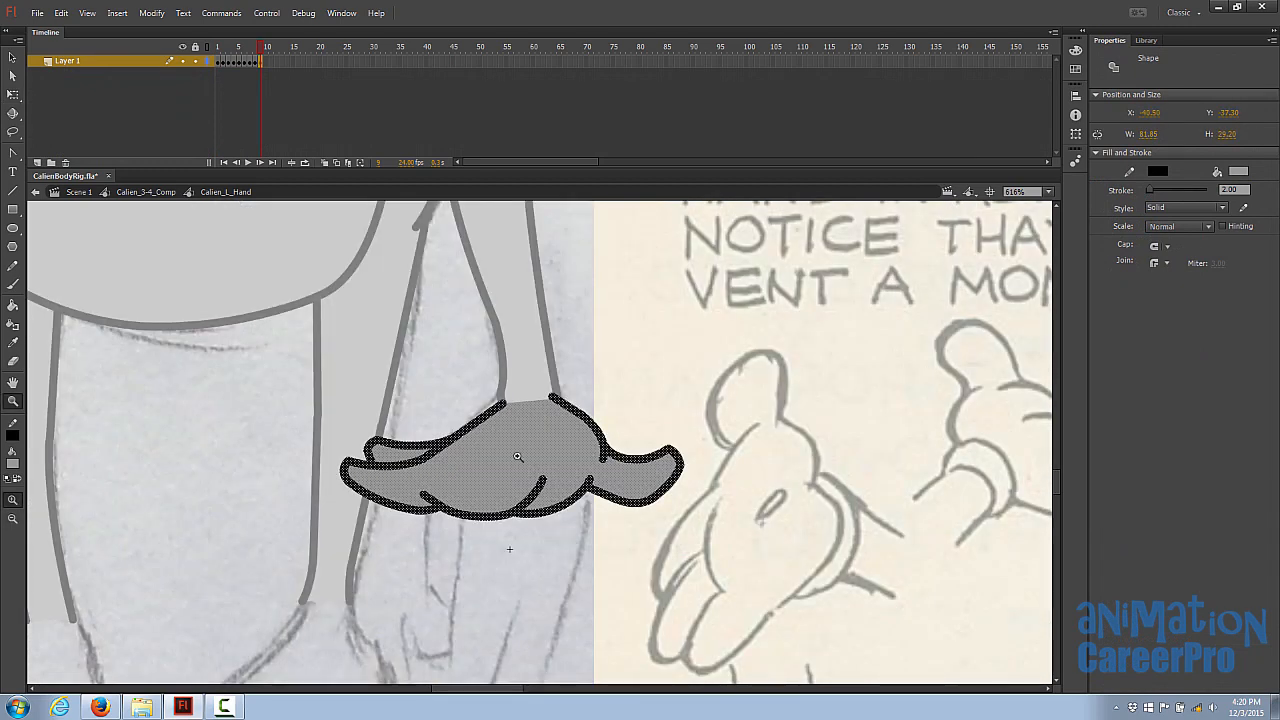
Step: Adjust the two open outline ends of the frame 9 hand to meet the edges of the forearm
key("v")
key("Escape")
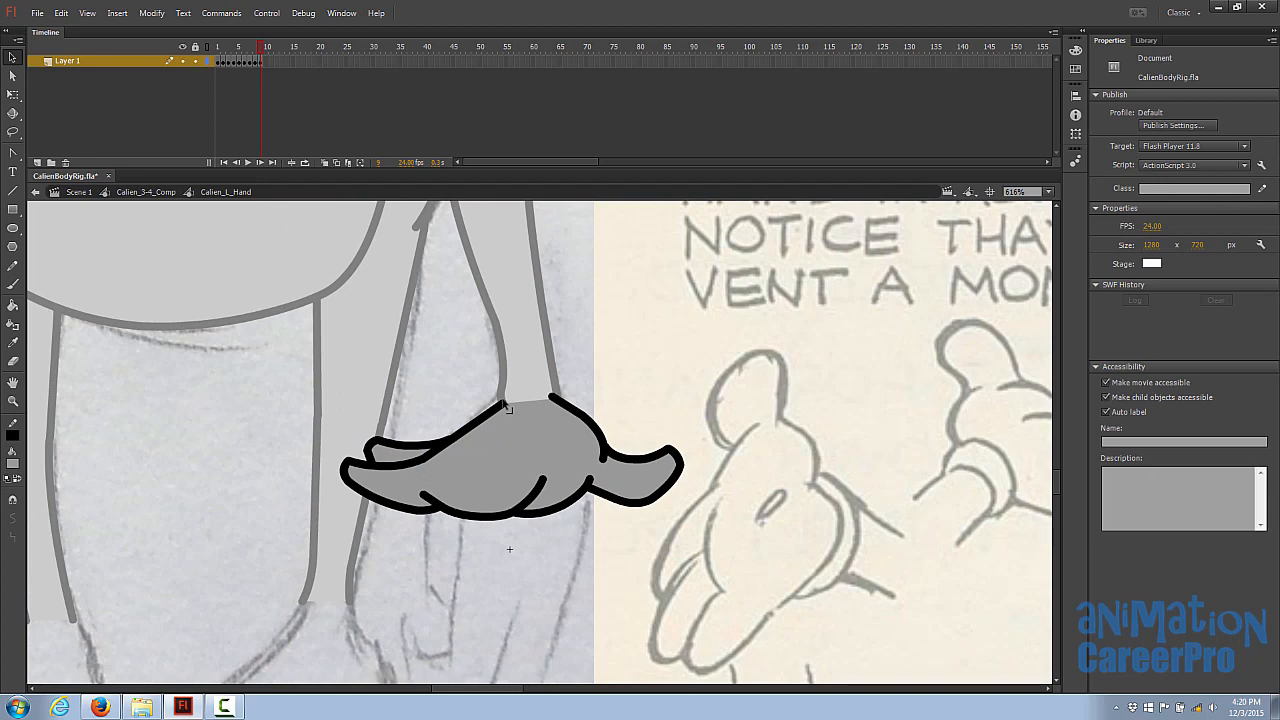
left_click_drag(507, 408, 507, 402)
left_click_drag(554, 398, 558, 395)
left_click_drag(959, 503, 742, 494)
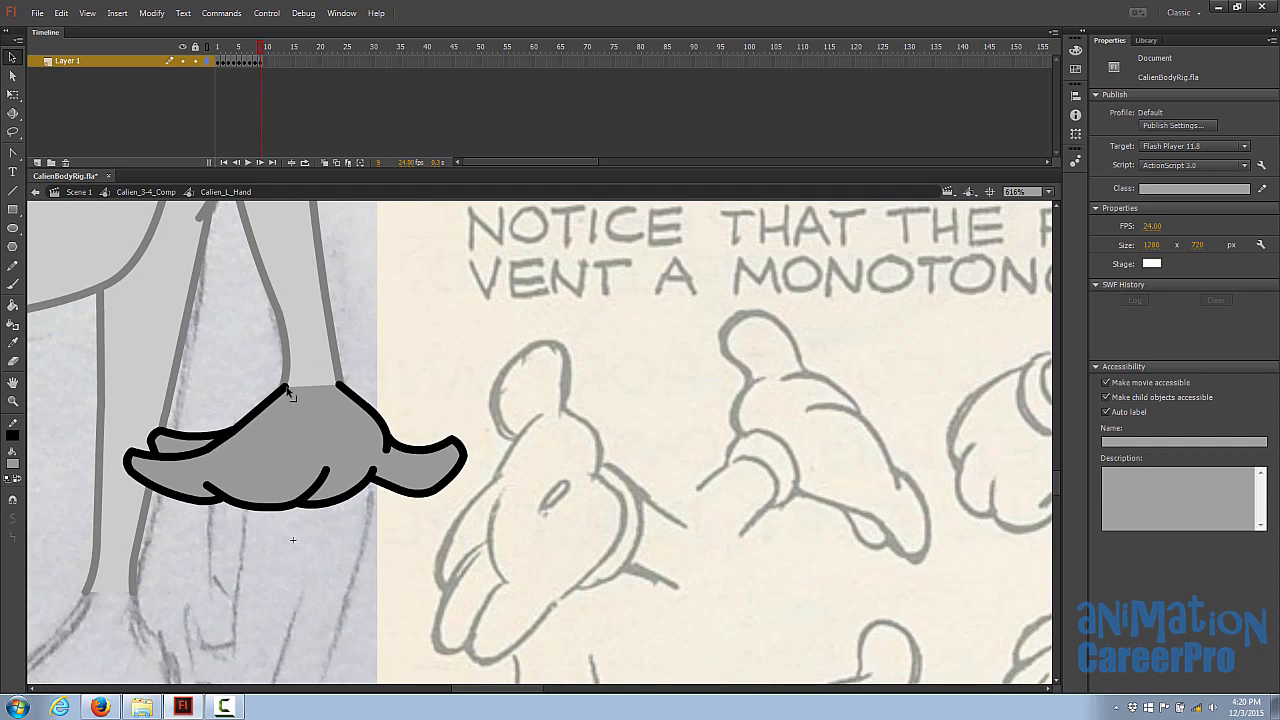
Step: Close the wrist of the frame 9 hand with a 2.00 line and bend it upward into an arc
key("n")
left_click(12, 518)
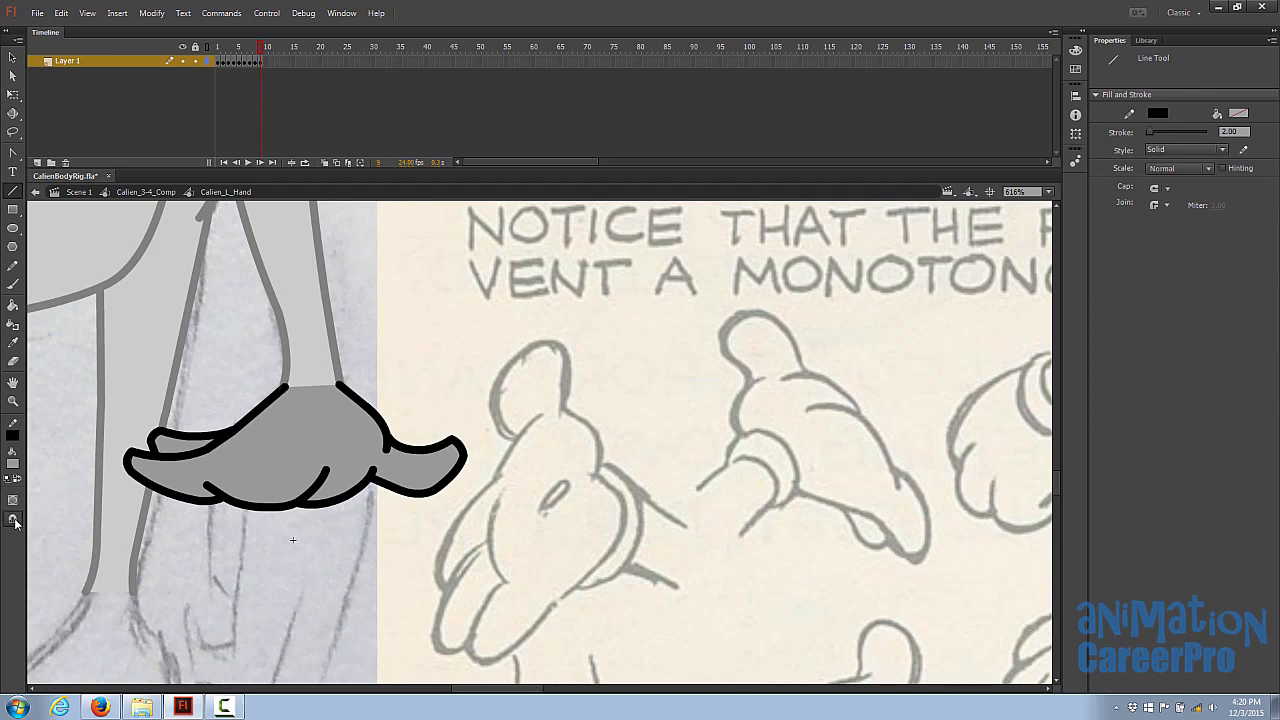
left_click_drag(285, 389, 340, 384)
key("v")
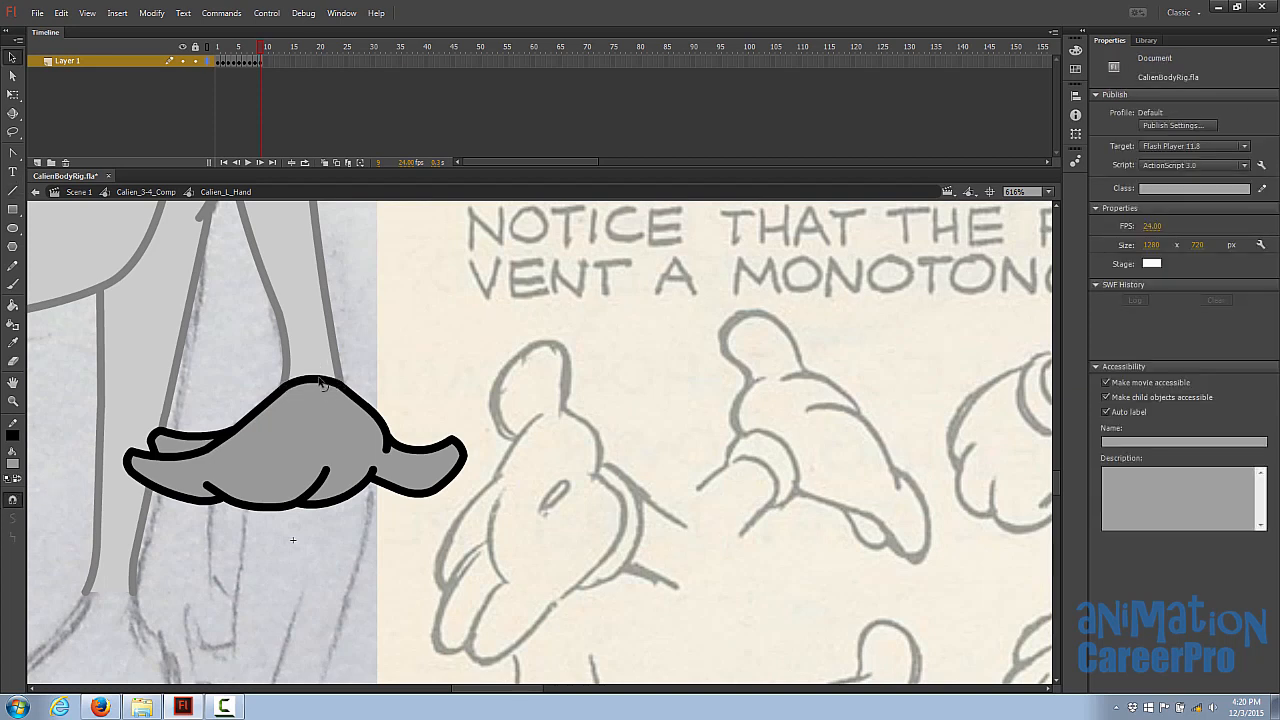
Step: Scrub back from frame 9 to compare the hand poses and look over the cartoon hands page
key("ctrl+minus")
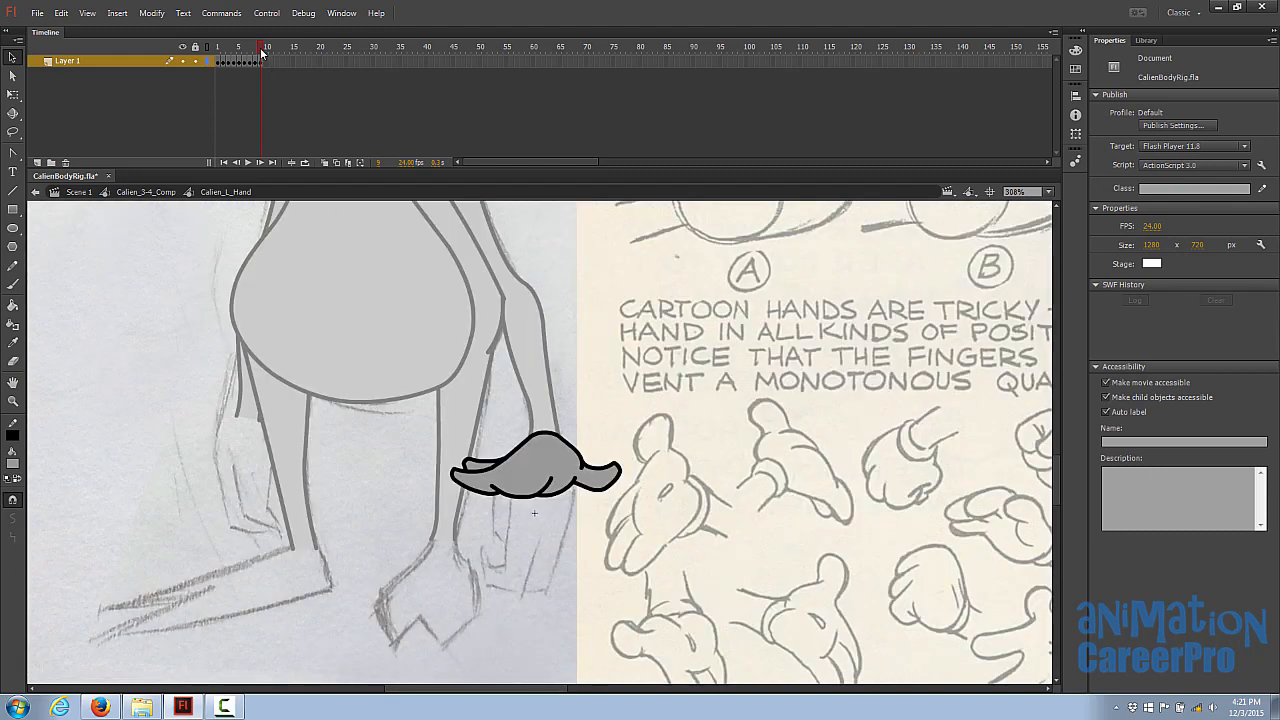
left_click_drag(262, 50, 251, 51)
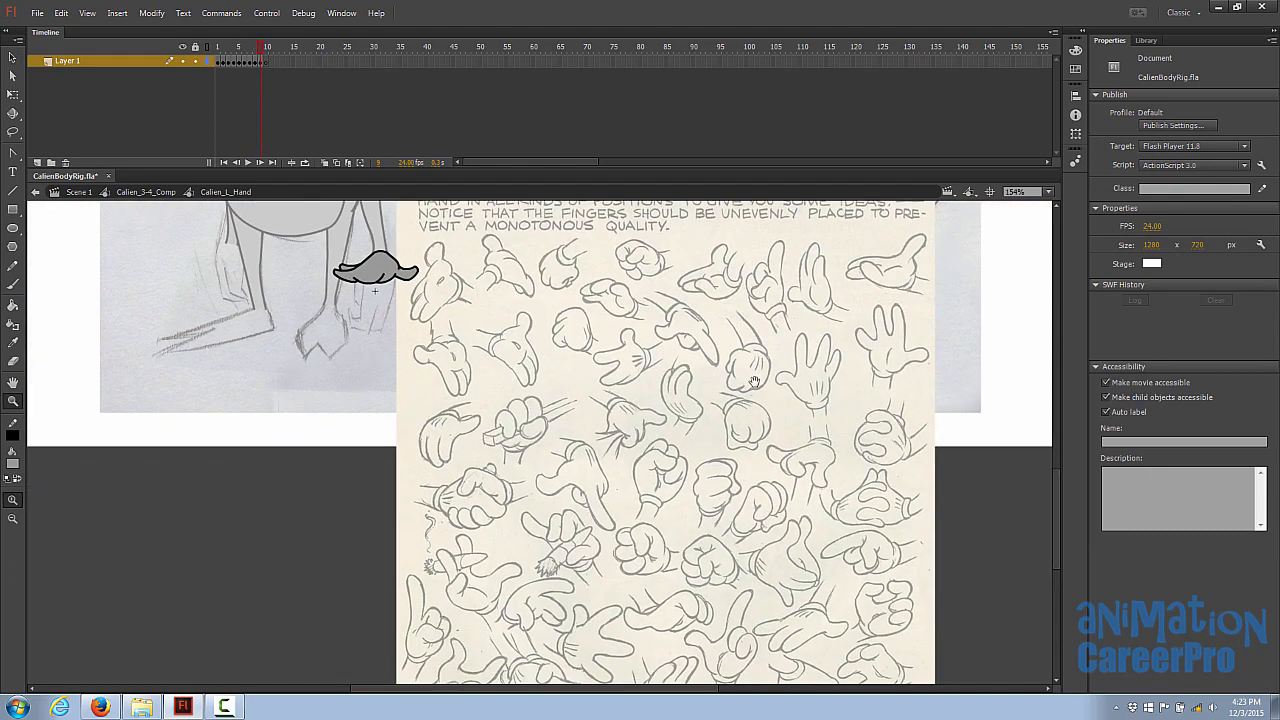
left_click_drag(754, 381, 755, 363)
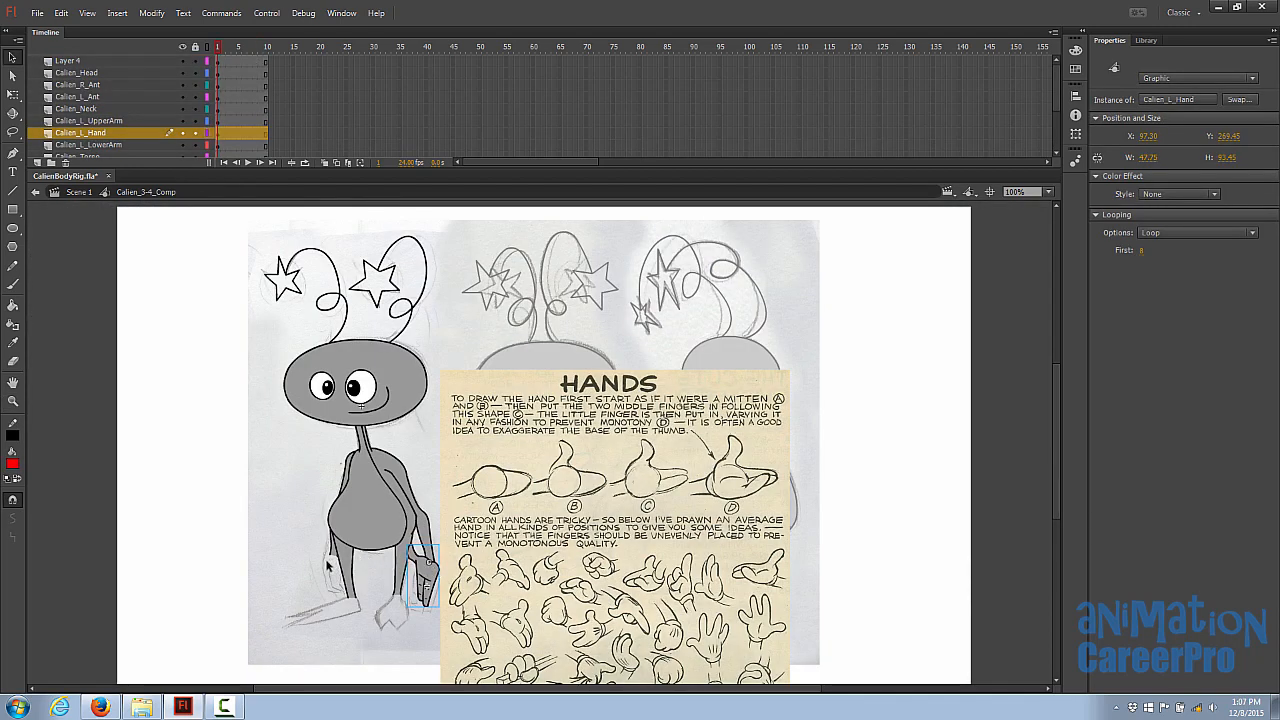
Step: Place a copy of the left hand at the character's right wrist for free transforming
left_click_drag(425, 575, 357, 583)
key("q")
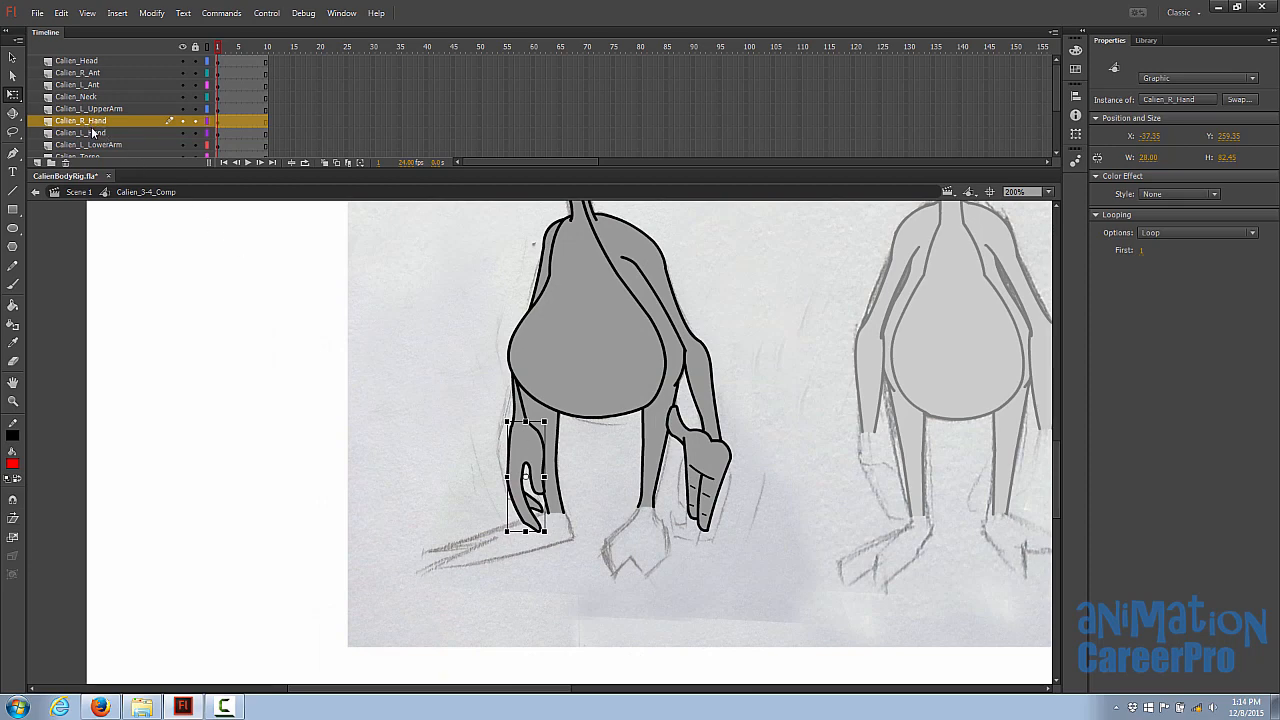
Step: Move the Calien_R_Hand layer to the end of the layer stack, beneath Calien_R_LowerArm
scroll(94, 130, "down", 2)
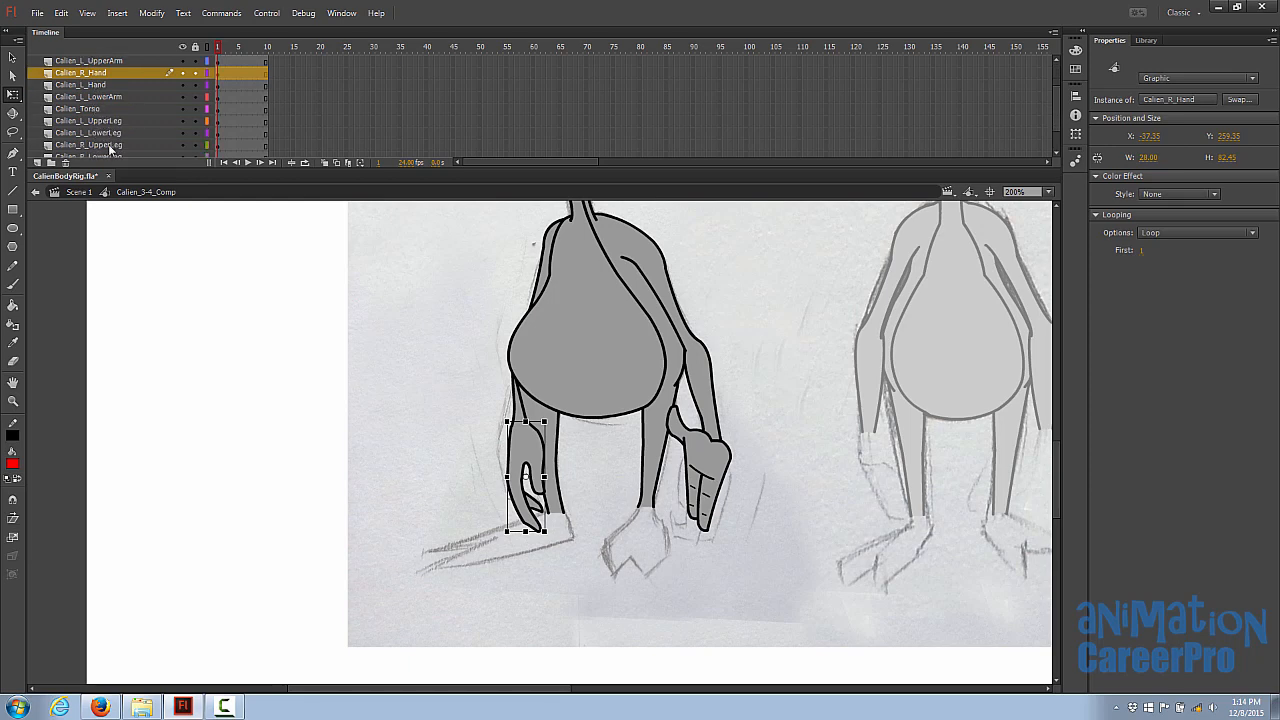
scroll(110, 156, "down", 1)
scroll(110, 156, "up", 1)
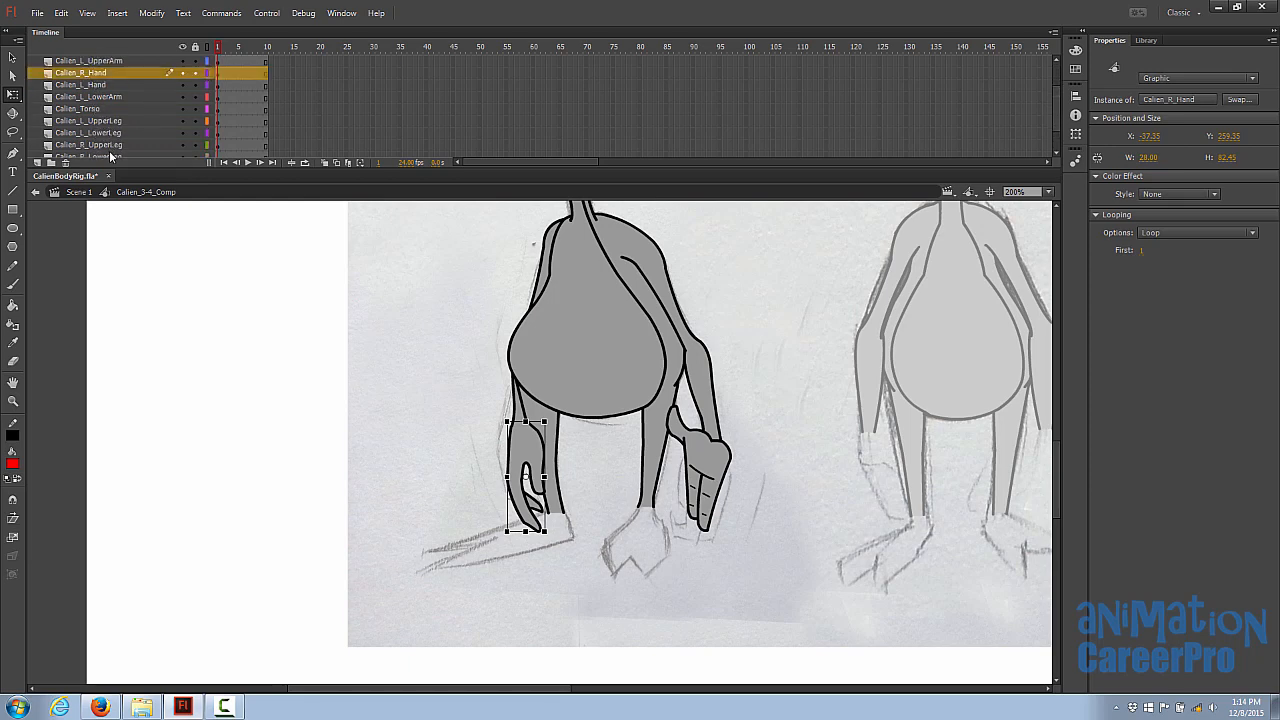
left_click(100, 76)
scroll(110, 118, "down", 2)
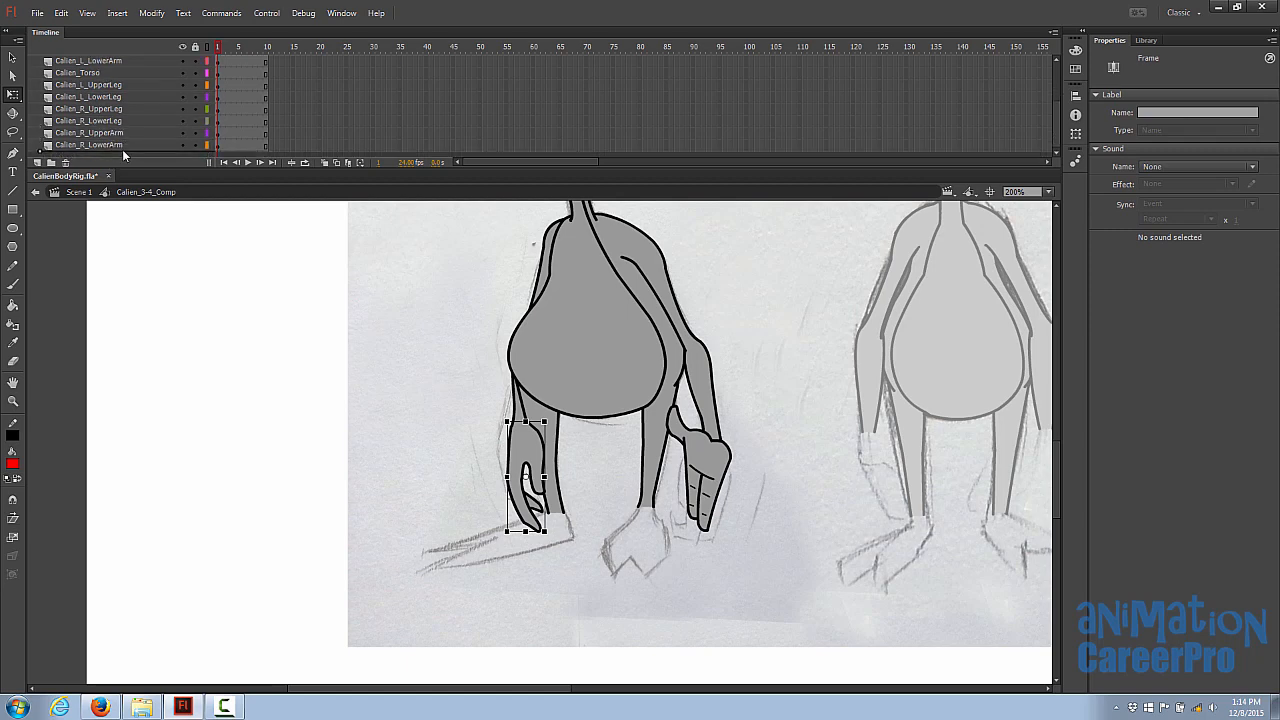
scroll(122, 149, "down", 1)
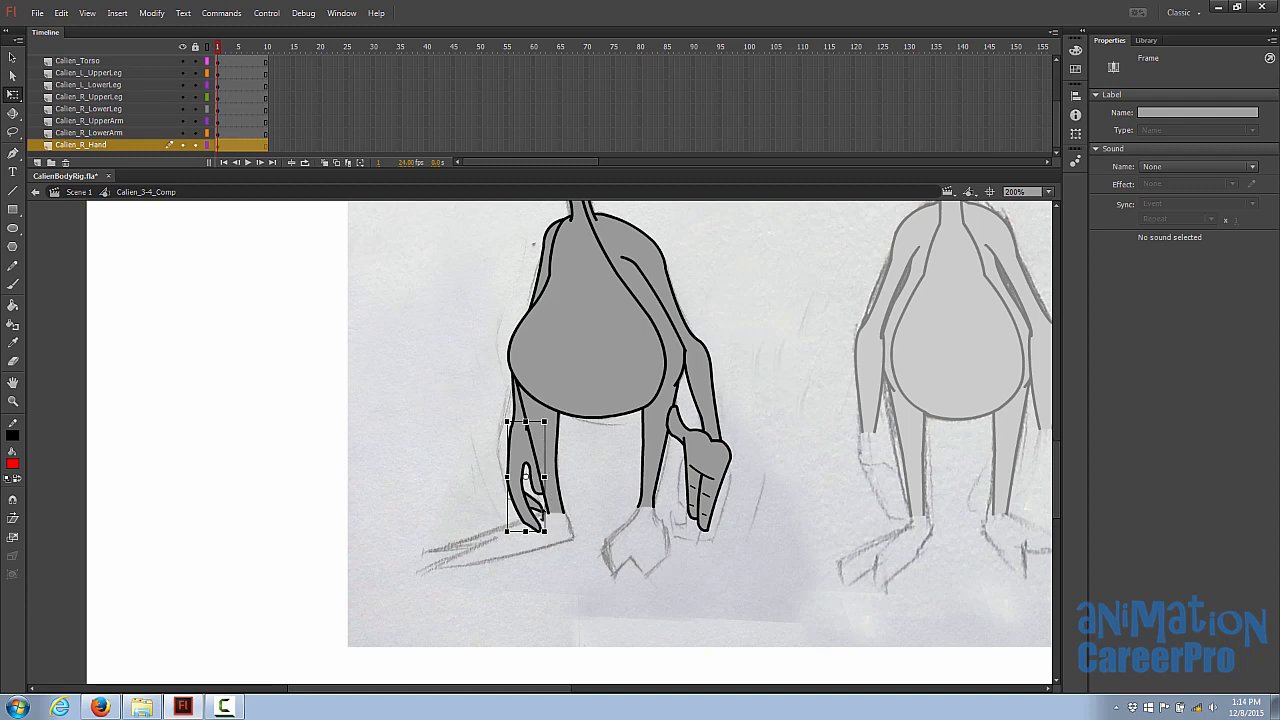
Step: Set the first frame of the character's left hand instance to 4
left_click(545, 560)
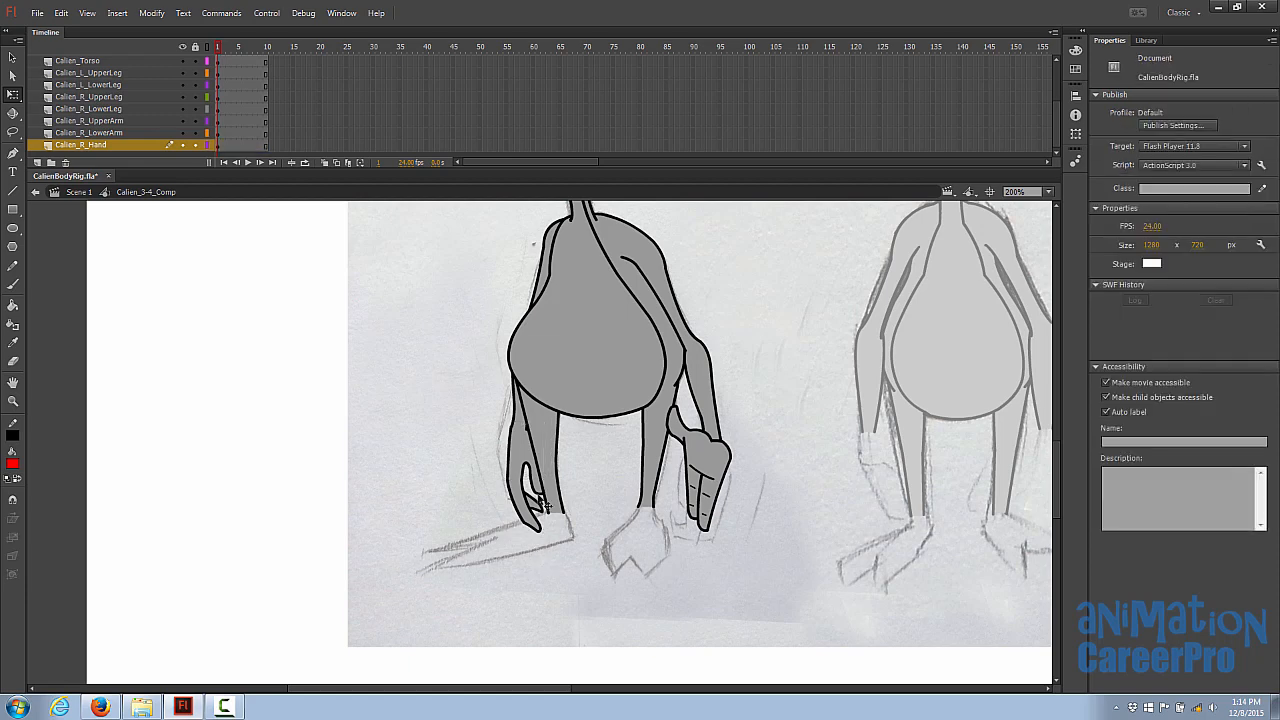
left_click(712, 456)
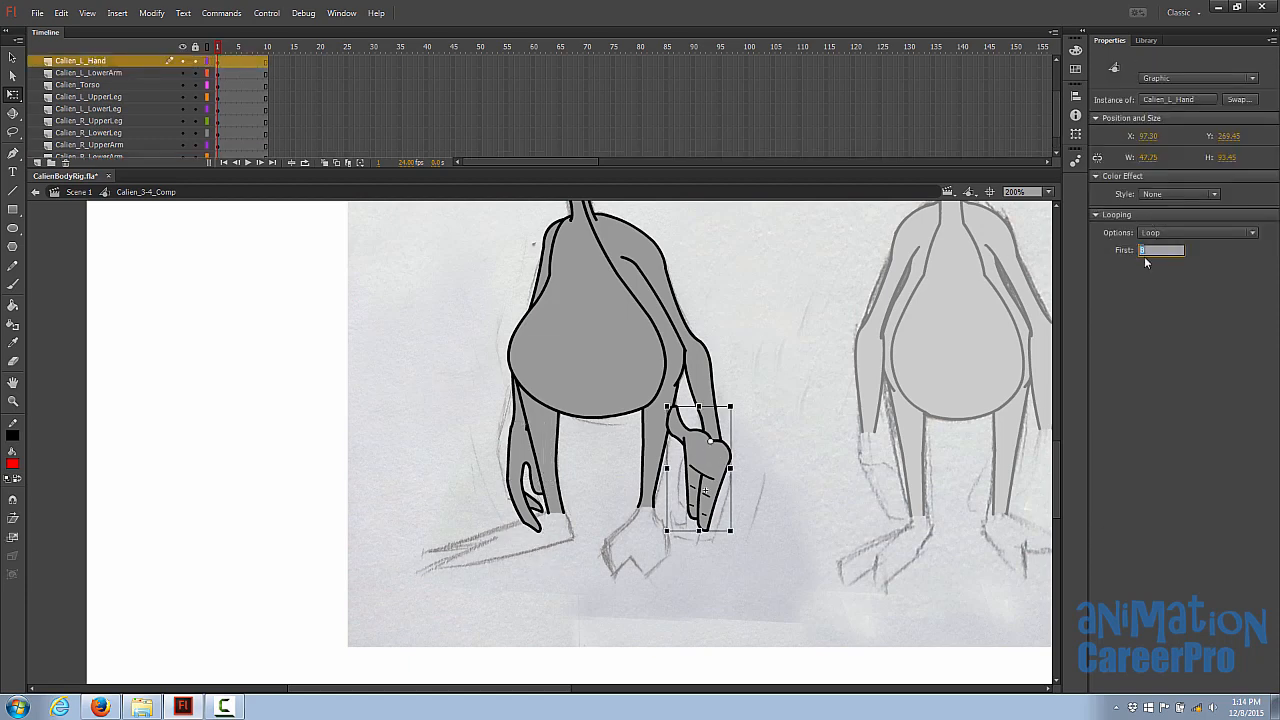
type("4")
key("Return")
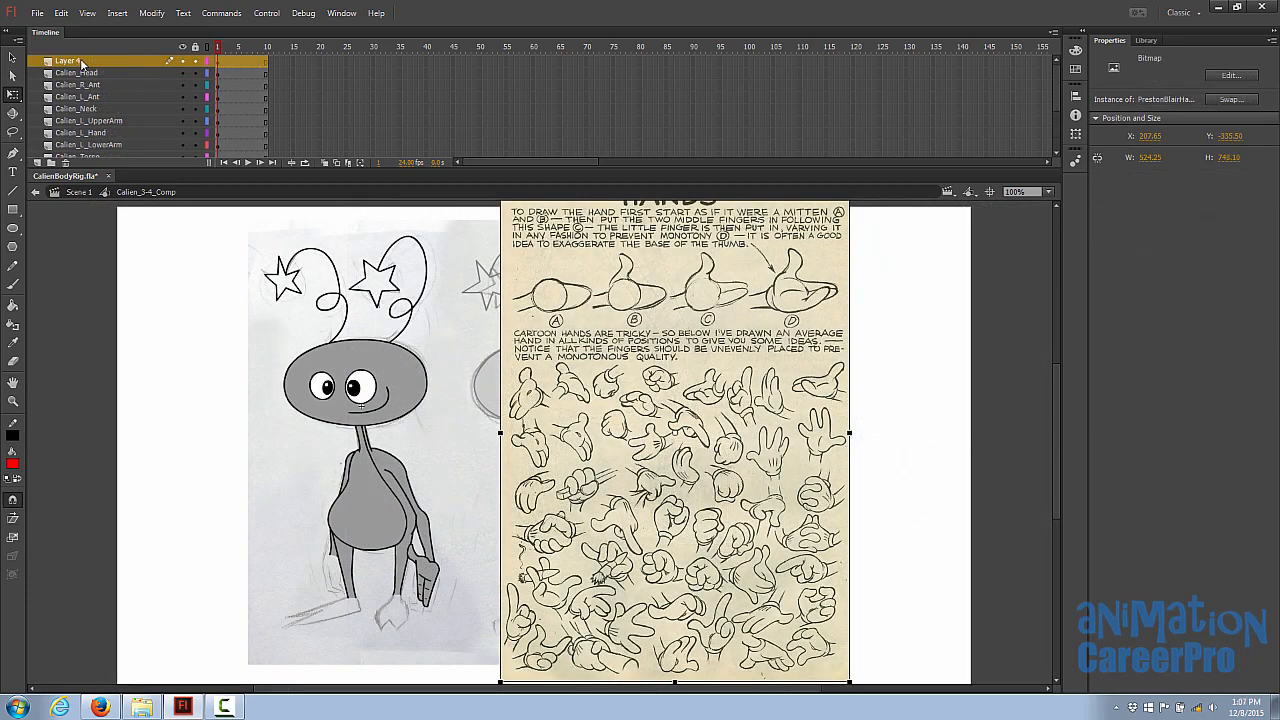
Step: Delete Layer 4, which holds the cartoon hands reference page
right_click(81, 62)
left_click(70, 64)
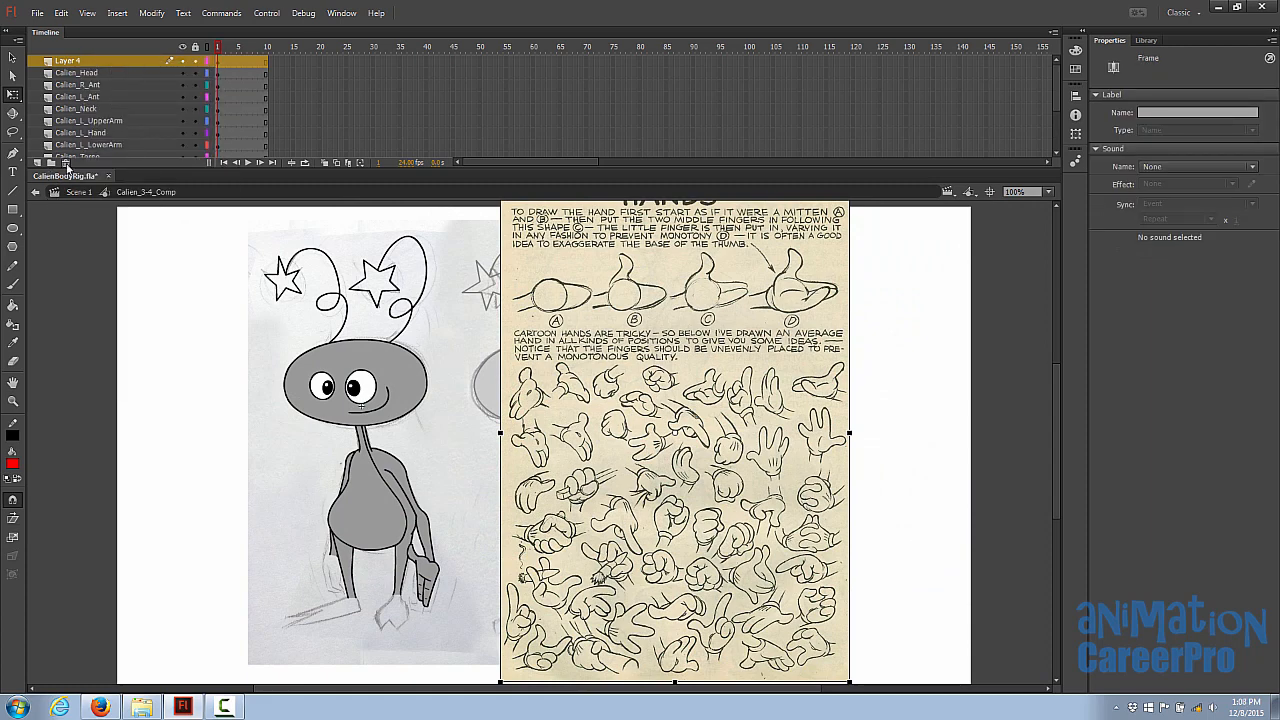
left_click(66, 163)
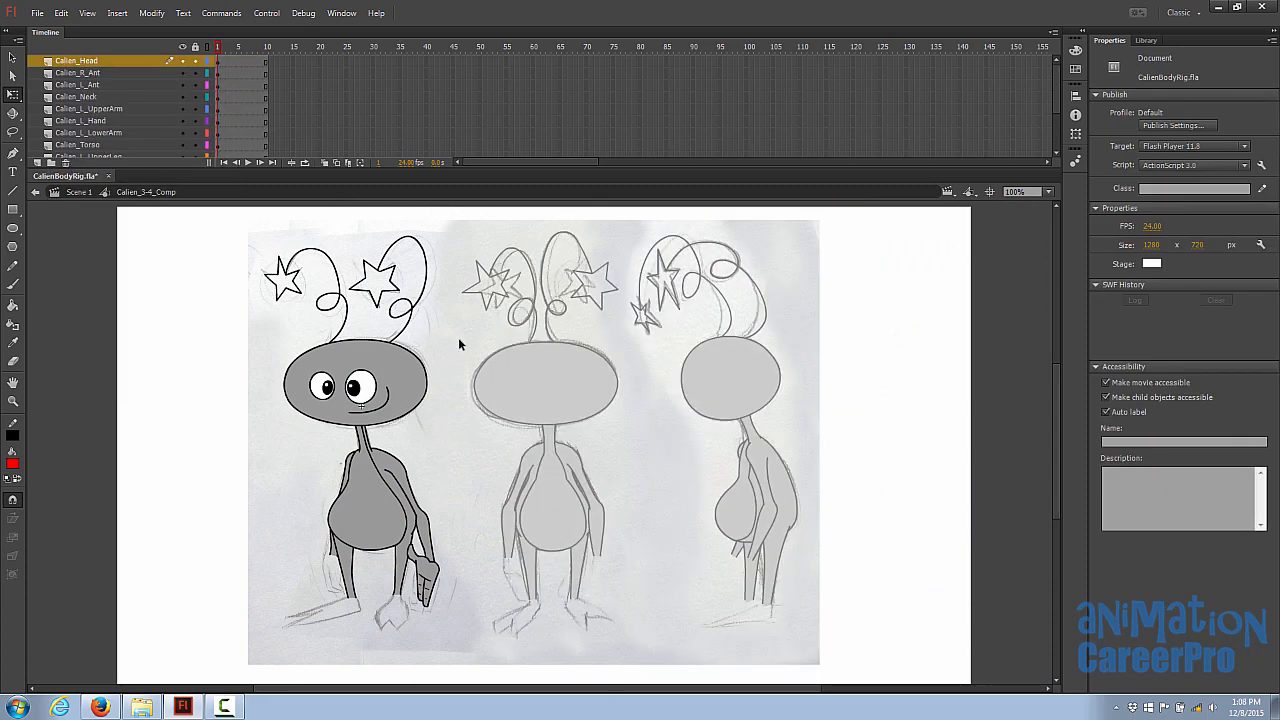
Step: Delete PrestonBlairHands.jpg from the document's library
left_click(1145, 40)
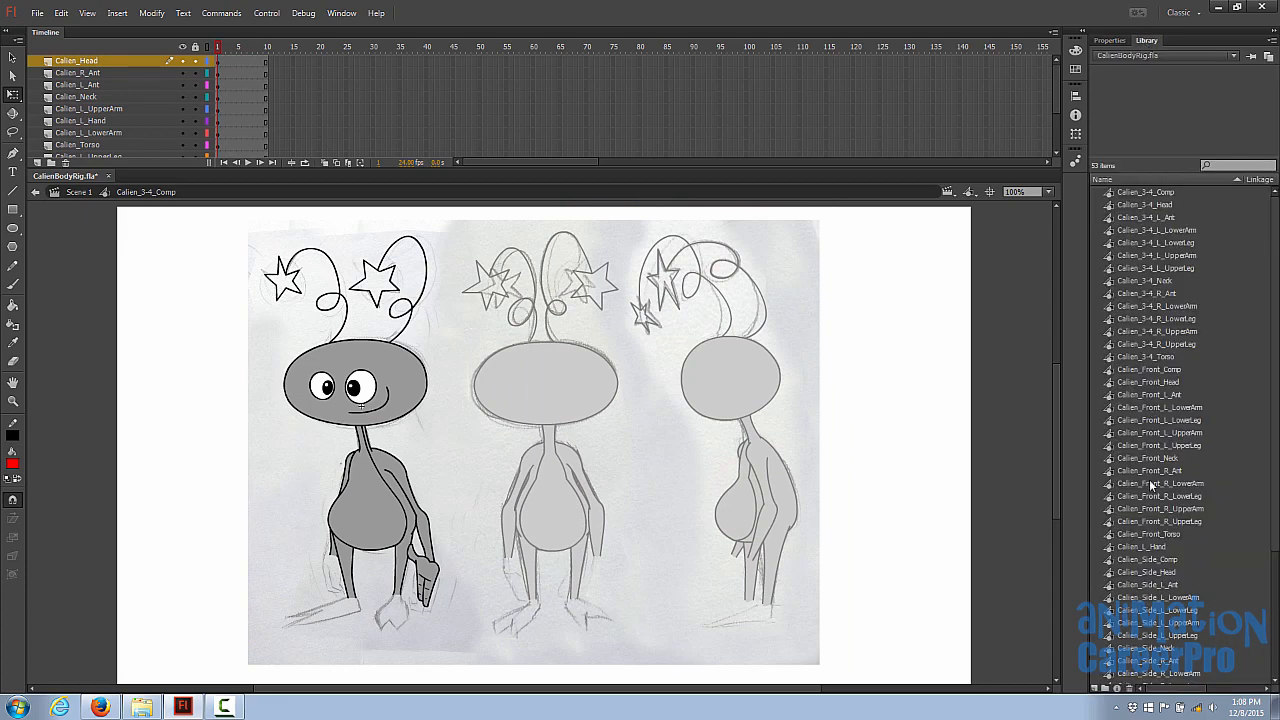
scroll(1149, 481, "down", 4)
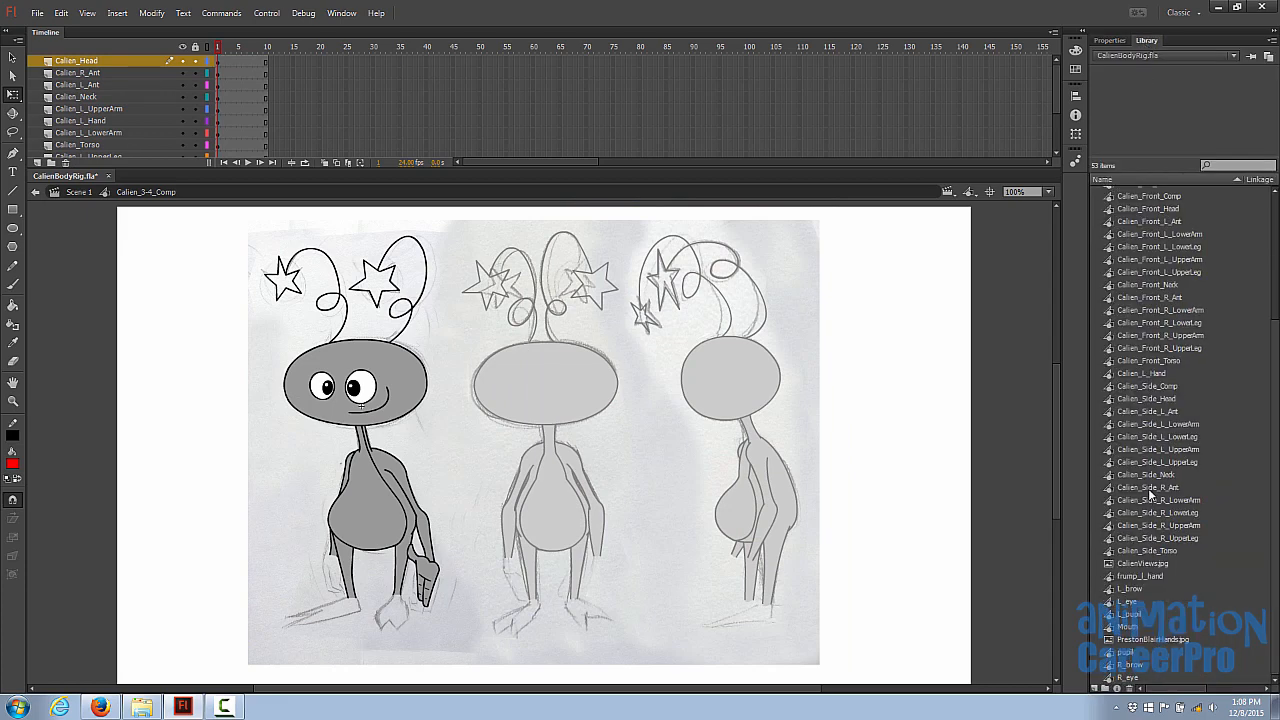
left_click(1149, 640)
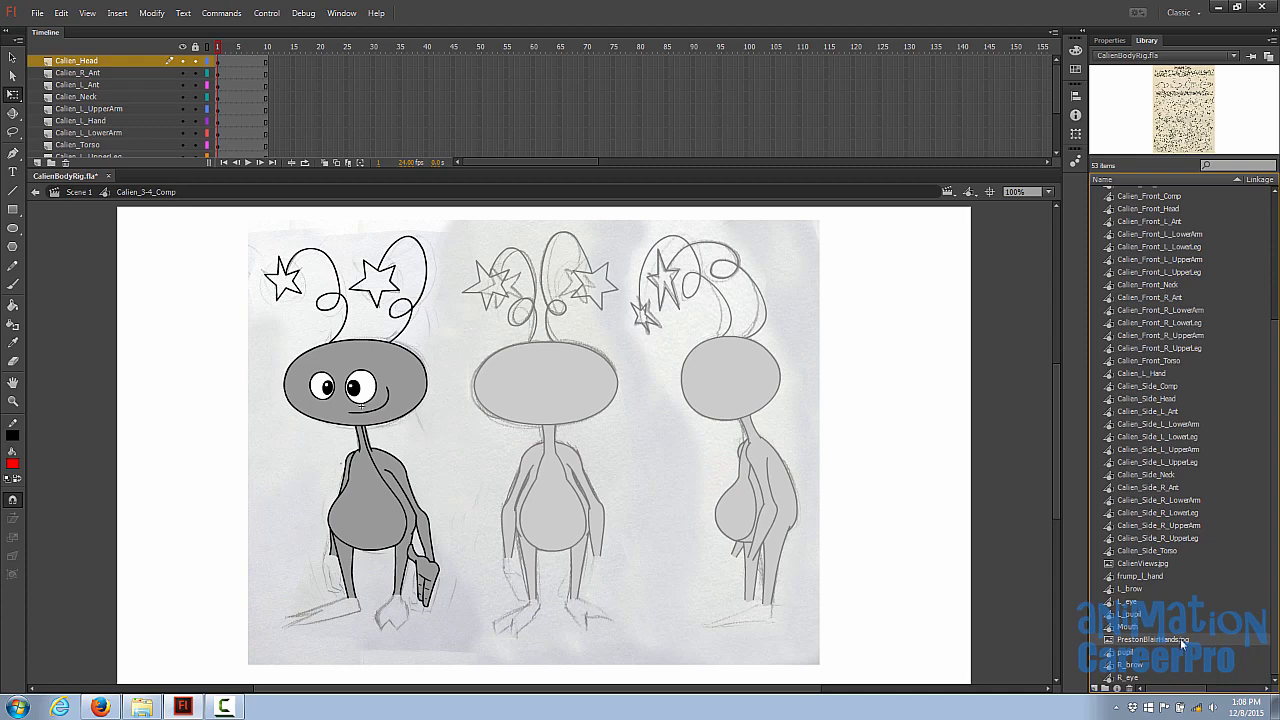
key("Delete")
left_click(1158, 578)
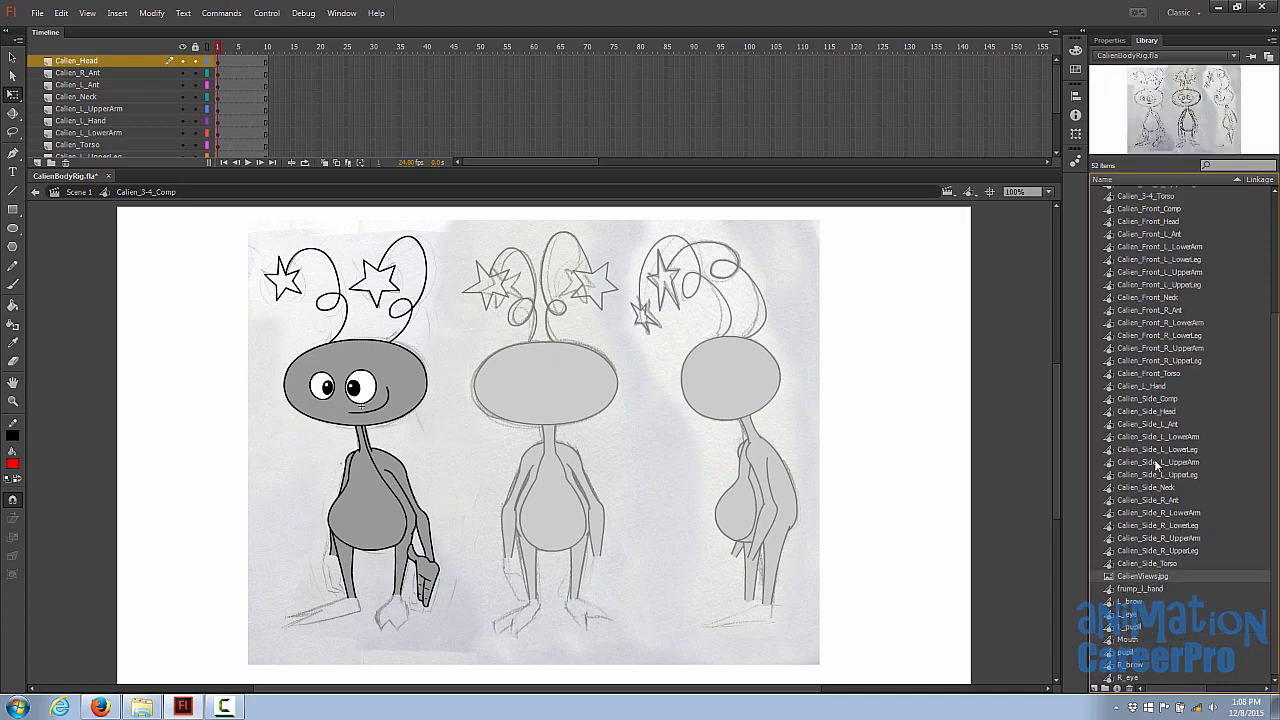
key("Delete")
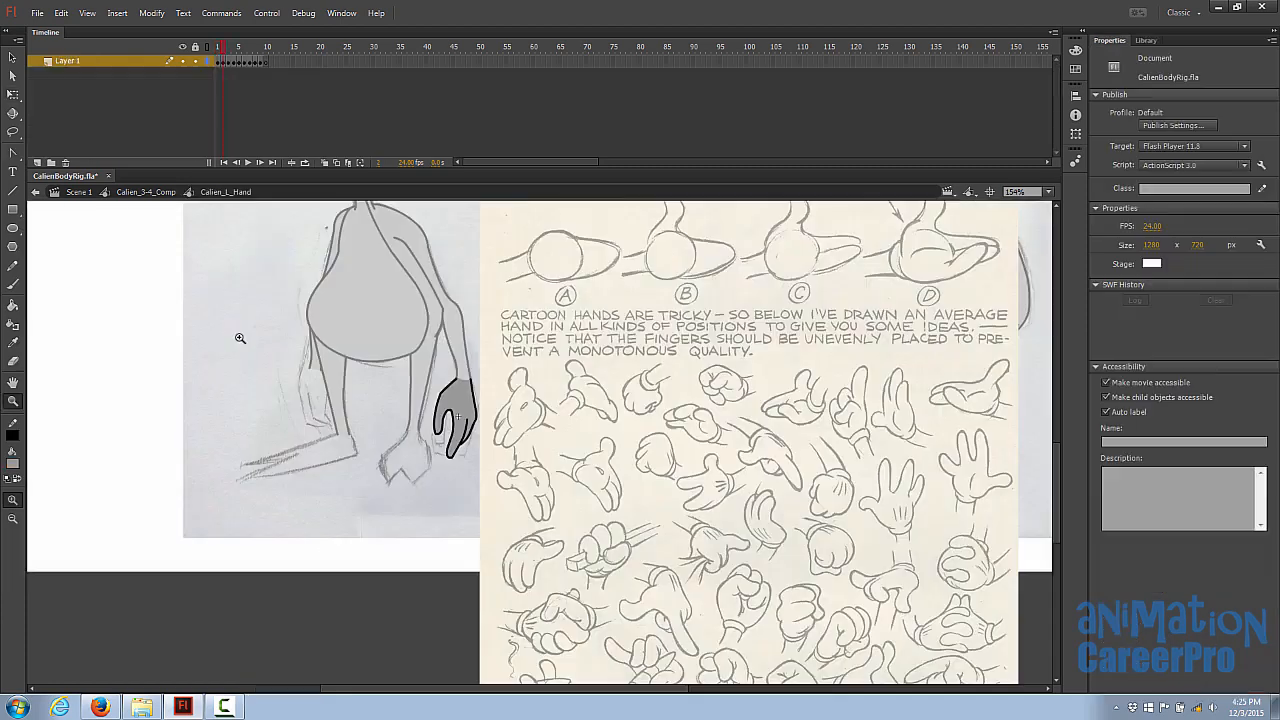
mouse_move(219, 50)
left_mouse_down()
mouse_move(258, 53)
mouse_move(219, 56)
left_mouse_up()
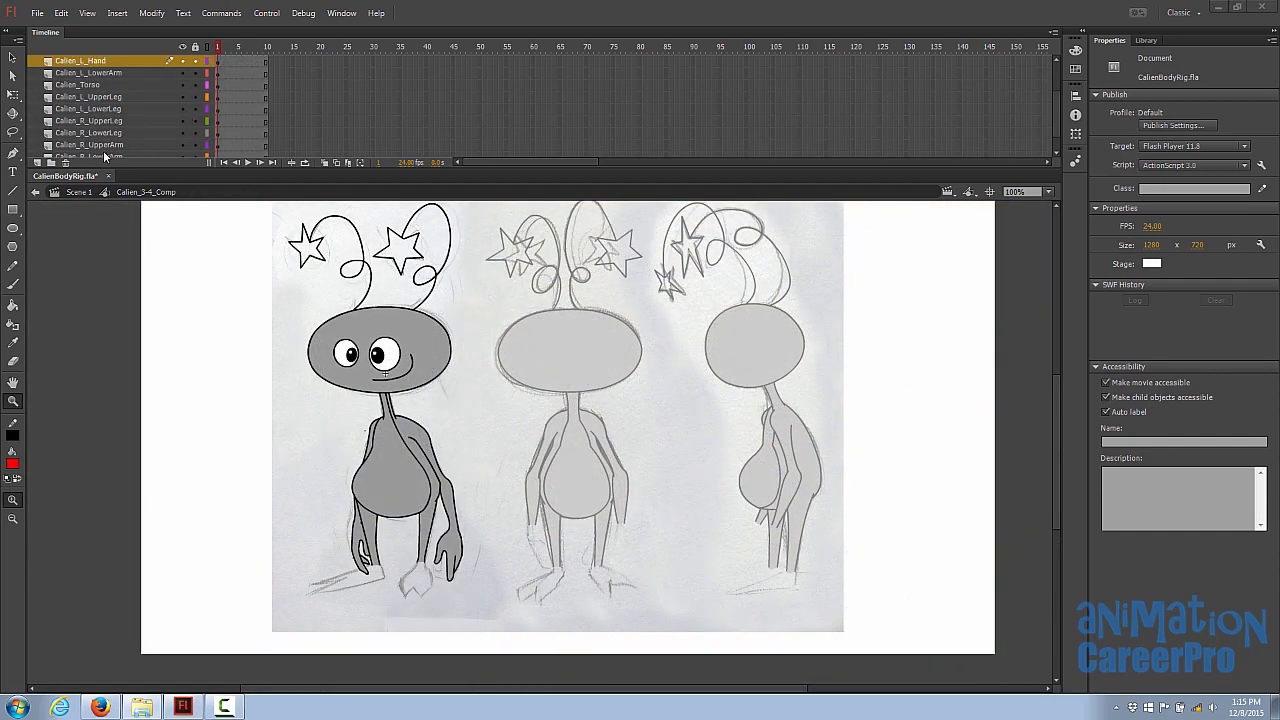
Step: Place PrestonBlairWalk.jpg on a new layer above Calien_L_Hand and mirror the image horizontally
left_click(37, 163)
left_click(141, 707)
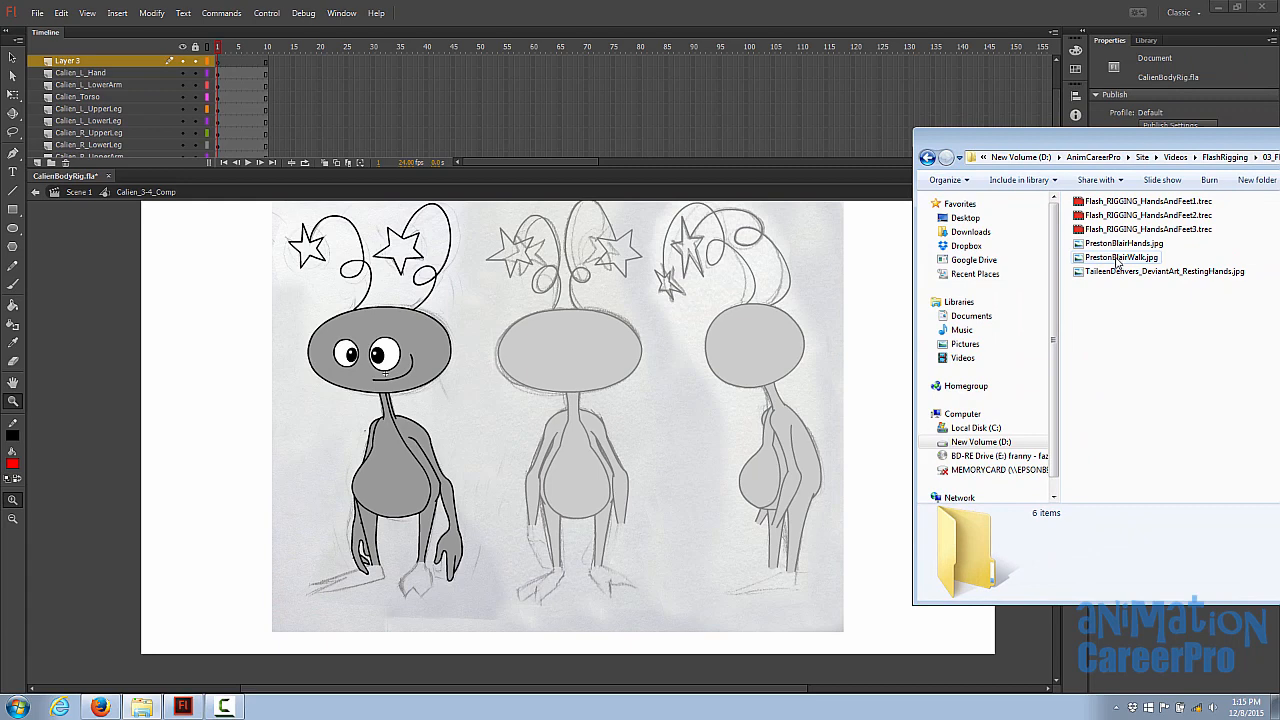
left_click_drag(1118, 262, 538, 323)
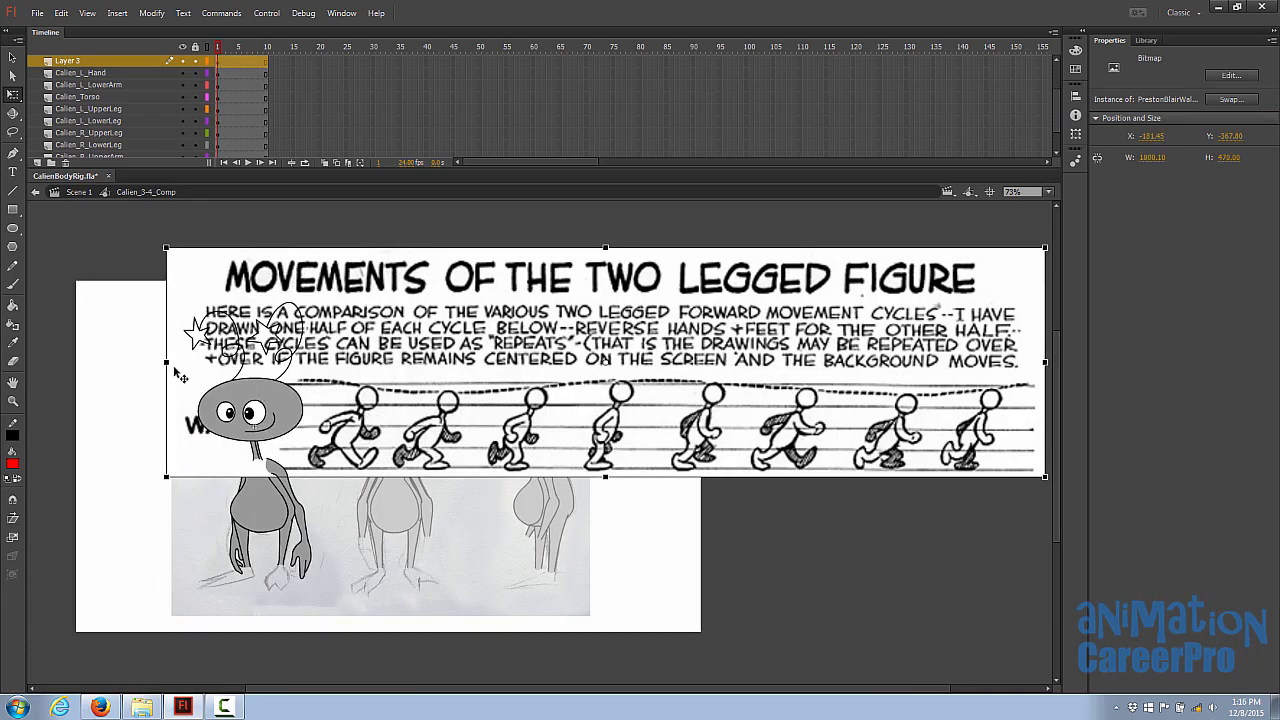
left_click_drag(172, 362, 1010, 426)
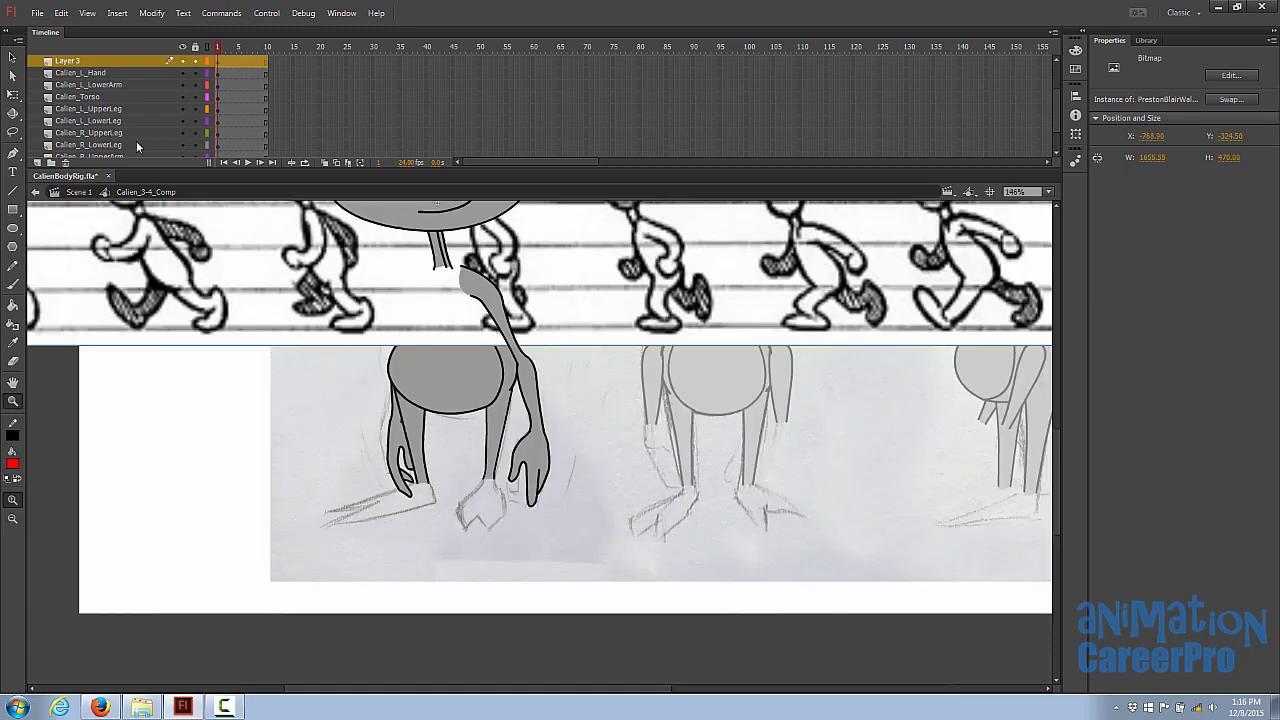
Step: Add a layer named Calien_R_Foot at the end of the layer stack, beneath Calien_R_Hand
left_click(125, 74)
scroll(131, 108, "down", 2)
left_click(133, 145)
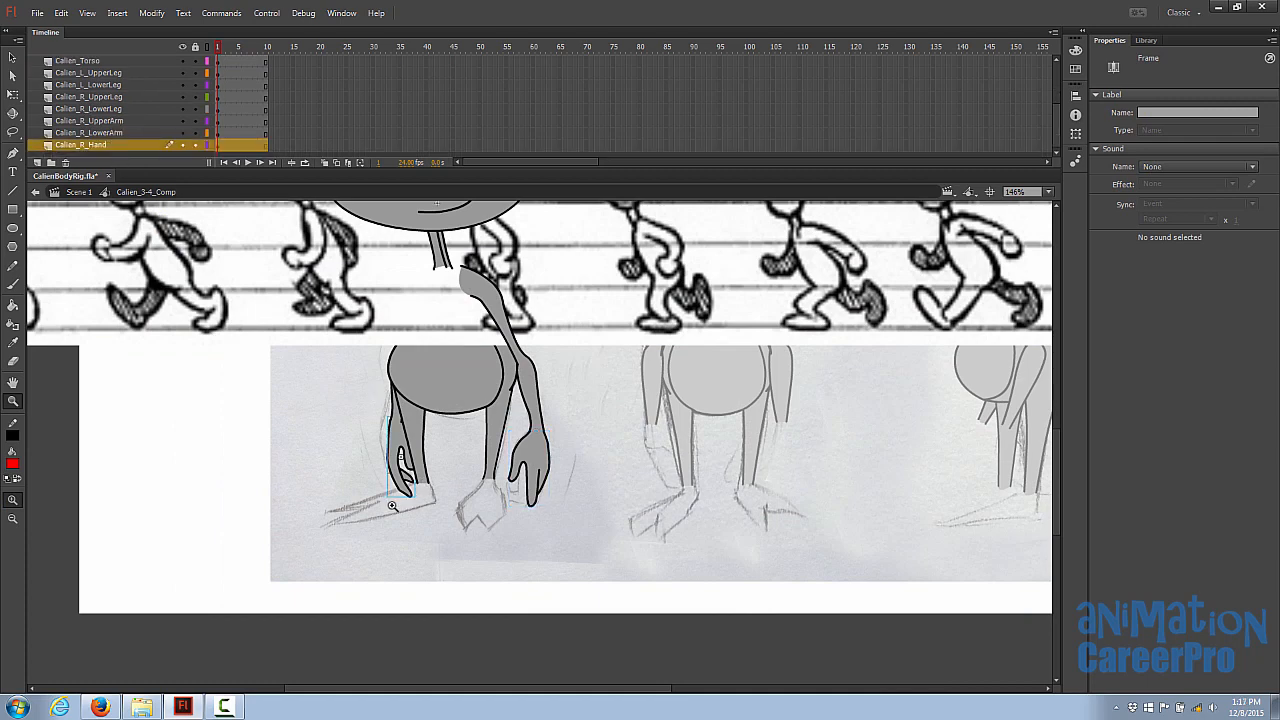
left_click(37, 162)
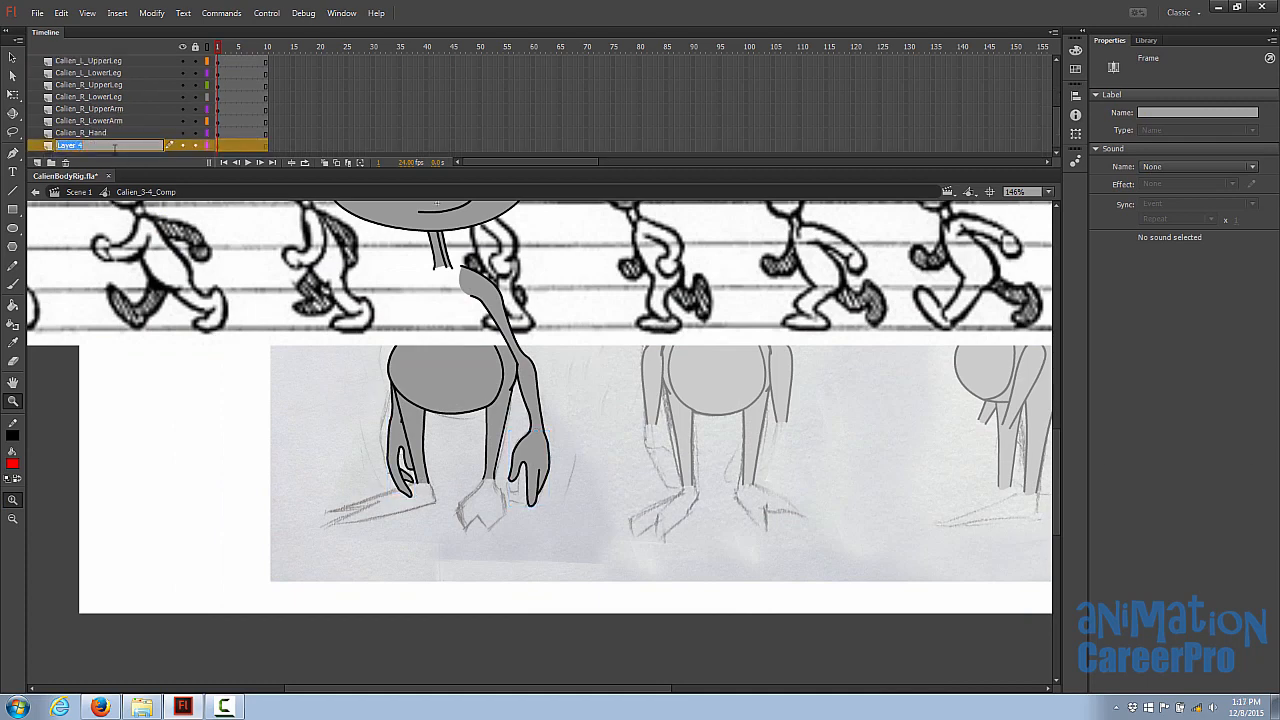
type("Calien_R_Foot")
key("Return")
Step: Paint a short red brush stroke over the sketched right foot and convert it to a graphic symbol named Calien_R_Foot
key("b")
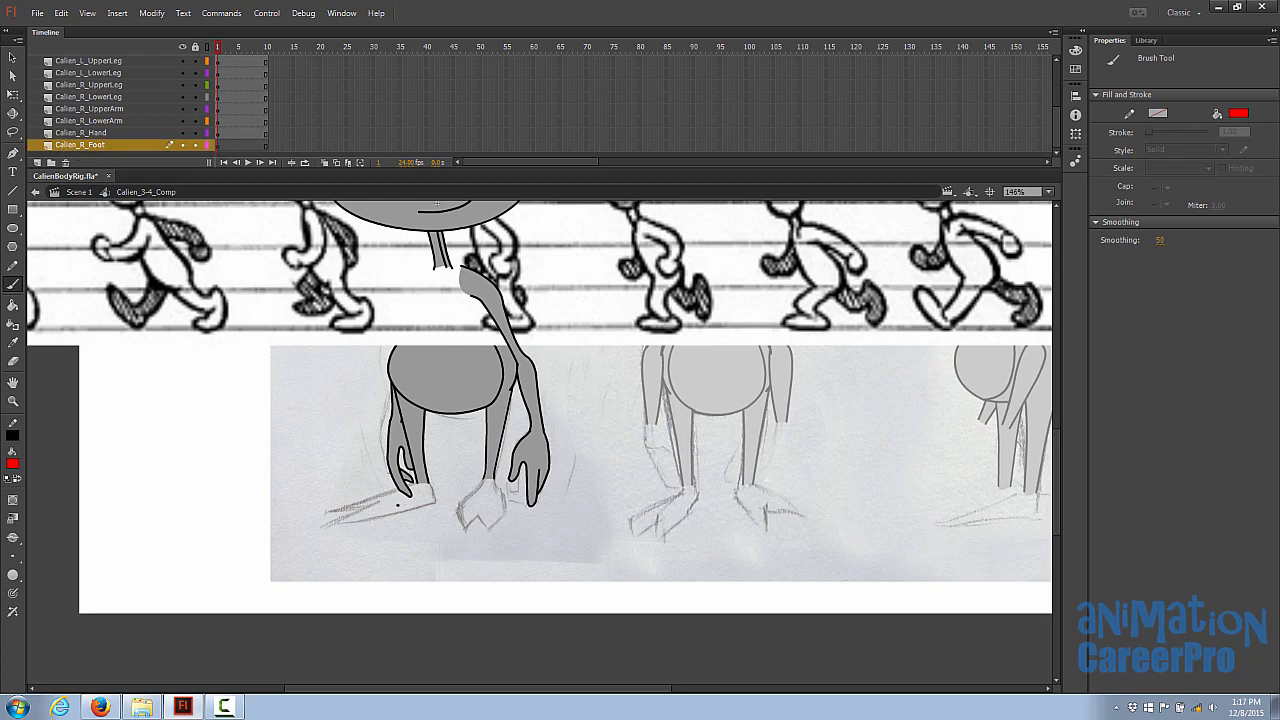
left_click_drag(406, 506, 329, 519)
key("v")
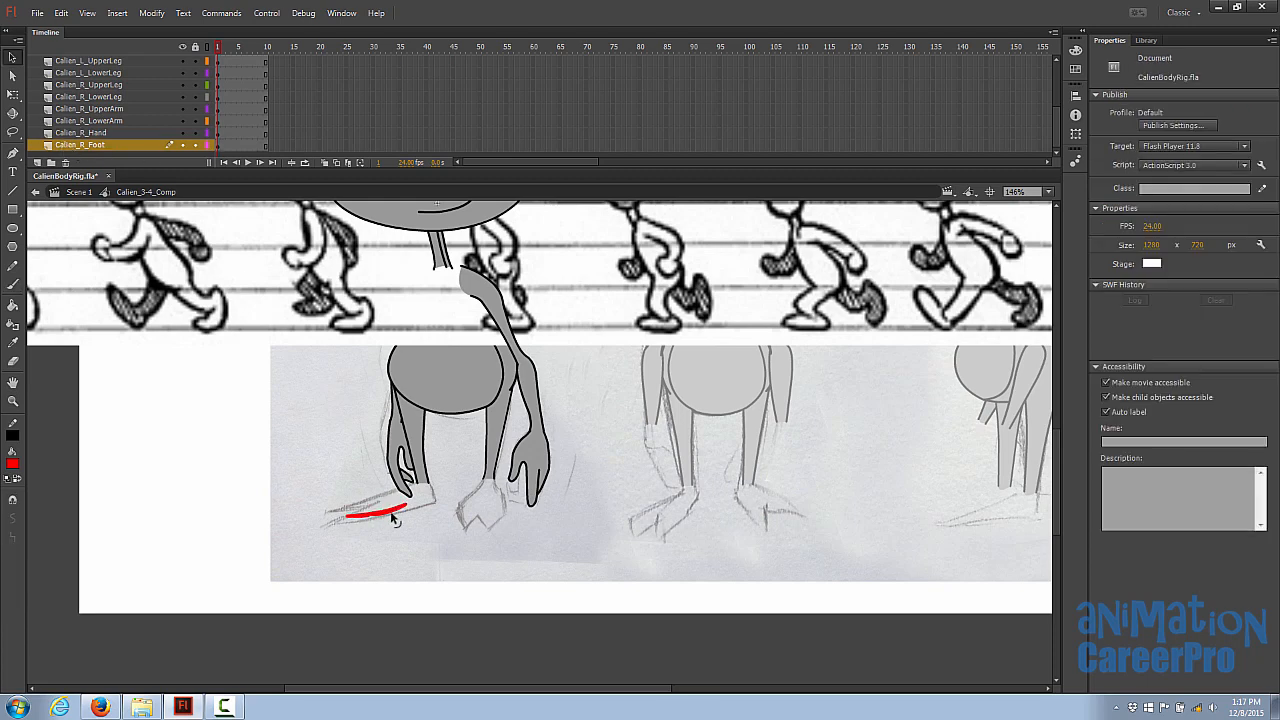
left_click(395, 520)
key("F8")
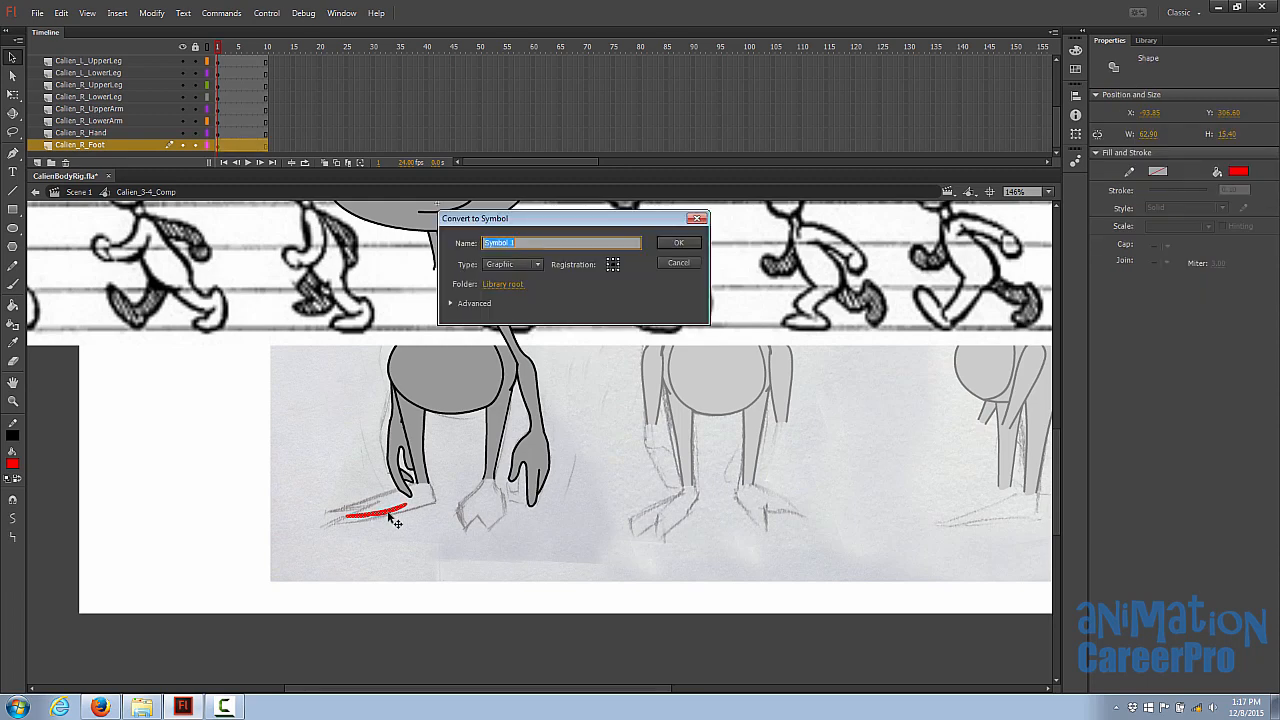
type("Calien_R_Foot")
key("Return")
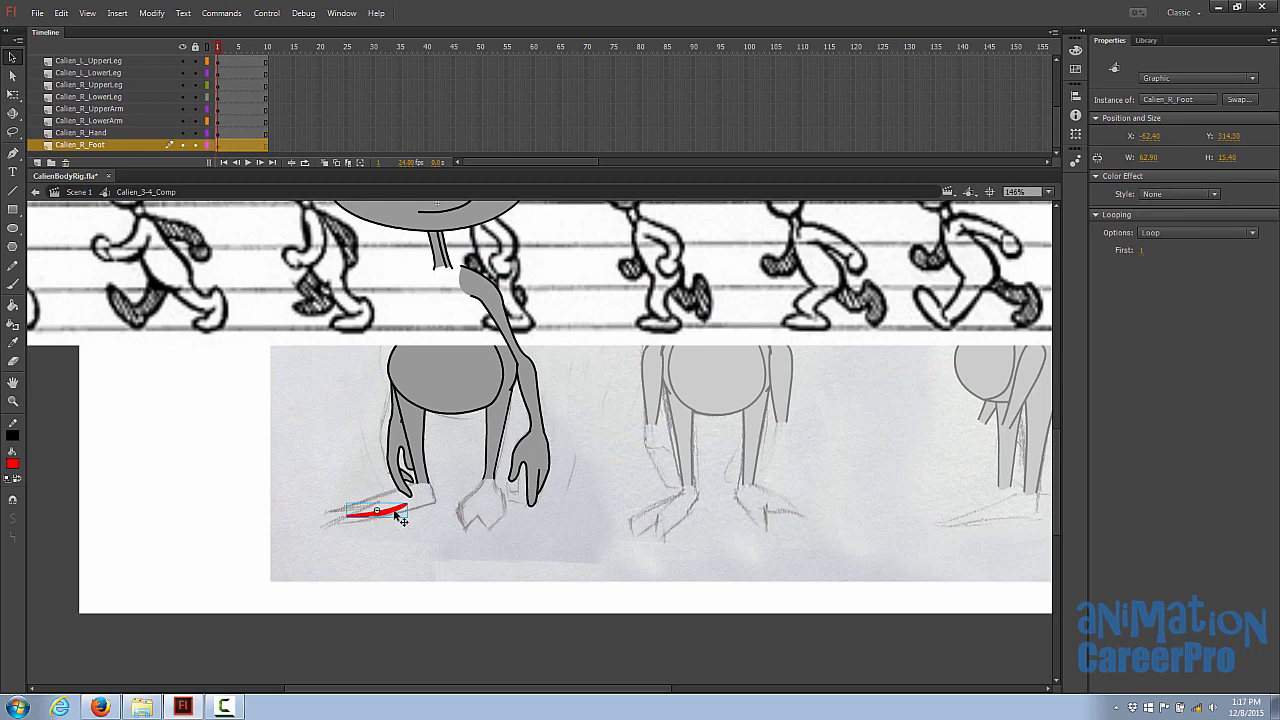
Step: Inside the Calien_R_Foot symbol, trace the sketched foot outline with black 2.00 straight lines
double_click(401, 515)
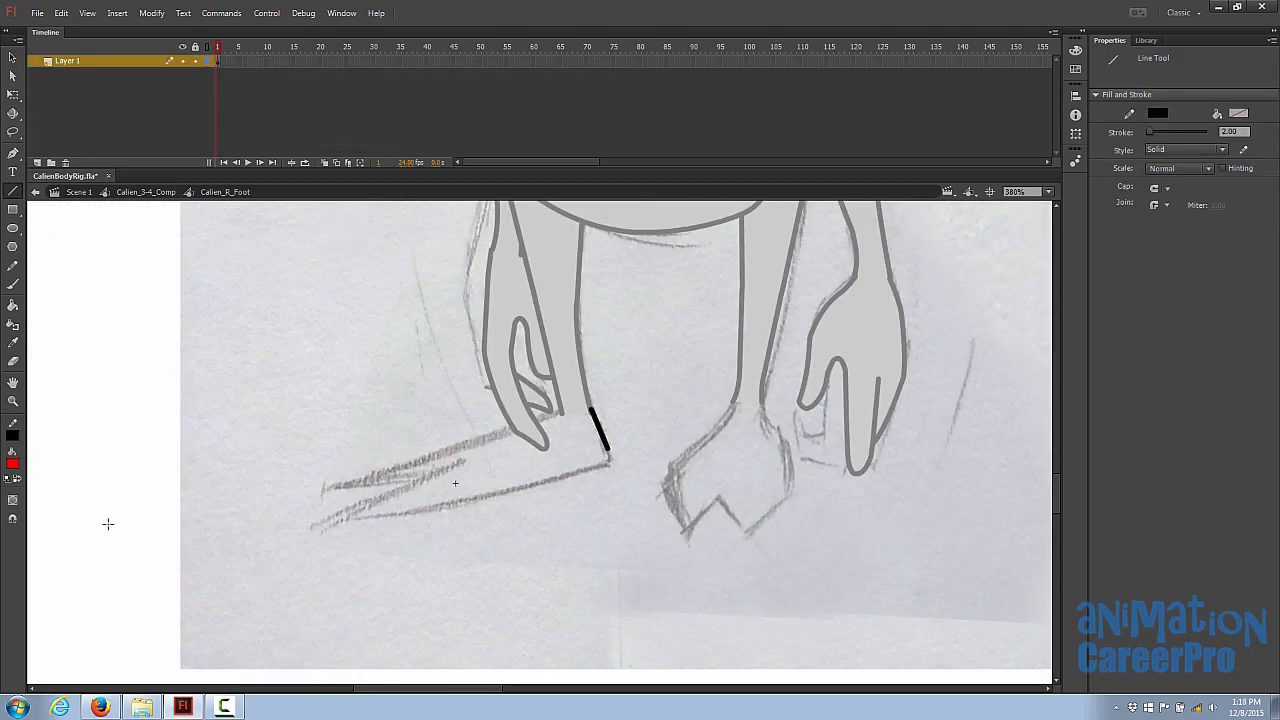
left_click(13, 518)
mouse_move(607, 455)
left_mouse_down()
mouse_move(600, 488)
mouse_move(605, 462)
mouse_move(350, 518)
mouse_move(466, 457)
mouse_move(335, 484)
mouse_move(571, 408)
mouse_move(543, 410)
mouse_move(565, 397)
mouse_move(598, 420)
mouse_move(558, 406)
left_mouse_up()
key("ctrl+equal")
key("v")
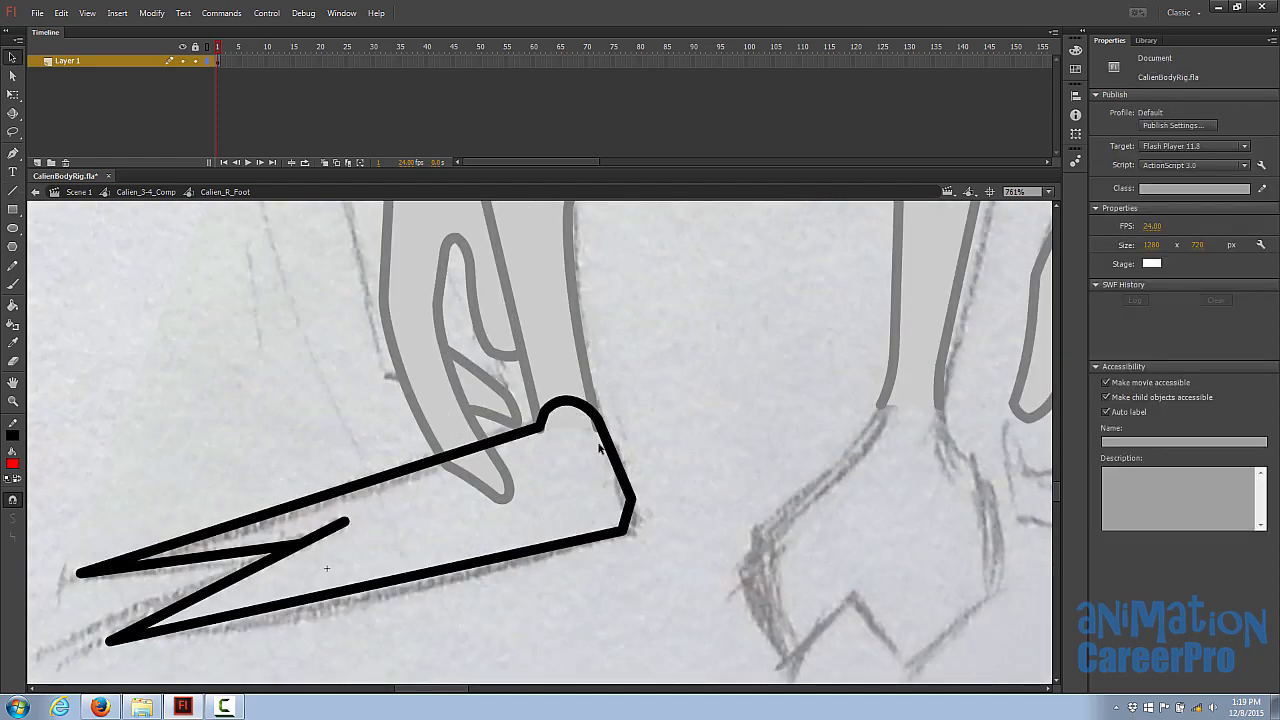
Step: Bend the foot outline's straight segments into curves at the heel, sole and the split between the toes
left_click_drag(325, 493, 333, 500)
left_click_drag(234, 553, 304, 555)
left_click_drag(627, 514, 633, 517)
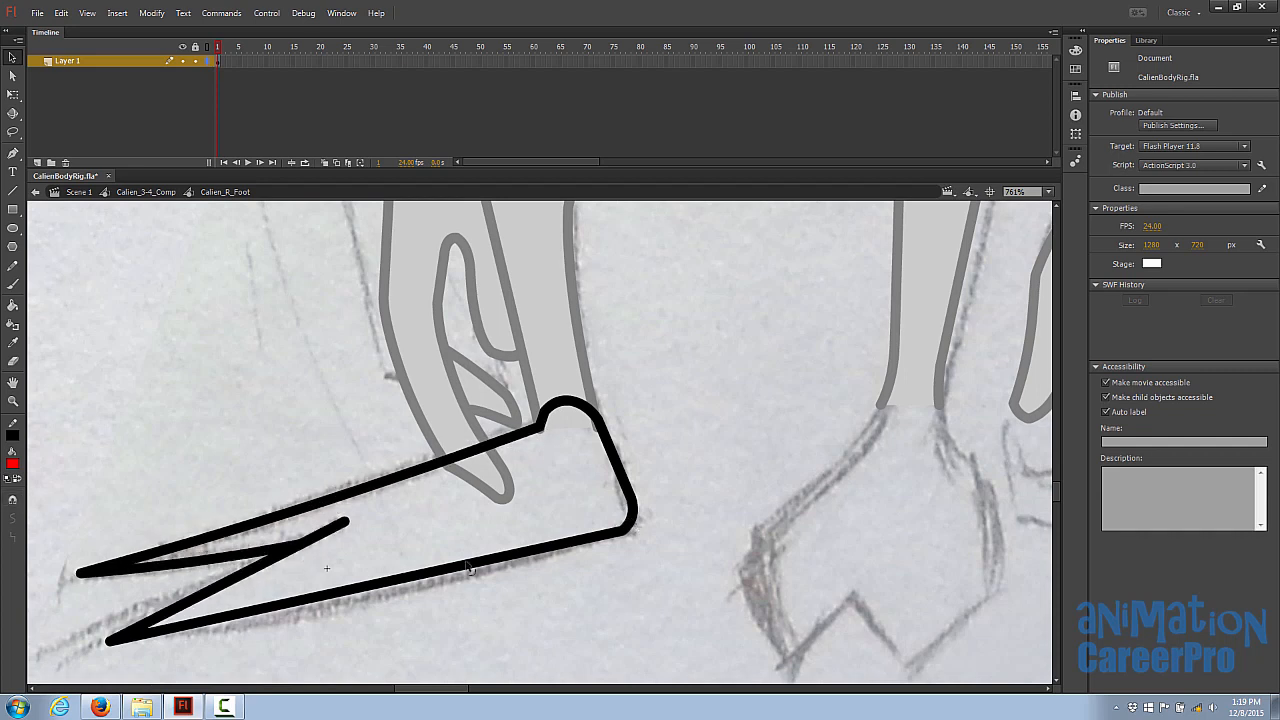
left_click(275, 550)
mouse_move(304, 556)
left_mouse_down()
mouse_move(348, 524)
mouse_move(268, 575)
mouse_move(303, 550)
mouse_move(265, 560)
left_mouse_up()
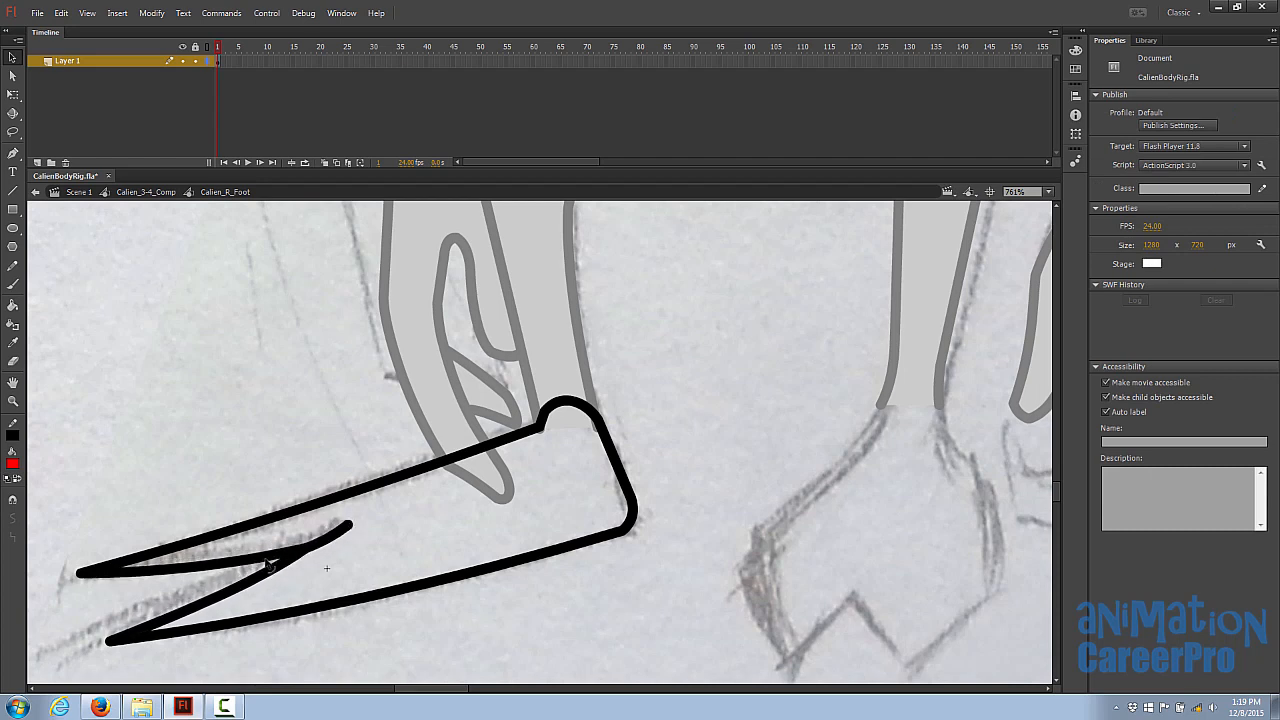
left_click_drag(347, 525, 261, 565)
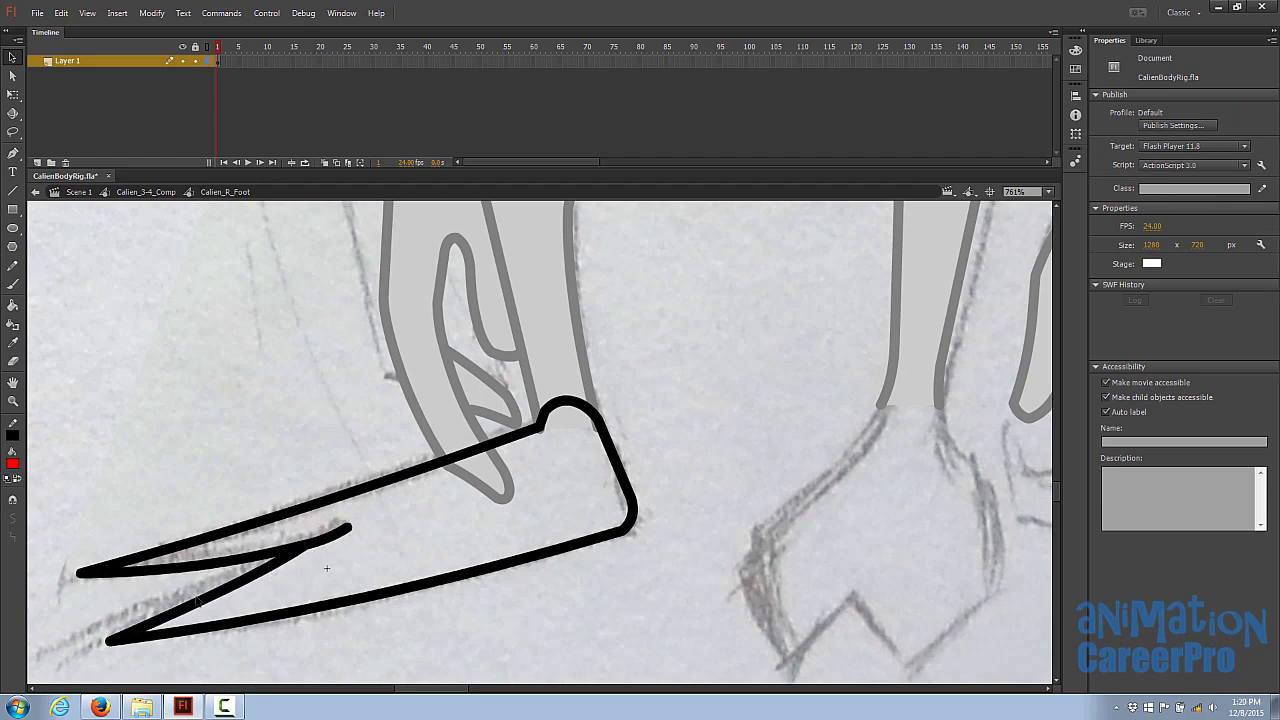
Step: Reposition the two toe tips, the front ankle corner and the inner end of the toe-split line
left_click_drag(81, 574, 105, 574)
left_click_drag(110, 641, 78, 646)
key("z")
left_click(305, 600, "alt")
left_click(549, 430)
key("v")
left_click_drag(545, 428, 541, 424)
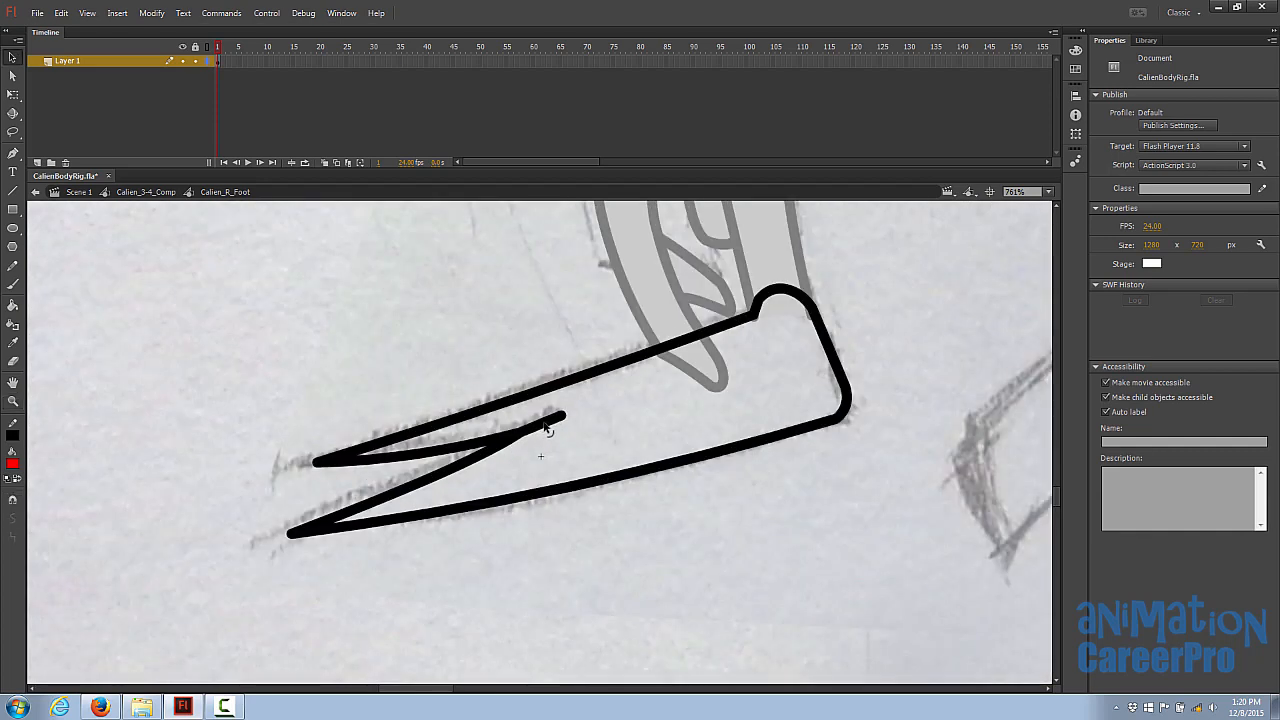
left_click_drag(562, 415, 554, 415)
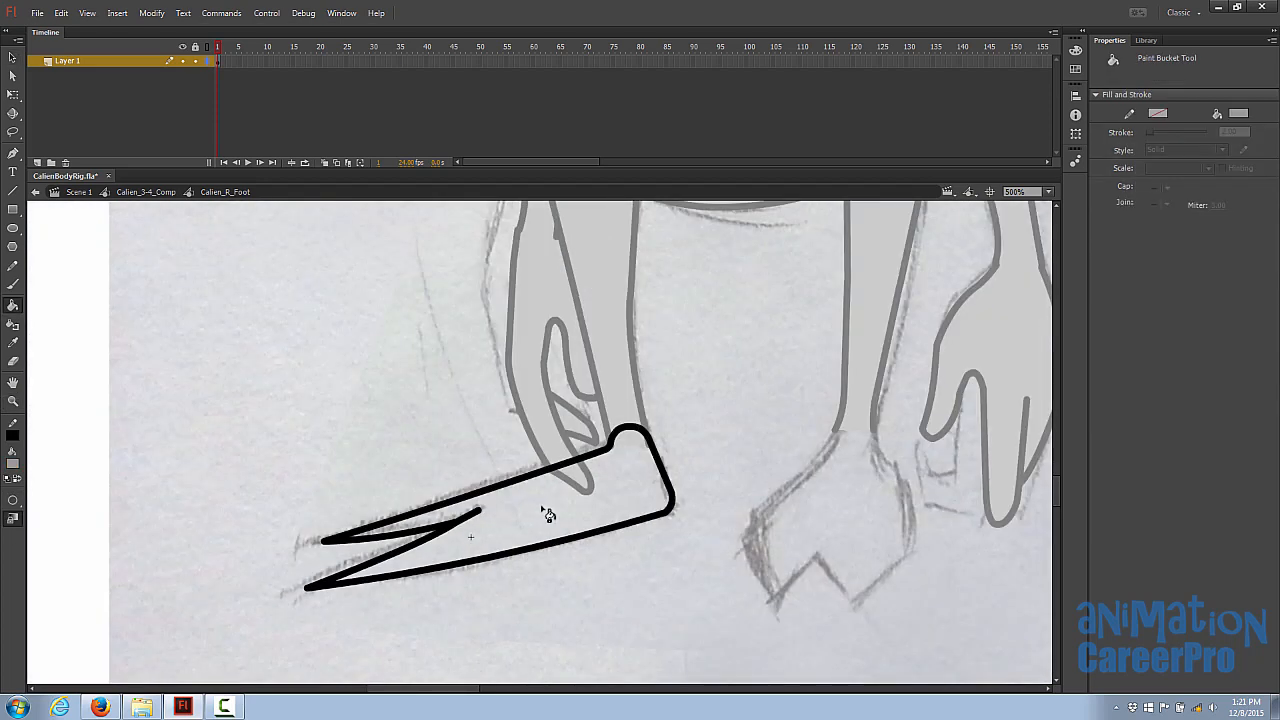
Step: Fill the foot outline with gray and return to the Calien_3-4_Comp symbol
left_click(548, 515)
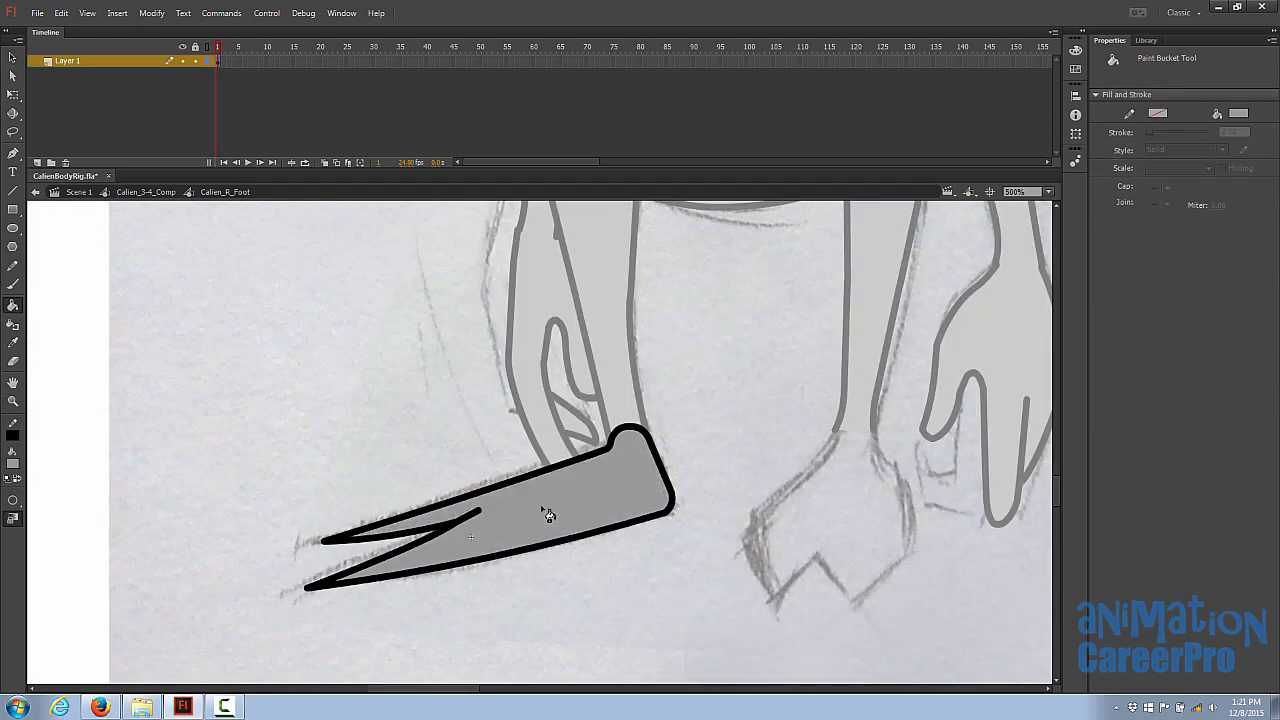
key("v")
double_click(543, 577)
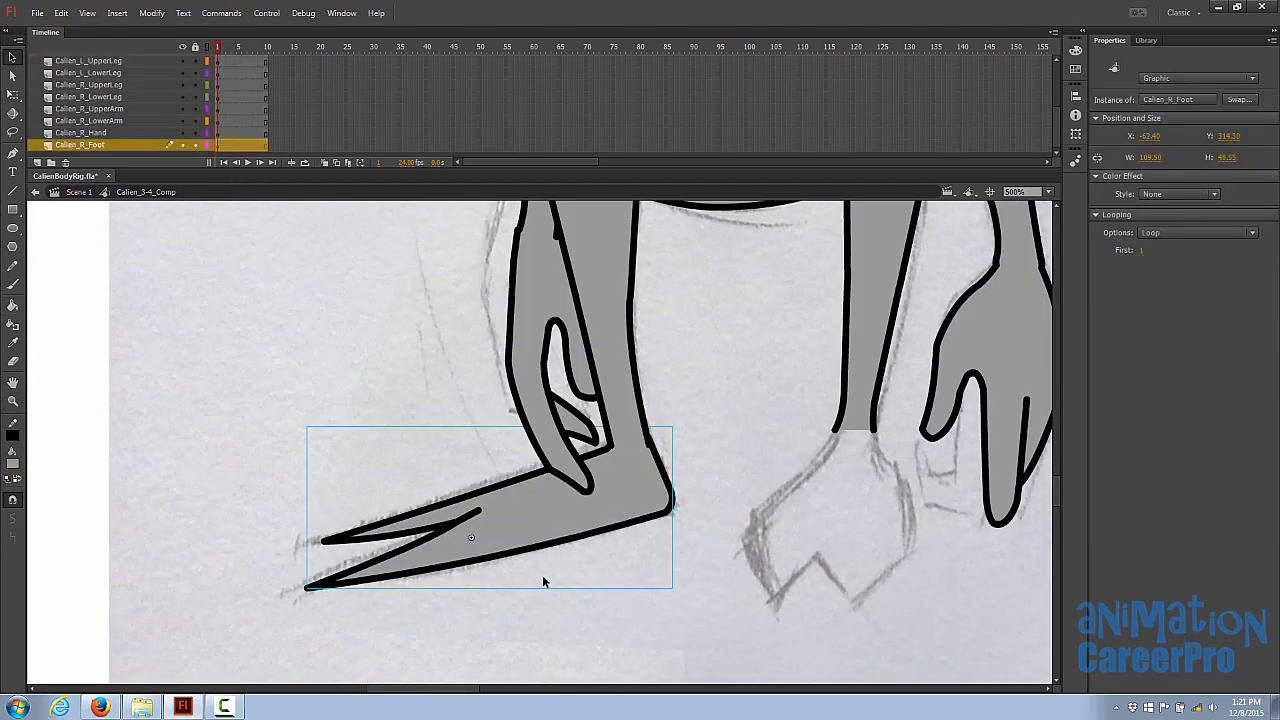
Step: Move the mirrored walk reference in Calien_3-4_Comp beside the character, to about X -1488, Y -264
double_click(601, 483)
key("z")
left_click(566, 492, "alt")
left_click(635, 420, "alt")
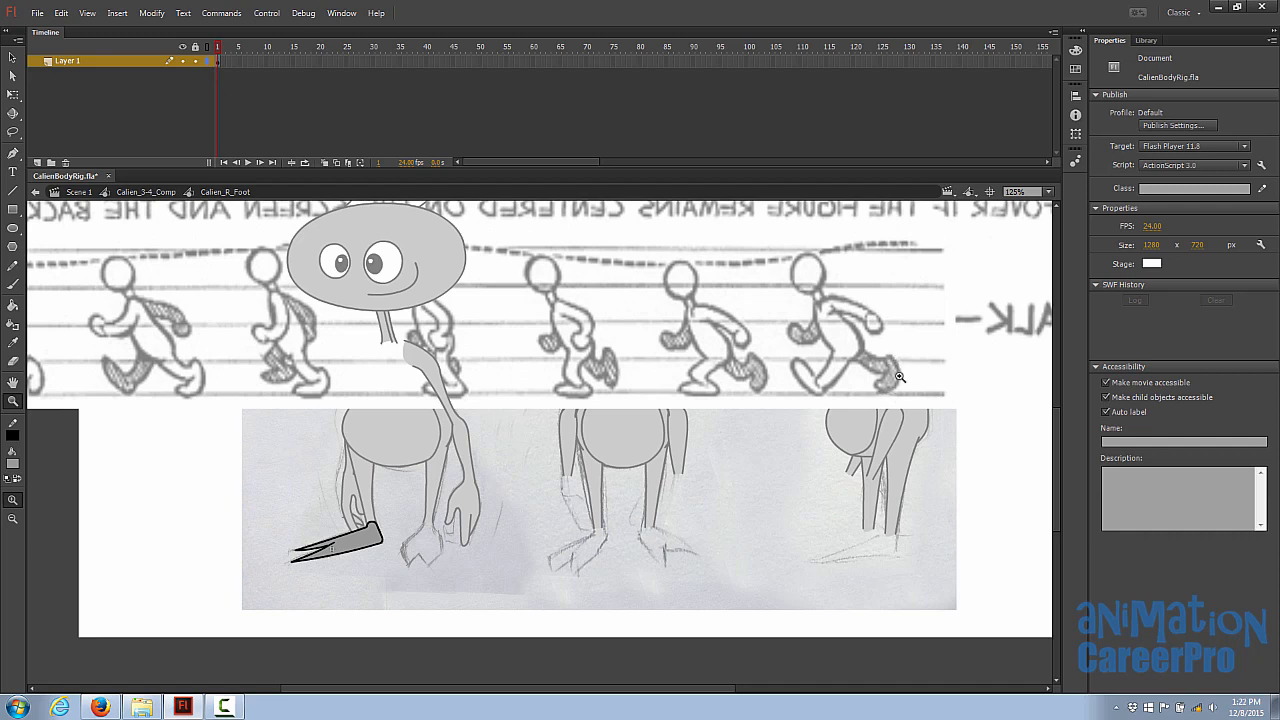
key("v")
double_click(527, 388)
left_click(529, 387)
left_click_drag(671, 372, 72, 424)
key("z")
left_click(372, 510)
key("v")
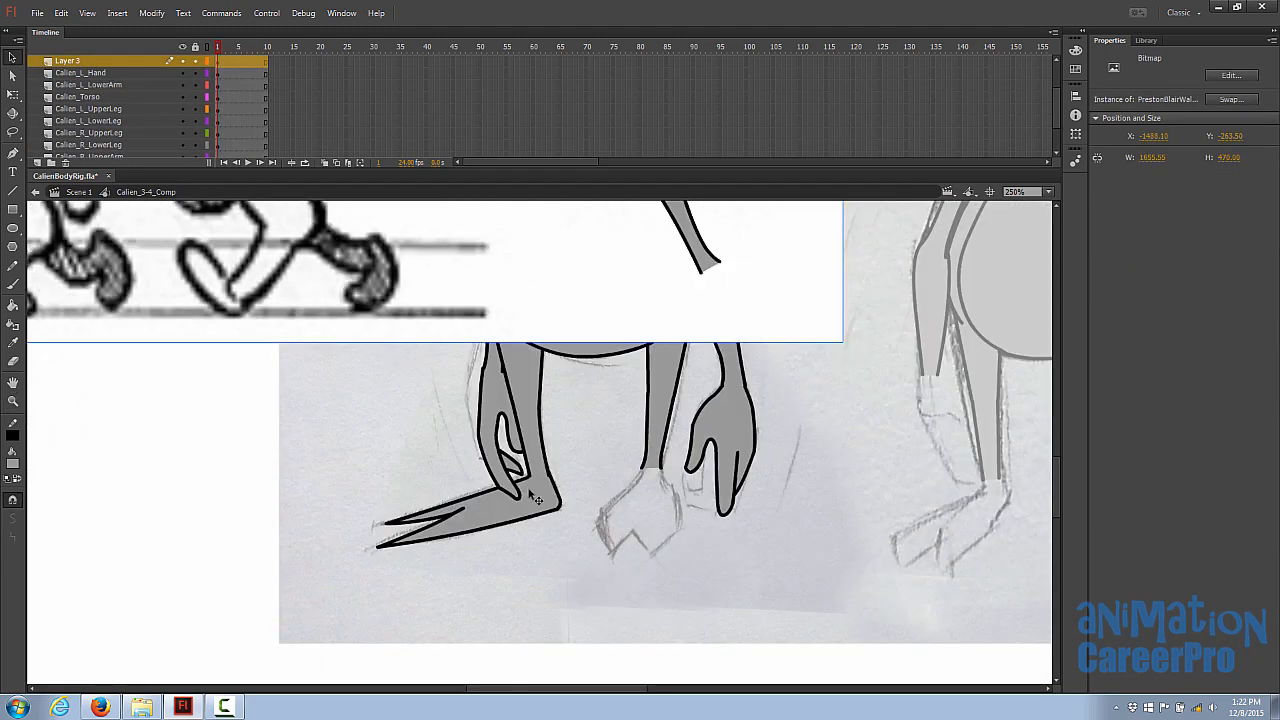
Step: Move the Calien_R_Foot layer above Calien_R_Hand and open the foot symbol for editing
left_click(536, 500)
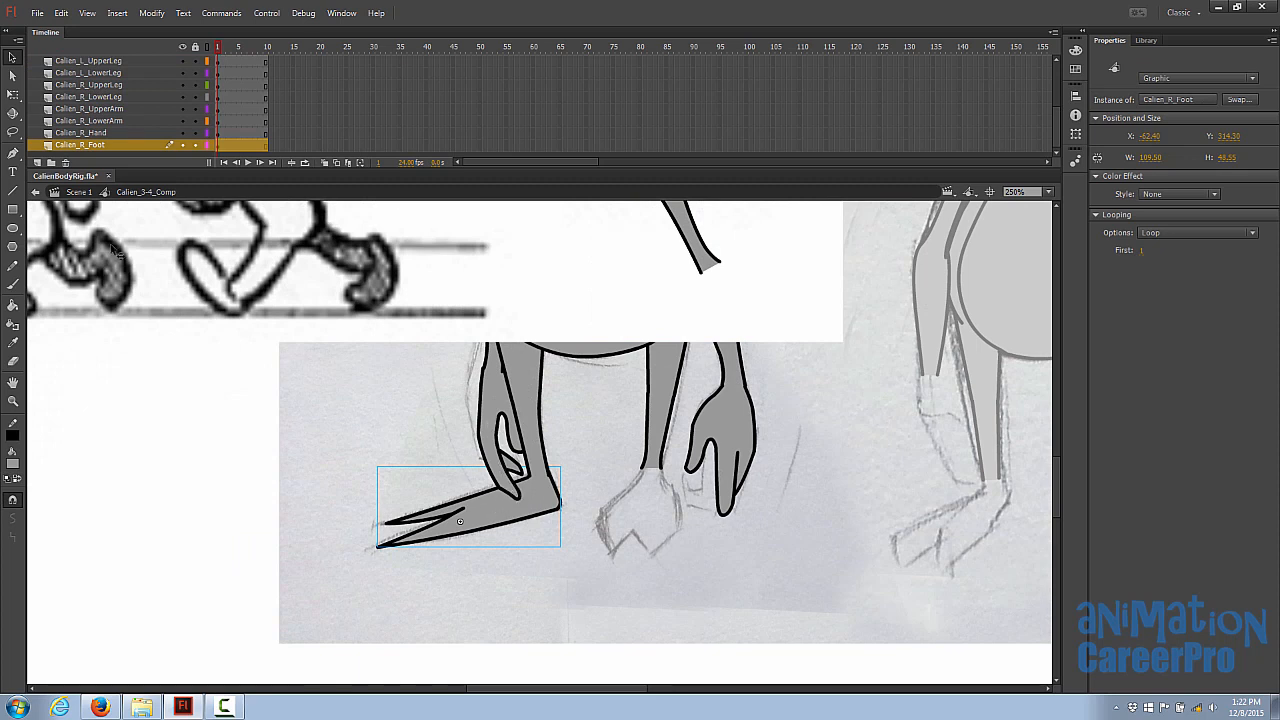
left_click(100, 148)
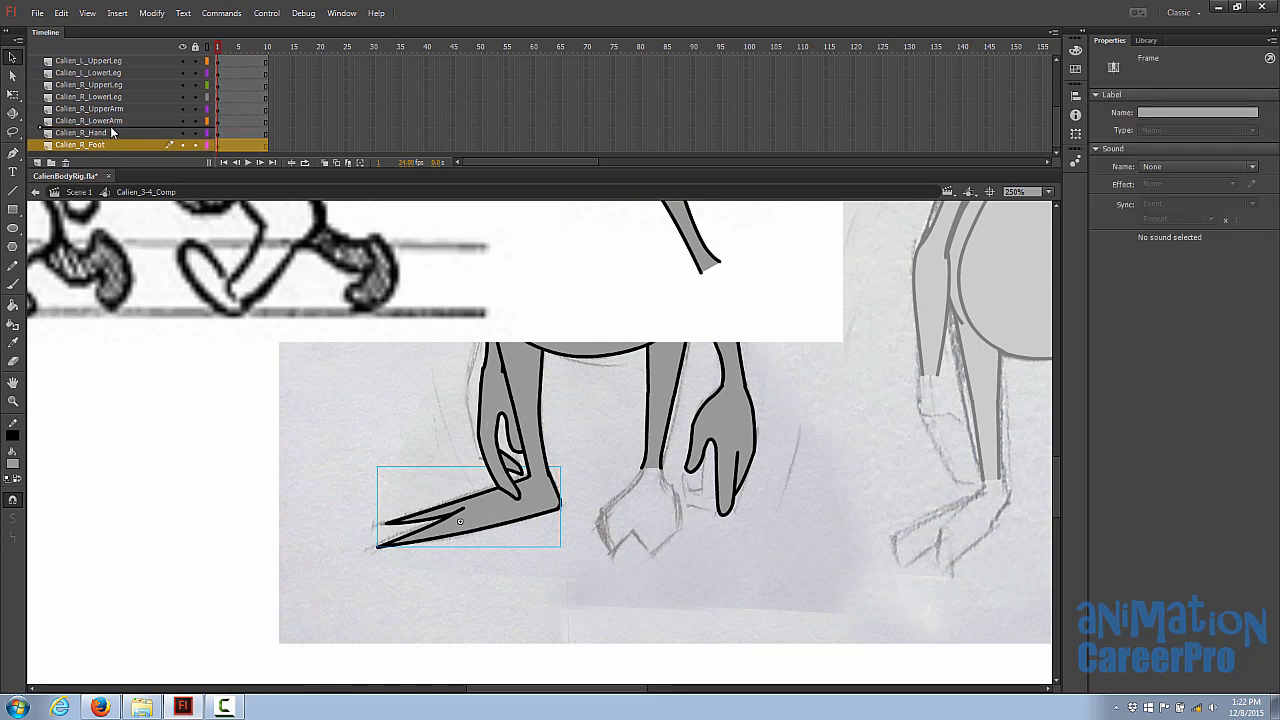
left_click_drag(112, 133, 112, 133)
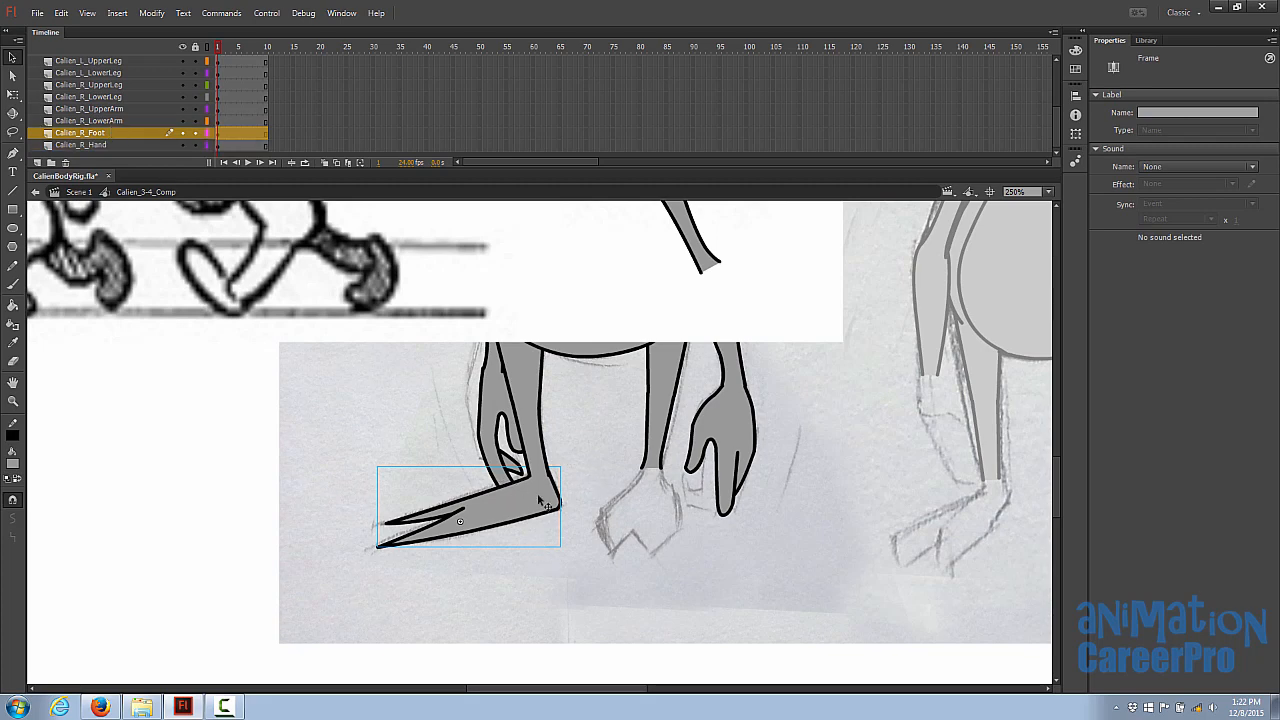
double_click(525, 508)
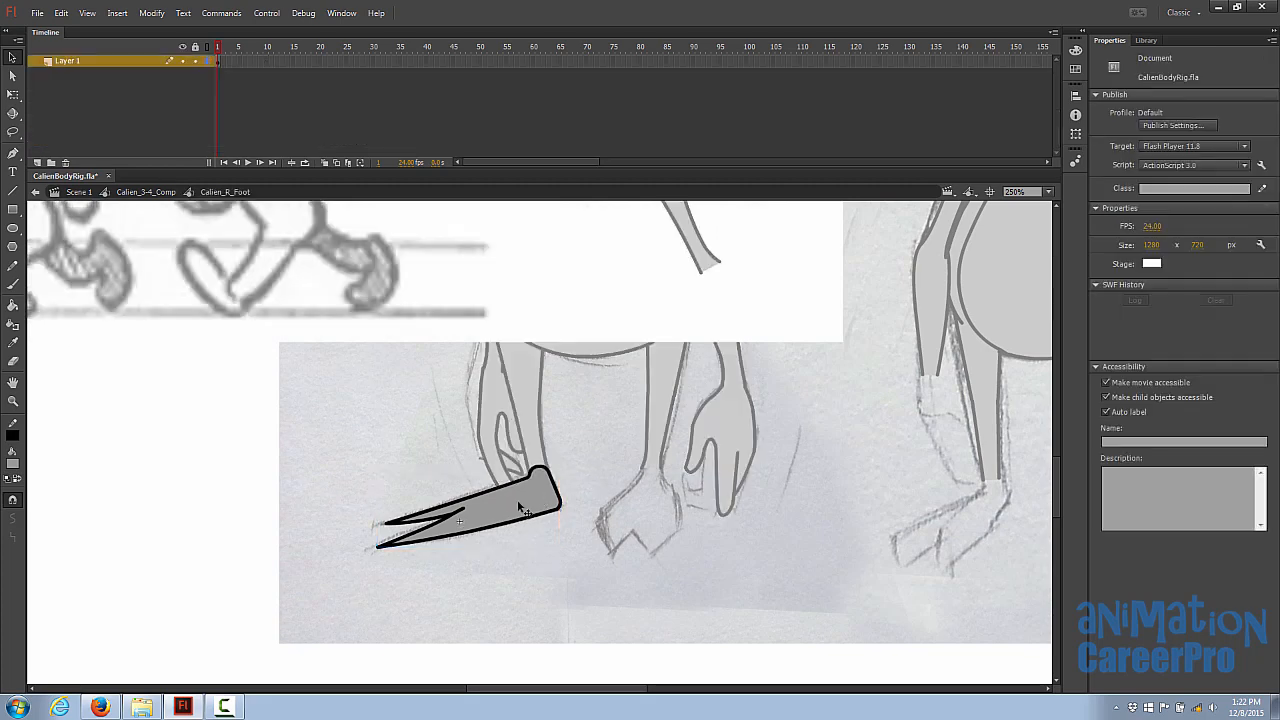
Step: Add a blank keyframe at frame 2 of the foot symbol and turn on onion skinning
left_click(223, 65)
right_click(224, 67)
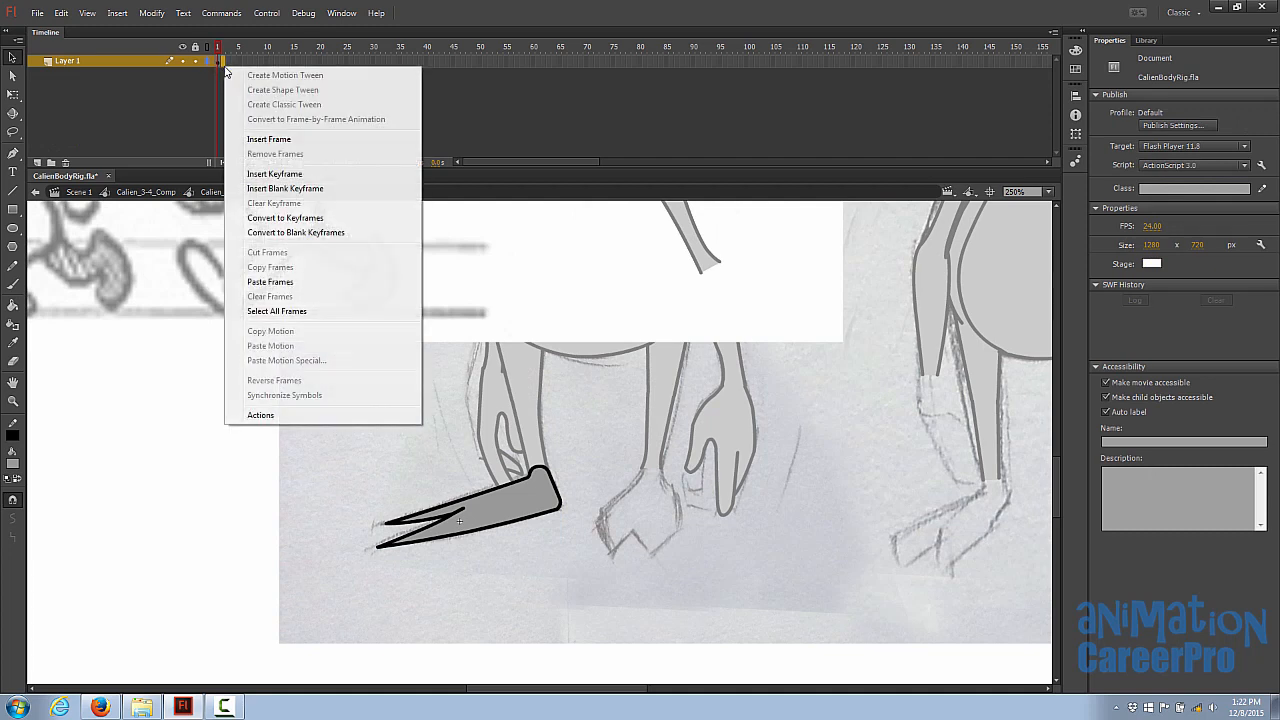
left_click(276, 189)
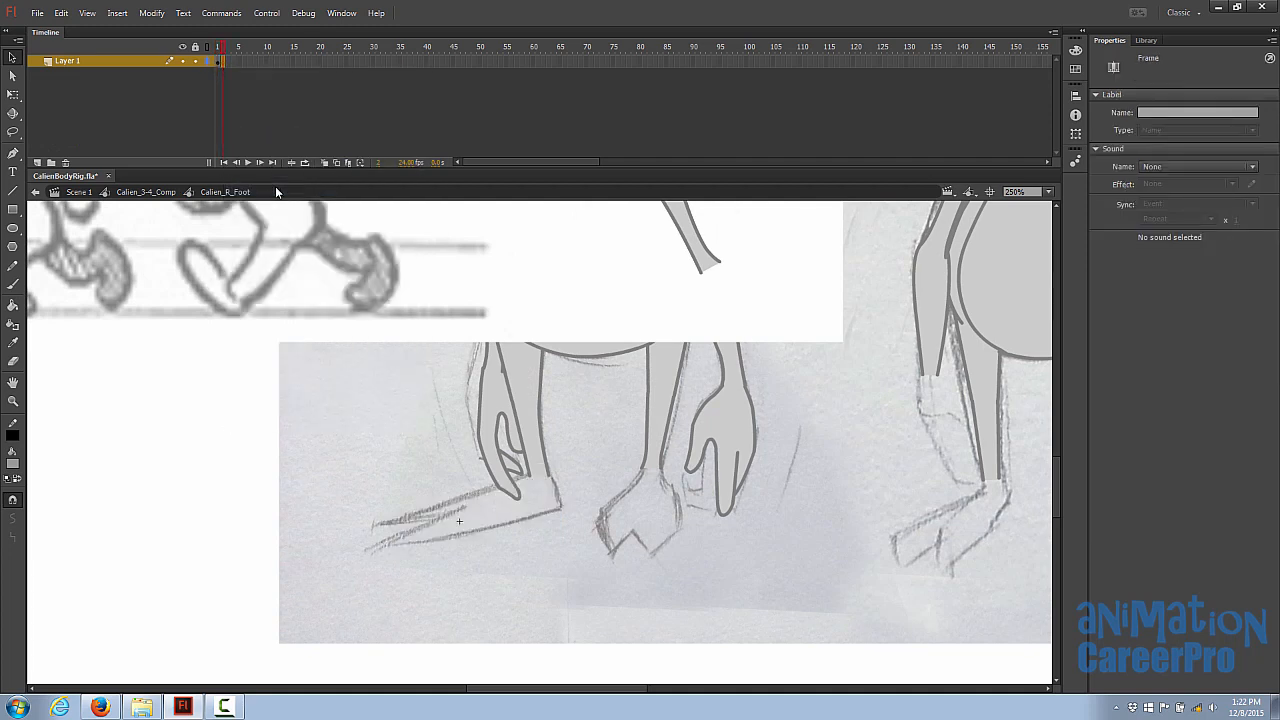
left_click(326, 163)
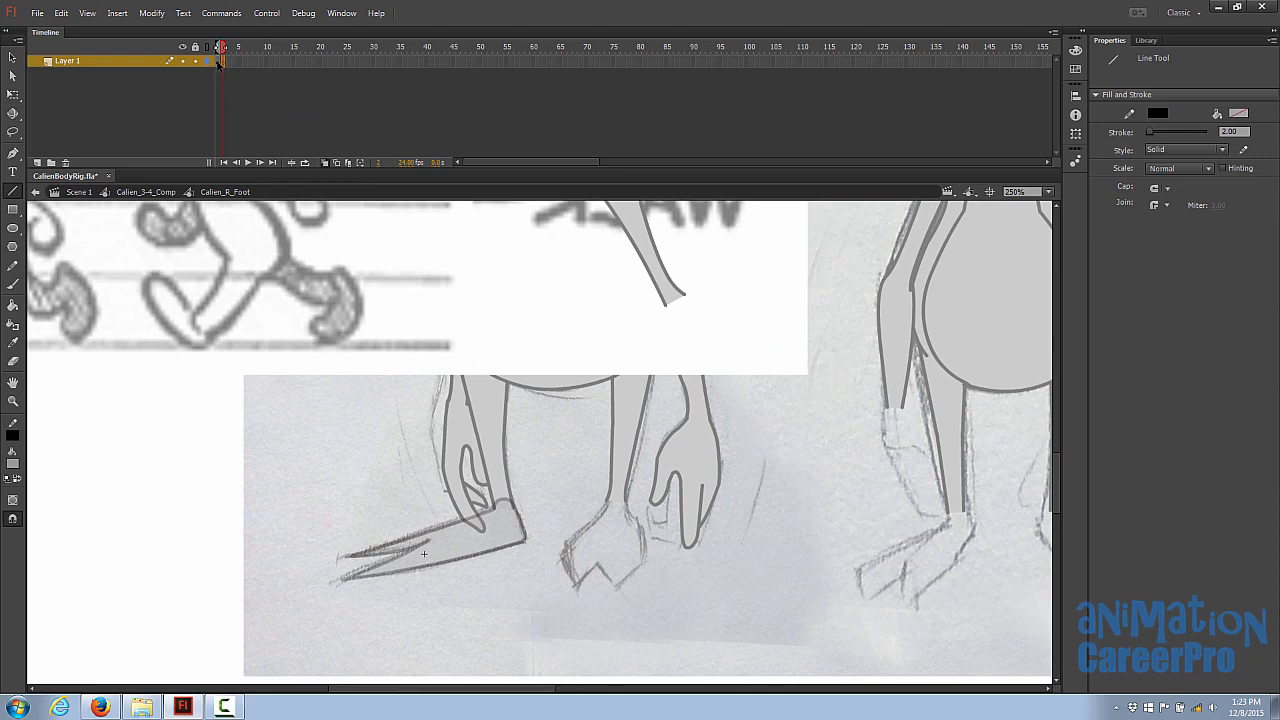
Step: Copy the flat foot artwork from frame 1 into frame 2
left_click(218, 62)
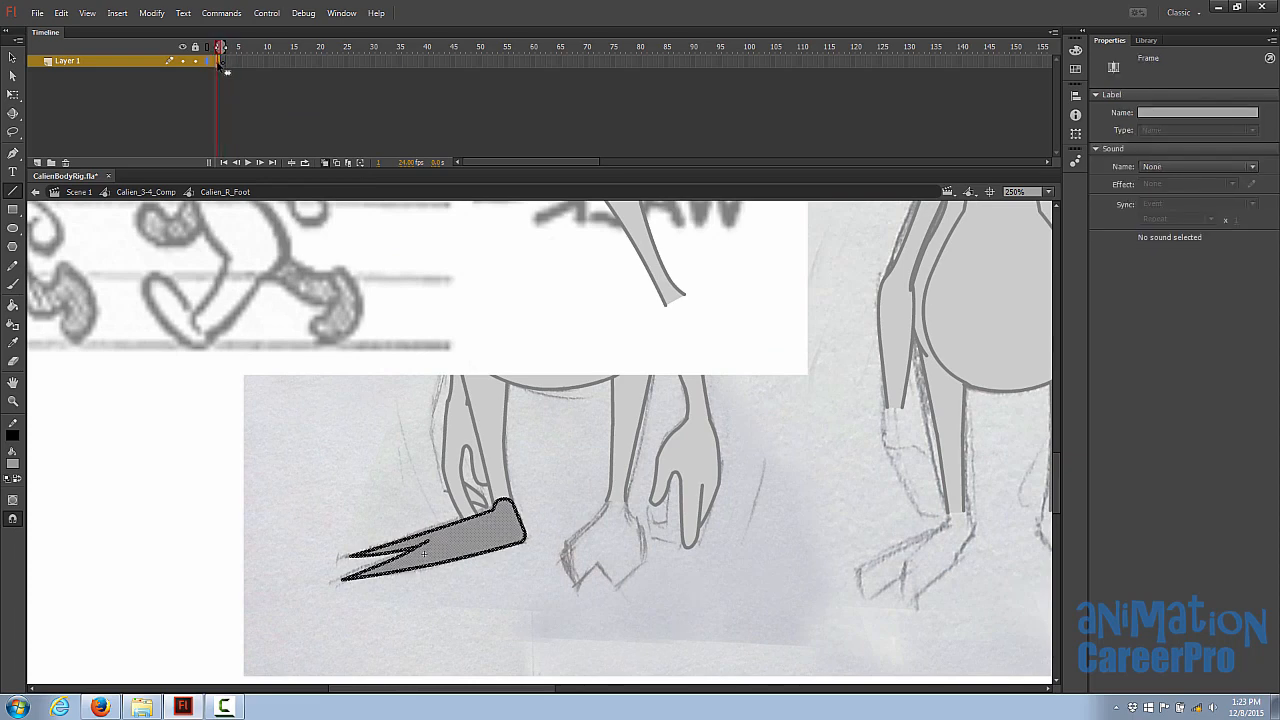
right_click(219, 62)
left_click(270, 264)
left_click(250, 95)
right_click(221, 62)
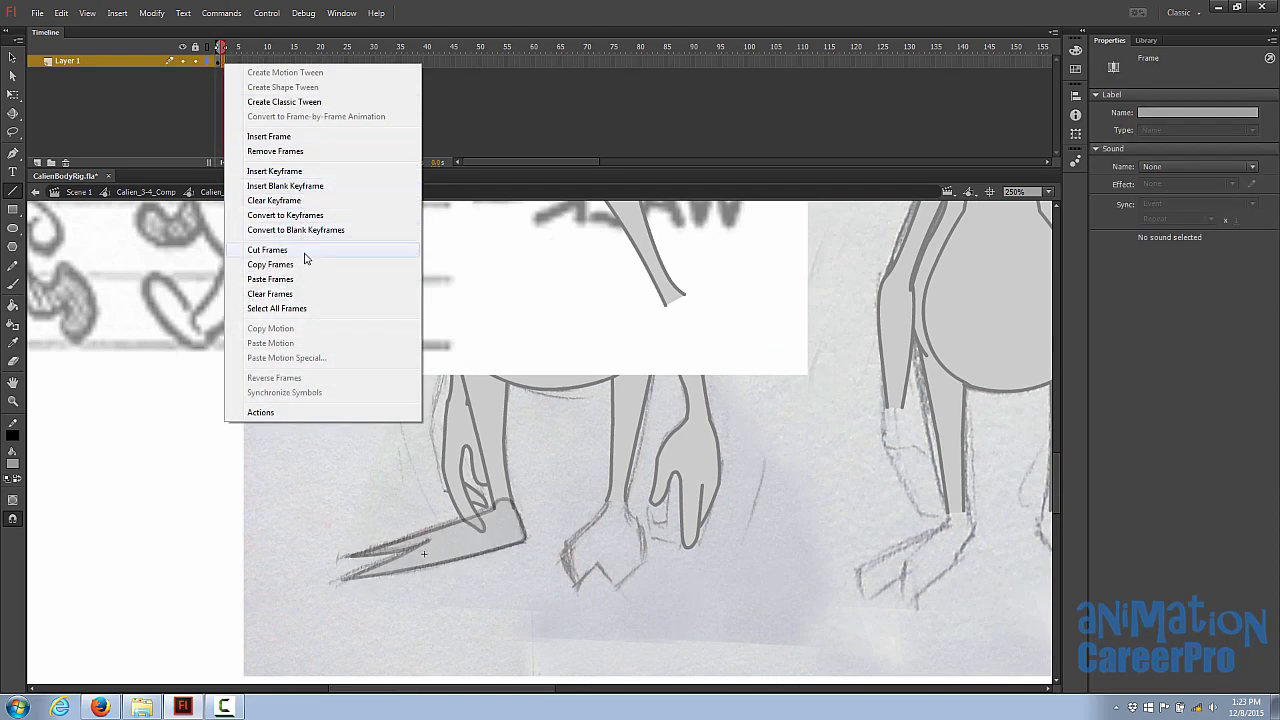
left_click(275, 279)
Step: Delete the gray fill and the heel and ankle part of the outline in frame 2
left_click(468, 511)
key("v")
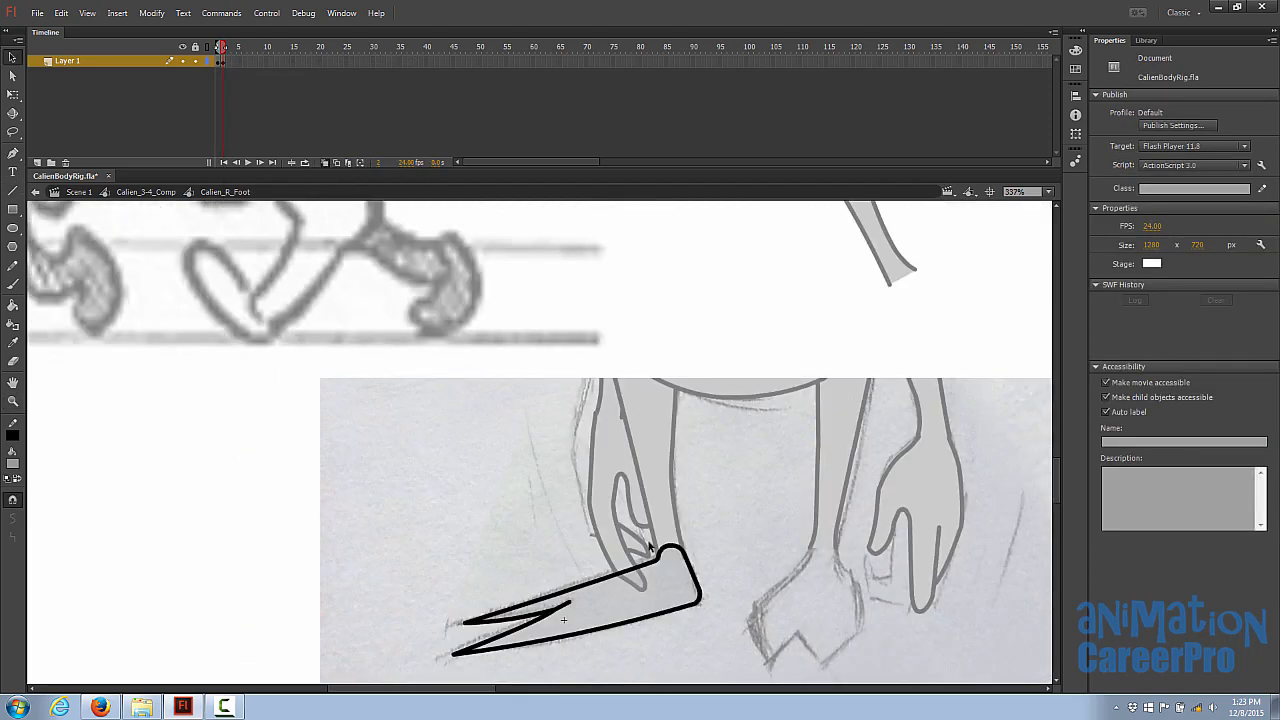
left_click_drag(634, 518, 720, 663)
key("Delete")
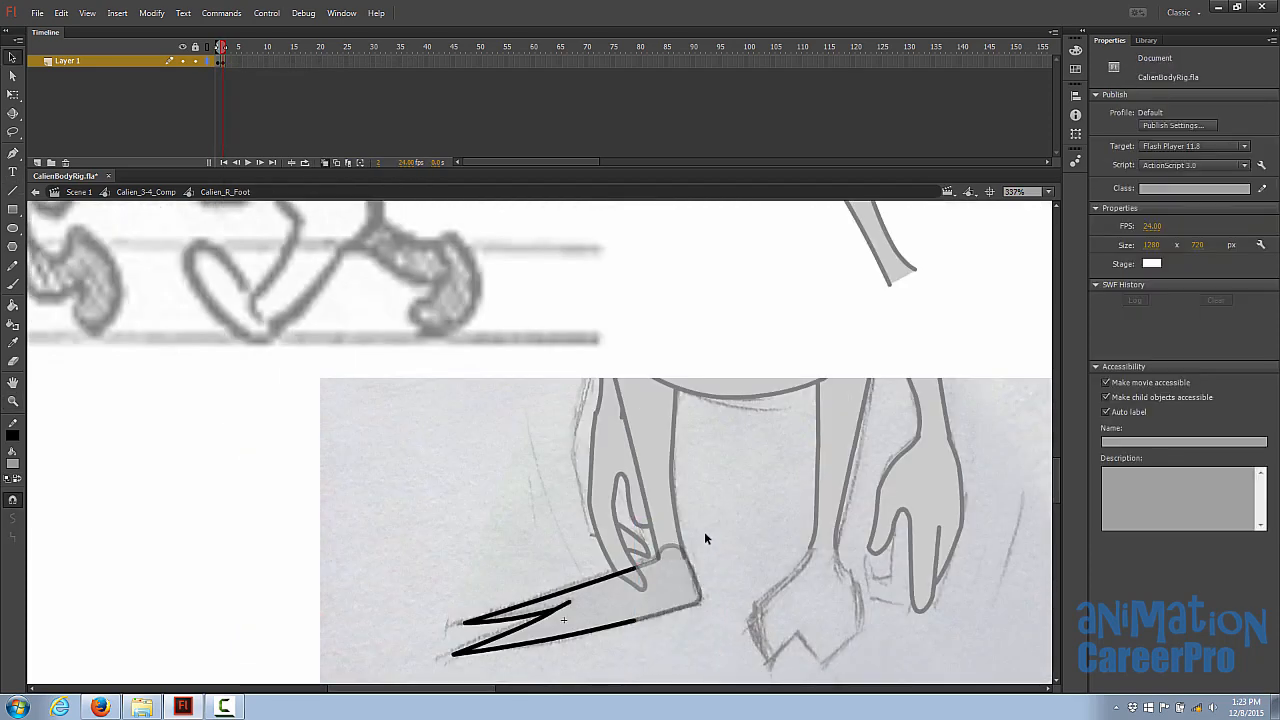
Step: Draw straight lines for a raised heel and ankle on the frame 2 foot and curve its upper edge upward
key("n")
mouse_move(610, 627)
left_mouse_down()
mouse_move(668, 568)
mouse_move(663, 540)
mouse_move(624, 516)
left_mouse_up()
key("v")
left_click_drag(596, 583, 575, 584)
key("n")
mouse_move(603, 535)
left_mouse_down()
mouse_move(574, 585)
mouse_move(618, 542)
mouse_move(613, 565)
left_mouse_up()
key("v")
key("z")
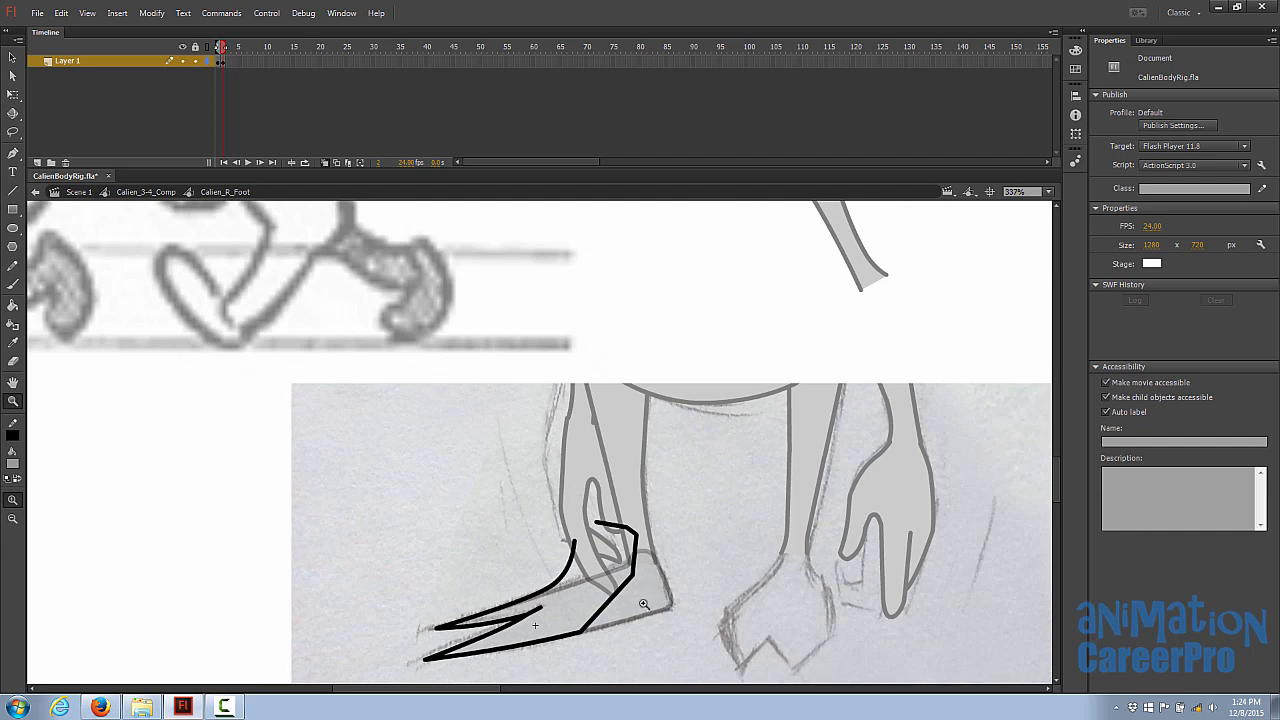
Step: Select the ankle's top and back lines in frame 2 and nudge them toward the toes and slightly upward
key("v")
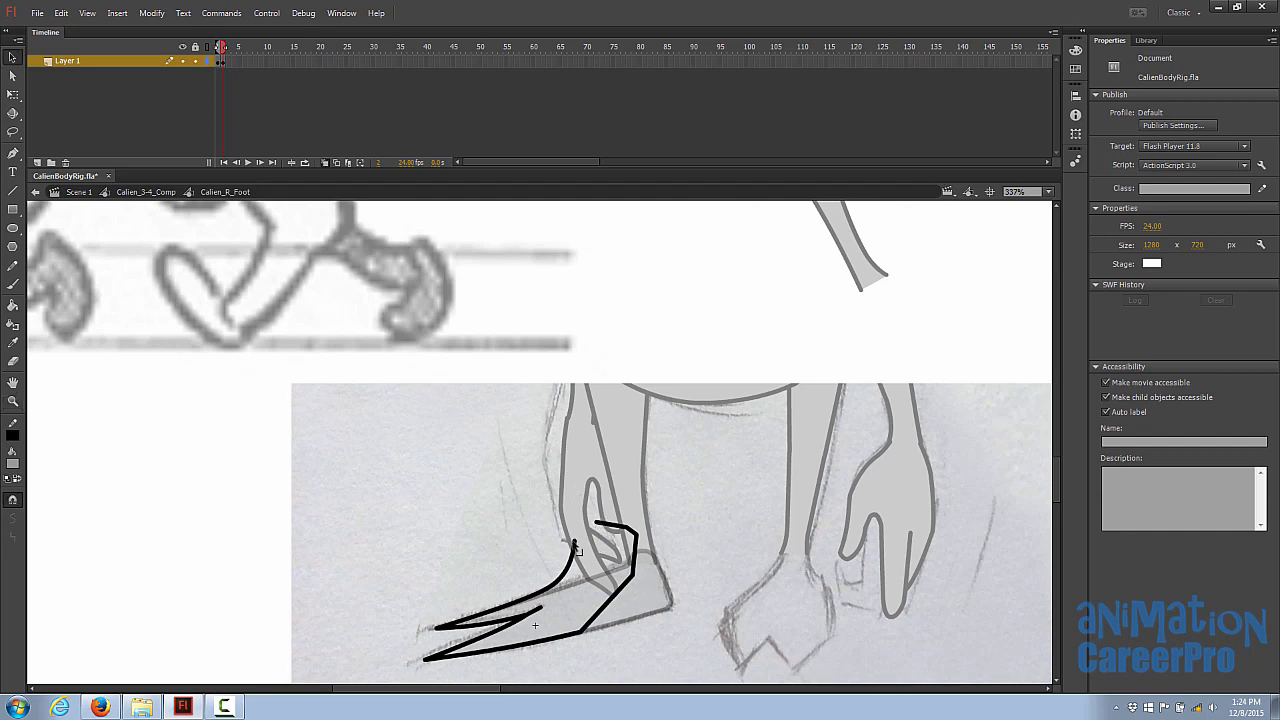
left_click(612, 525)
left_click(635, 555, "shift")
key("Left")
key("Left")
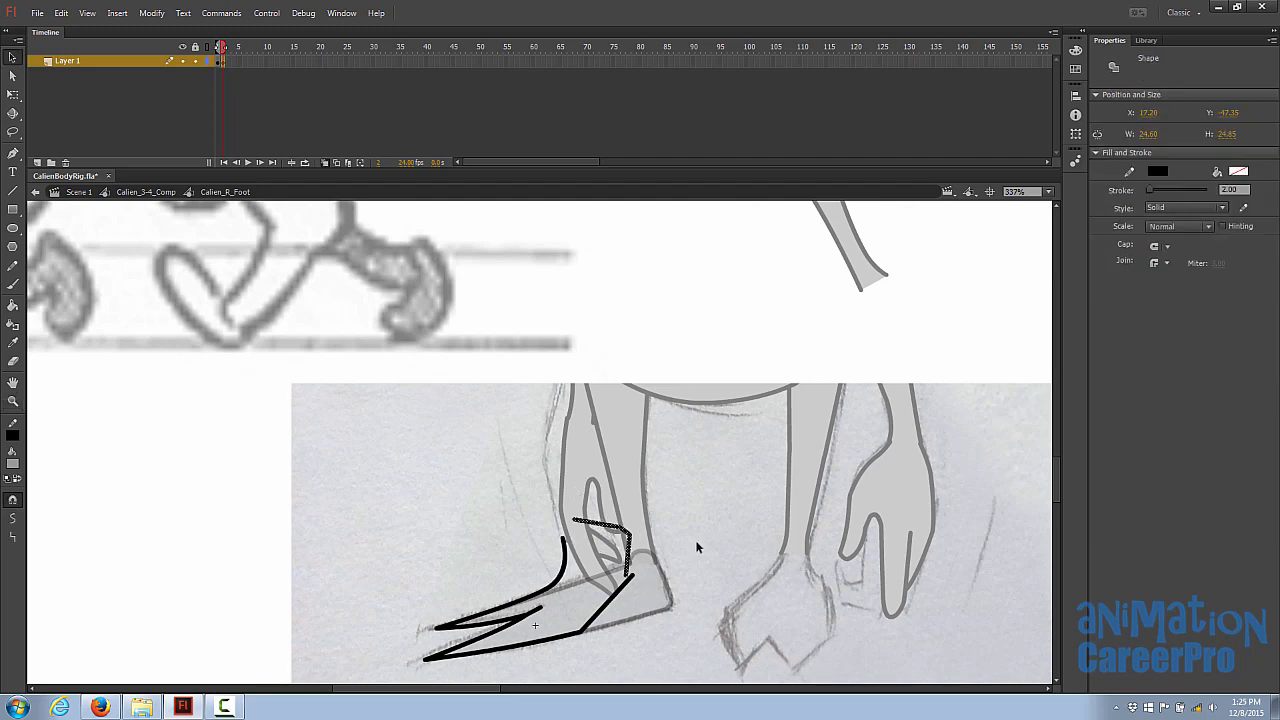
key("Up")
key("Up")
key("Left")
key("Left")
Step: Reconnect the nudged ankle lines to the foot and bend the heel, back and top lines into smooth curves
left_click(582, 545)
left_click_drag(575, 541, 549, 548)
mouse_move(554, 570)
left_mouse_down()
mouse_move(545, 587)
mouse_move(622, 587)
mouse_move(619, 571)
mouse_move(609, 596)
left_mouse_up()
key("z")
left_click(605, 546)
key("v")
left_click_drag(533, 388, 533, 372)
left_click_drag(580, 426, 573, 430)
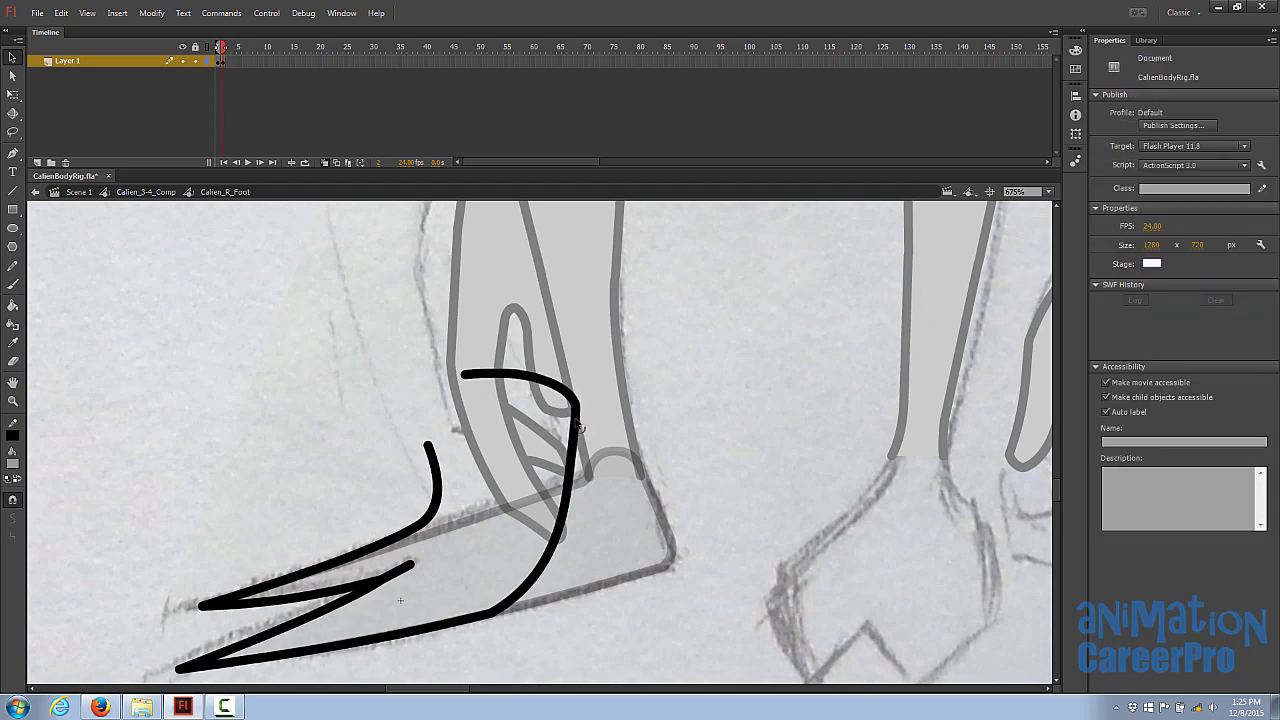
key("z")
left_click(612, 439, "alt")
key("v")
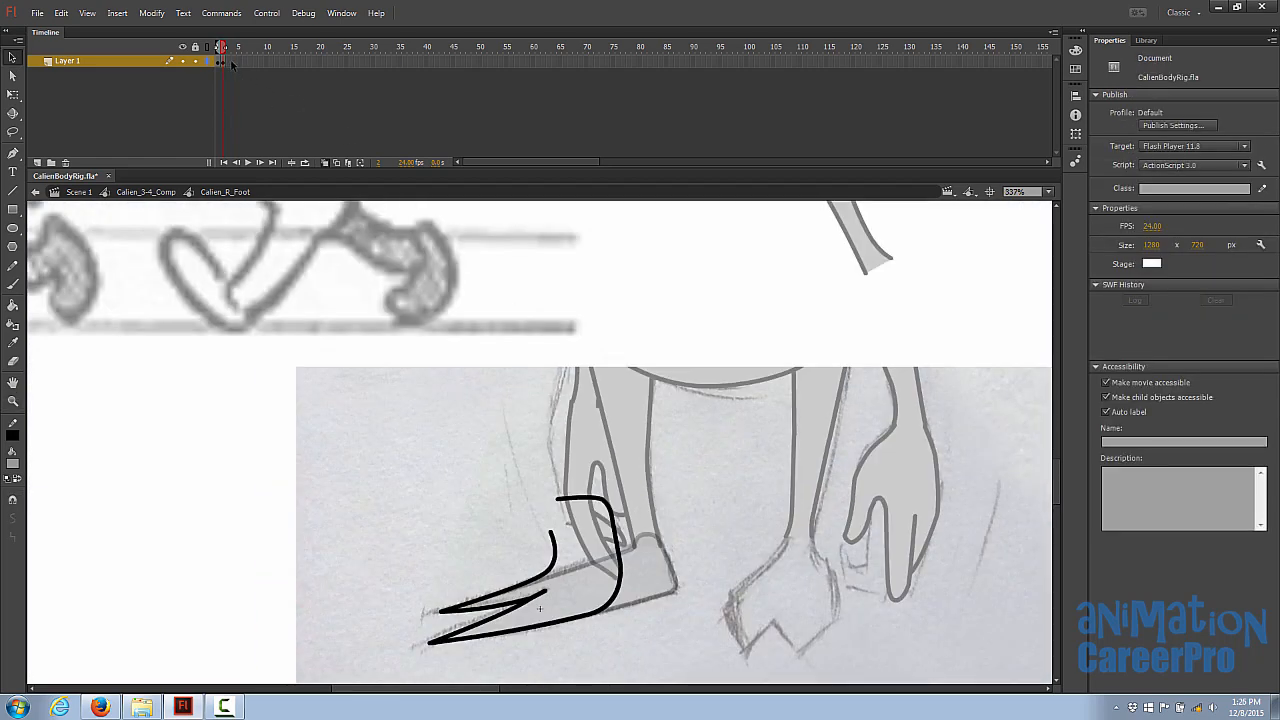
Step: Add a keyframe at frame 3 and paste the frame 2 foot outline into it
left_click(228, 64)
left_click(228, 62)
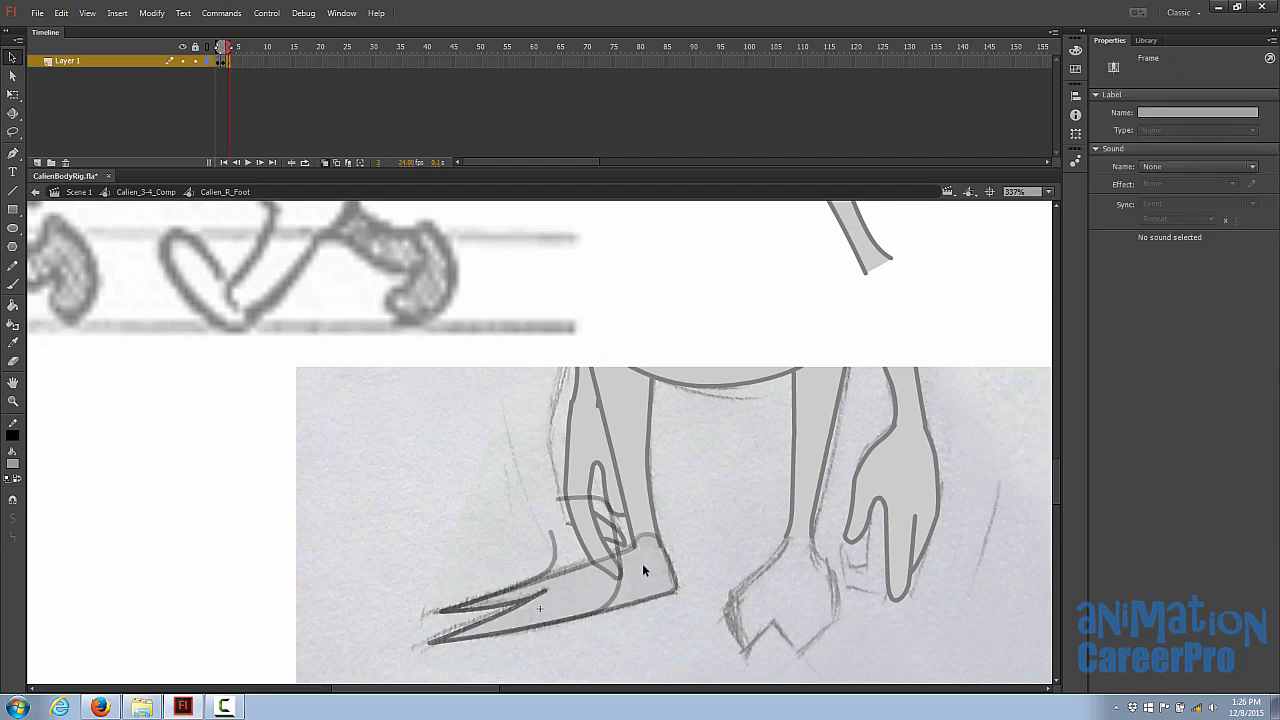
key("n")
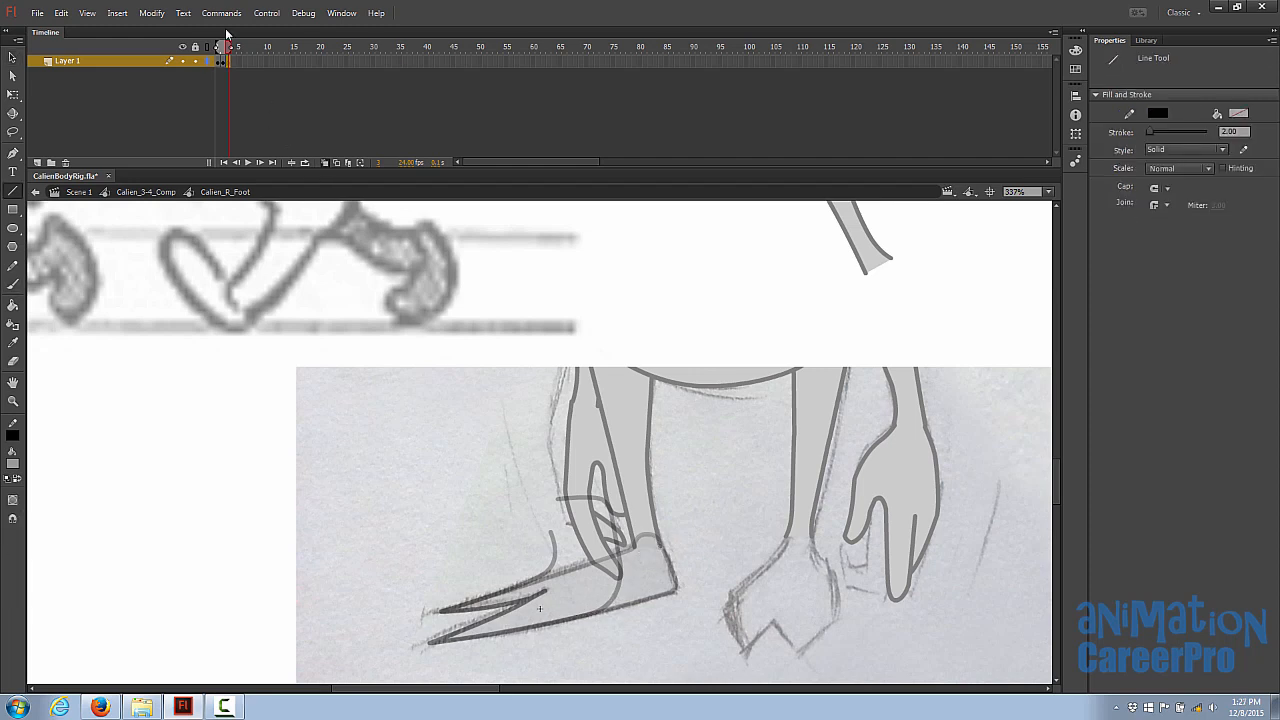
left_click(225, 62)
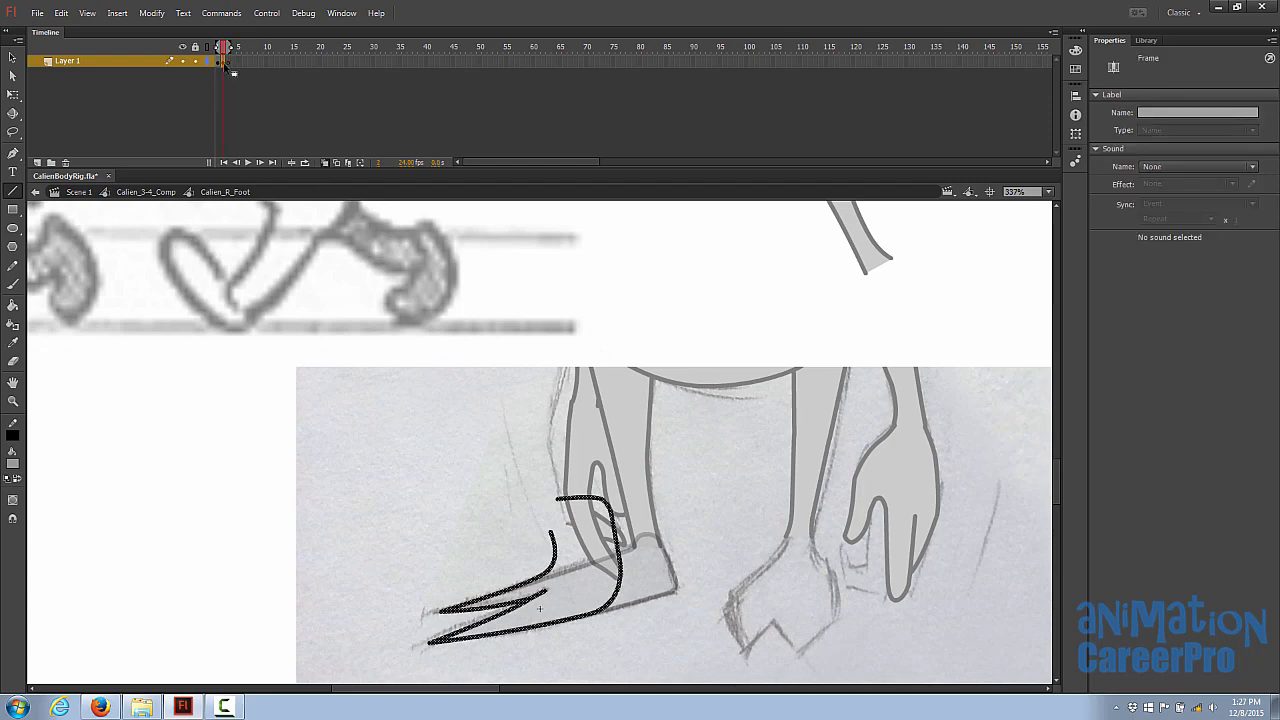
right_click(223, 65)
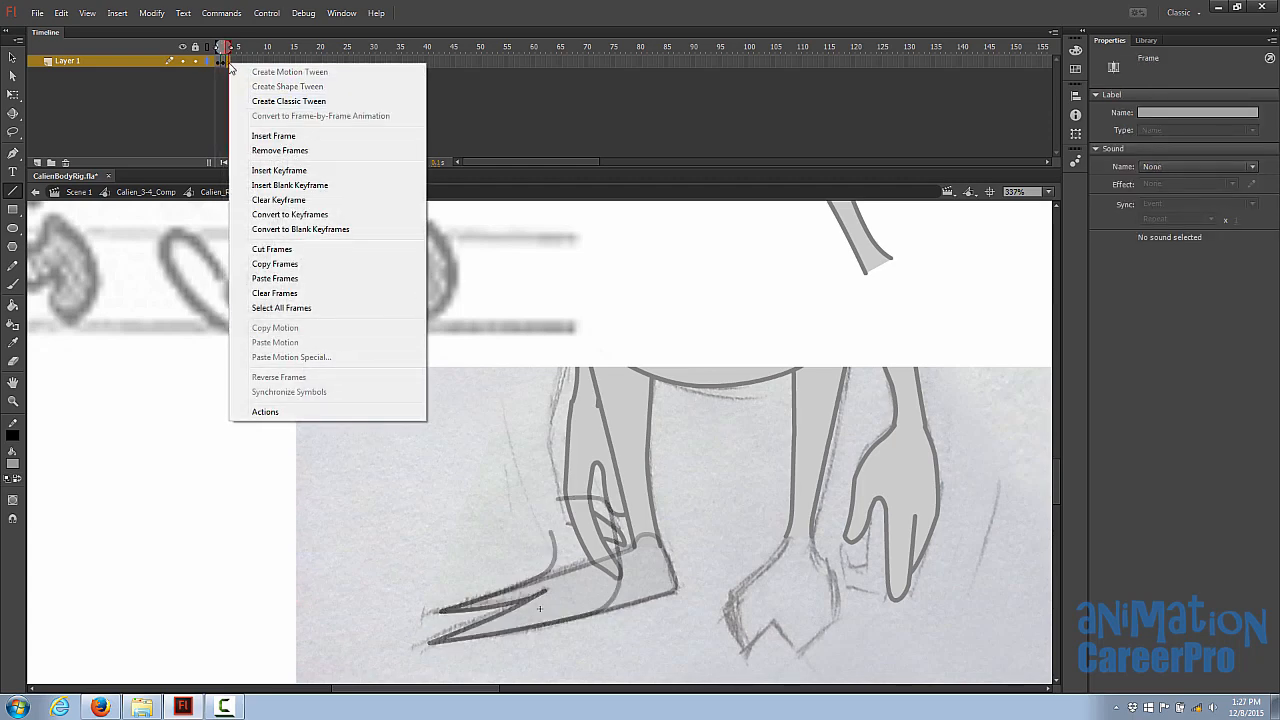
left_click(285, 279)
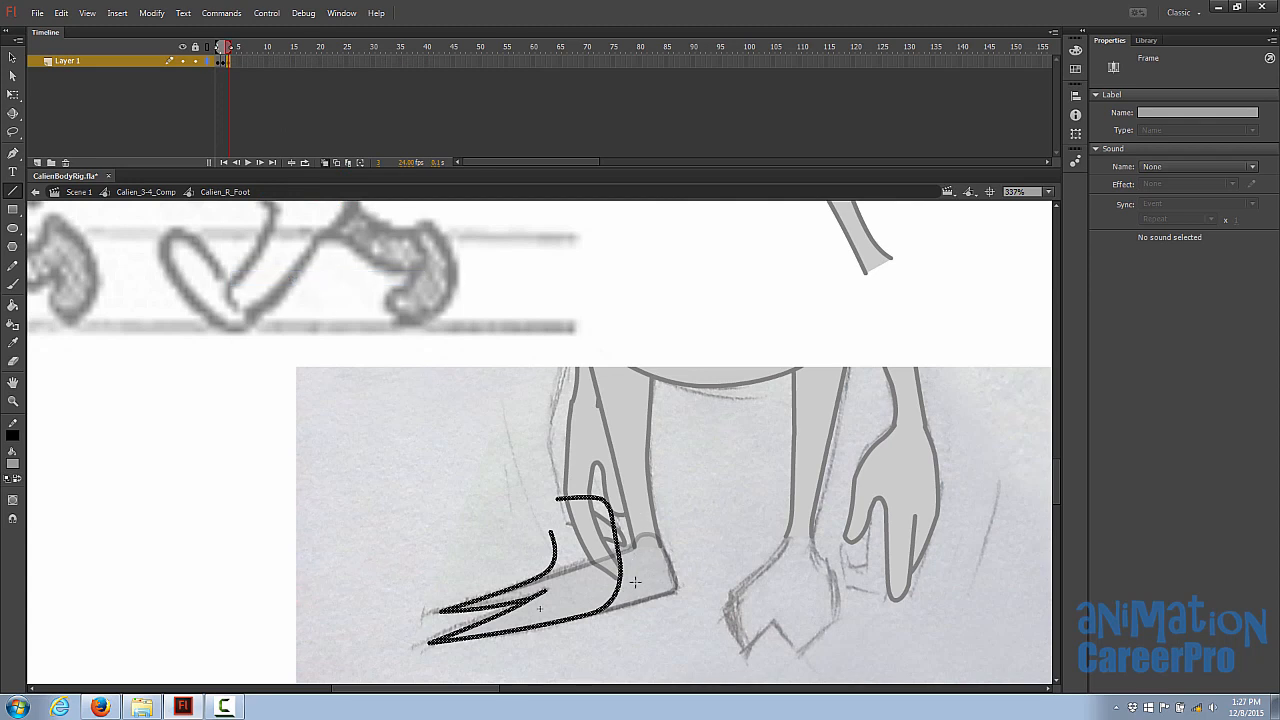
Step: Detach the ankle's top and back lines in frame 3 and shift the open ends of the foot outline toward the heel
key("v")
key("v")
left_click(592, 538)
mouse_move(551, 532)
left_mouse_down()
mouse_move(574, 545)
mouse_move(746, 514)
left_mouse_up()
left_click(617, 537)
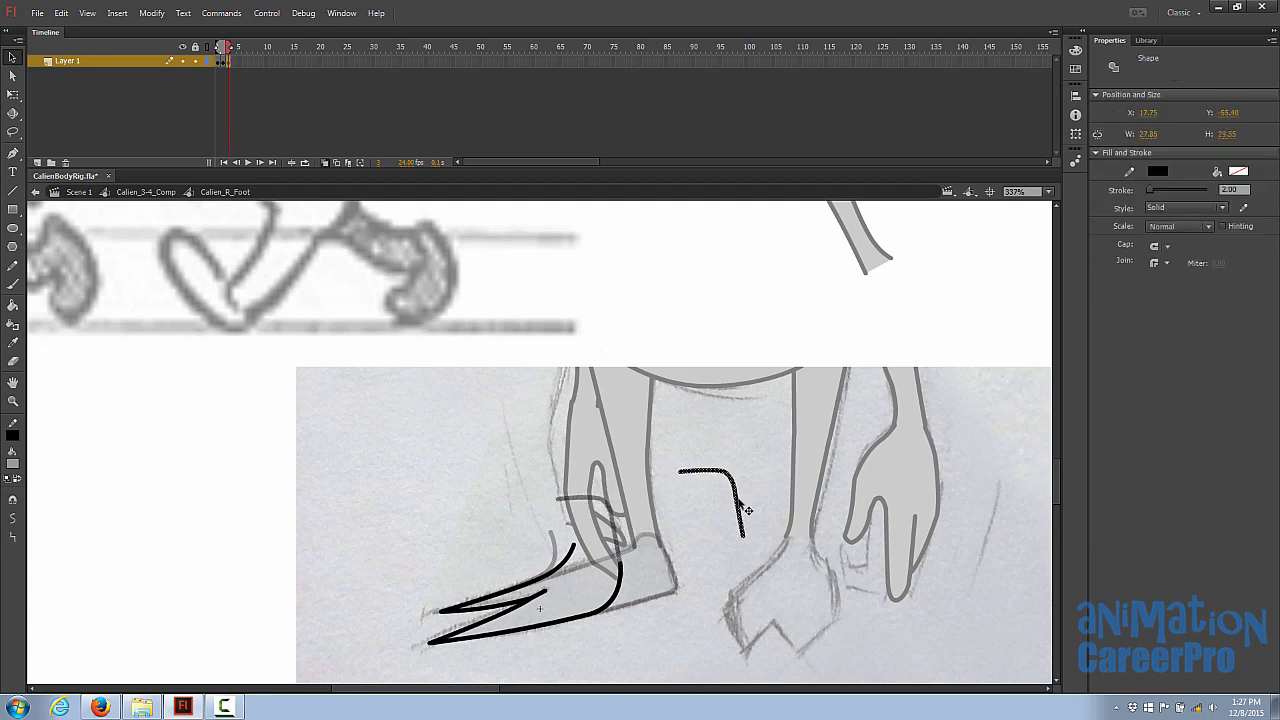
left_click(690, 550)
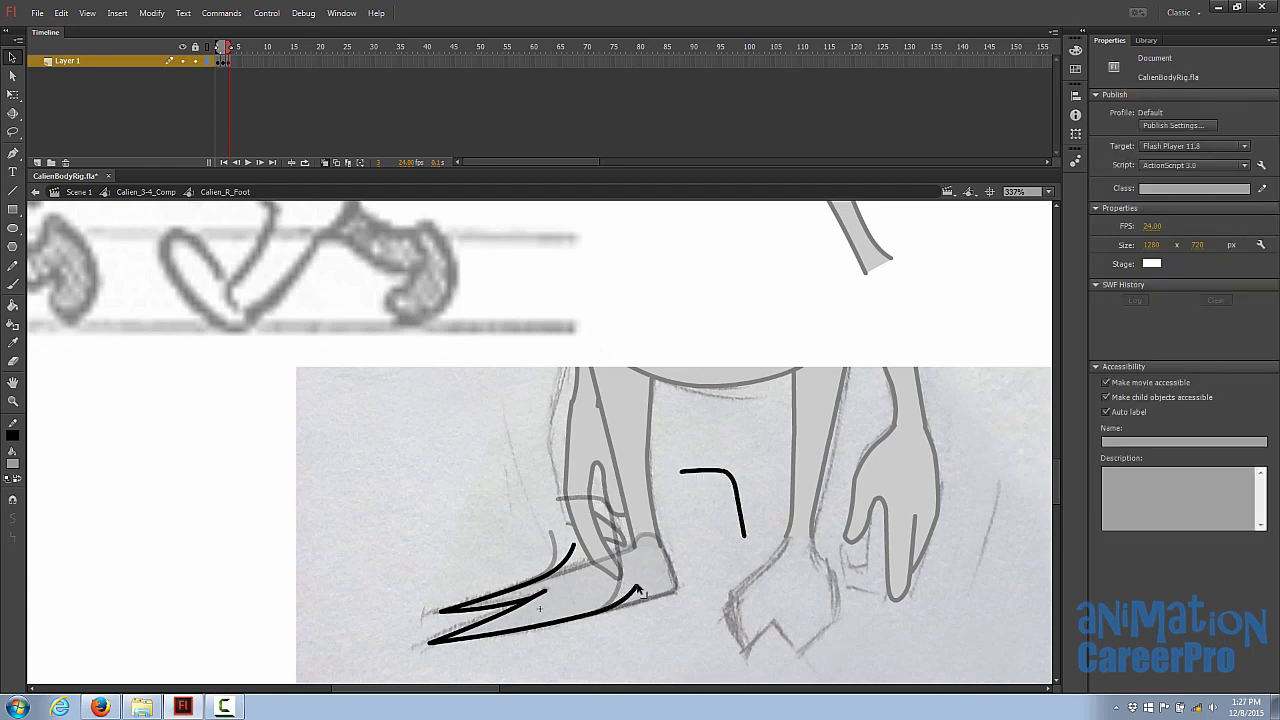
Step: Rotate the detached ankle piece, snap it onto the frame 3 heel and adjust the front and back foot curves
left_click(741, 505)
key("q")
left_click_drag(732, 560, 731, 560)
mouse_move(736, 516)
left_mouse_down()
mouse_move(655, 540)
mouse_move(640, 586)
left_mouse_up()
left_click(520, 555)
left_click(13, 500)
mouse_move(574, 545)
left_mouse_down()
mouse_move(591, 525)
mouse_move(583, 541)
left_mouse_up()
left_click_drag(644, 568, 649, 570)
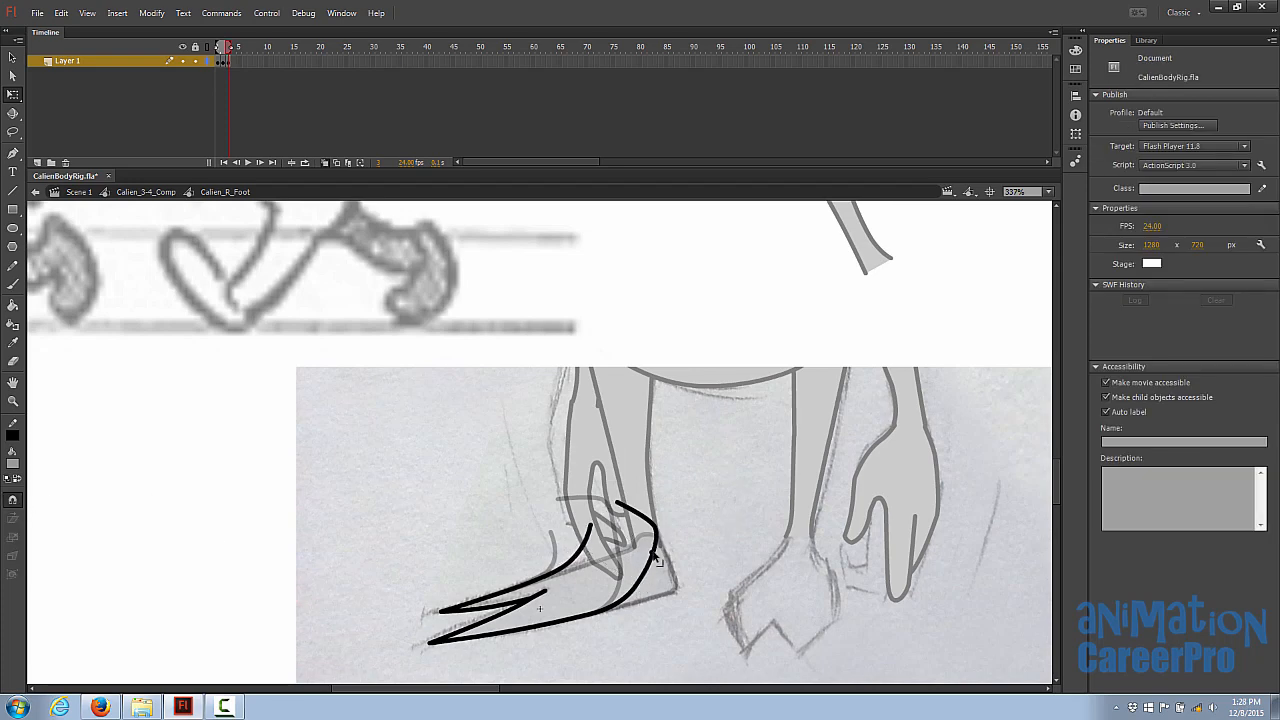
Step: Close the front of the frame 3 ankle with a line and round it into the ankle top
key("z")
left_click(618, 519)
key("n")
mouse_move(538, 410)
left_mouse_down()
mouse_move(499, 415)
mouse_move(487, 454)
mouse_move(486, 433)
left_mouse_up()
key("v")
left_click_drag(519, 412, 517, 406)
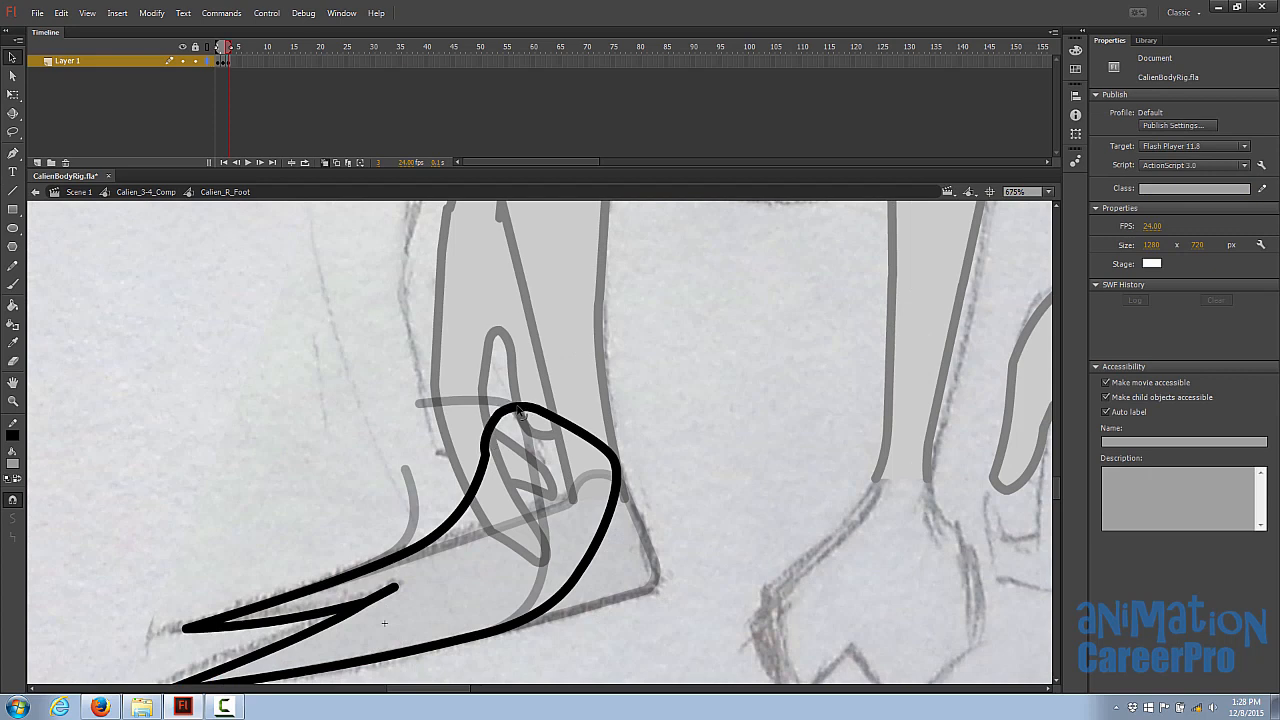
Step: Close the front of the frame 2 ankle with two connected lines and bend them into a rounded corner
key("n")
left_click_drag(419, 404, 391, 428)
left_click_drag(391, 428, 405, 468)
left_click(12, 518)
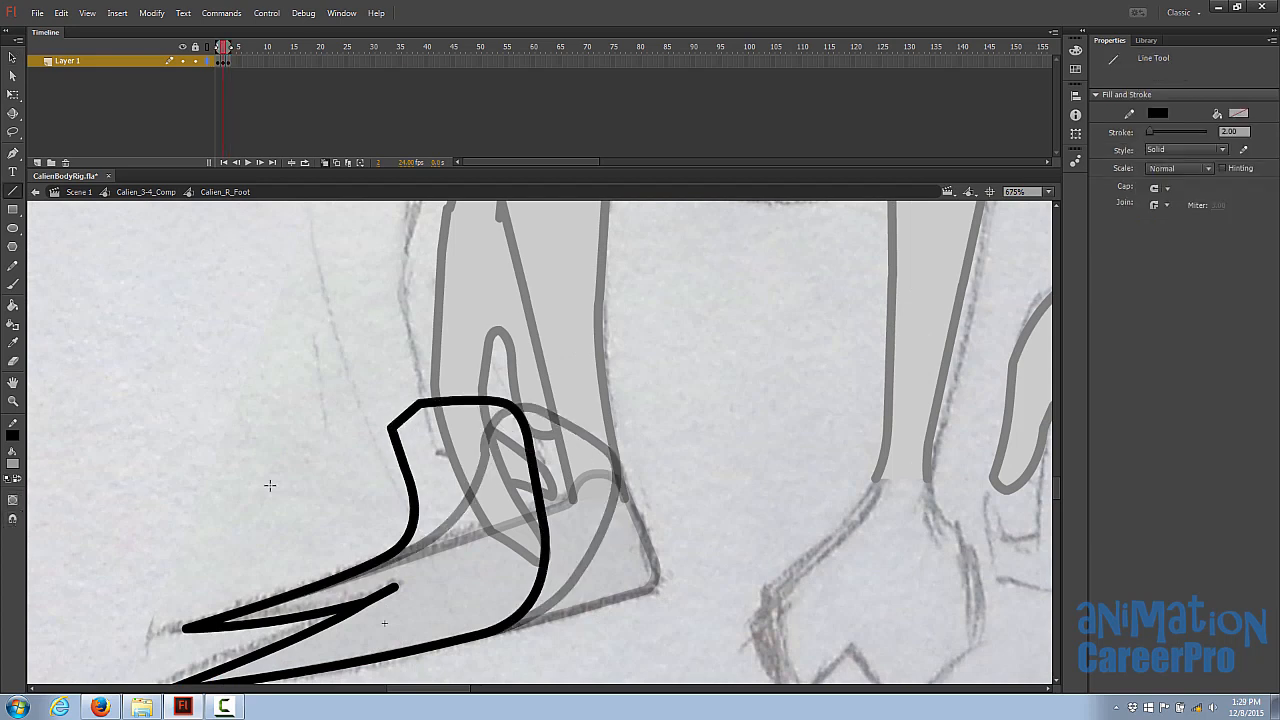
key("v")
left_click_drag(405, 416, 401, 411)
left_click_drag(400, 450, 391, 449)
Step: Fill the foot shapes in frames 2 and 3 with gray, turn off onion skinning and review the poses
key("k")
left_click(464, 466)
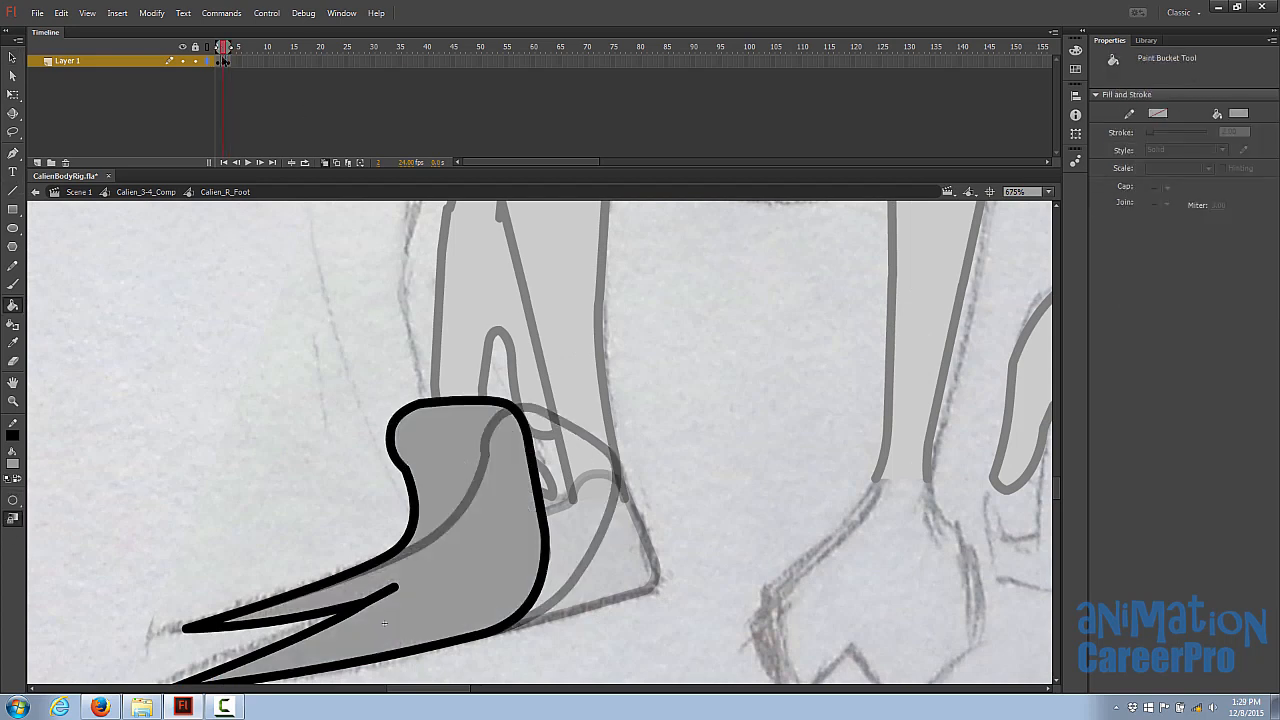
key(".")
left_click(495, 463)
left_click(325, 163)
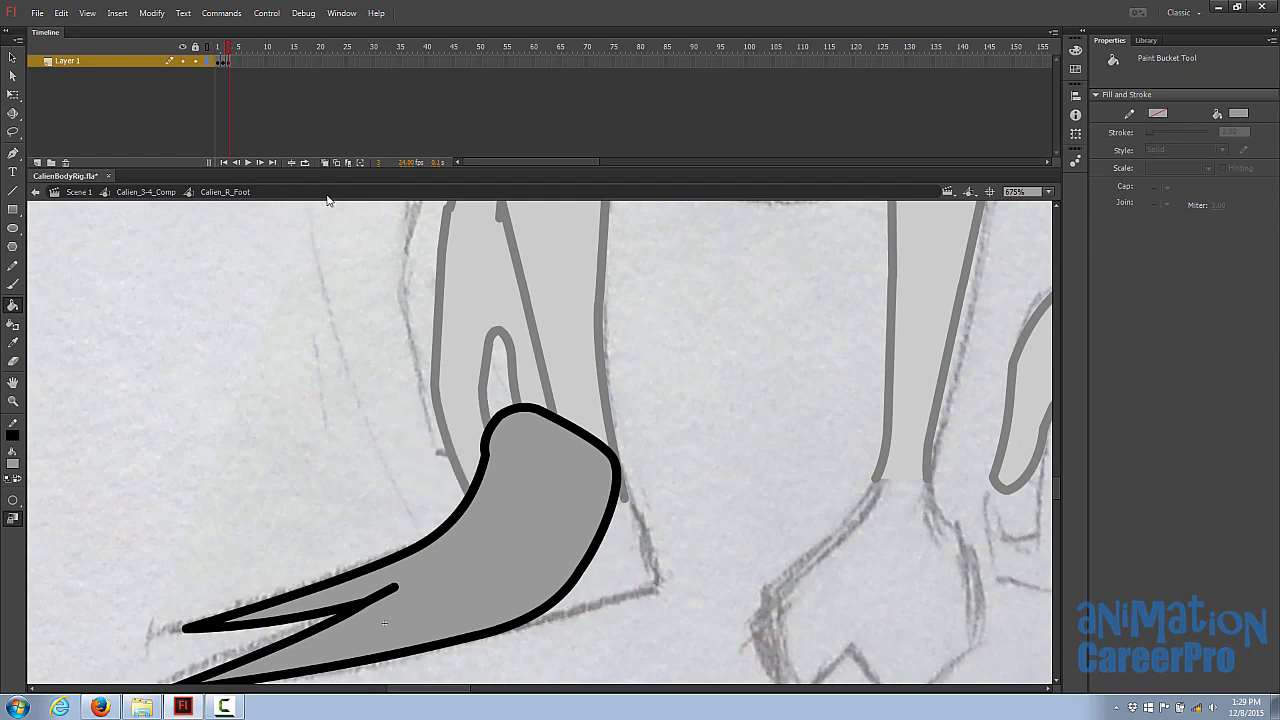
key("z")
left_click(466, 349, "alt")
left_click_drag(231, 49, 232, 62)
left_click_drag(454, 296, 480, 321)
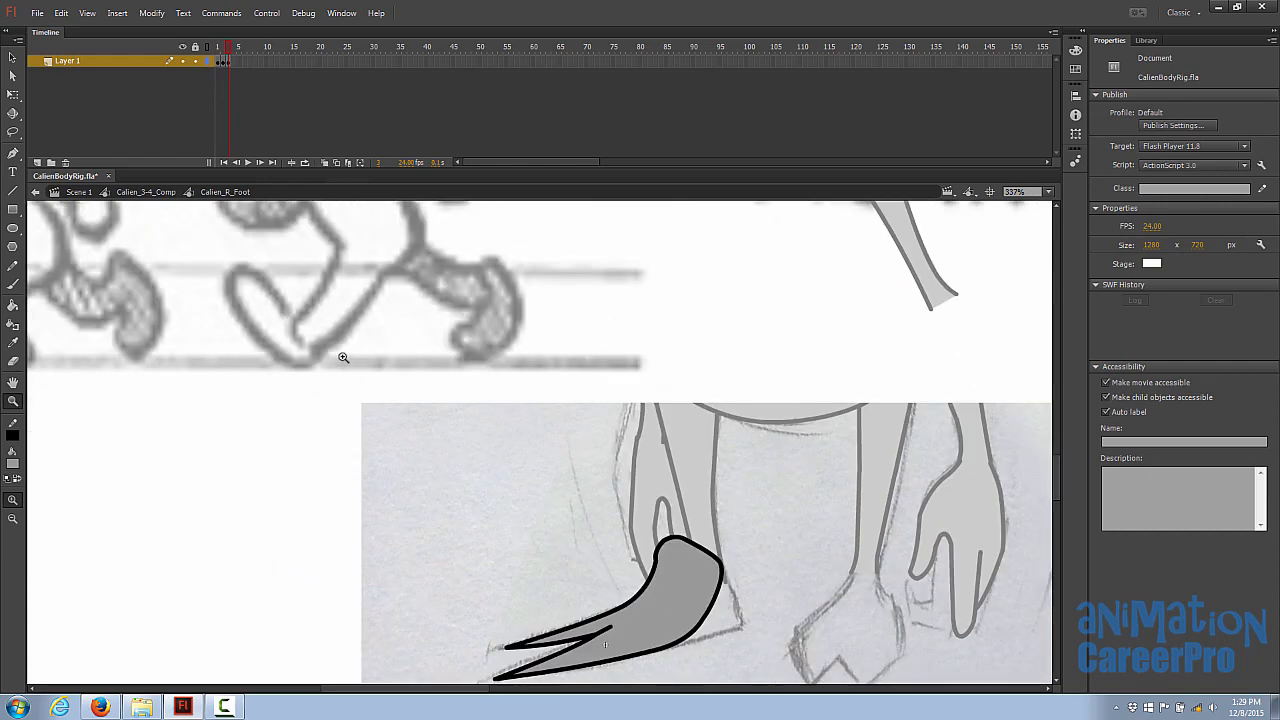
left_click_drag(511, 498, 454, 360)
left_click_drag(533, 416, 559, 549)
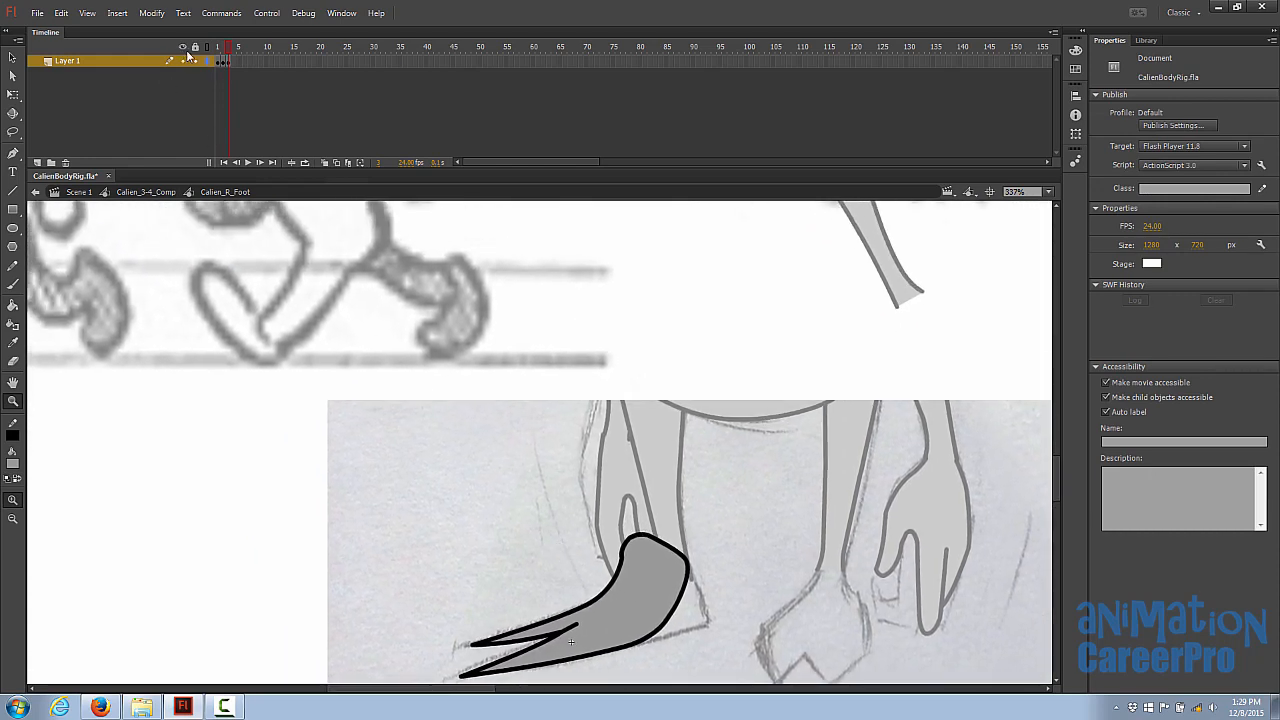
Step: Insert an extra keyframe at frame 2 containing a copy of the flat foot from frame 1
left_click(222, 62)
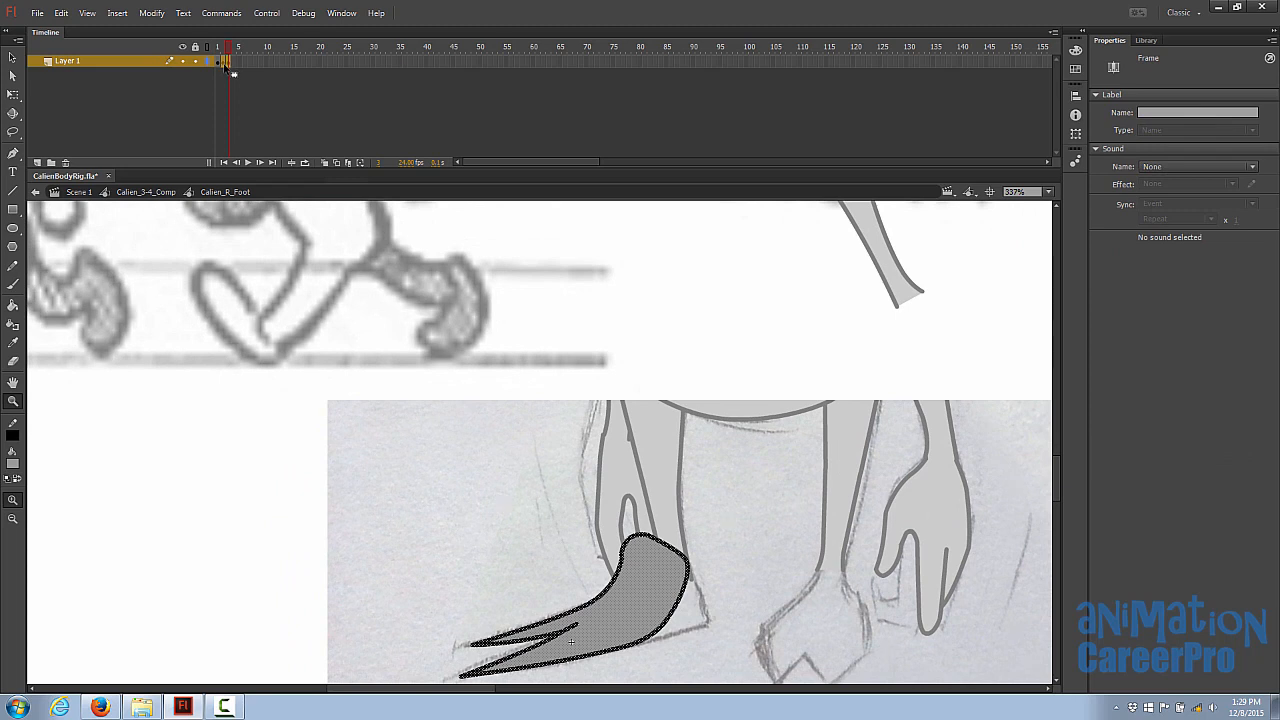
left_click(223, 62)
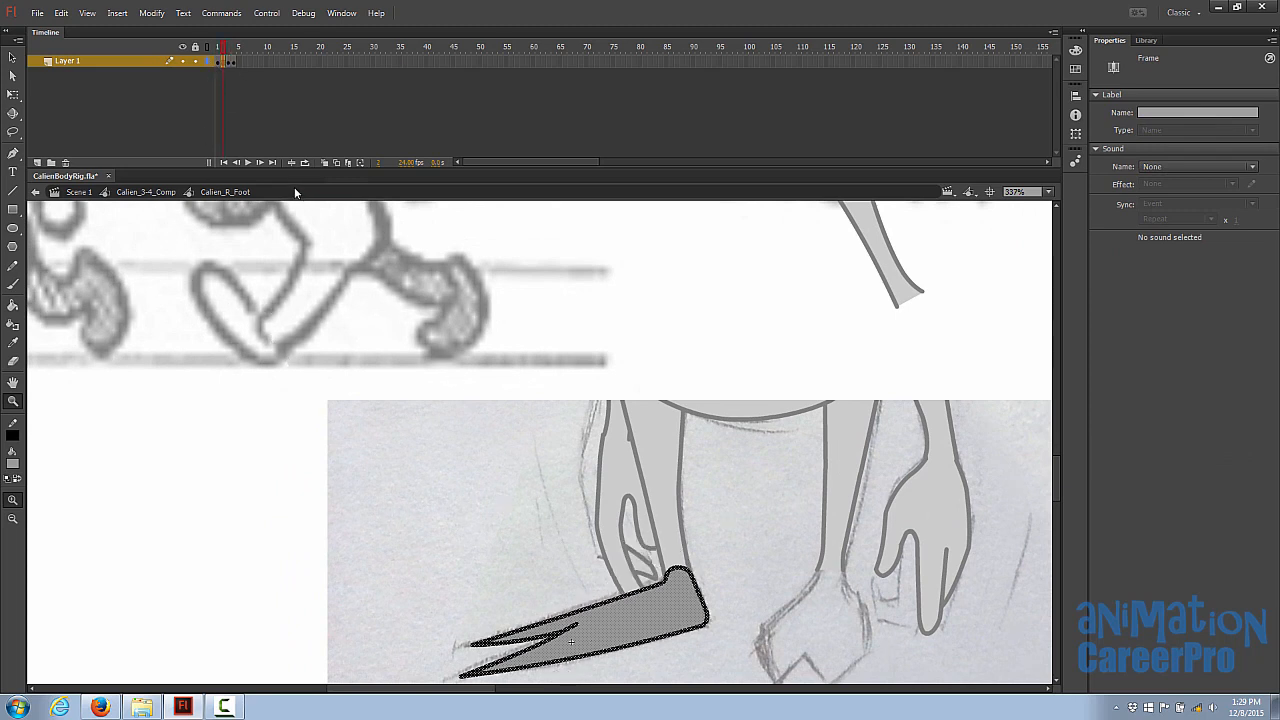
right_click(220, 63)
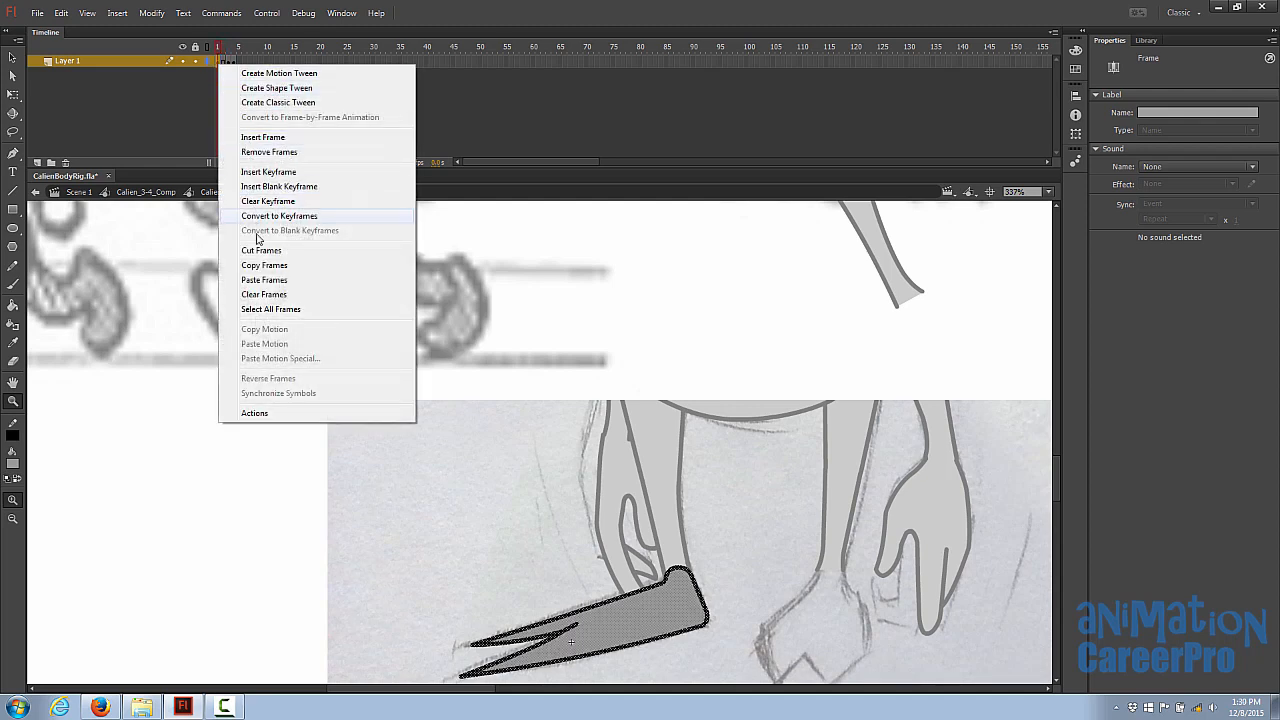
left_click(264, 265)
right_click(224, 62)
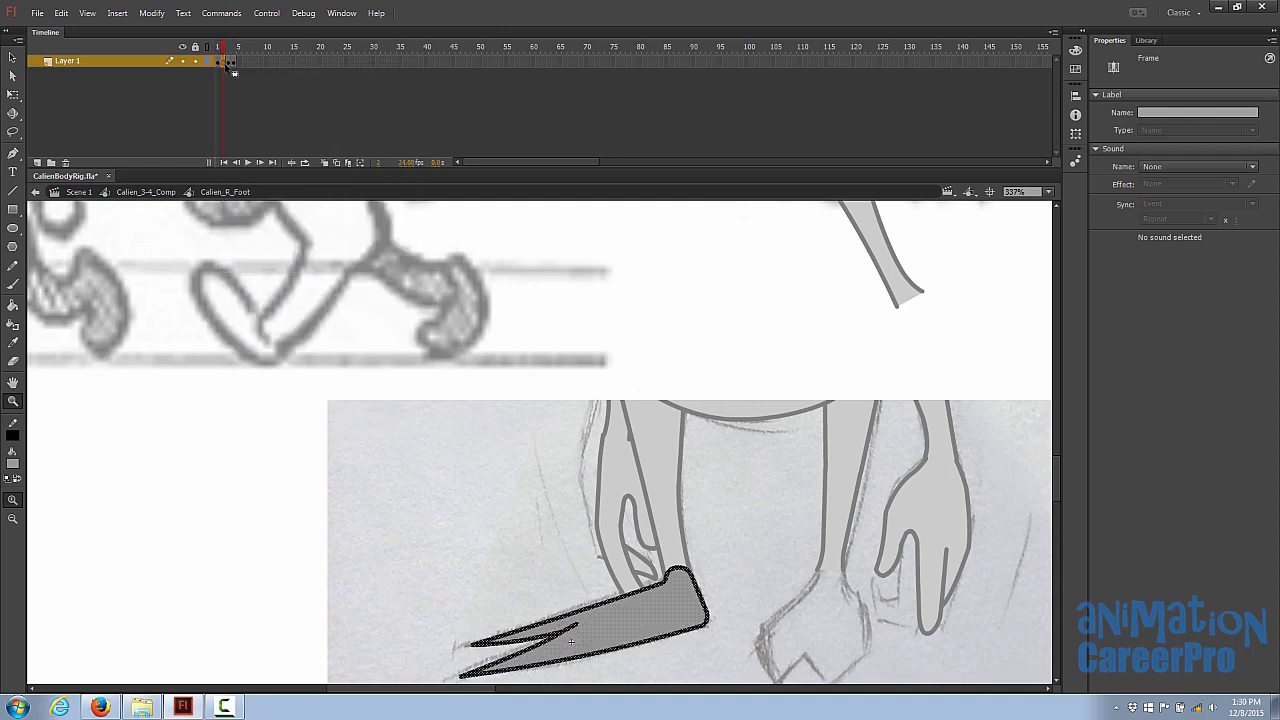
left_click(272, 280)
left_click_drag(569, 476, 555, 418)
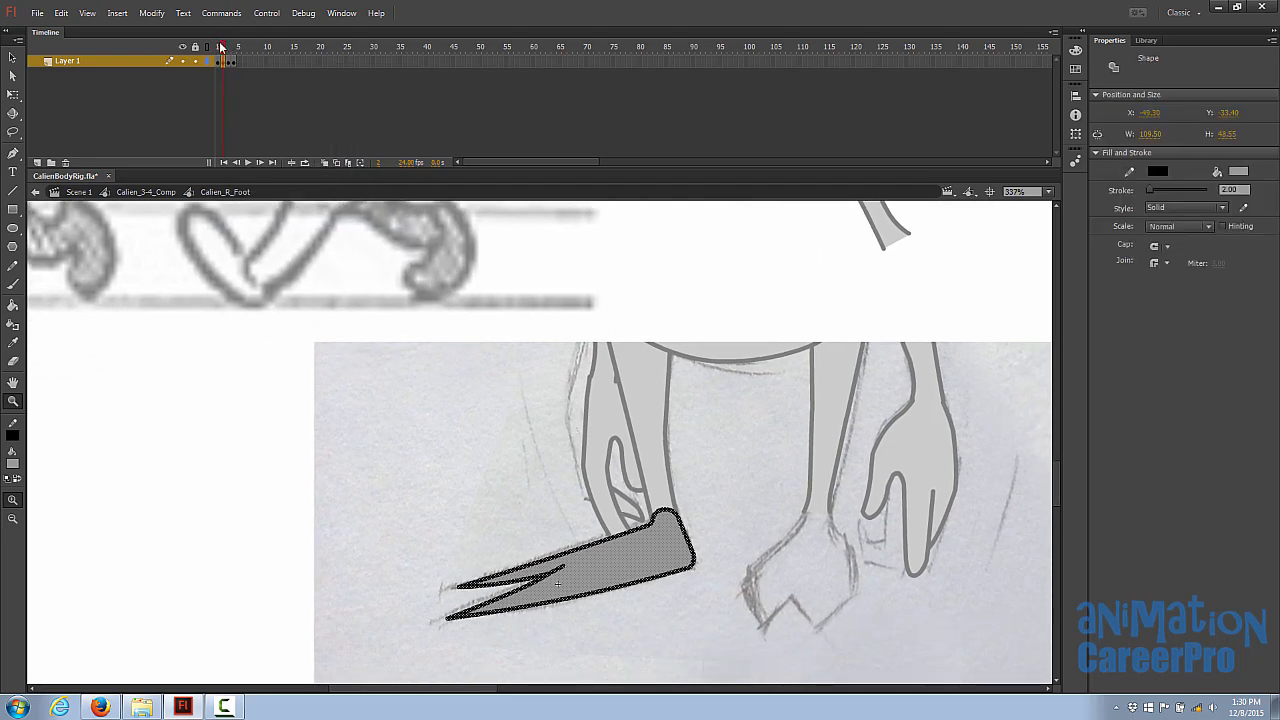
left_click_drag(221, 47, 221, 46)
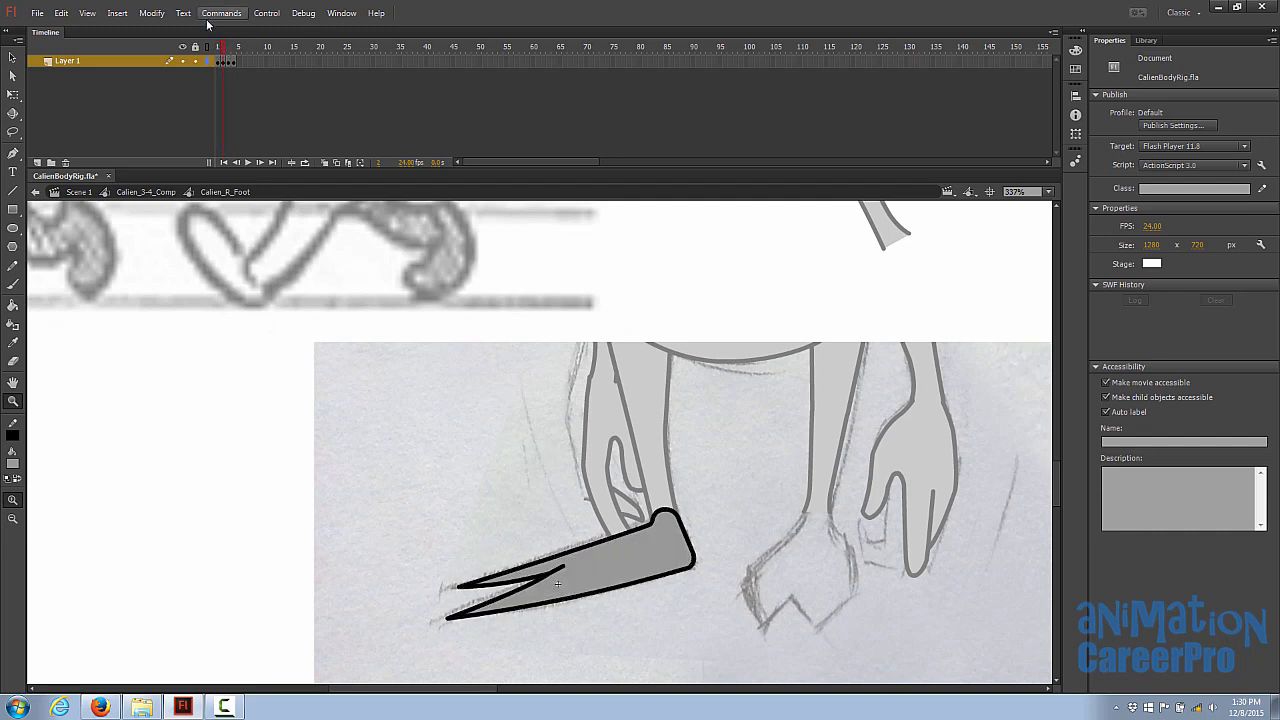
Step: Delete the gray fill of the frame 2 foot, keeping only its outline
key("b")
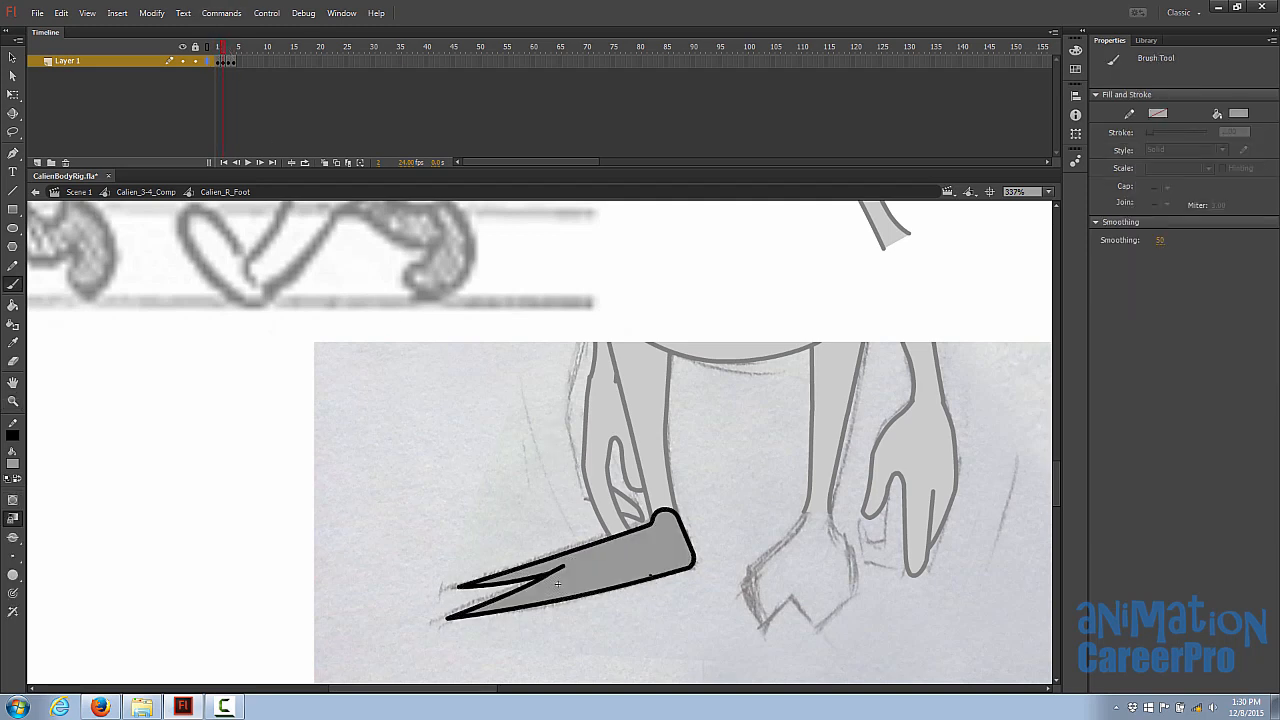
key("n")
key("v")
left_click(596, 553)
key("Delete")
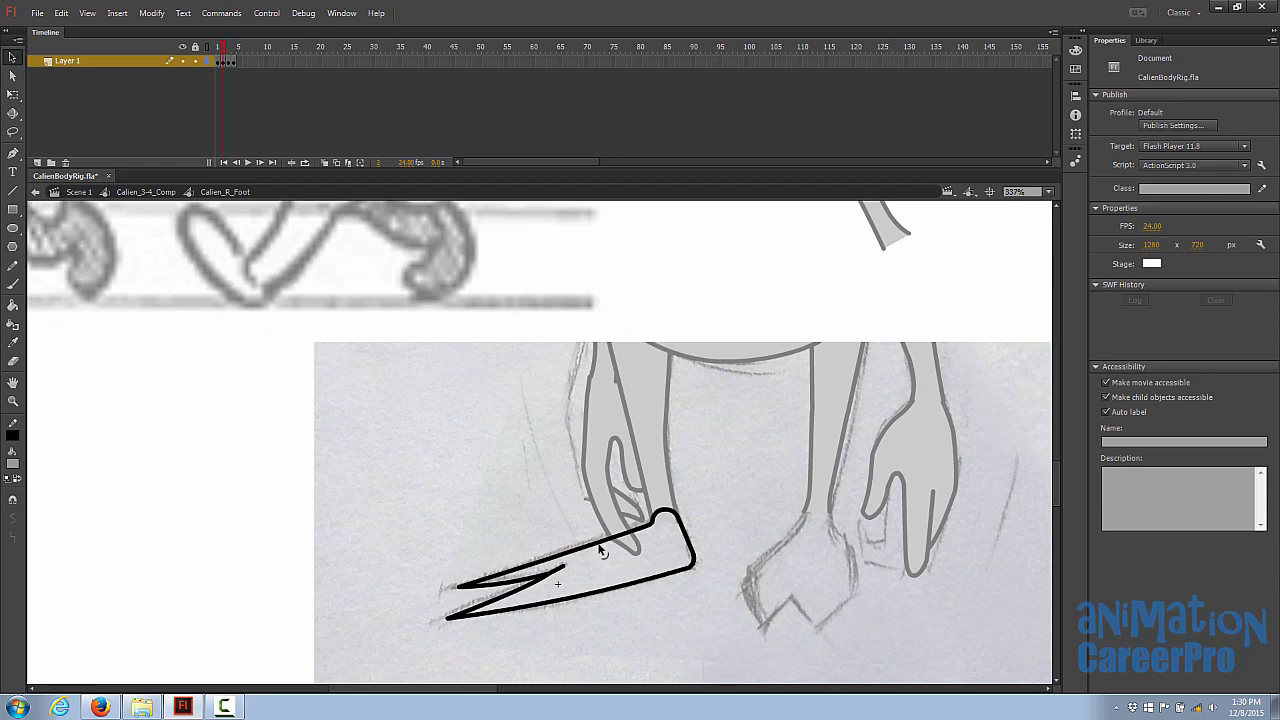
Step: Apply an Envelope transform to the whole frame 2 foot outline and bend its toe end upward
left_click_drag(394, 418, 764, 690)
key("q")
right_click(620, 549)
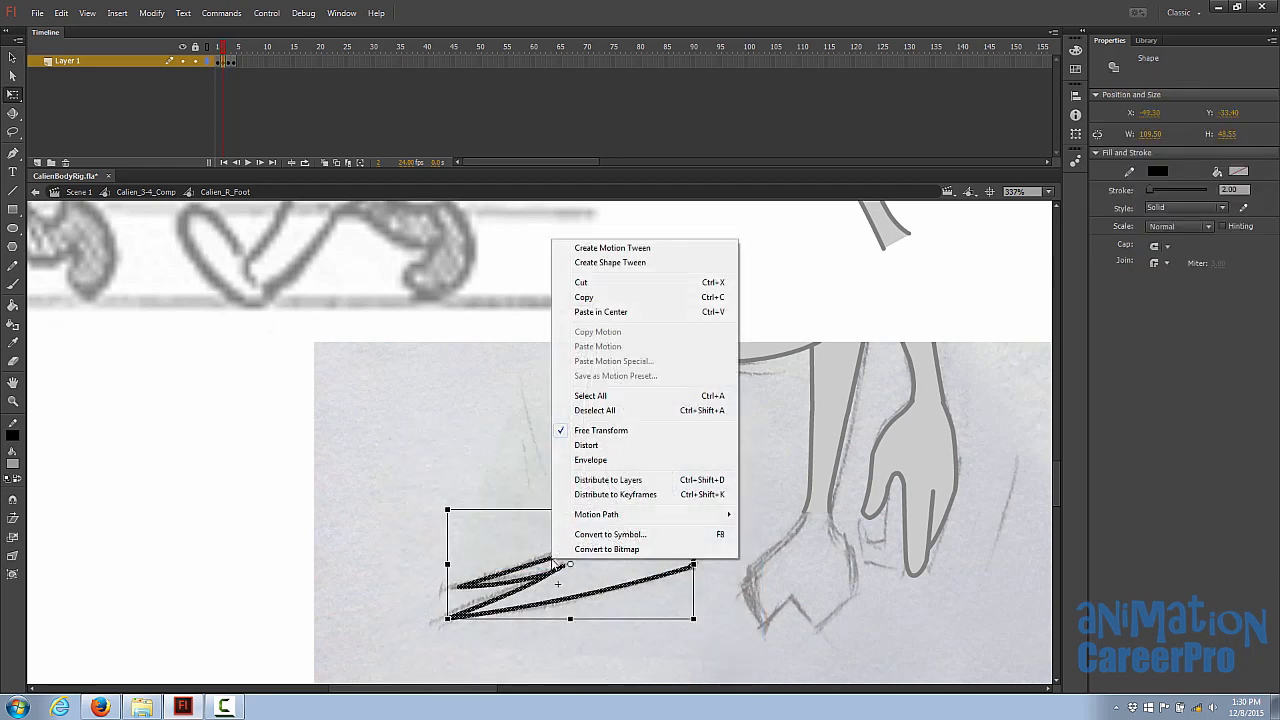
left_click(612, 460)
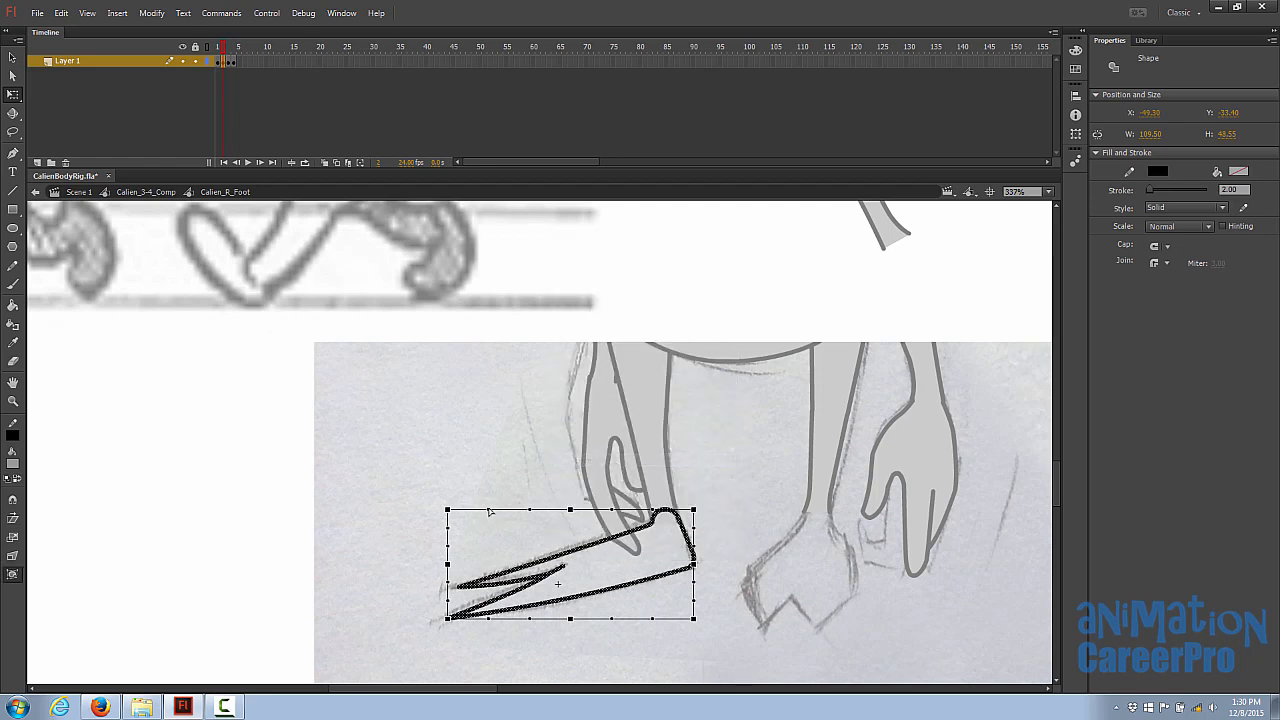
mouse_move(489, 512)
left_mouse_down()
mouse_move(491, 486)
mouse_move(500, 523)
mouse_move(466, 443)
mouse_move(502, 518)
mouse_move(476, 416)
mouse_move(508, 525)
mouse_move(486, 391)
mouse_move(527, 508)
left_mouse_up()
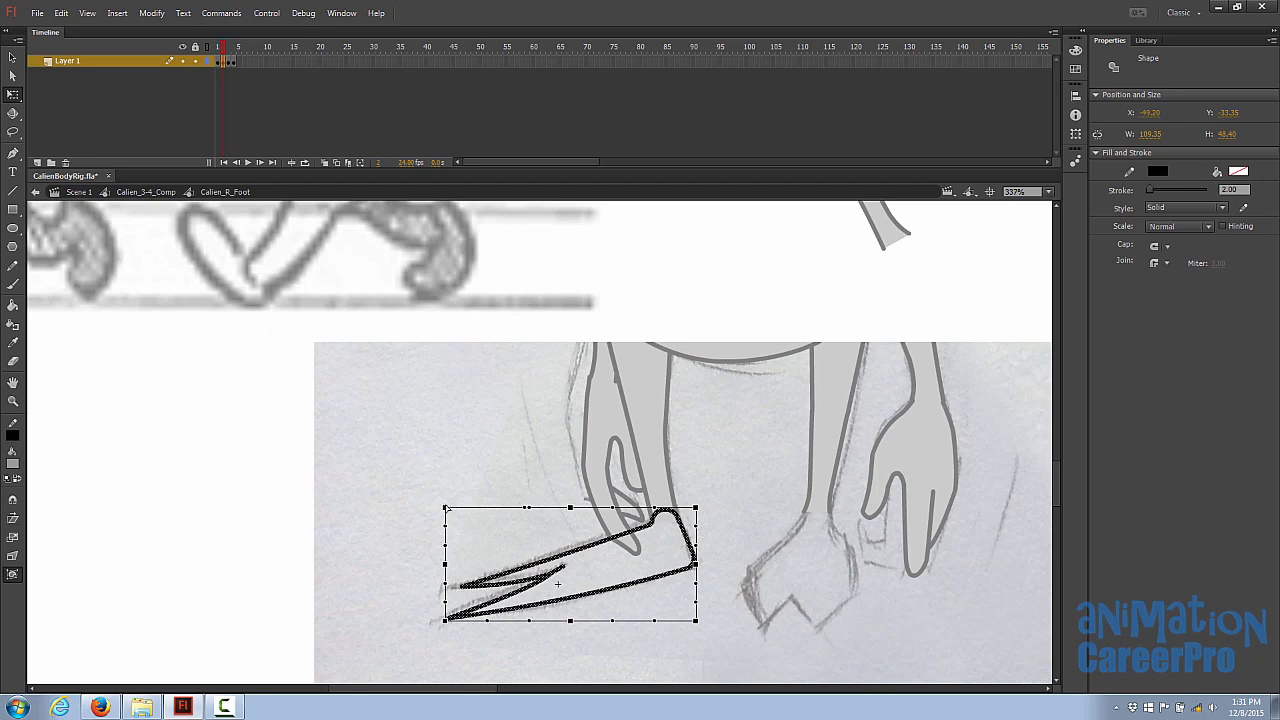
left_click_drag(445, 508, 444, 477)
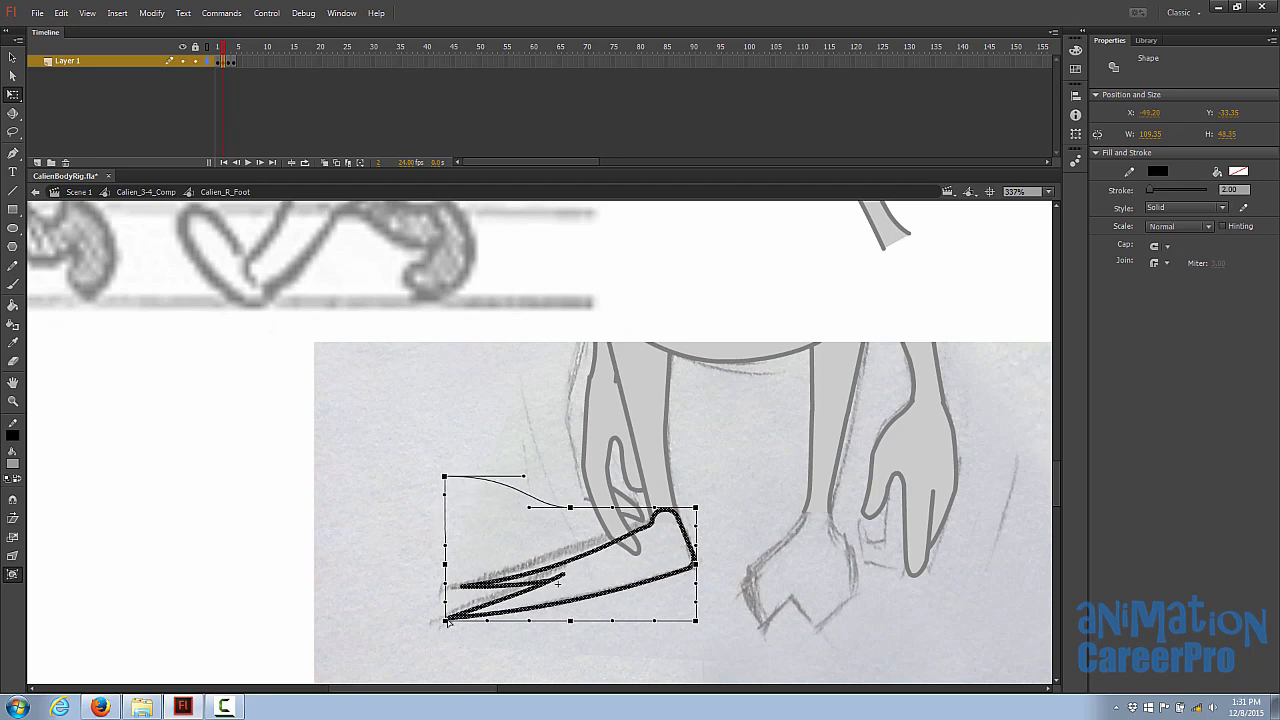
left_click_drag(445, 621, 449, 540)
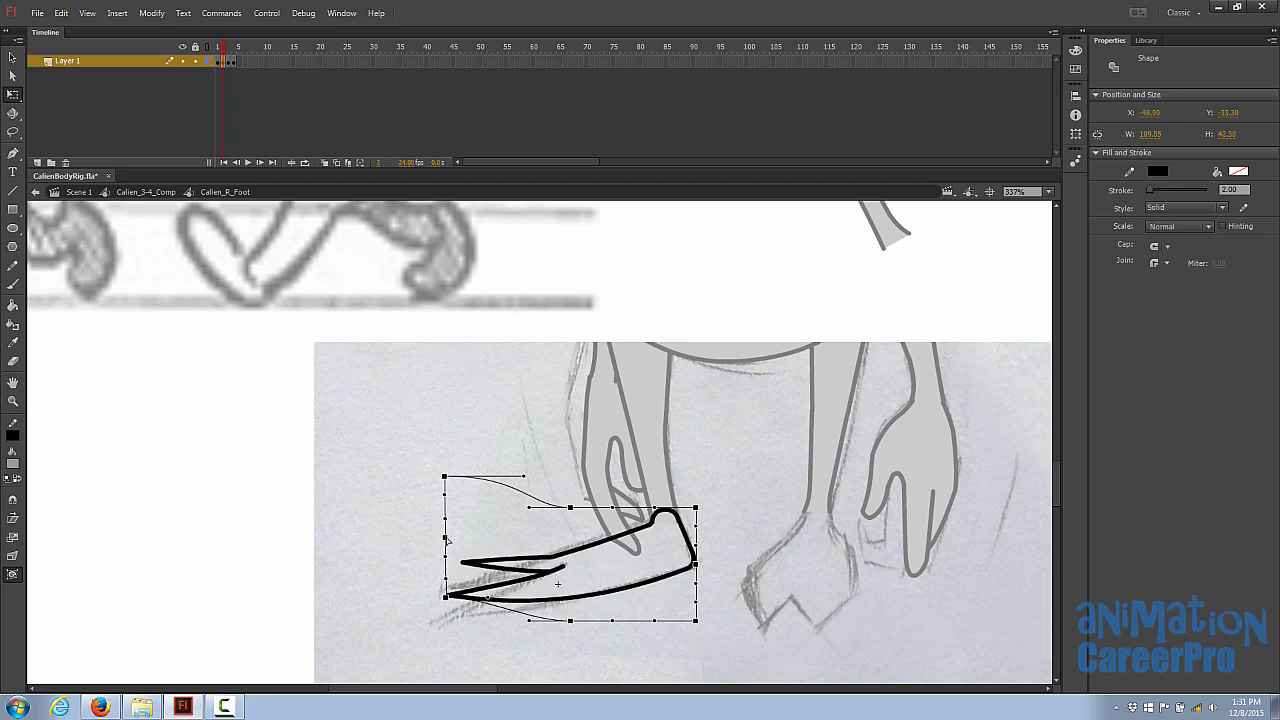
Step: Adjust the envelope's curve handles above and below the toes to smooth the upward bend, and deselect the outline
left_click(522, 563)
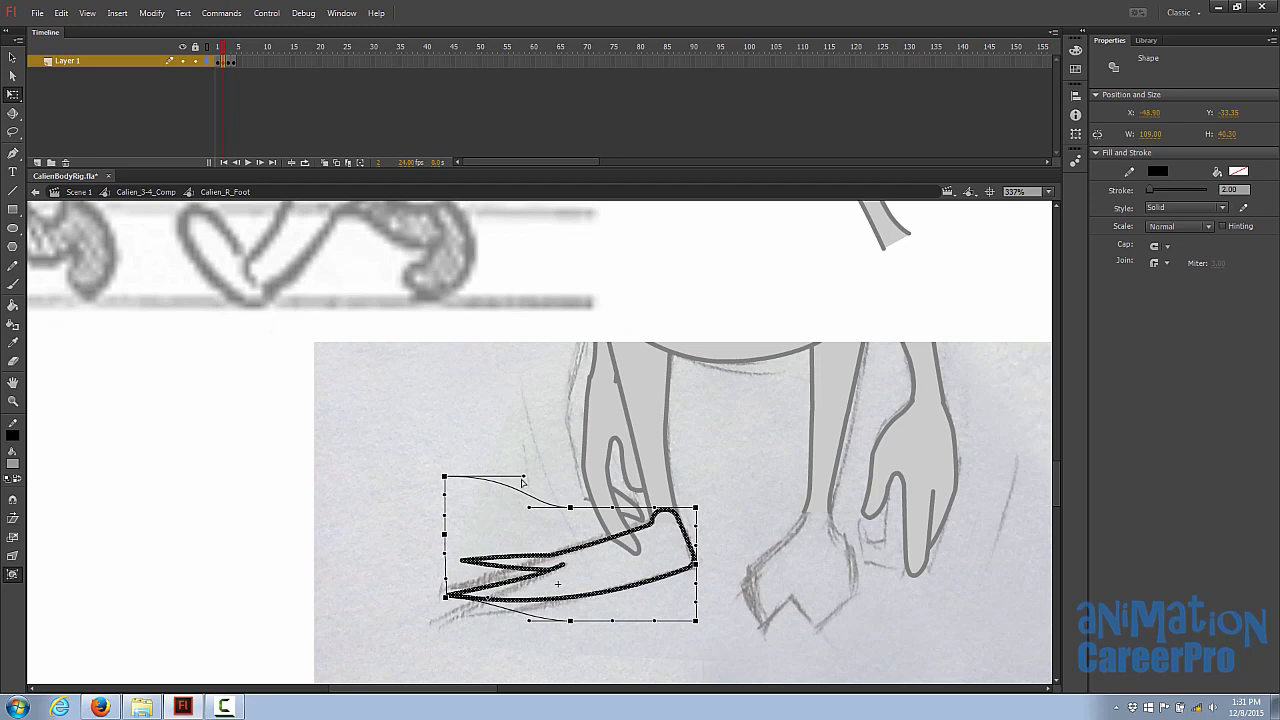
left_click_drag(525, 480, 516, 507)
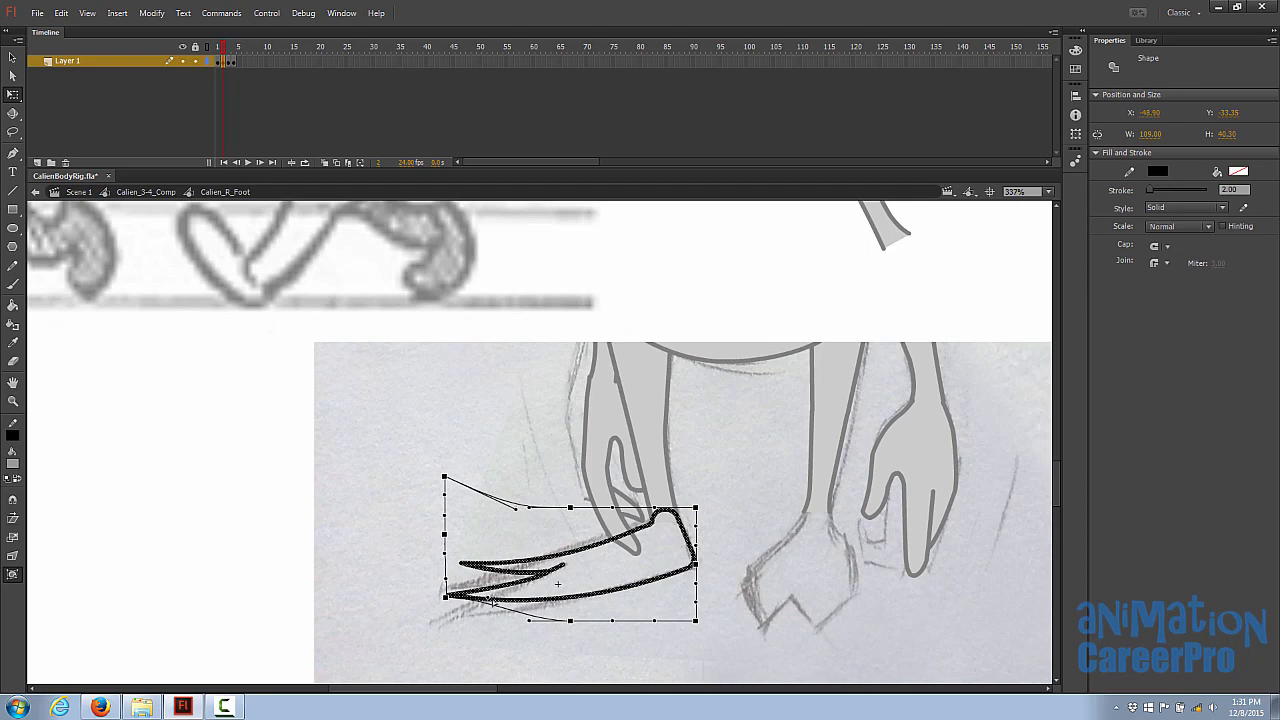
left_click_drag(489, 601, 489, 606)
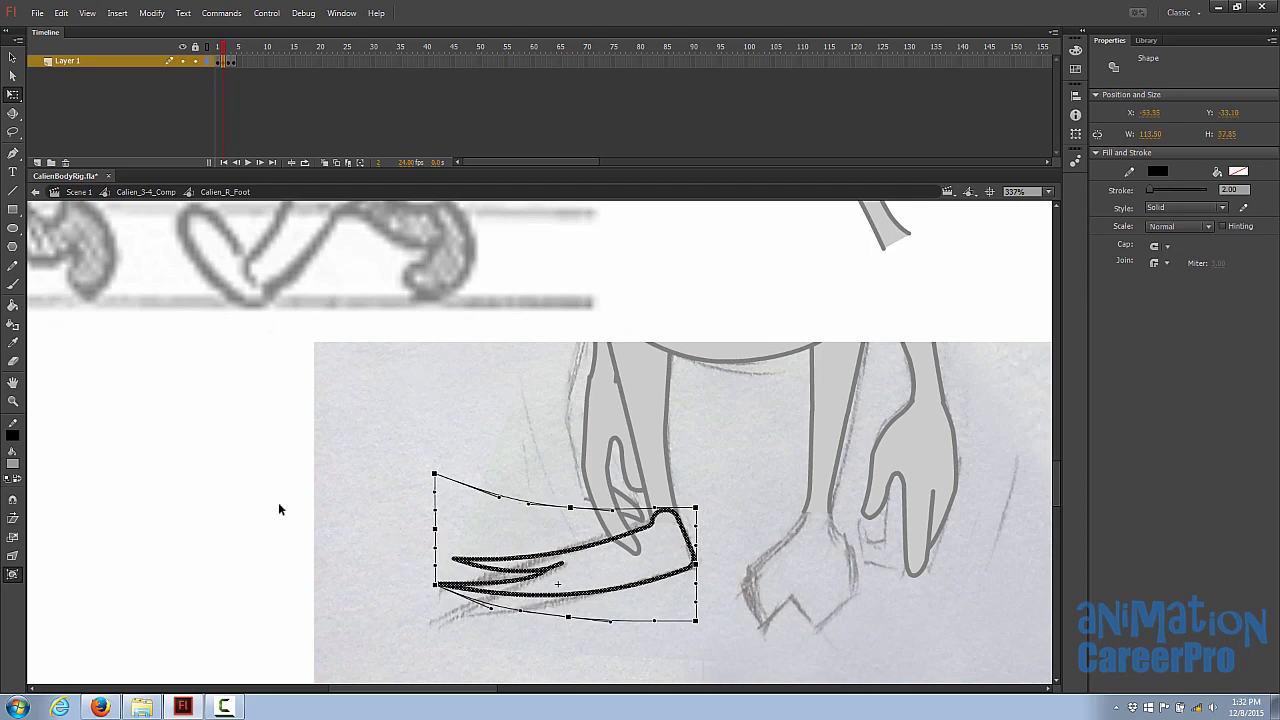
left_click(258, 449)
Step: Fill the bent frame 2 foot with gray and compare the foot frames with the walk reference
key("z")
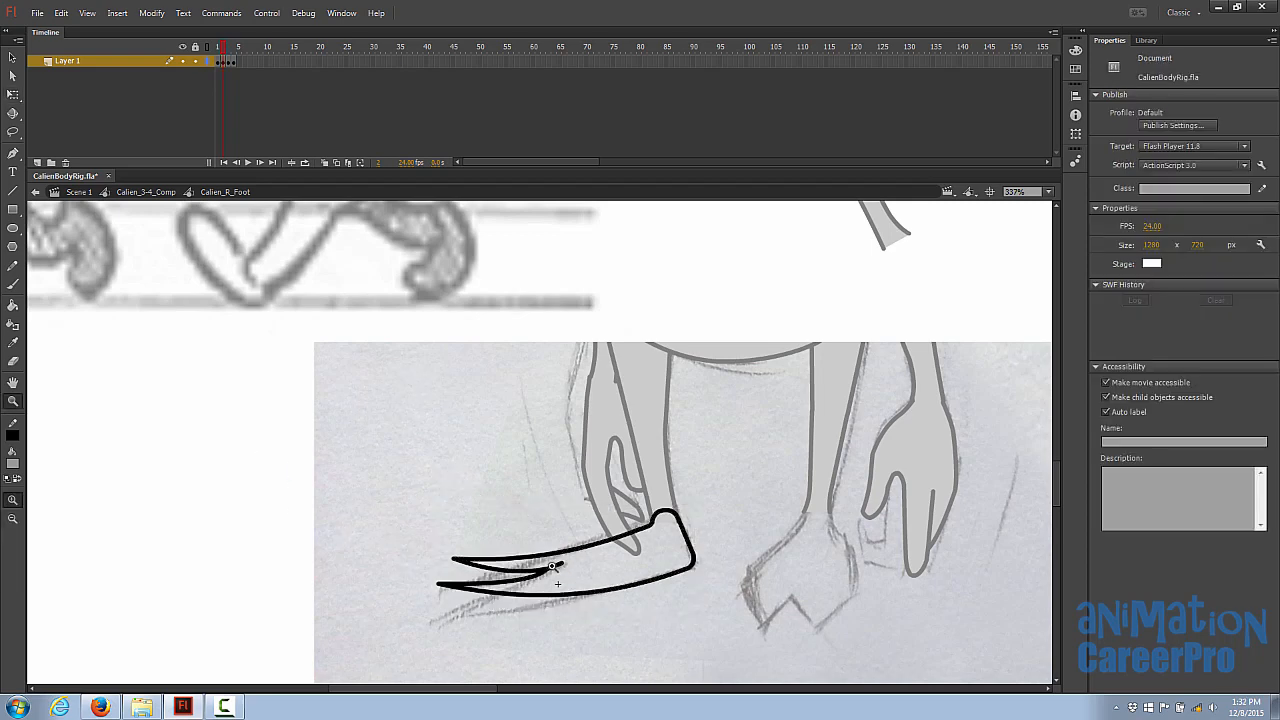
left_click(548, 561)
key("v")
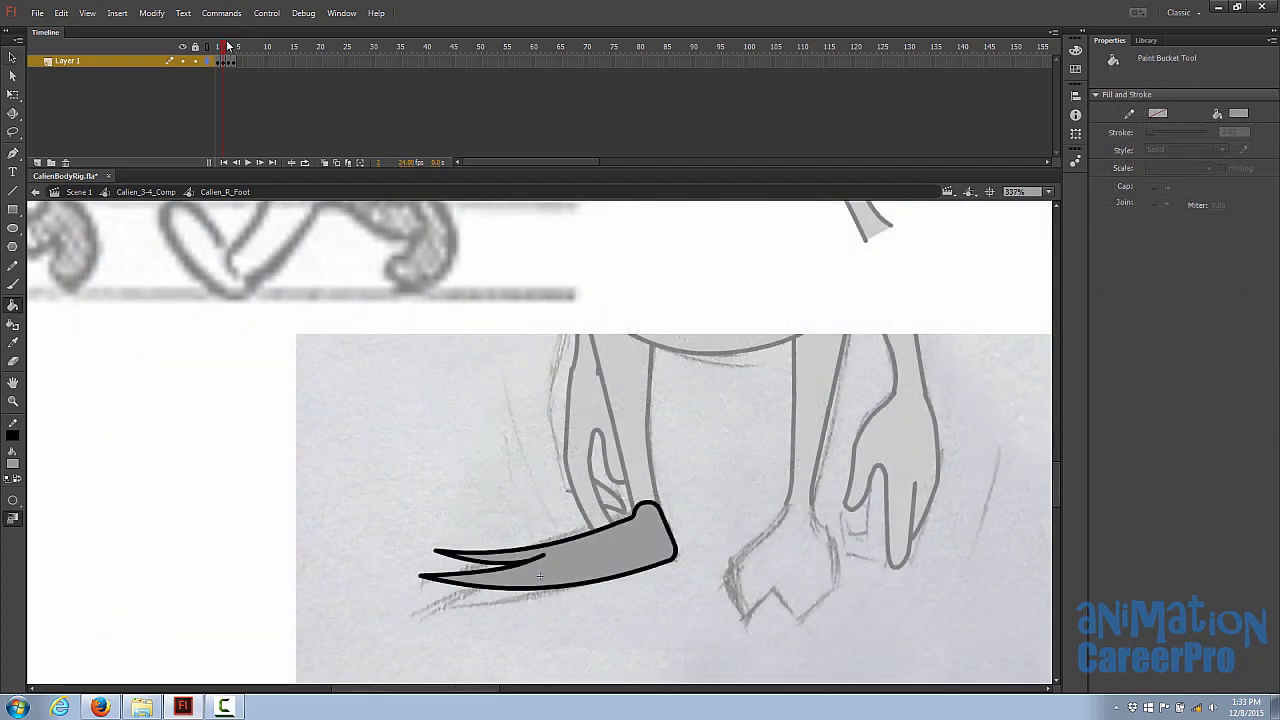
left_click(221, 50)
left_click_drag(219, 50, 226, 61)
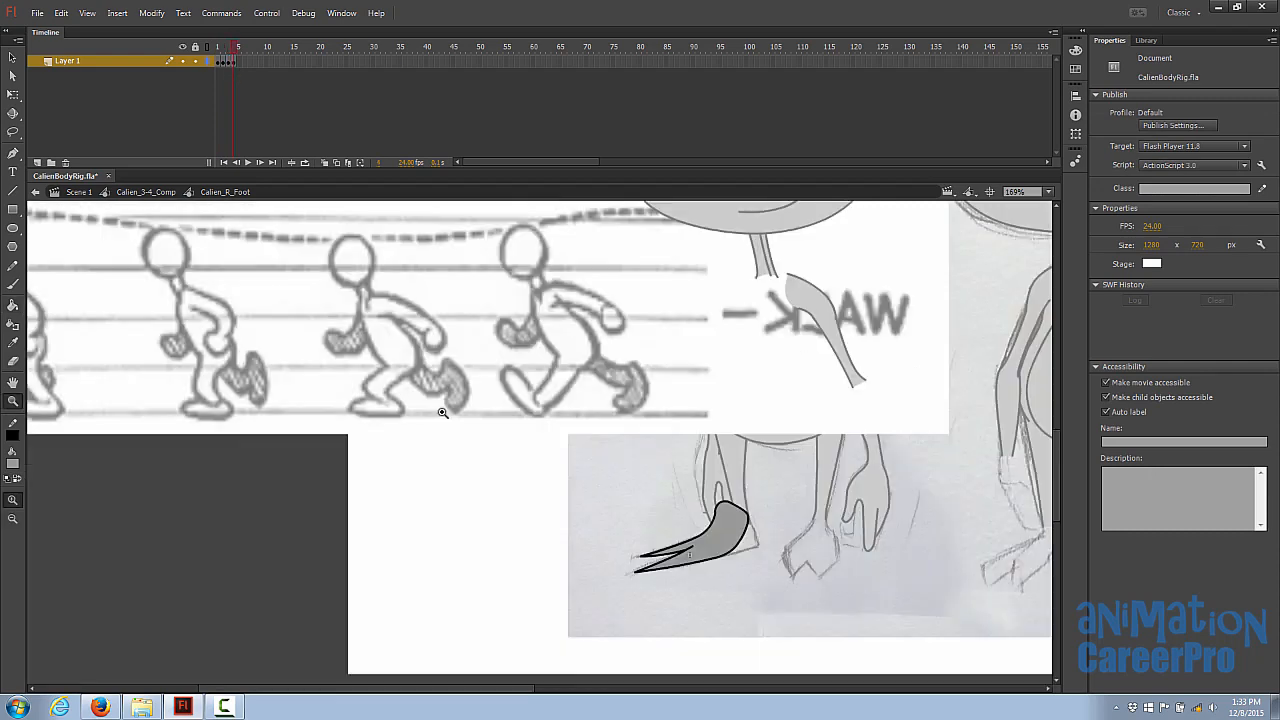
left_click_drag(264, 399, 489, 406)
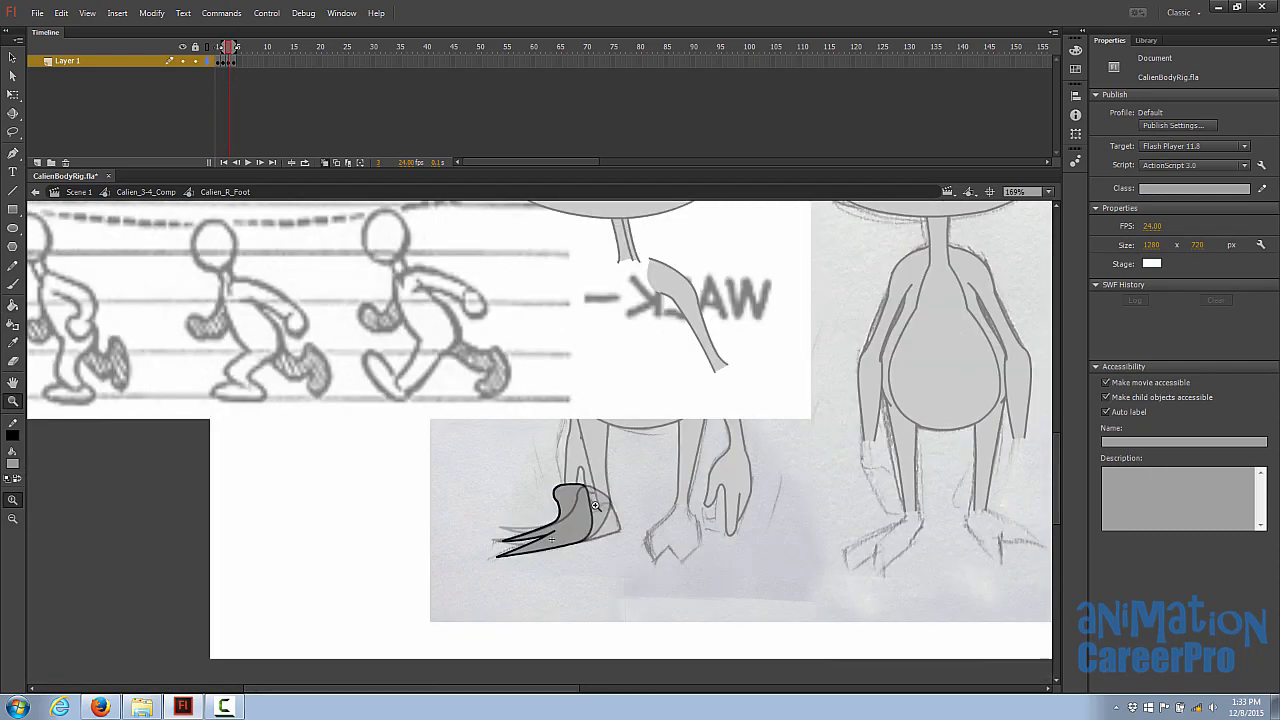
Step: Mark the heel's changing curve with red brush strokes over the onion-skinned frame 3 foot, and undo the strokes
left_click(595, 506)
key("b")
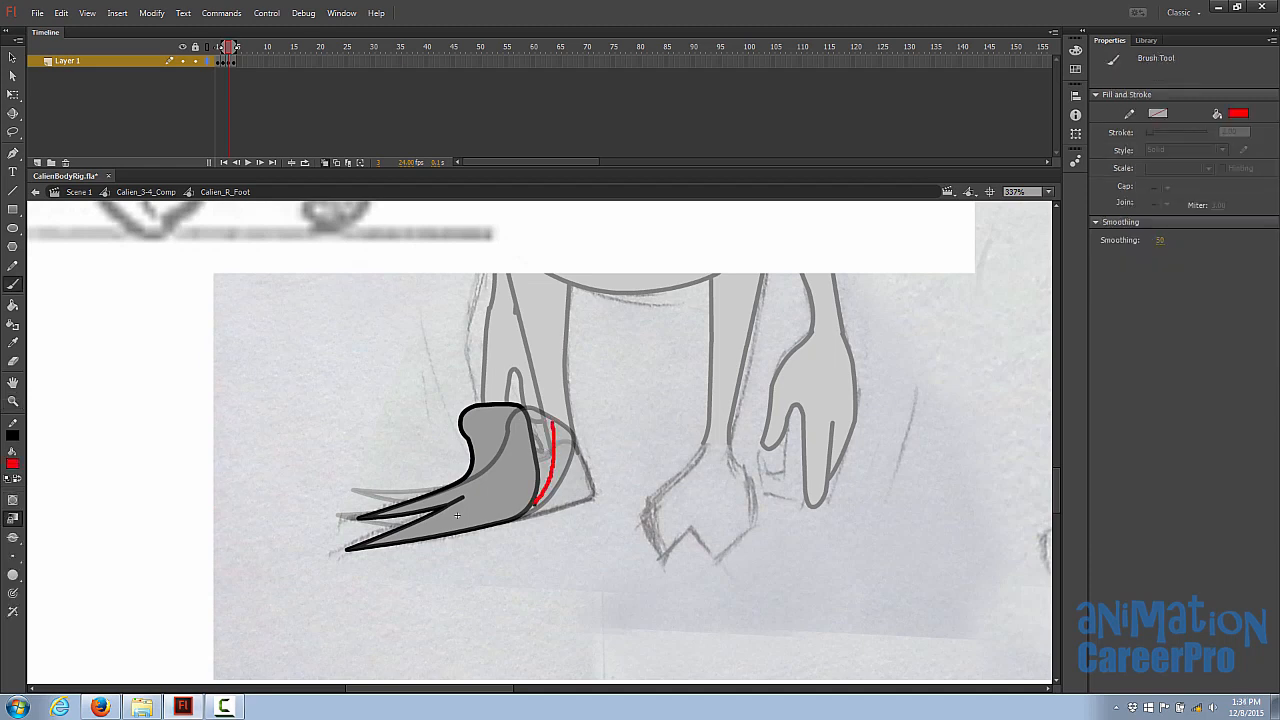
left_click_drag(535, 505, 530, 511)
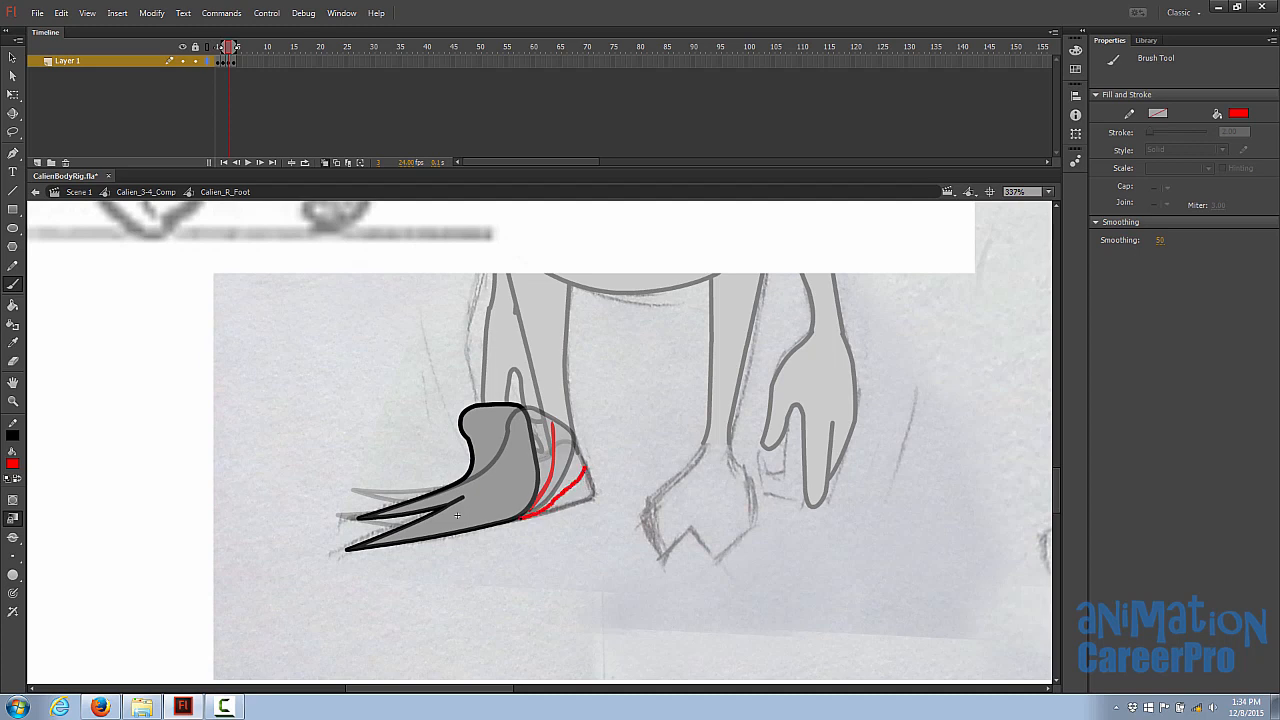
mouse_move(552, 423)
left_mouse_down()
mouse_move(497, 410)
mouse_move(481, 467)
mouse_move(443, 488)
left_mouse_up()
key("ctrl+z")
key("ctrl+z")
key("ctrl+z")
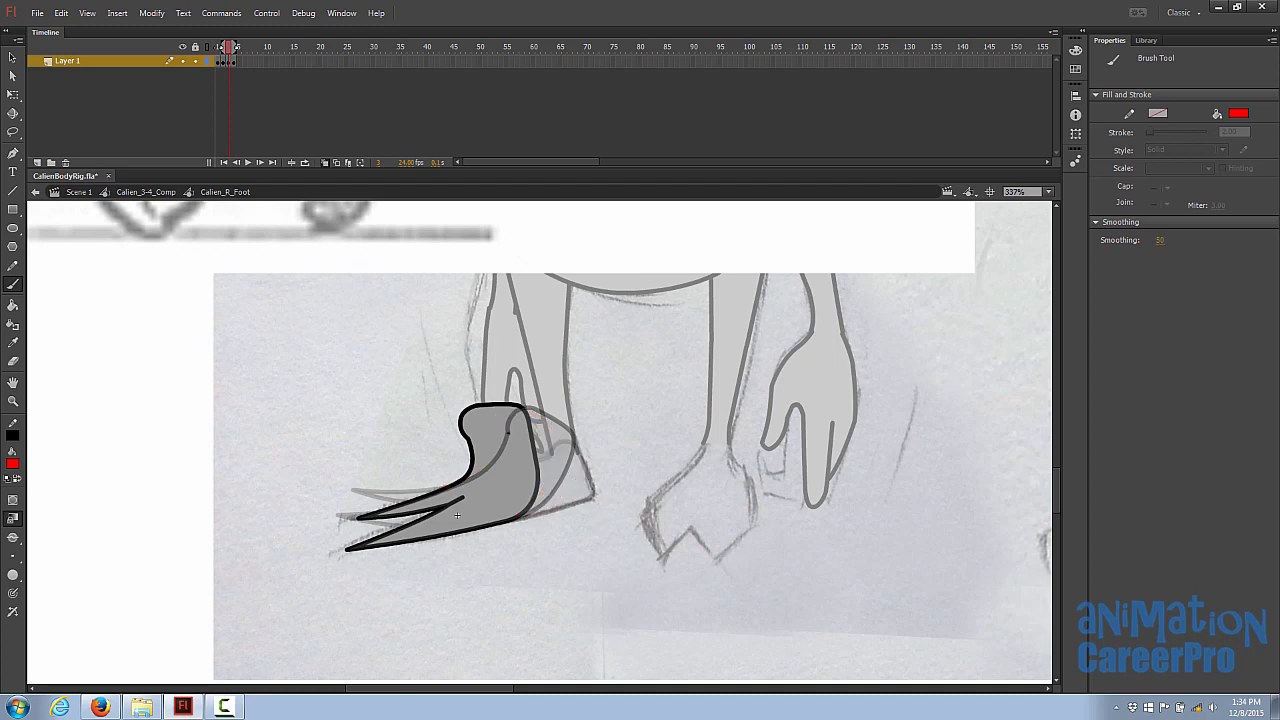
Step: Turn off onion skinning and review the foot poses up to frame 4 against the walk reference
key("v")
key("ctrl+minus")
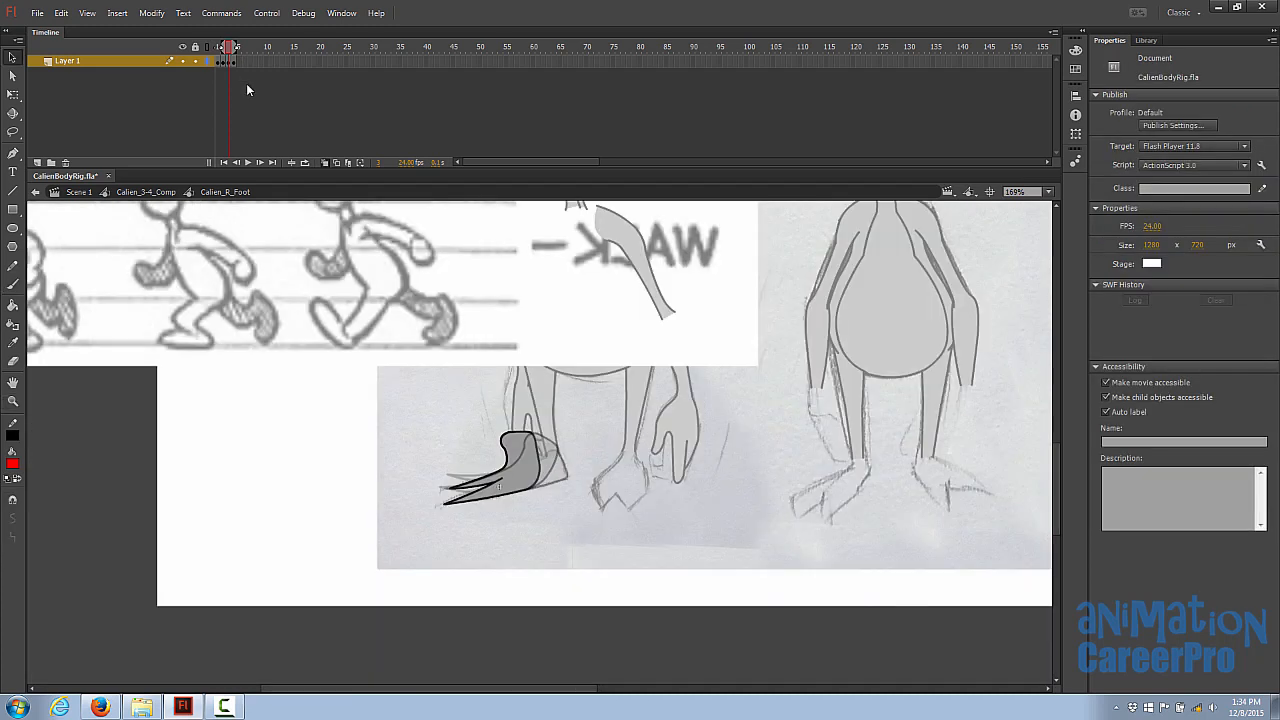
left_click(324, 163)
left_click_drag(565, 351, 583, 369)
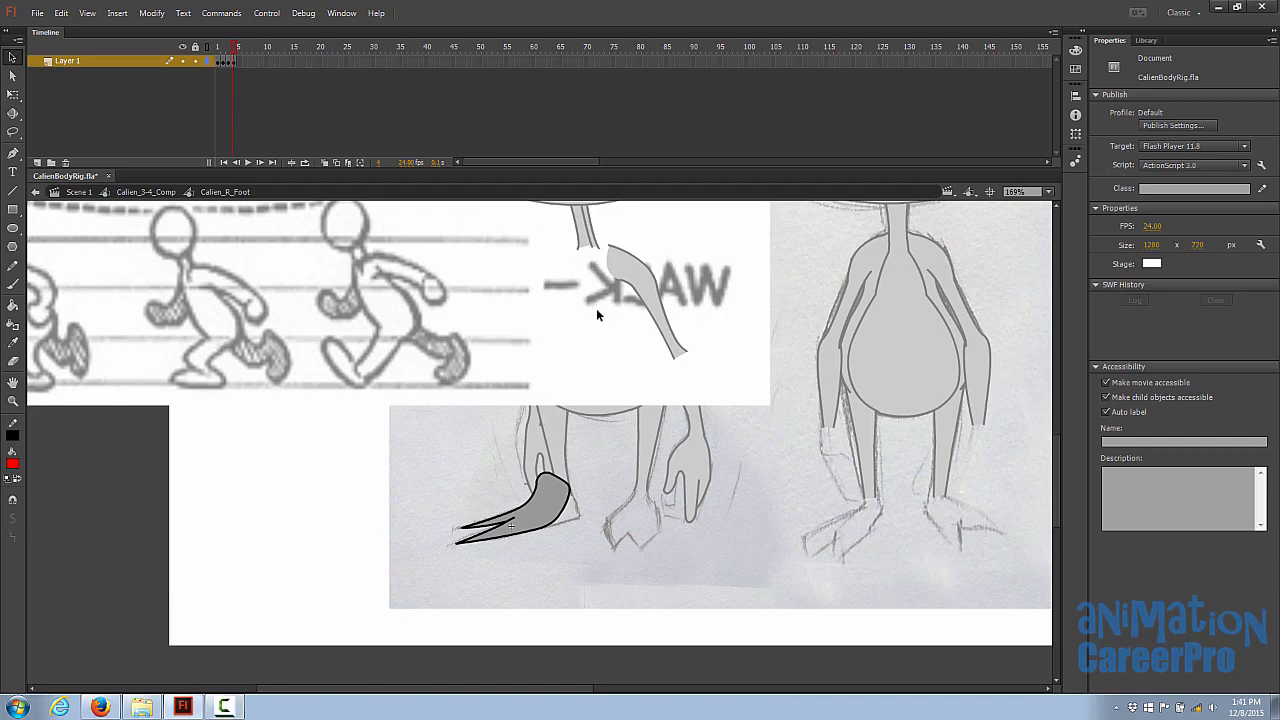
left_click_drag(628, 380, 600, 388)
Step: Draw straight guide lines in Calien_3-4_Comp, one across the right foot's toe tips and one for the left foot's toes
key("z")
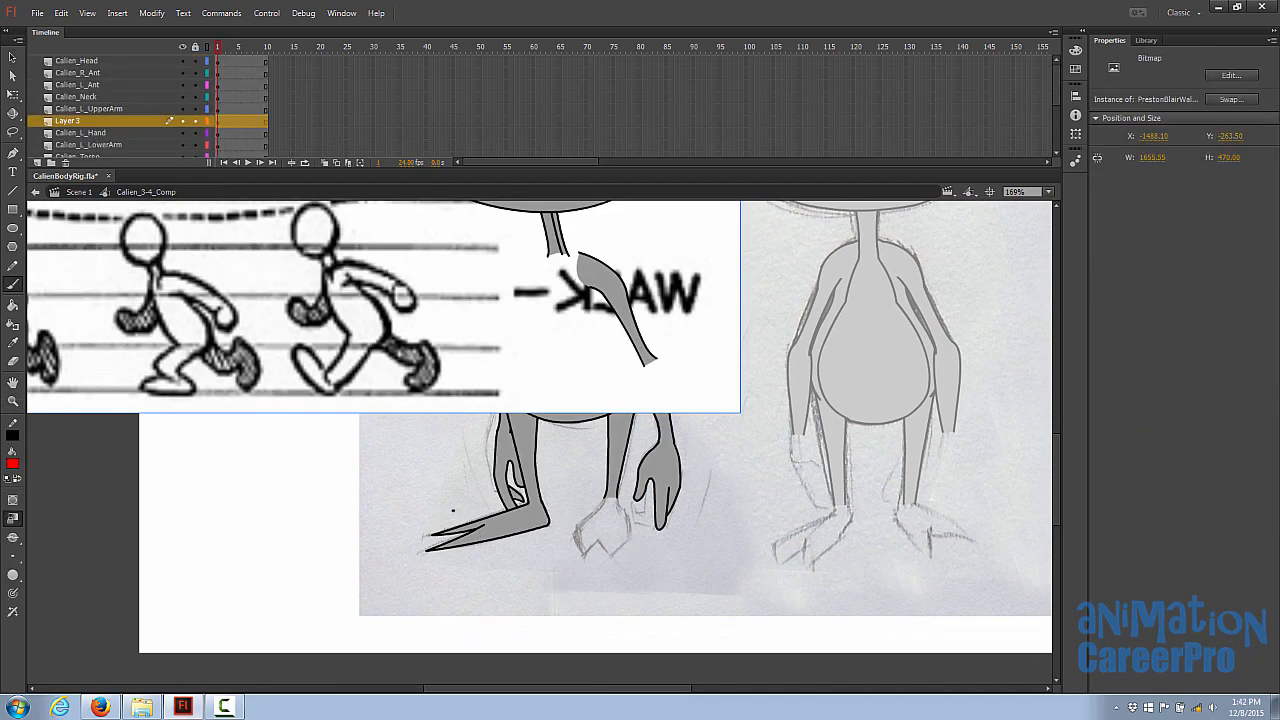
key("n")
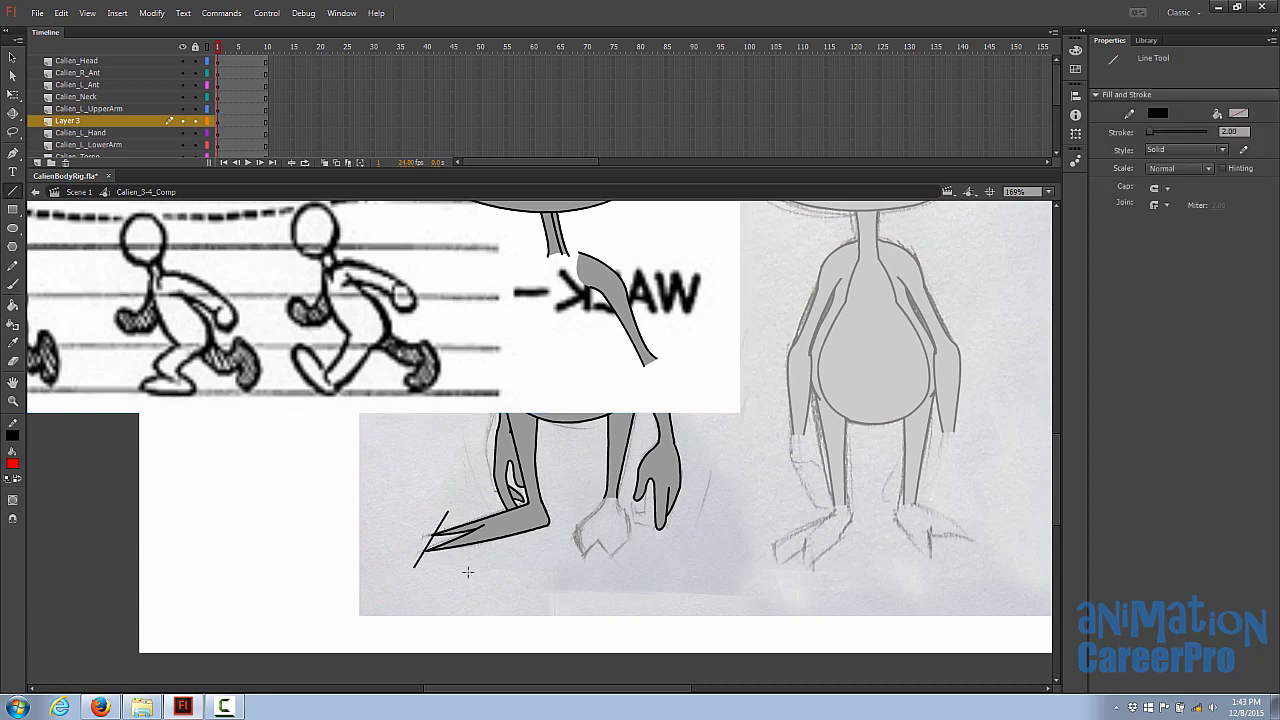
mouse_move(420, 575)
left_mouse_down()
mouse_move(510, 602)
mouse_move(585, 560)
mouse_move(566, 559)
left_mouse_up()
left_click(537, 563)
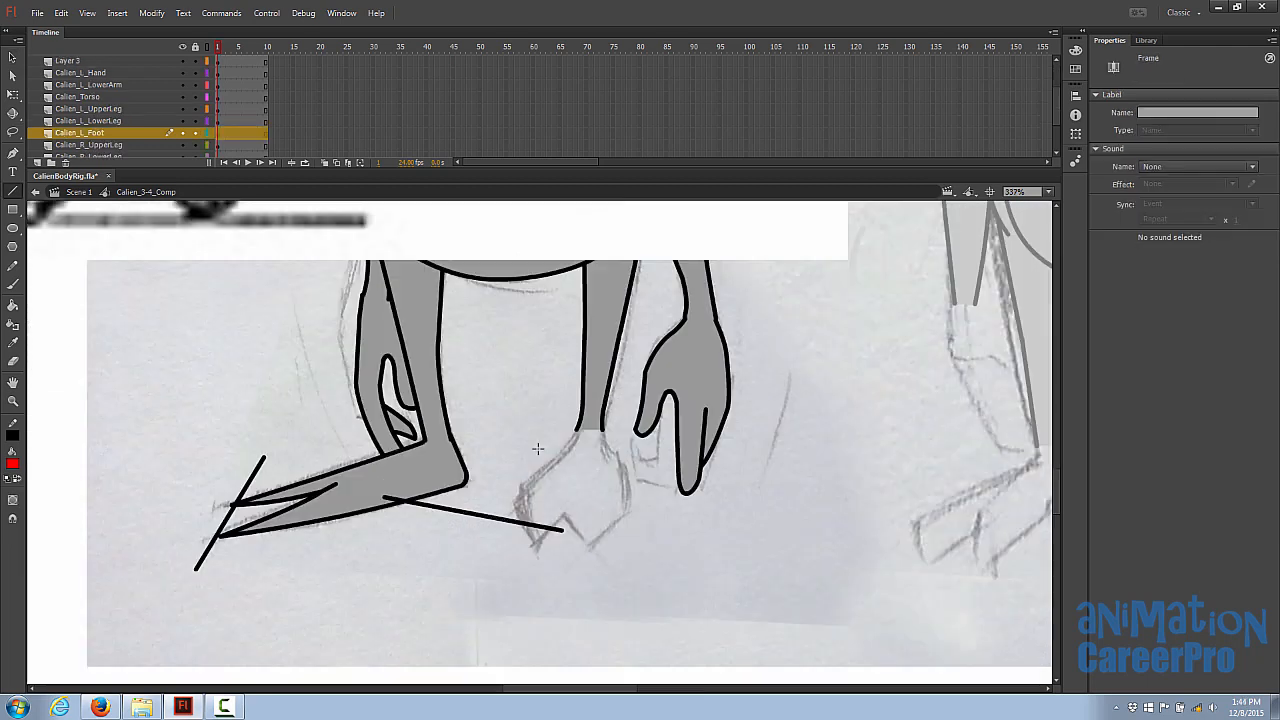
Step: Outline the left foot with straight lines on the Calien_L_Foot layer and extend its toe tips to the repositioned guide line
key("n")
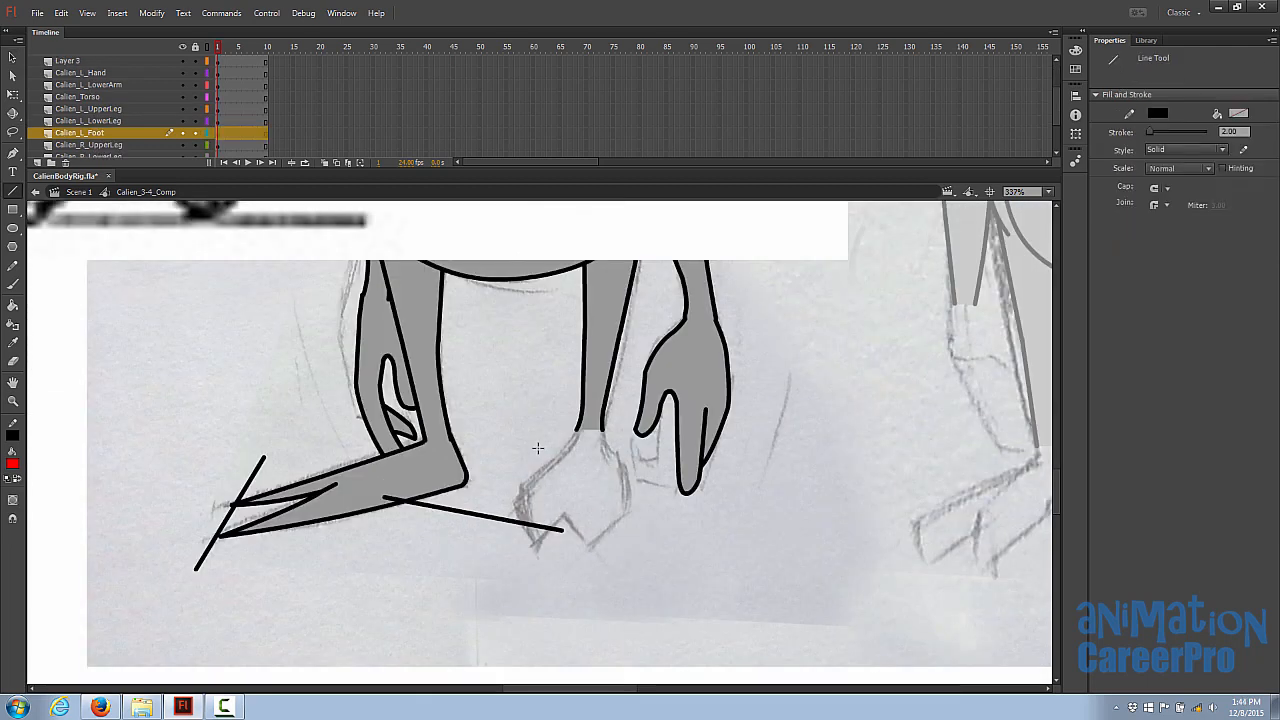
mouse_move(444, 508)
left_mouse_down()
mouse_move(573, 436)
mouse_move(614, 474)
mouse_move(536, 525)
mouse_move(547, 489)
mouse_move(445, 507)
left_mouse_up()
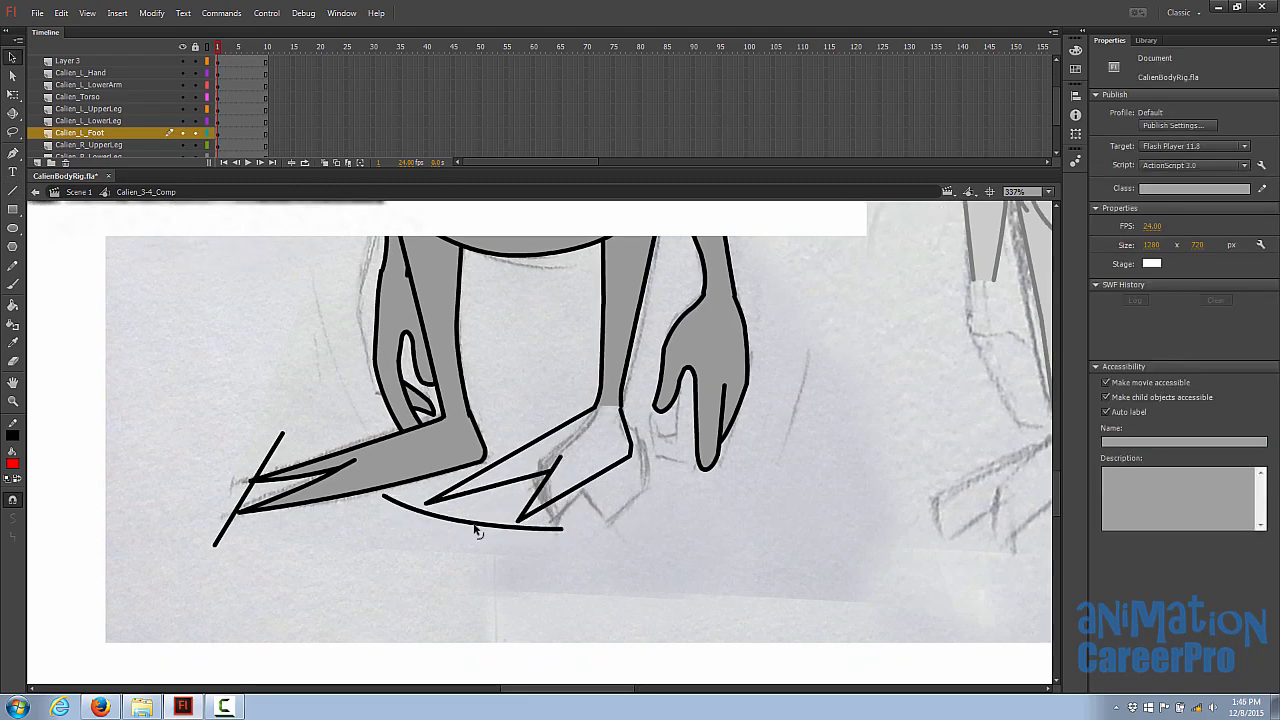
mouse_move(477, 528)
left_mouse_down()
mouse_move(484, 518)
mouse_move(448, 530)
mouse_move(398, 515)
left_mouse_up()
left_click(484, 518)
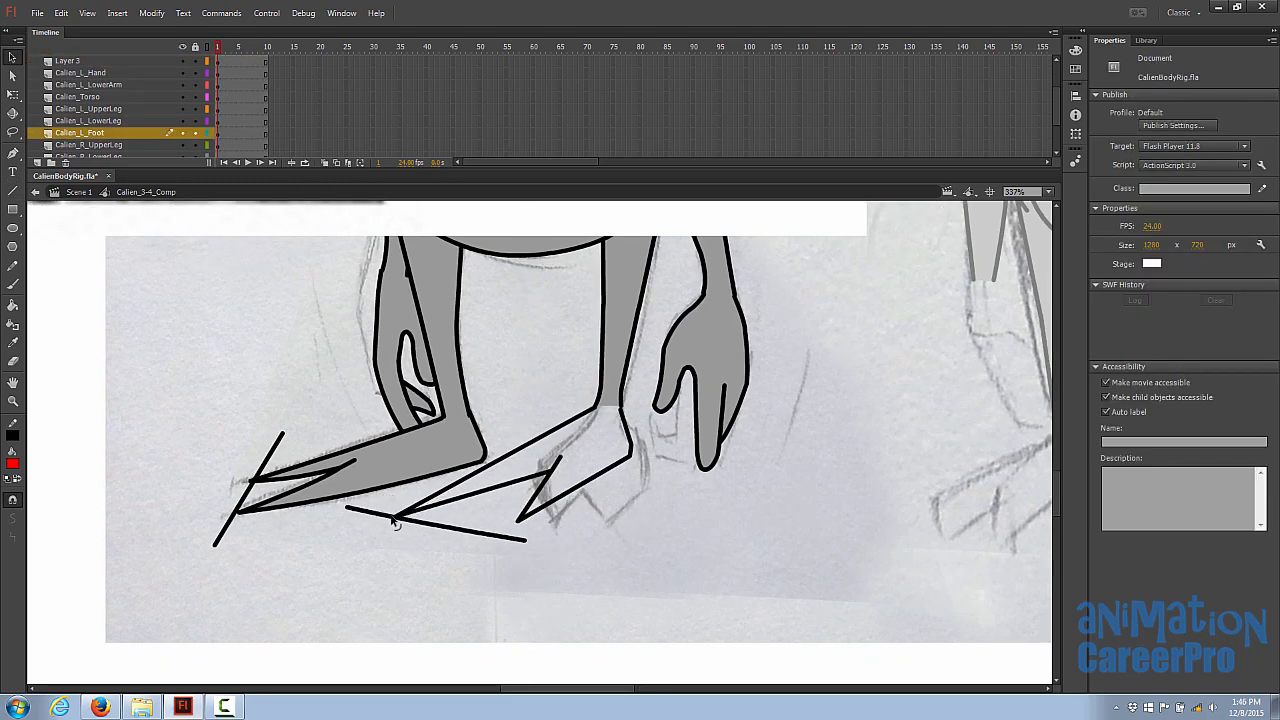
left_click_drag(518, 521, 486, 532)
mouse_move(547, 474)
left_mouse_down()
mouse_move(517, 487)
mouse_move(531, 468)
left_mouse_up()
left_click(13, 500)
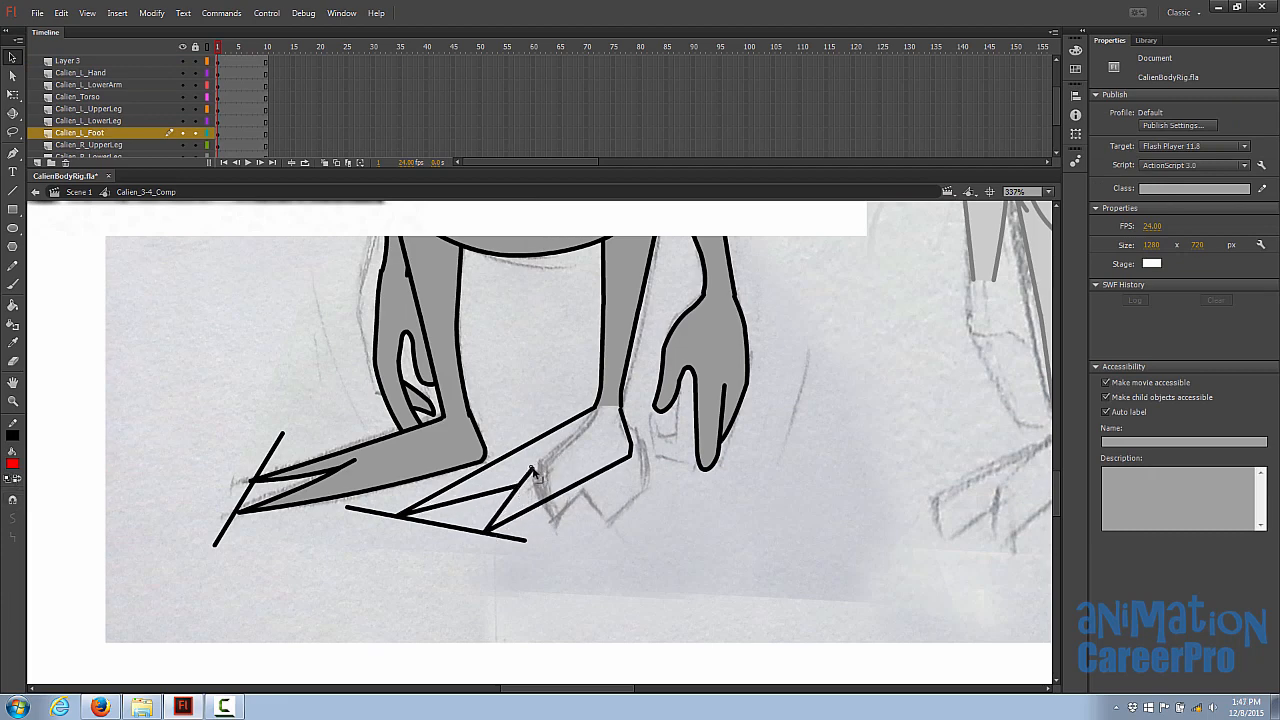
Step: Hide the Calien_L_LowerLeg layer and close the top of the left foot's ankle with a line
left_click(616, 384)
left_click(183, 121)
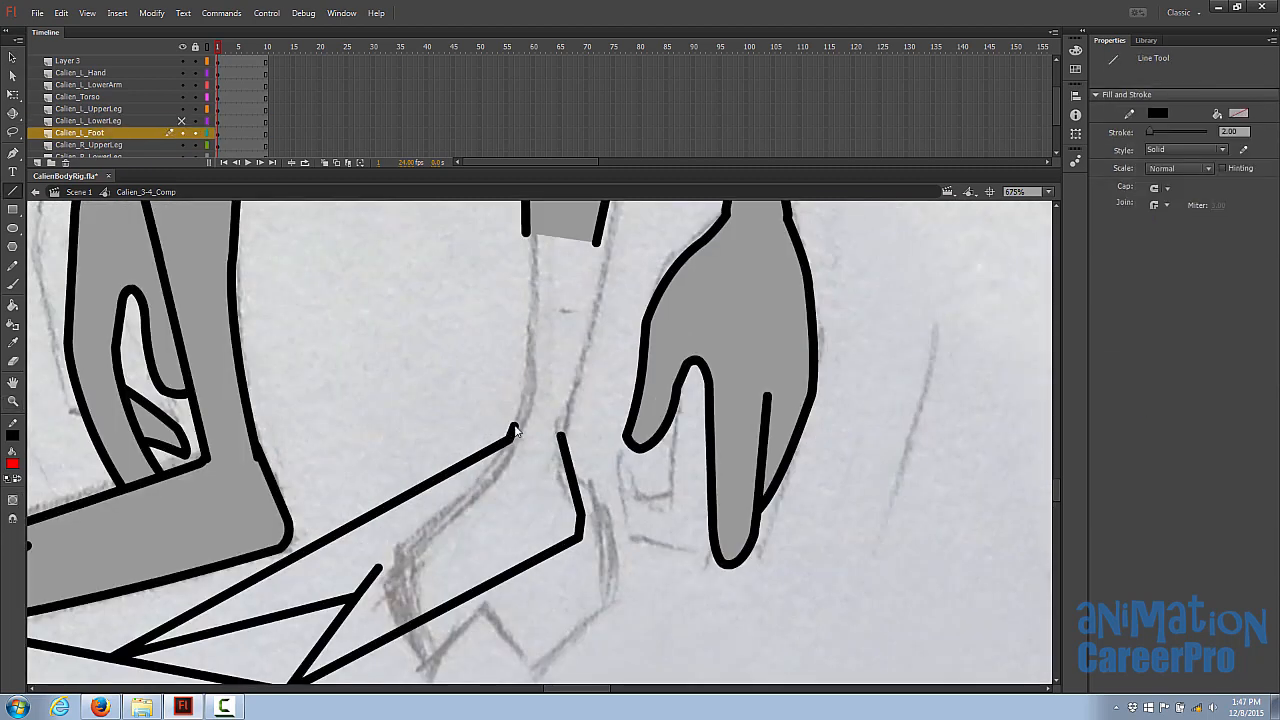
left_click_drag(511, 439, 561, 435)
Step: Fill the left foot with gray, remove the guide lines and convert the foot into a symbol named Calien_L_Foot
key("z")
left_click(545, 430)
key("v")
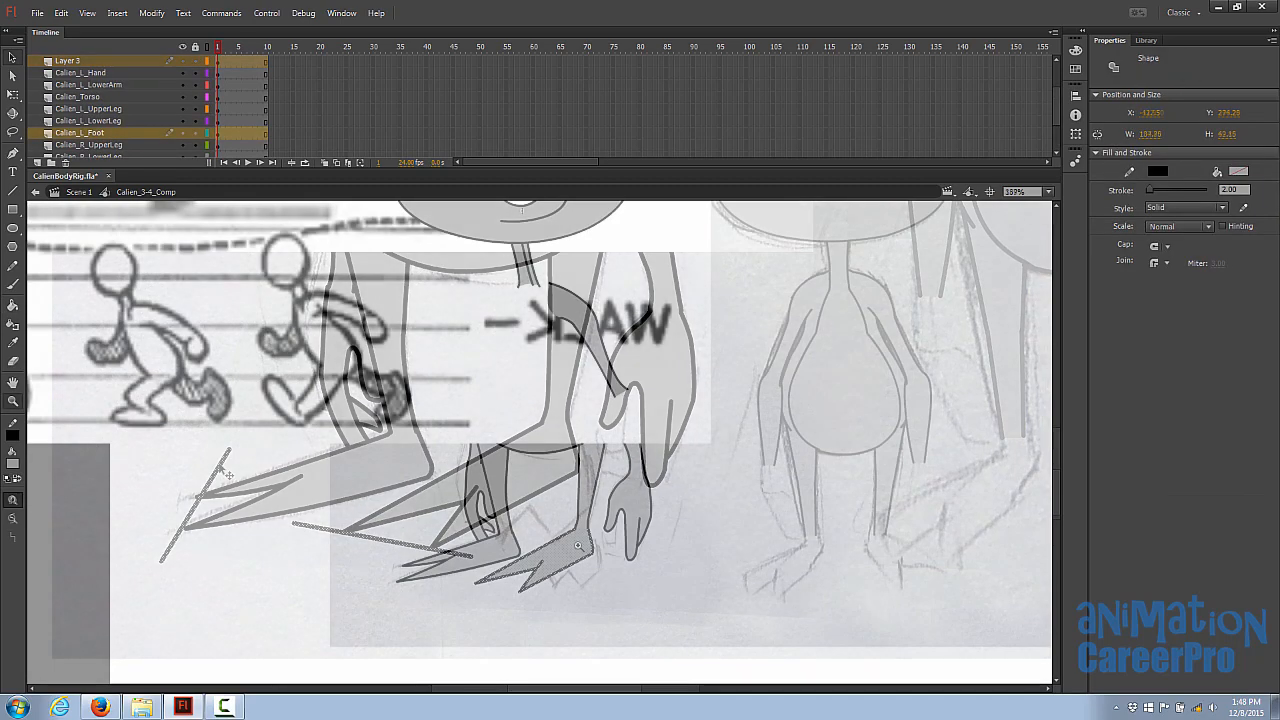
left_click(577, 546)
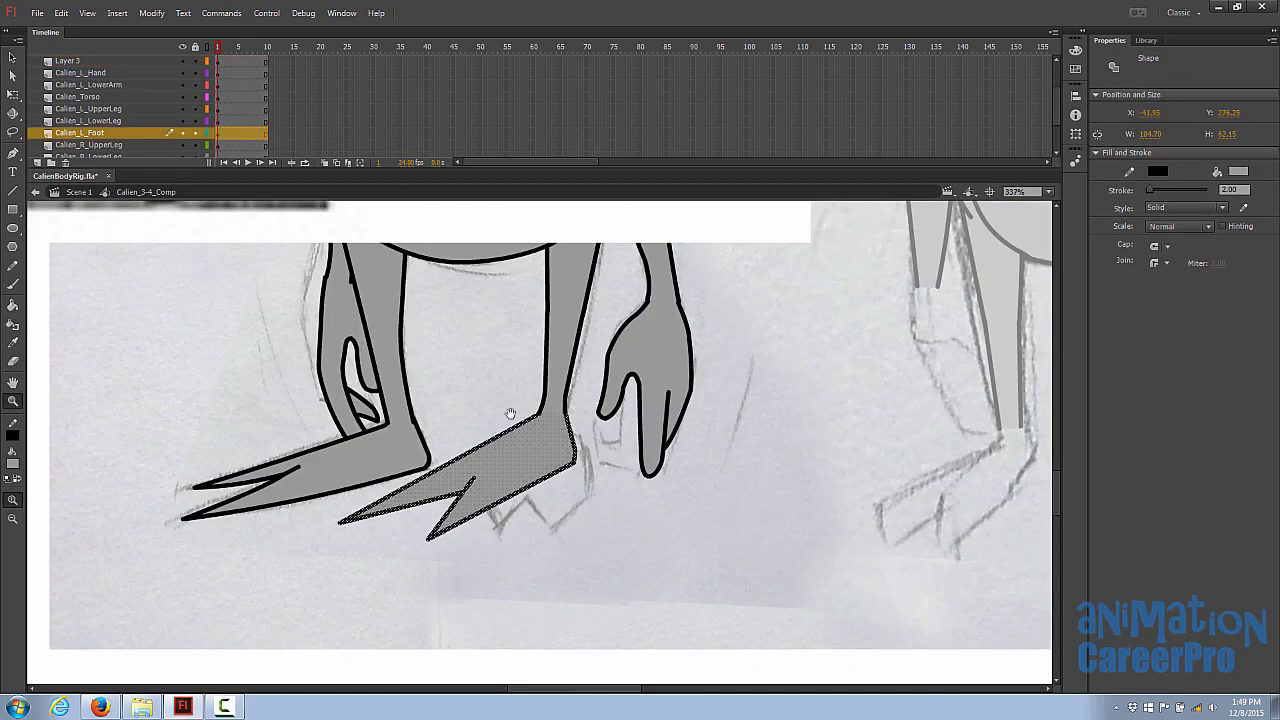
key("F8")
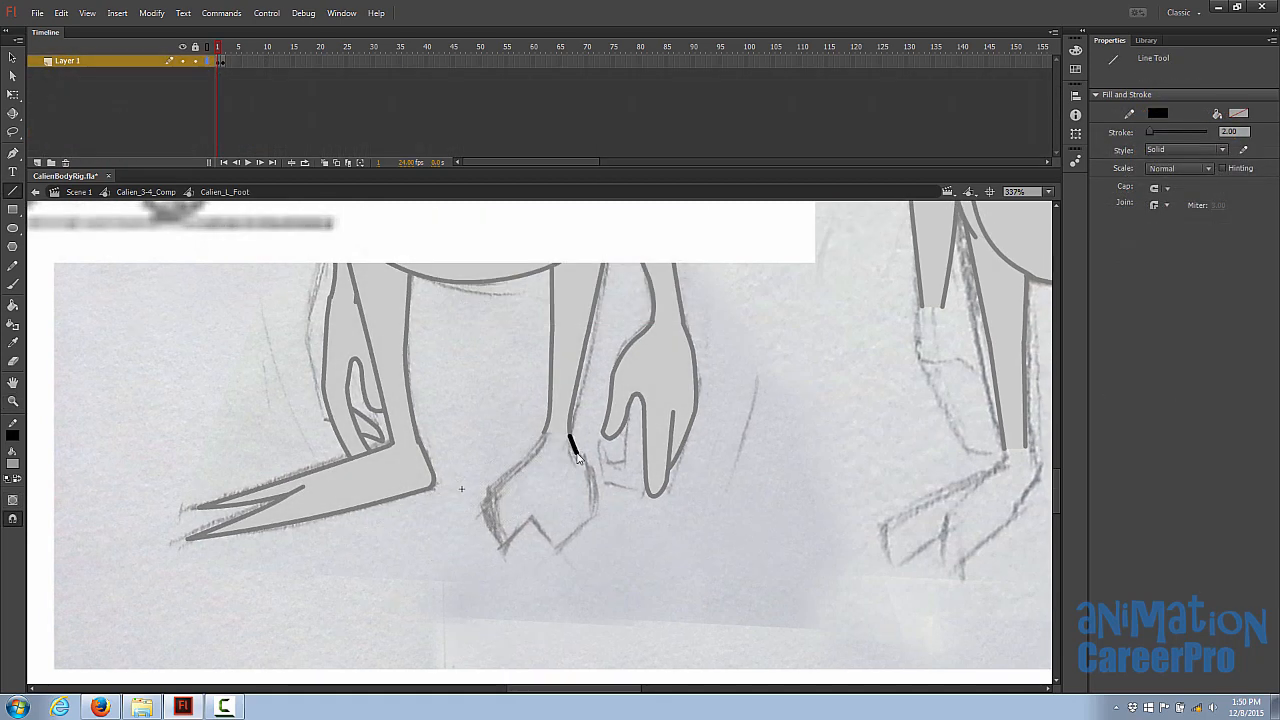
Step: Trace the sketched front-facing left foot with connected straight lines in frame 1 of Calien_L_Foot
mouse_move(580, 455)
left_mouse_down()
mouse_move(596, 514)
mouse_move(557, 551)
mouse_move(532, 515)
left_mouse_up()
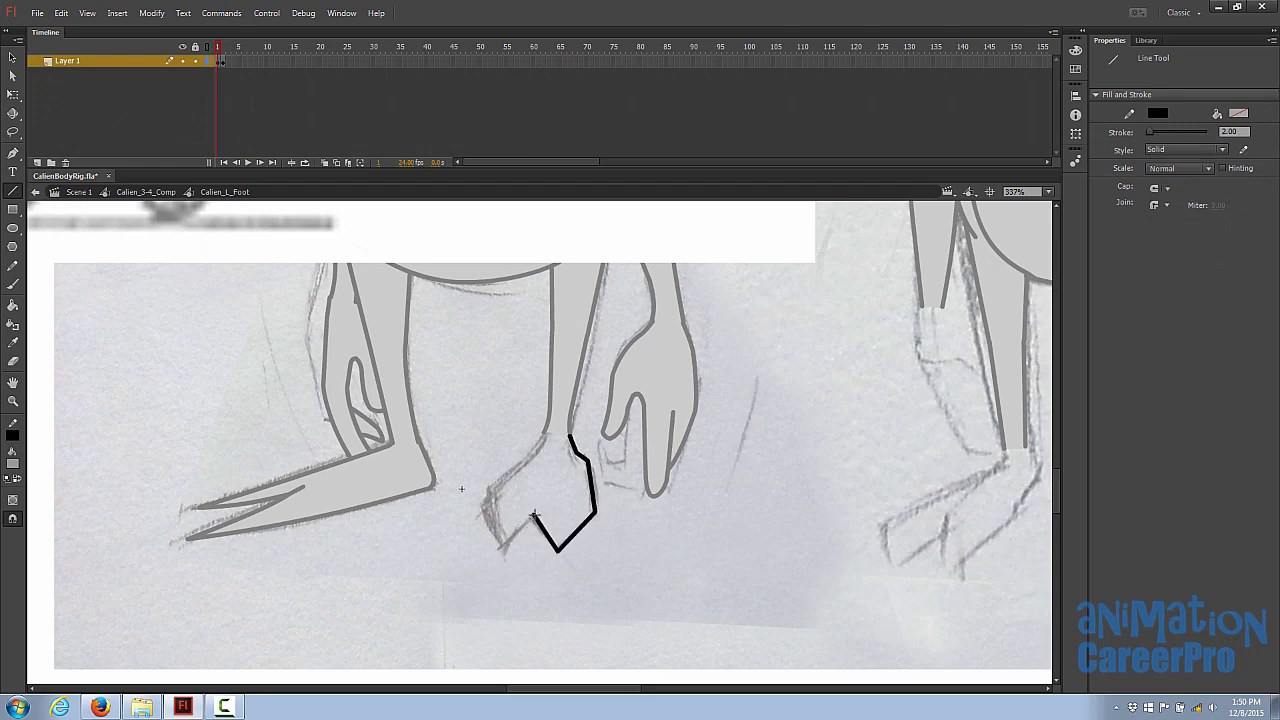
mouse_move(533, 515)
left_mouse_down()
mouse_move(502, 548)
mouse_move(484, 496)
mouse_move(556, 432)
left_mouse_up()
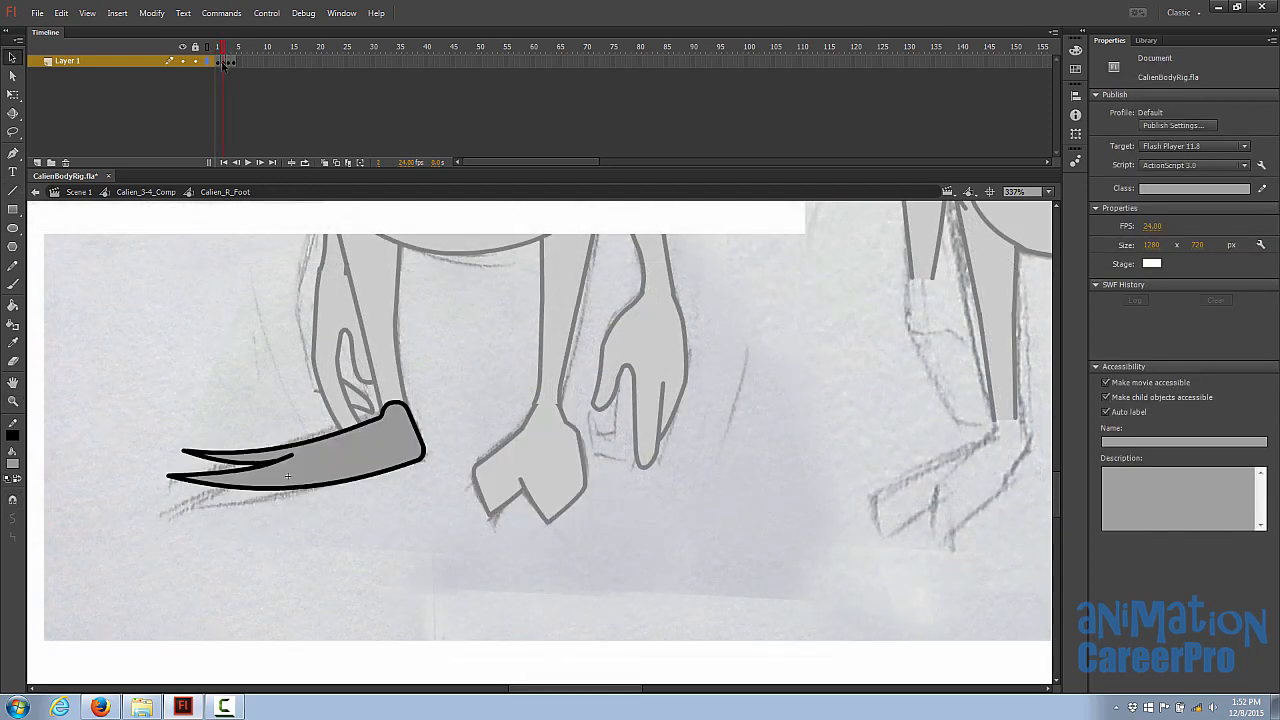
Step: Copy the bent foot from frame 2 of Calien_R_Foot and paste it into frame 3 of Calien_L_Foot
left_click(226, 62)
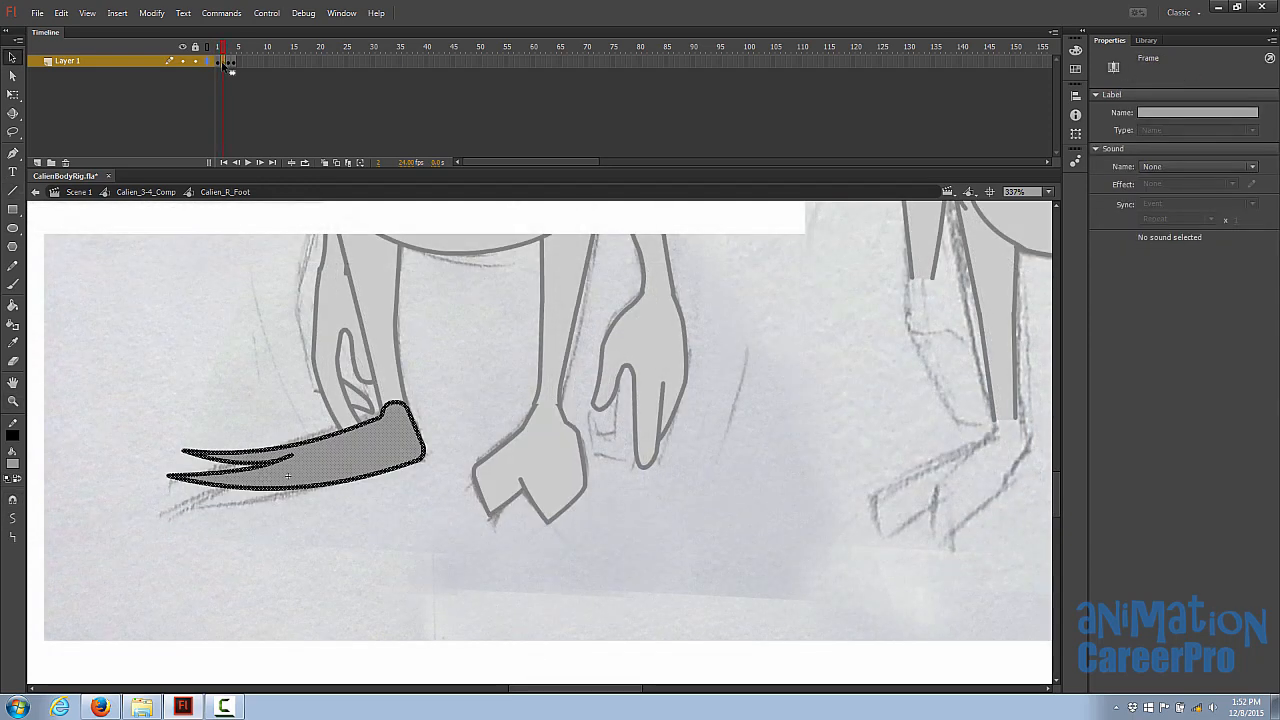
right_click(226, 62)
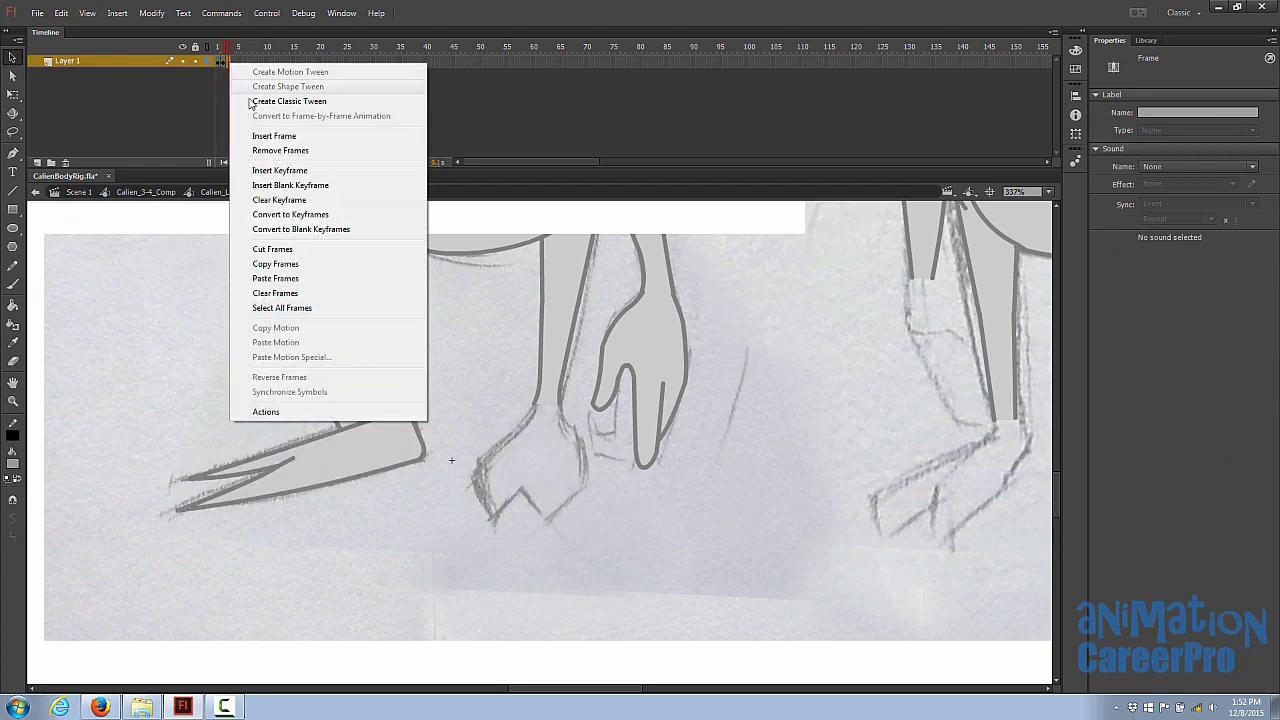
left_click(307, 280)
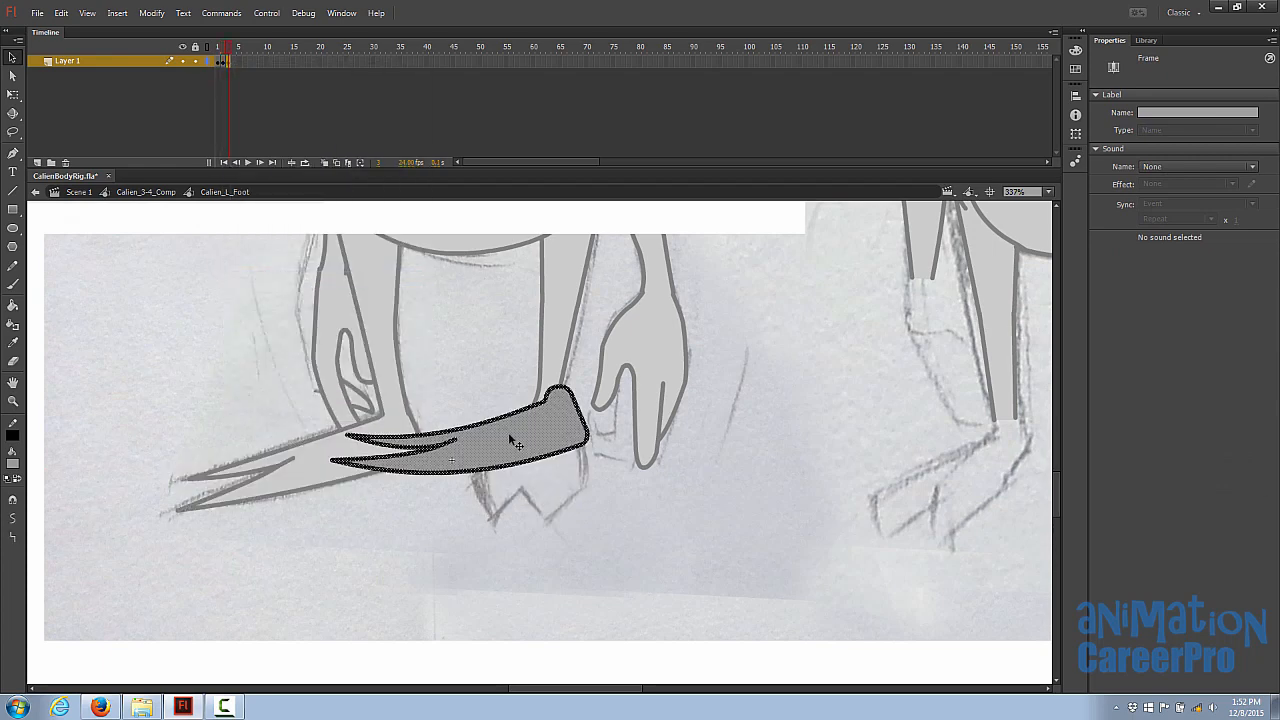
Step: Move the pasted foot onto the left ankle in frame 3, rotate it so the toes point lower, and turn on onion skinning
left_click(507, 466)
mouse_move(516, 450)
left_mouse_down()
mouse_move(503, 474)
mouse_move(514, 448)
left_mouse_up()
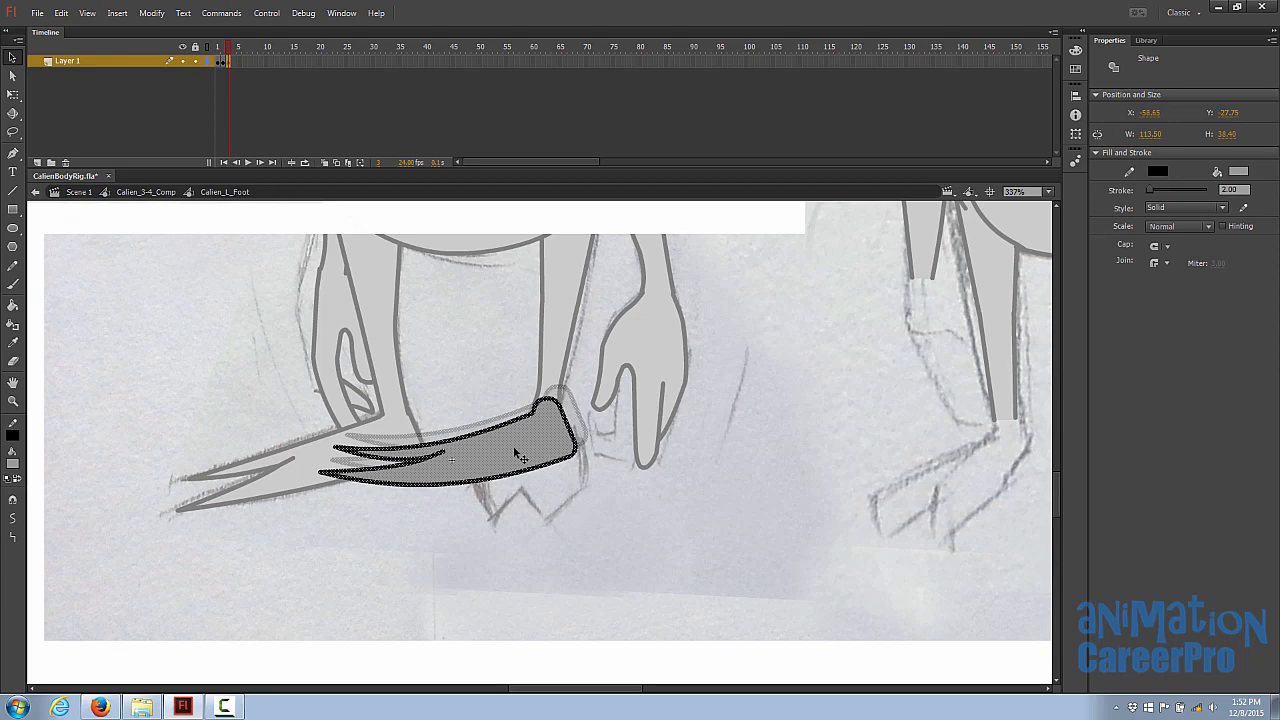
key("q")
left_click_drag(331, 504, 385, 542)
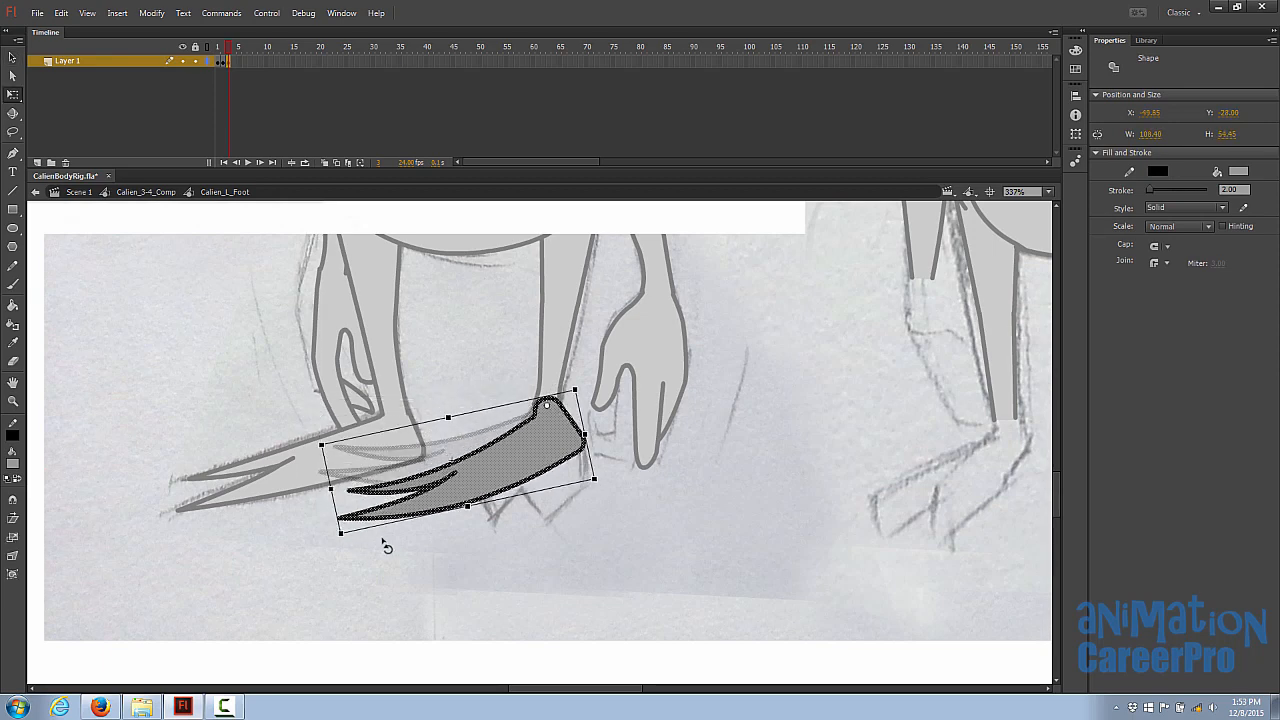
left_click(322, 162)
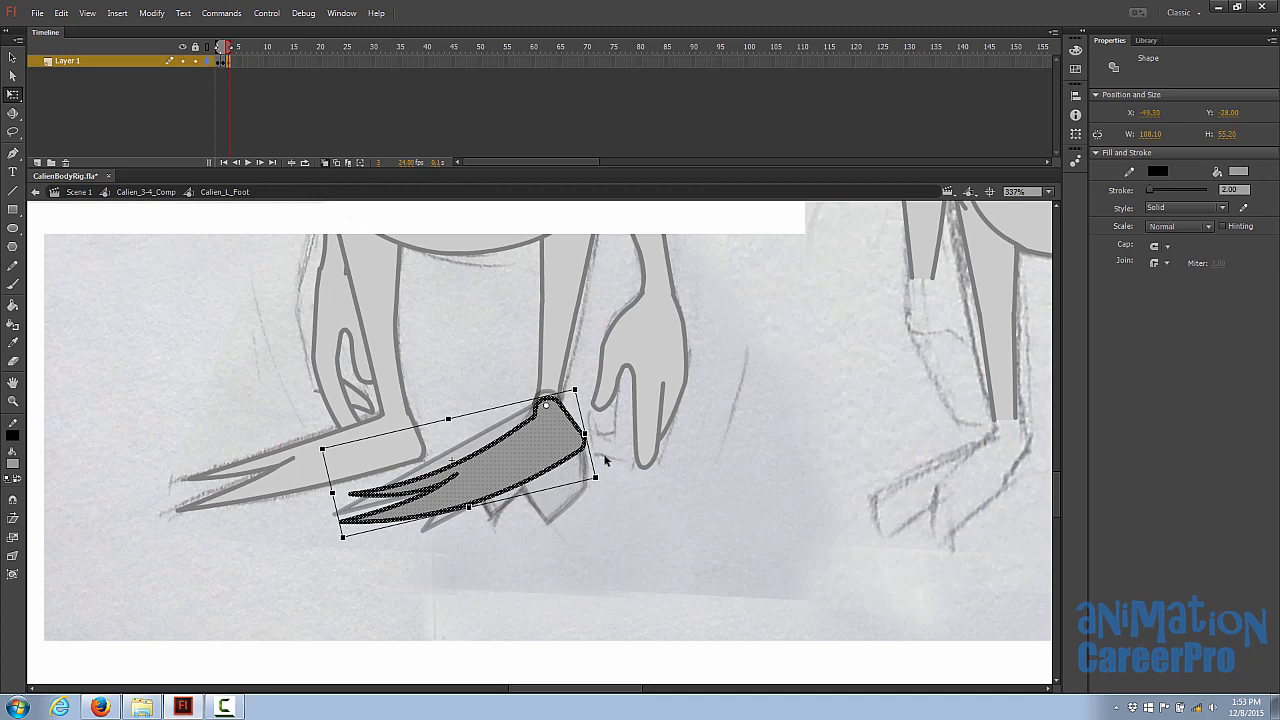
key("ctrl+z")
Step: Remove the frame 3 foot's fill and pull its toe tips and toe gap to match the onion-skinned foot from frame 2
left_click(562, 470)
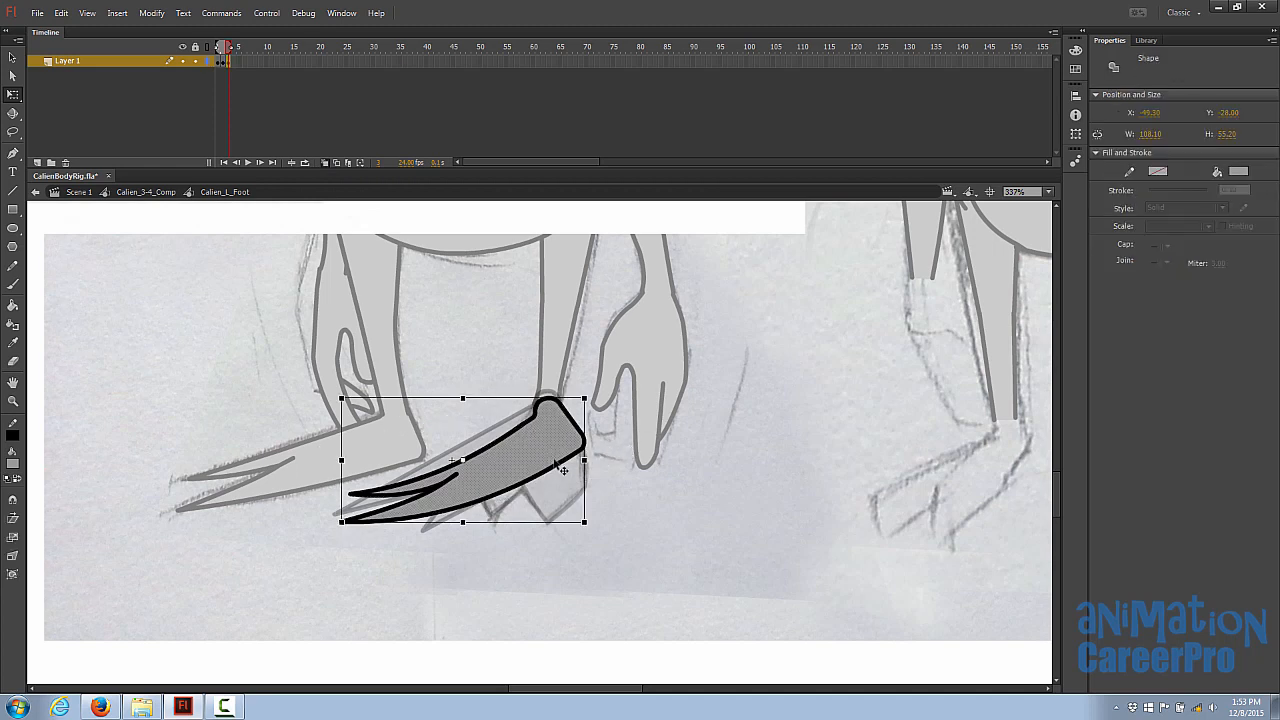
key("ctrl+shift+a")
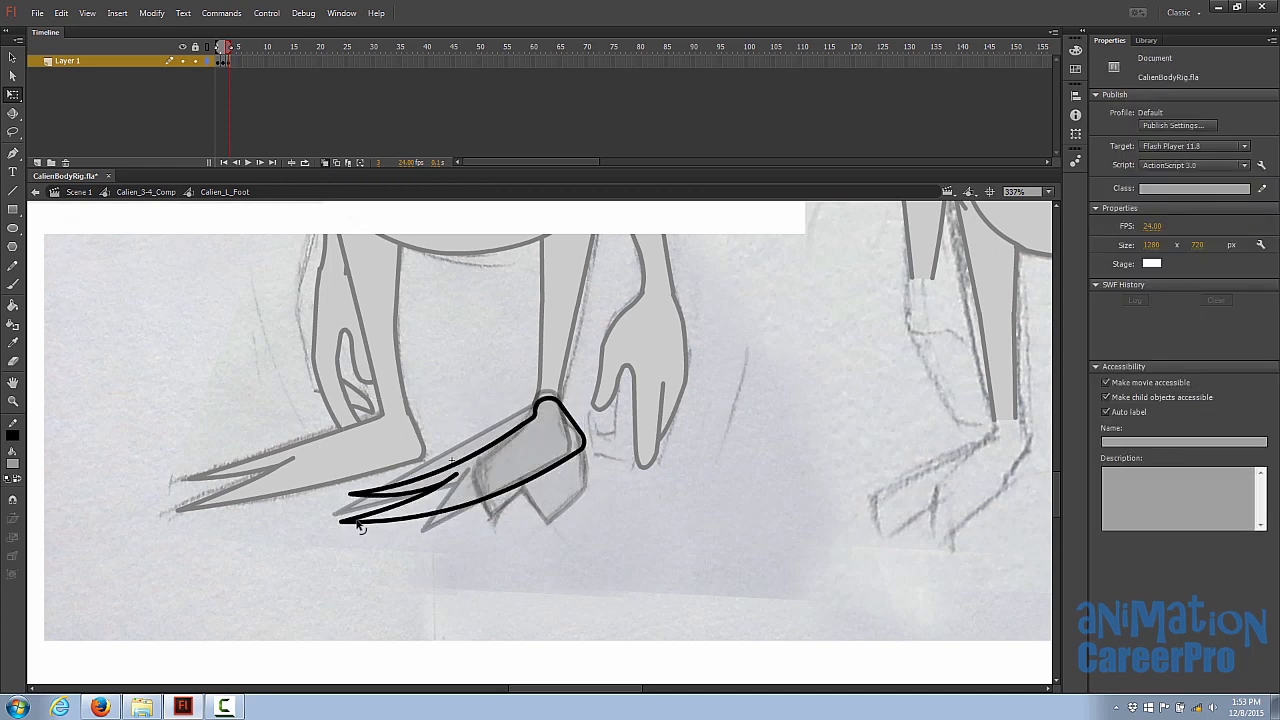
left_click_drag(357, 521, 425, 531)
key("ctrl+z")
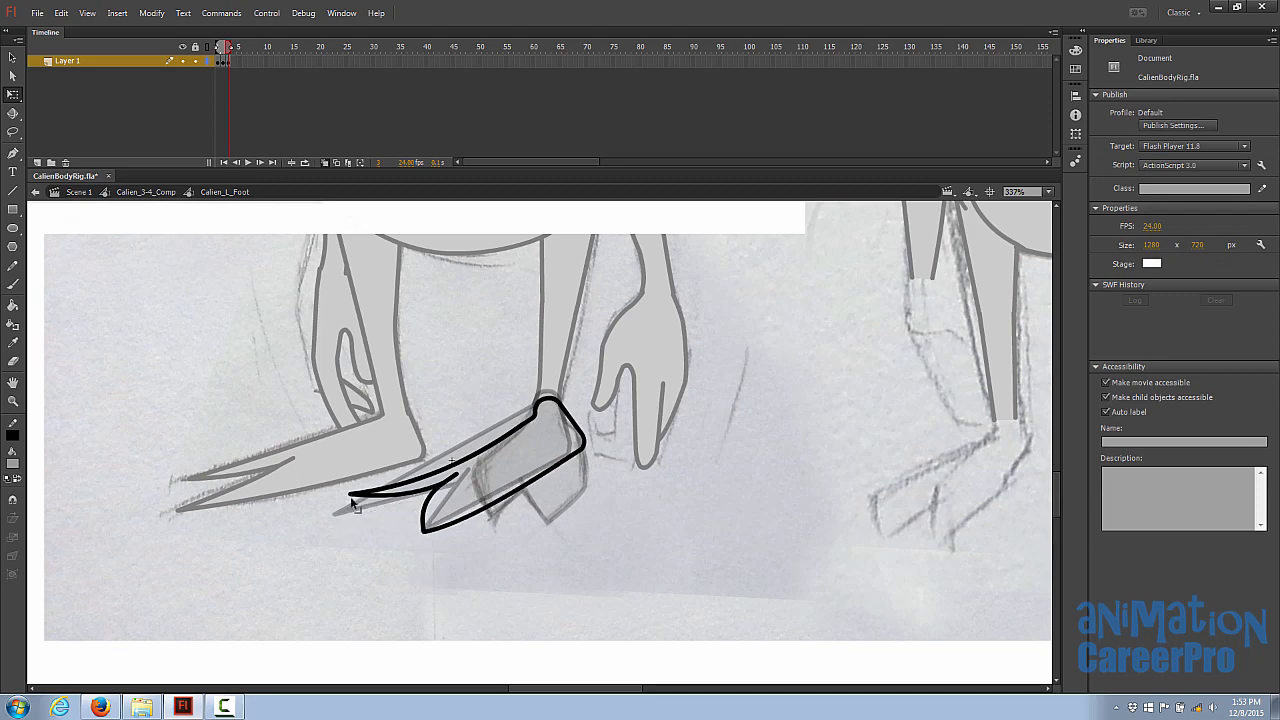
left_click_drag(351, 496, 337, 514)
left_click_drag(428, 502, 439, 506)
left_click_drag(445, 484, 453, 487)
left_click_drag(458, 475, 467, 475)
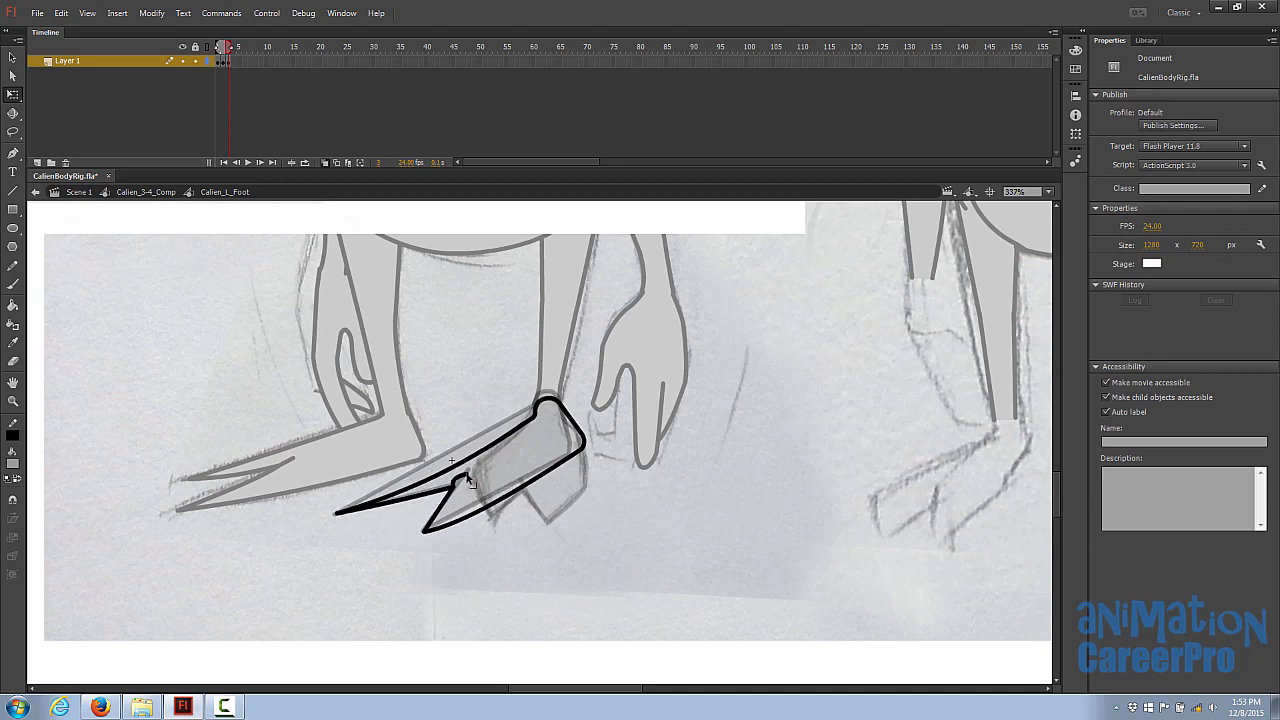
Step: Offset both toe tips from the onion-skinned pose and refine the curves and notch between the toes
left_click_drag(336, 513, 330, 498)
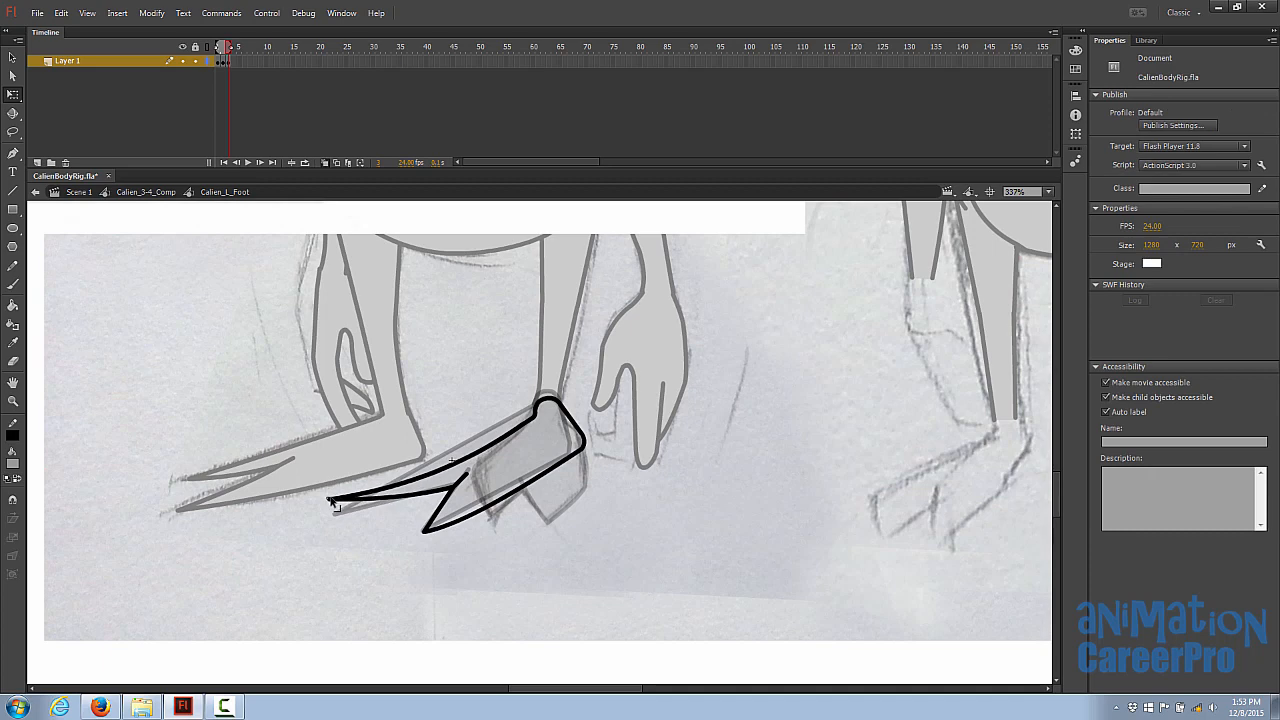
left_click_drag(424, 531, 475, 485)
key("z")
left_click(490, 490)
key("v")
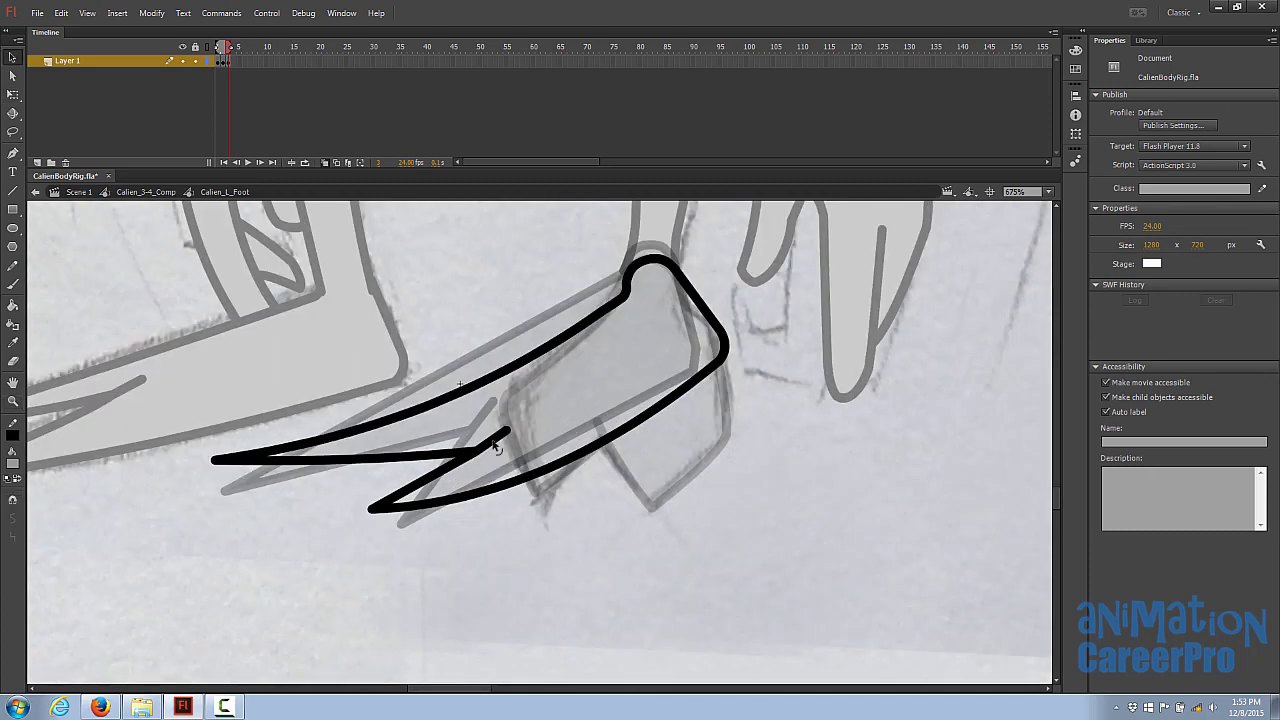
left_click_drag(421, 453, 406, 467)
left_click_drag(475, 453, 486, 449)
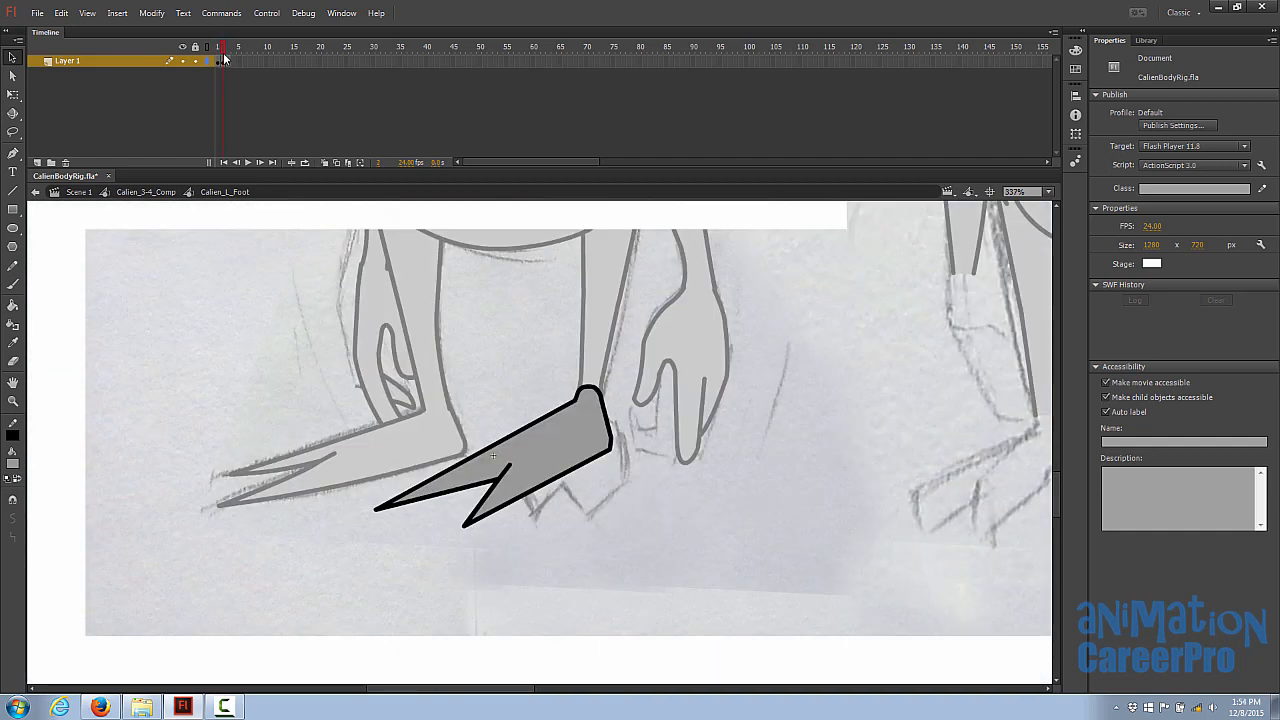
Step: Open the Calien_R_Foot symbol and copy its bent foot from frame 3
left_click_drag(224, 59, 222, 58)
double_click(417, 411)
double_click(424, 424)
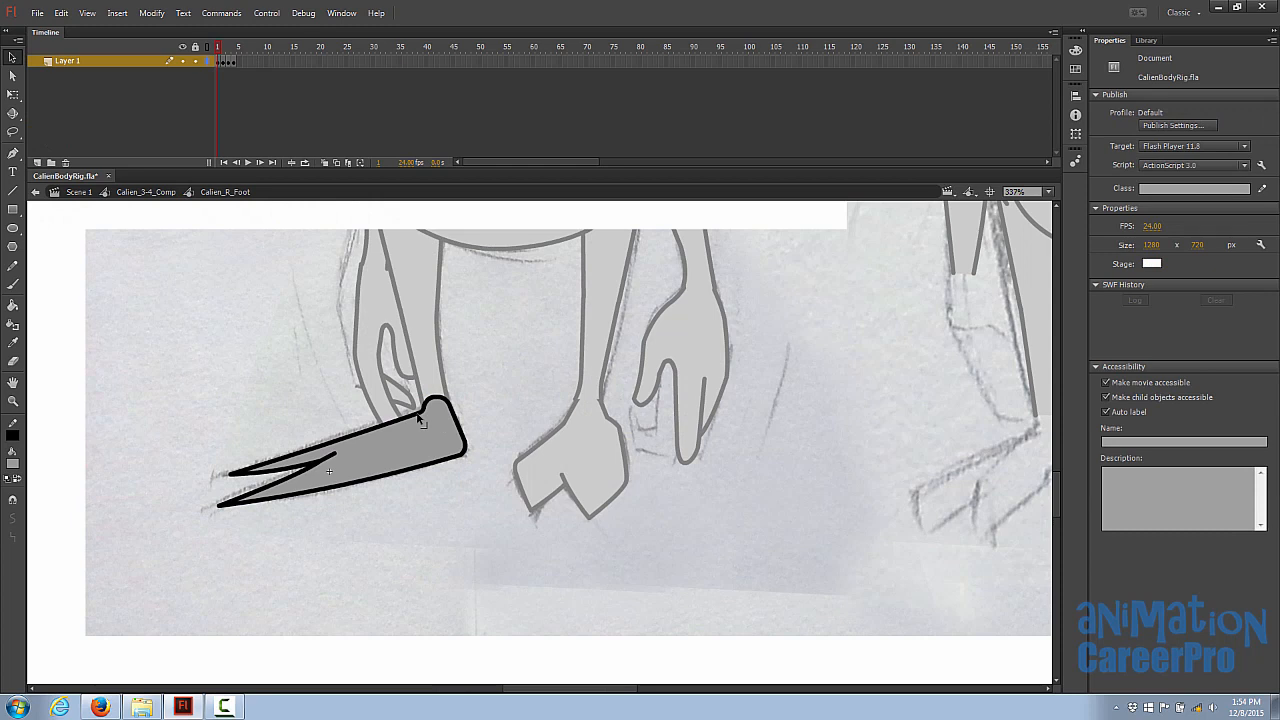
left_click(223, 48)
left_click(229, 51)
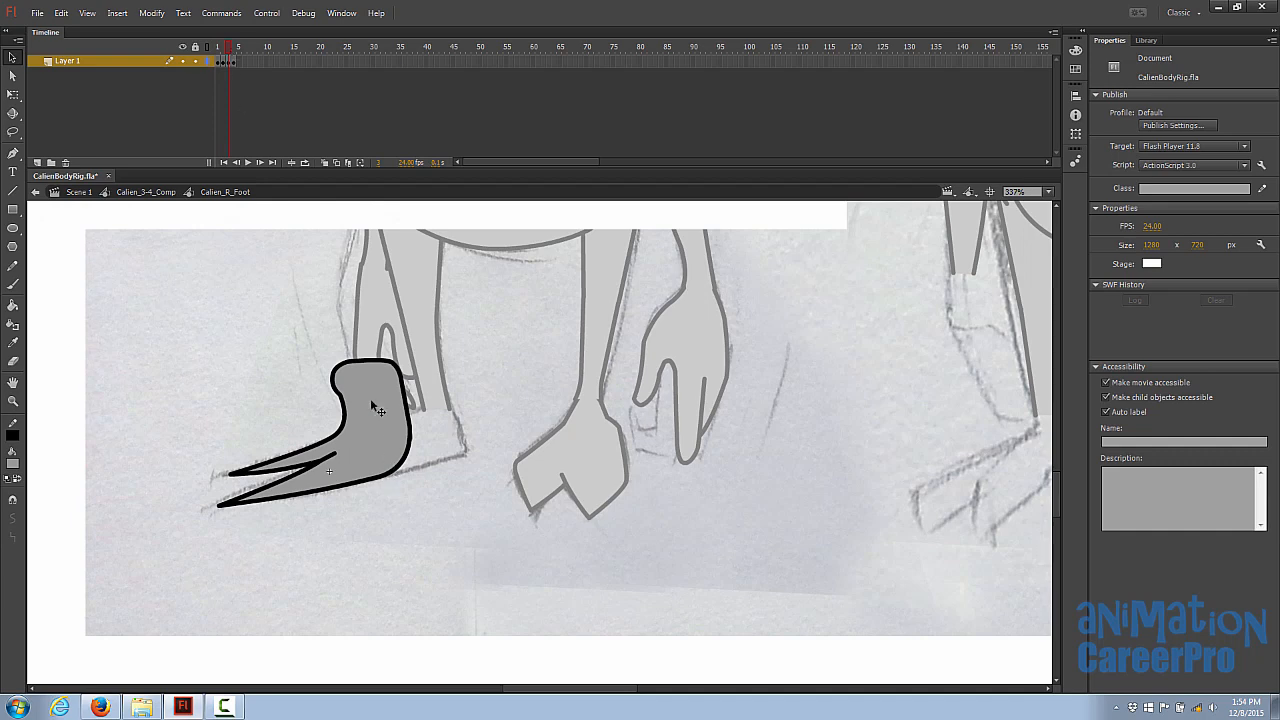
right_click(231, 62)
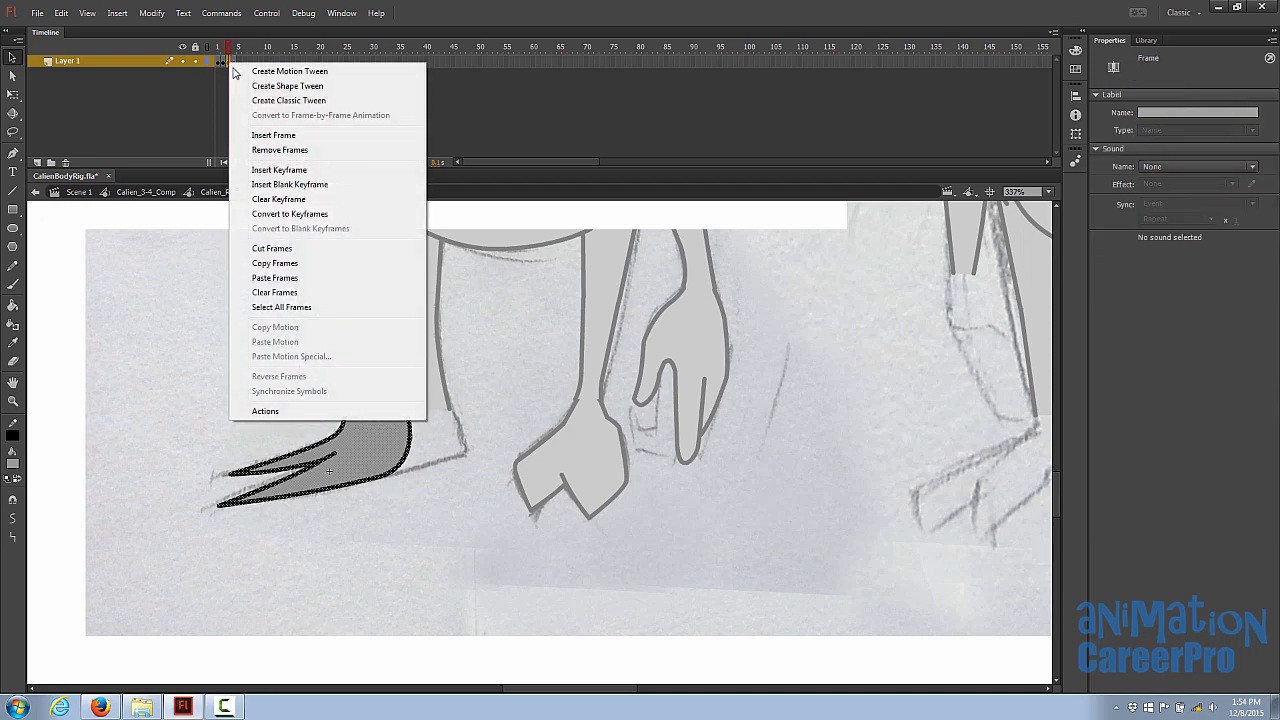
left_click(290, 263)
Step: Paste the copied foot frame into frame 4 of the Calien_L_Foot symbol
double_click(489, 447)
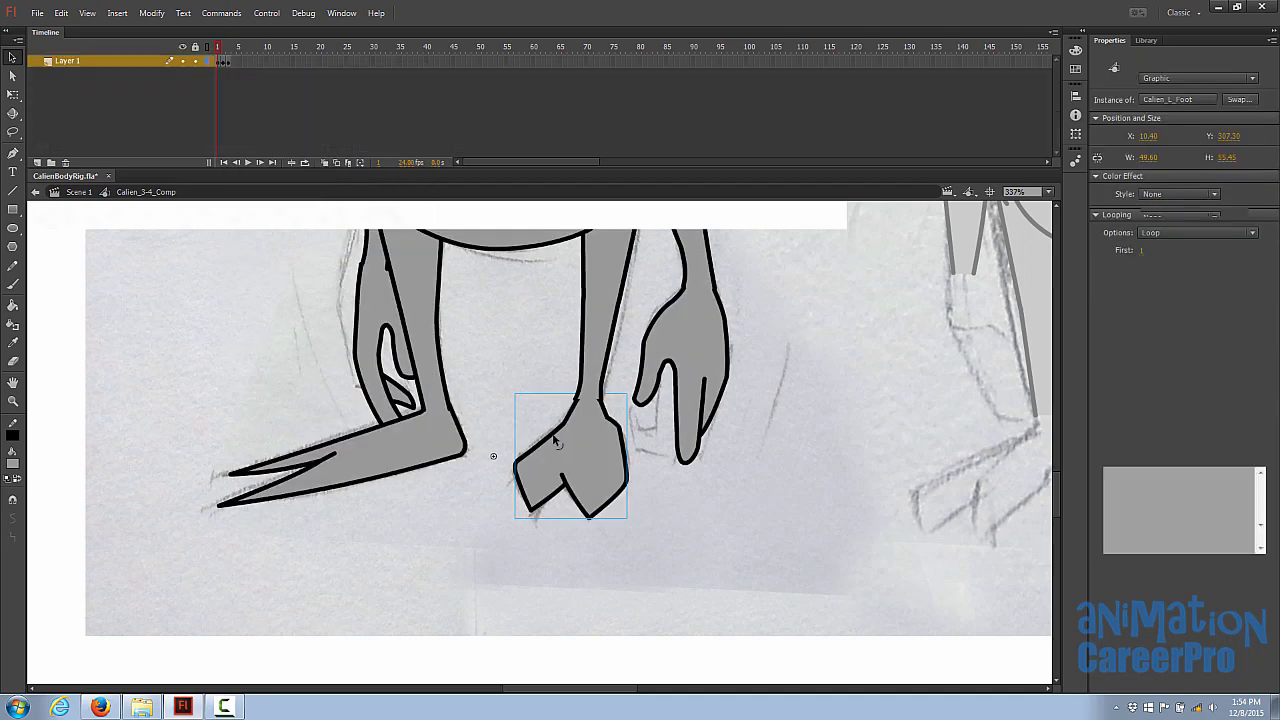
double_click(543, 432)
left_click(233, 62)
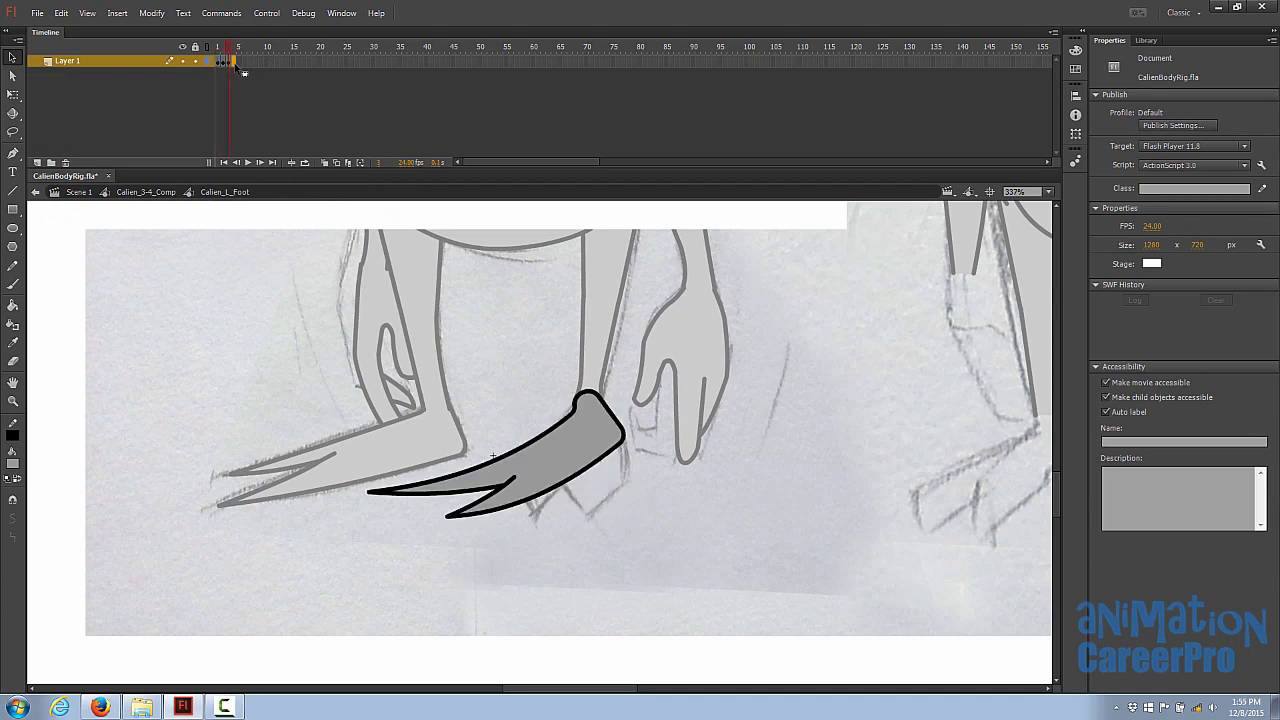
right_click(236, 66)
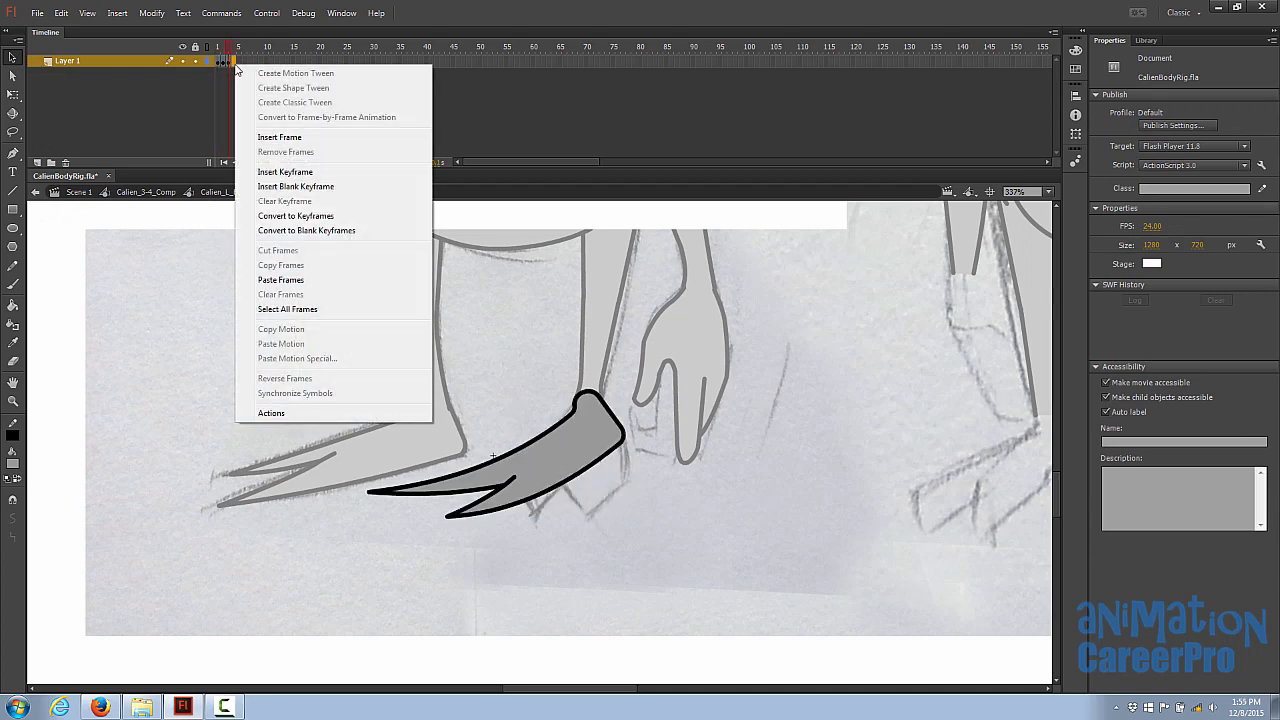
left_click(303, 282)
left_click(237, 48)
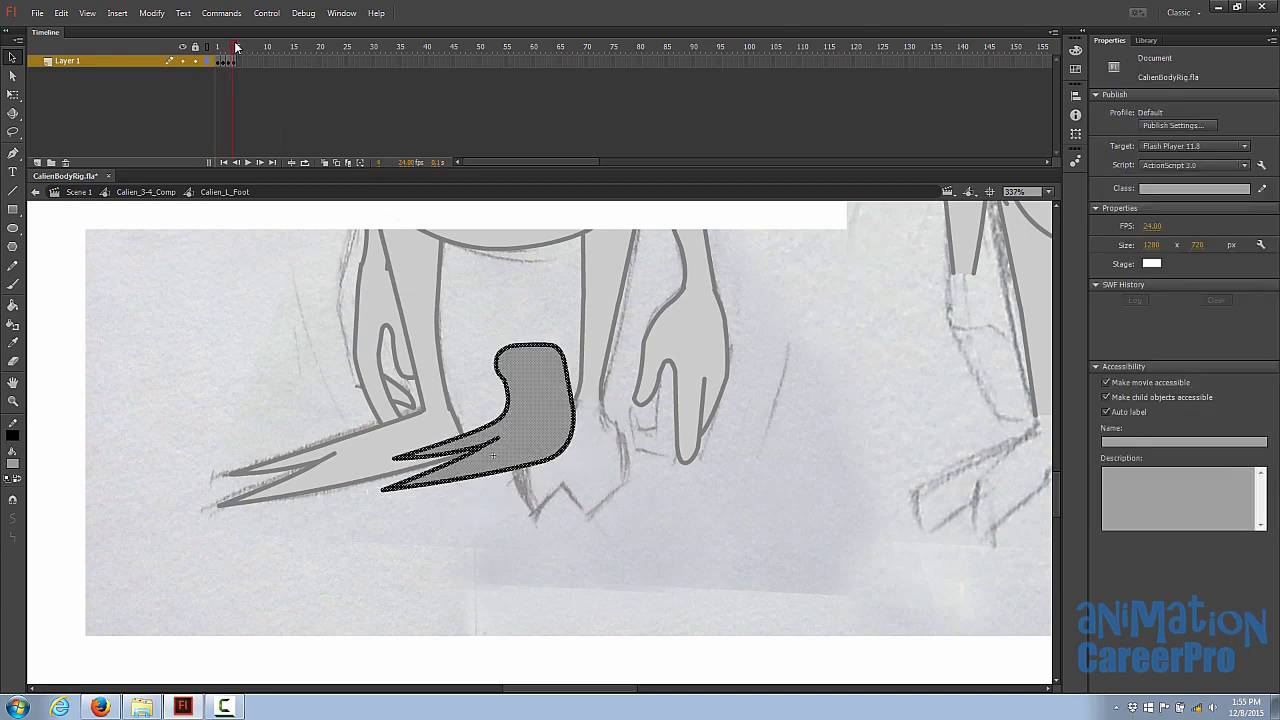
Step: Delete the fill of the frame 4 foot and move its outline so the top sits at the left leg's ankle
left_click(534, 426)
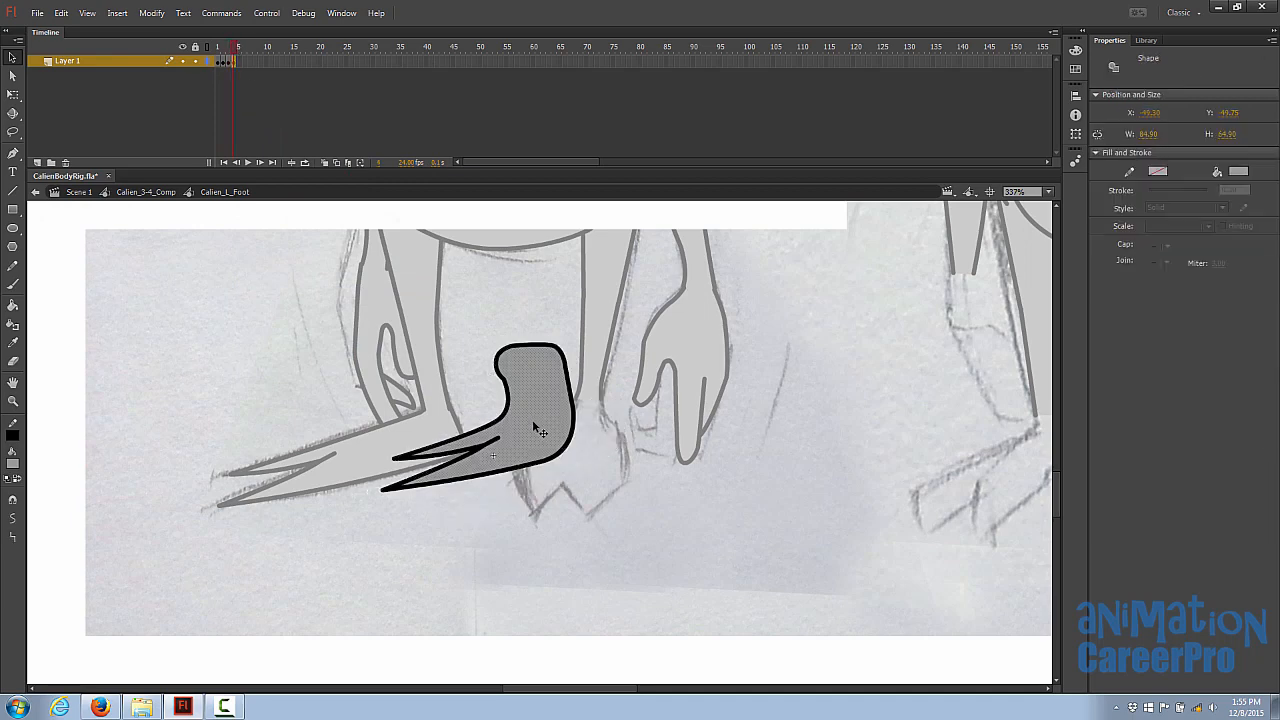
key("Delete")
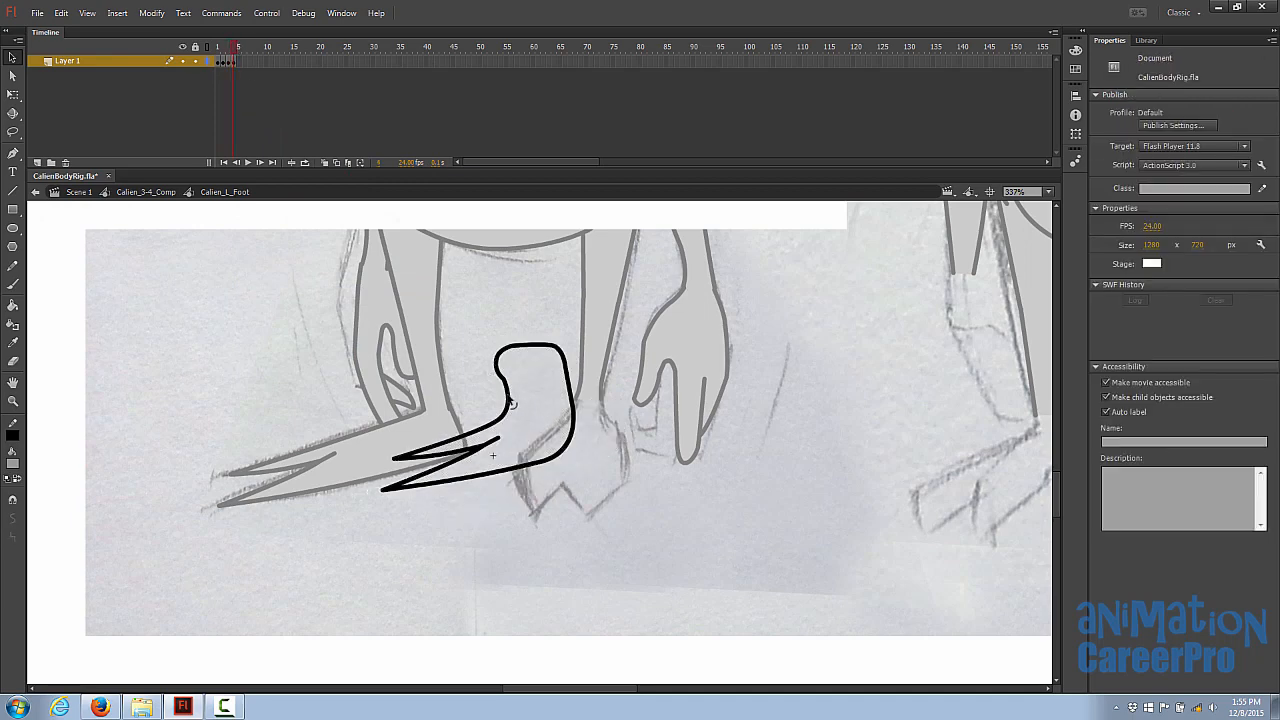
double_click(517, 392)
left_click_drag(517, 392, 596, 432)
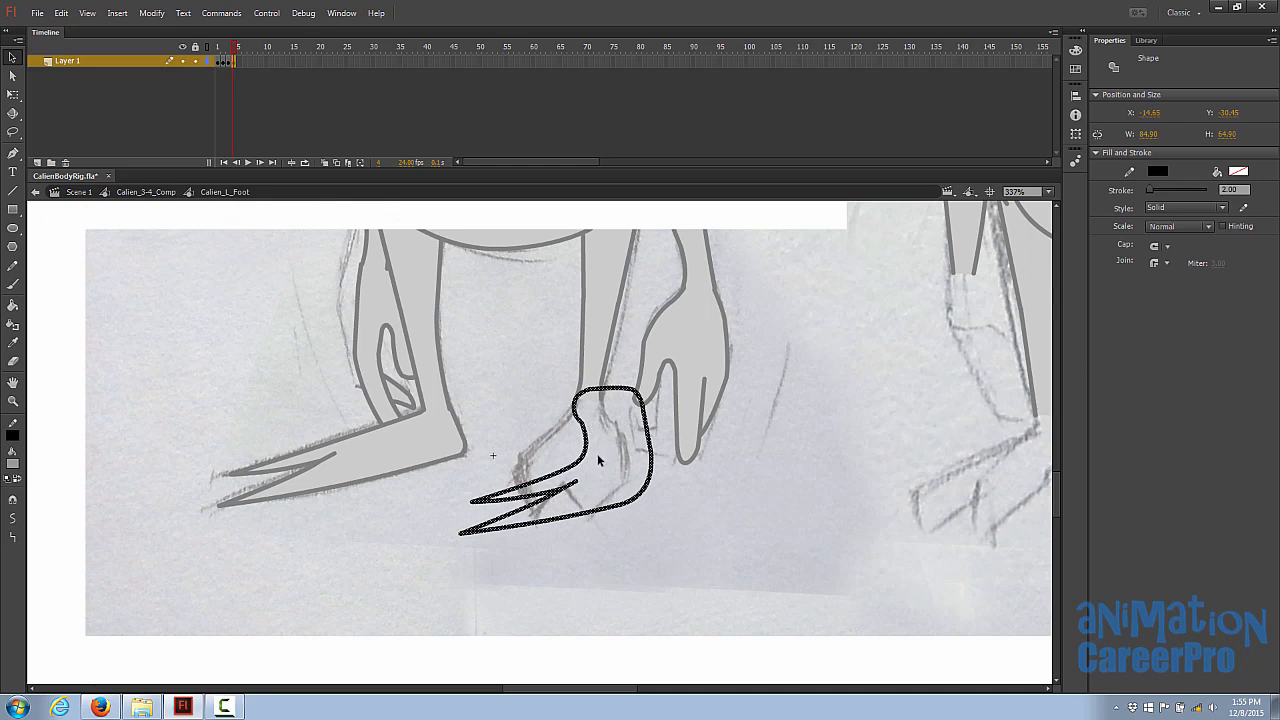
left_click(607, 473)
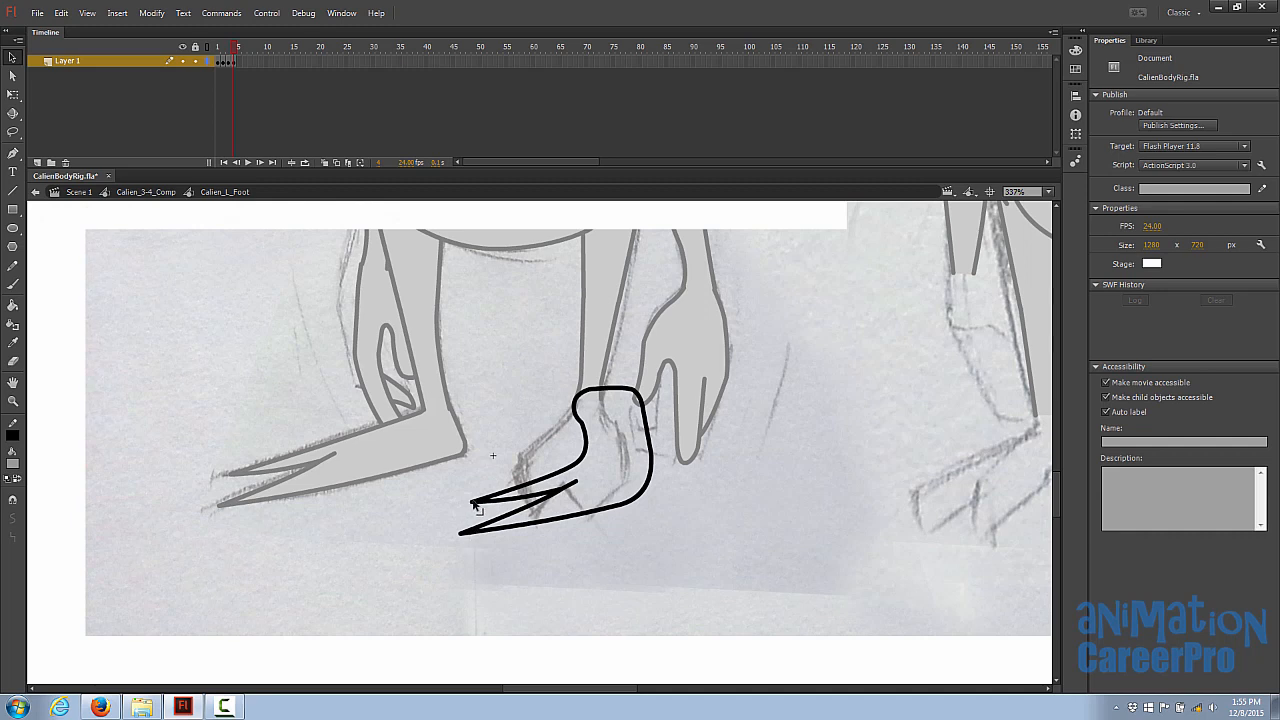
Step: Reshape the toe tips of the frame 4 foot for the left foot's perspective and fill the outline with gray
left_click_drag(476, 507, 495, 528)
left_click_drag(503, 530, 506, 527)
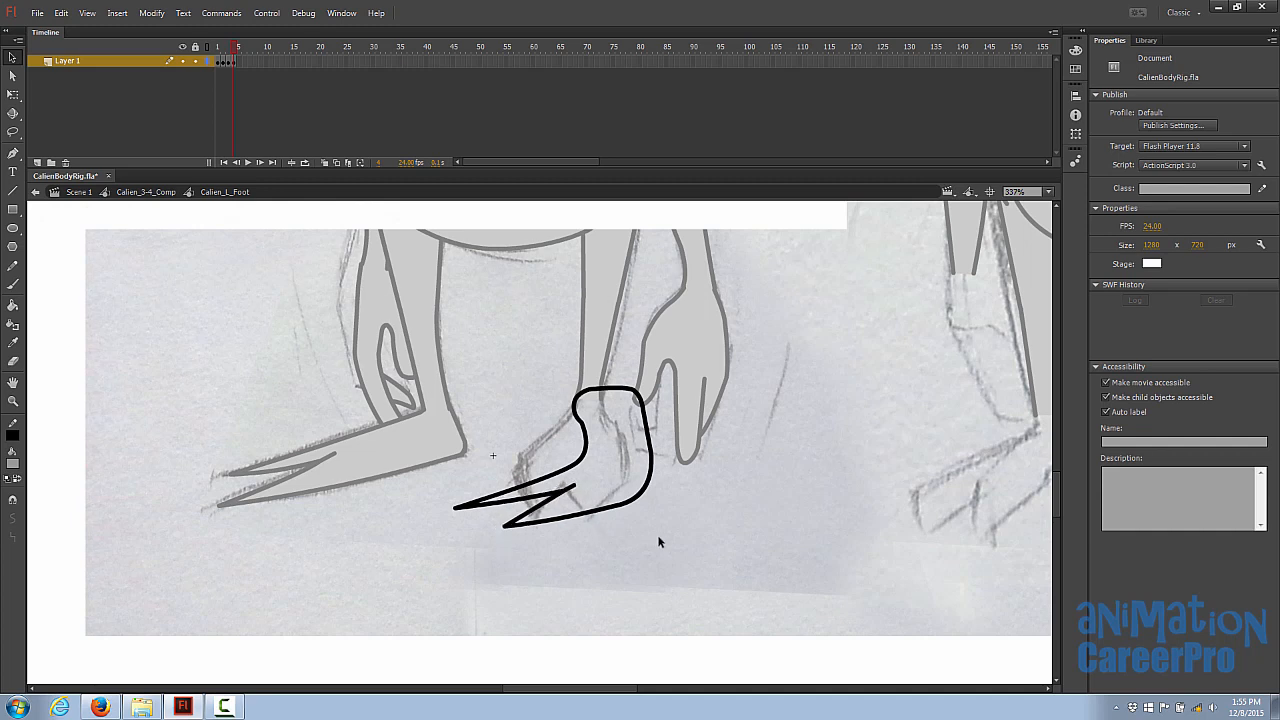
key("k")
left_click(632, 461)
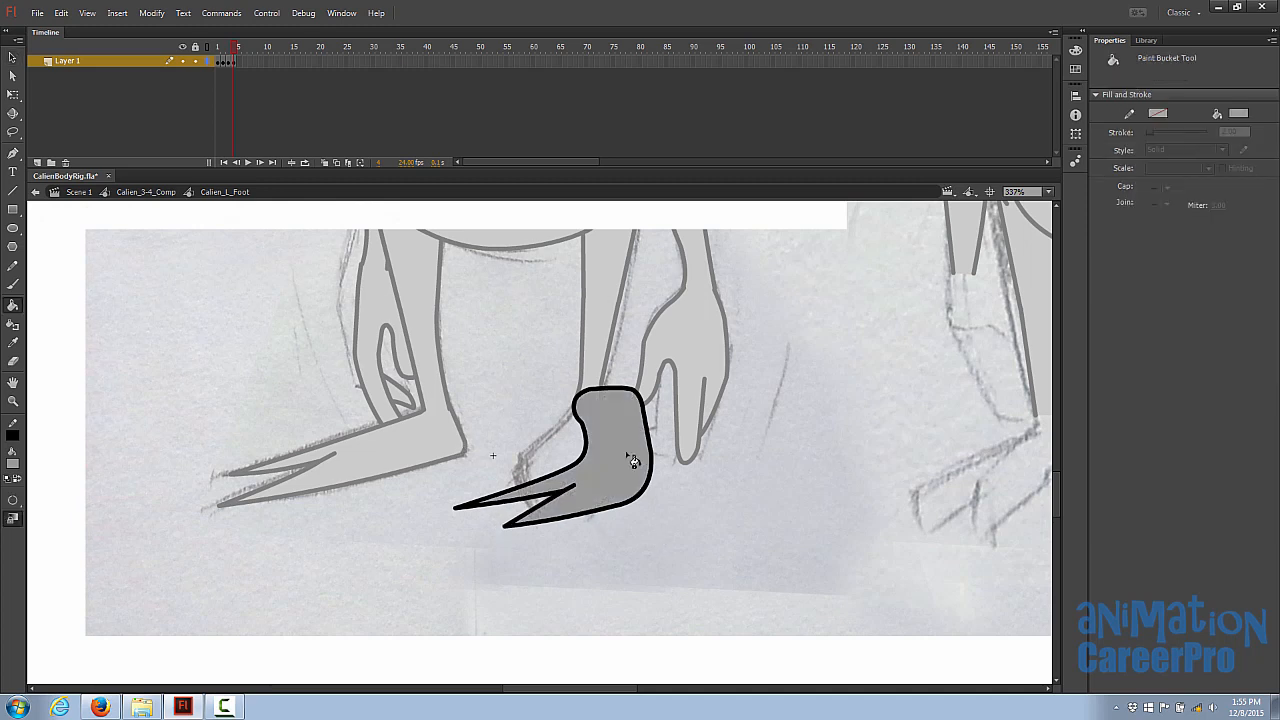
Step: Open the Calien_R_Foot symbol and copy its curved foot from frame 4
key("v")
double_click(418, 454)
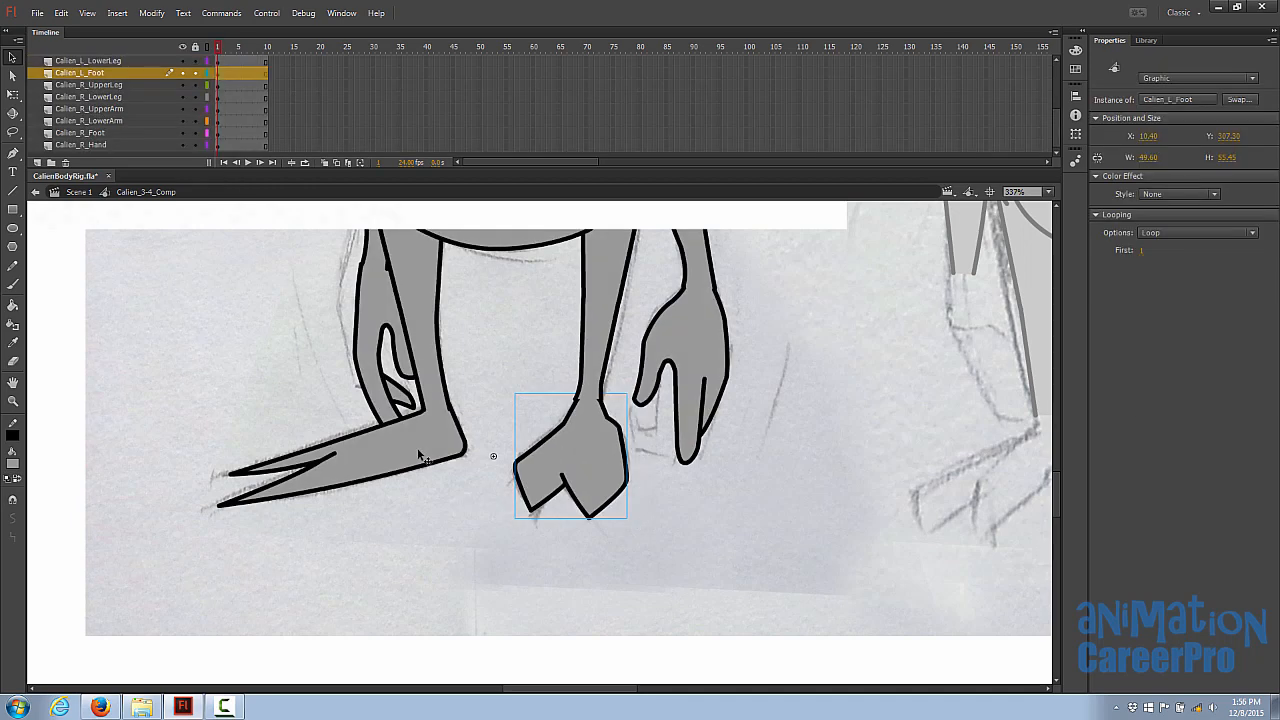
double_click(420, 455)
left_click_drag(223, 48, 236, 52)
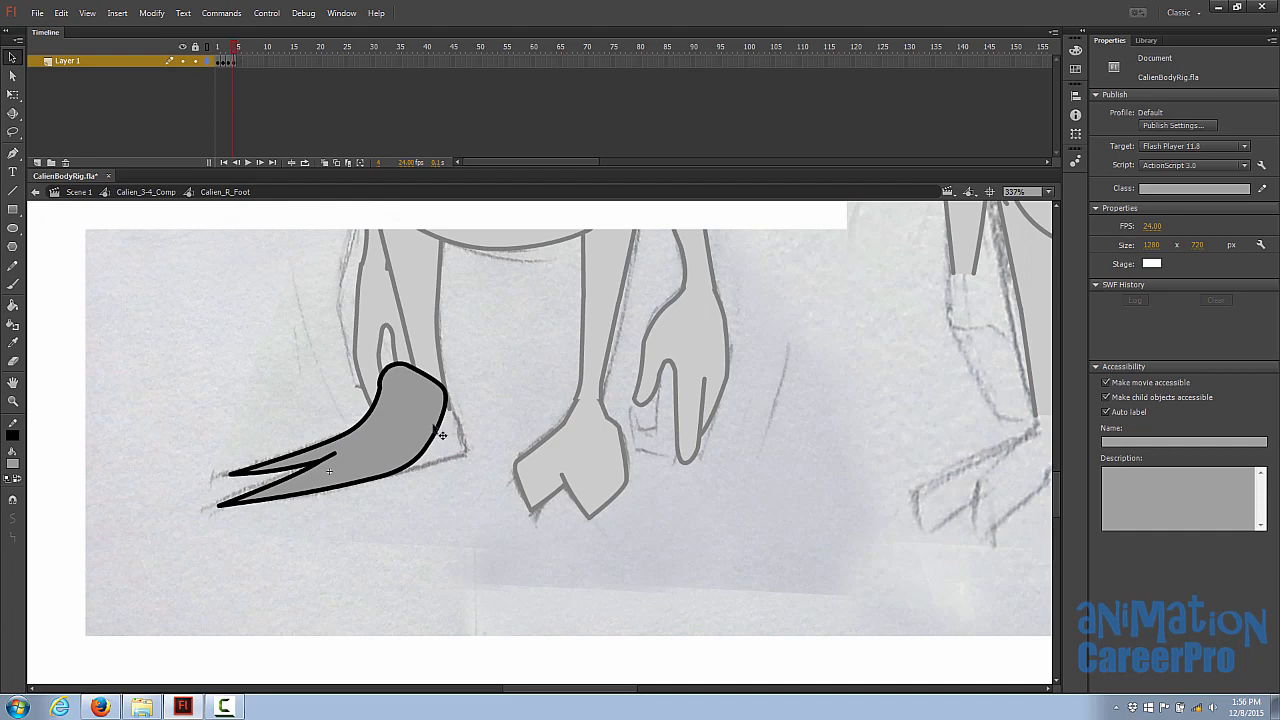
right_click(234, 61)
left_click(282, 261)
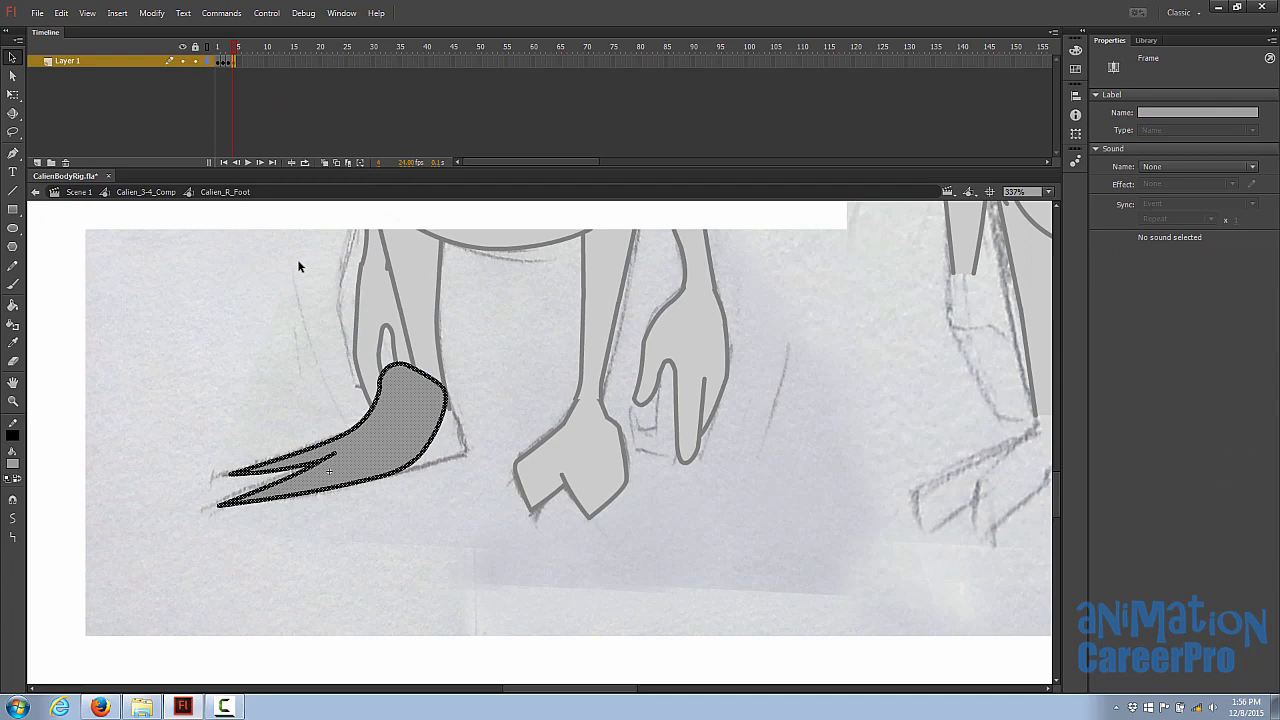
Step: Paste the copied curved foot into frame 5 of the Calien_L_Foot symbol
double_click(561, 455)
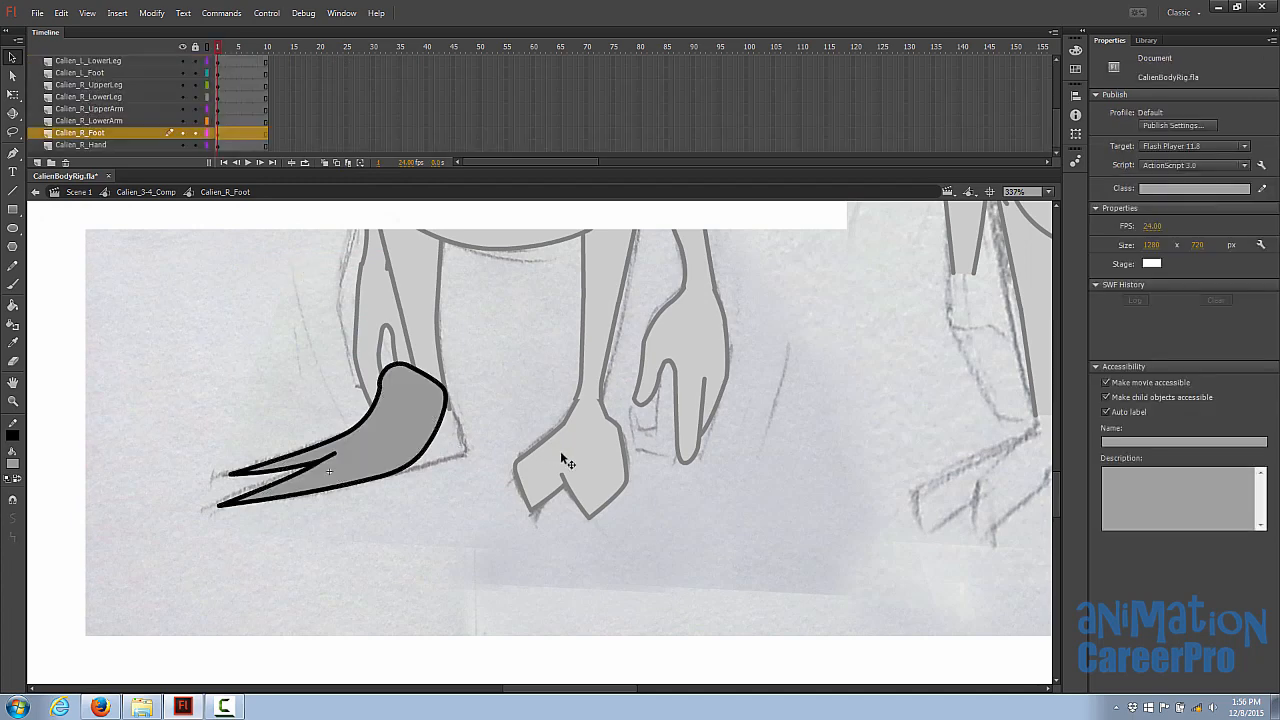
double_click(575, 428)
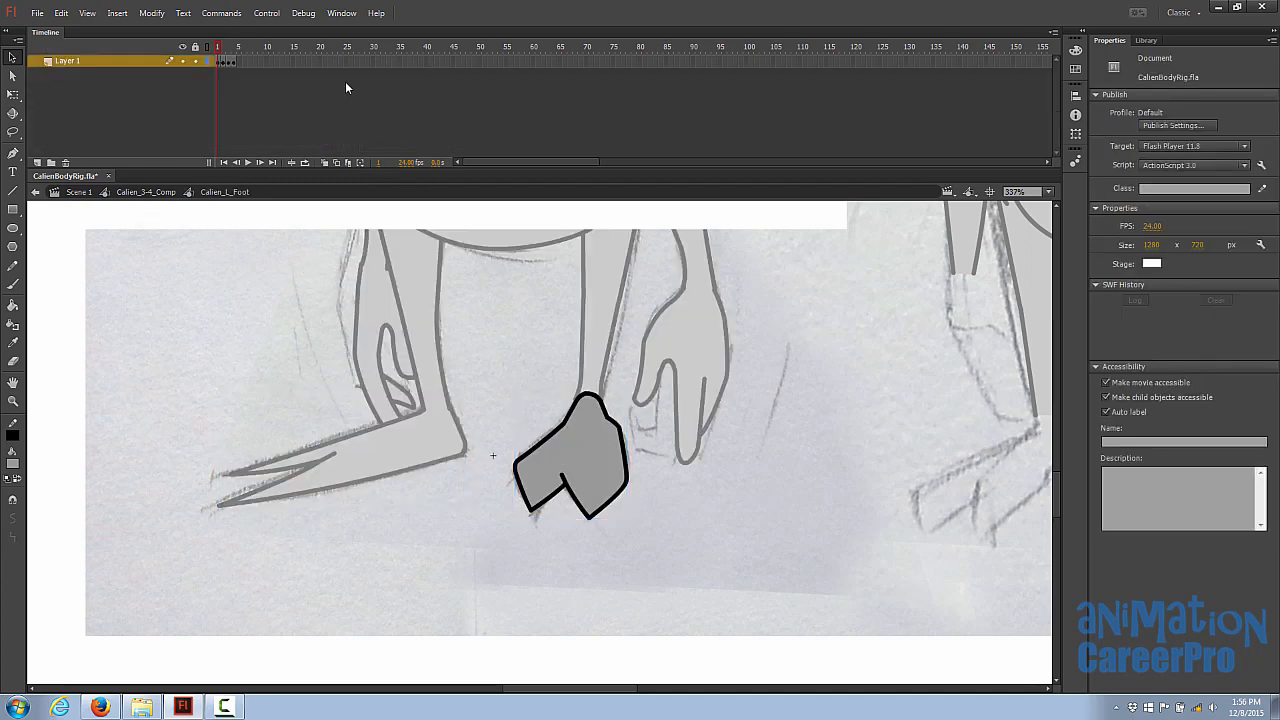
left_click(238, 62)
right_click(238, 62)
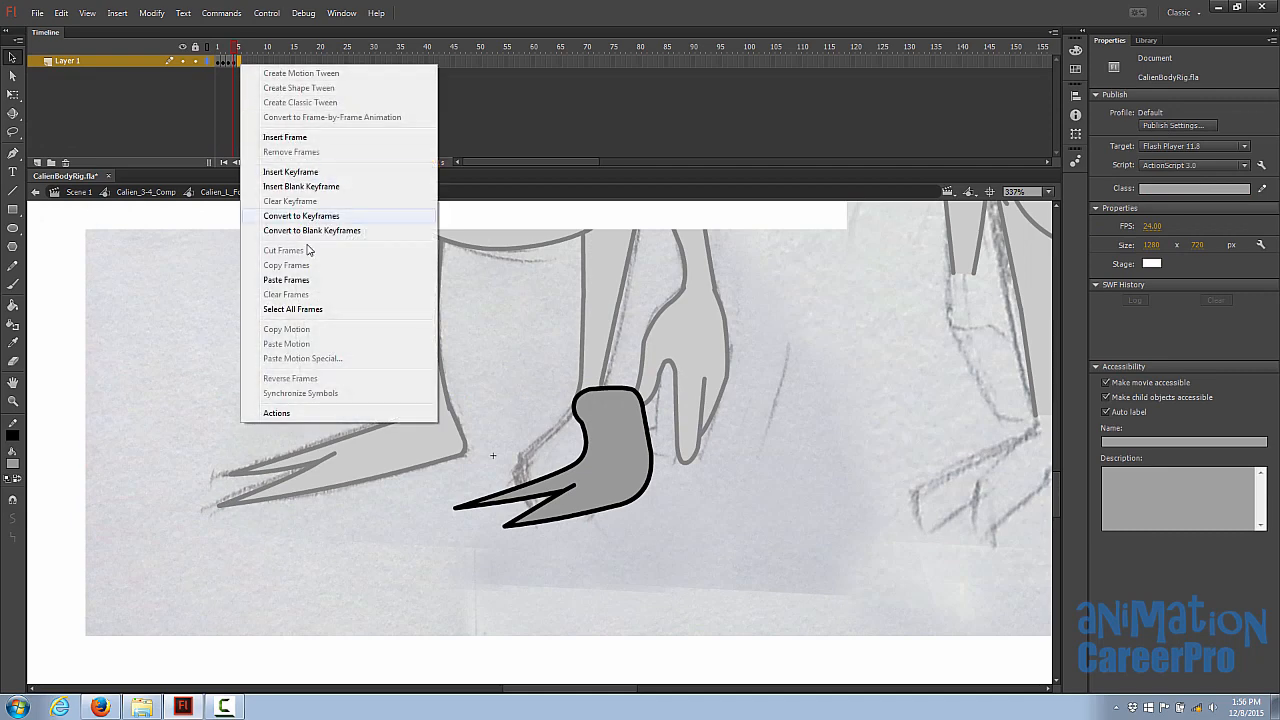
left_click(319, 283)
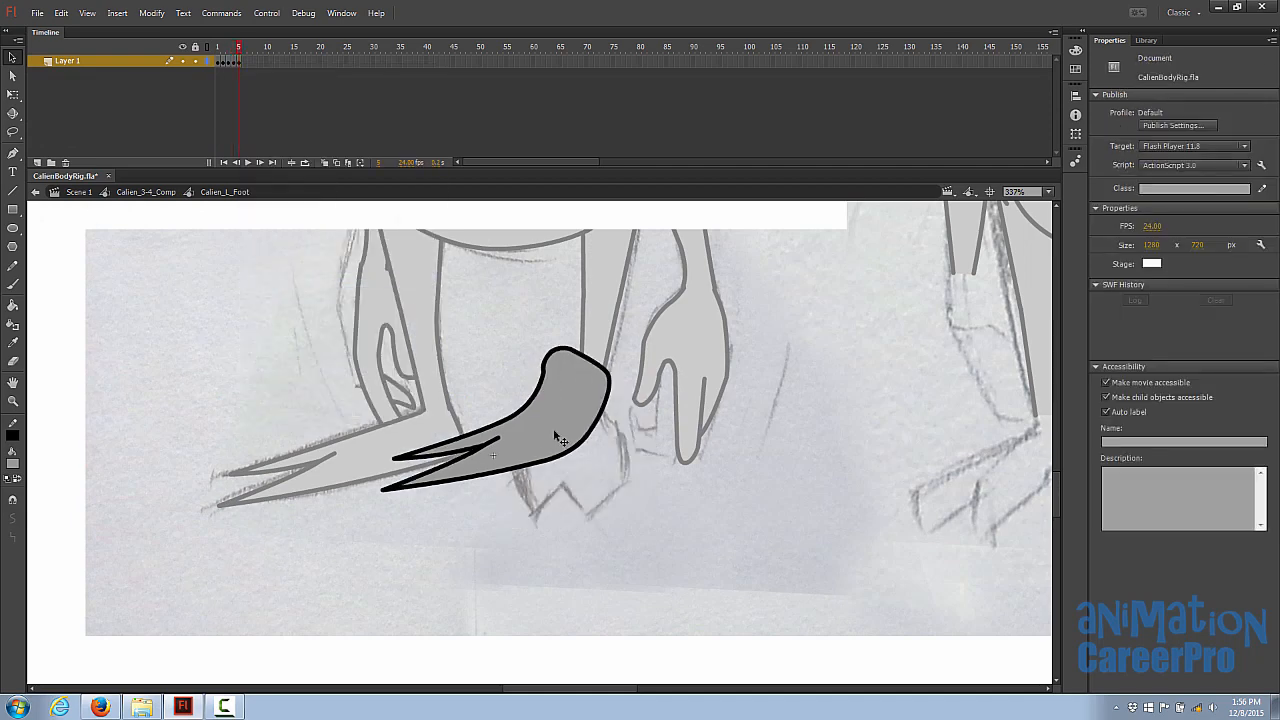
Step: Delete the fill of the frame 5 foot and move its outline down onto the left leg's ankle
left_click(554, 430)
key("Delete")
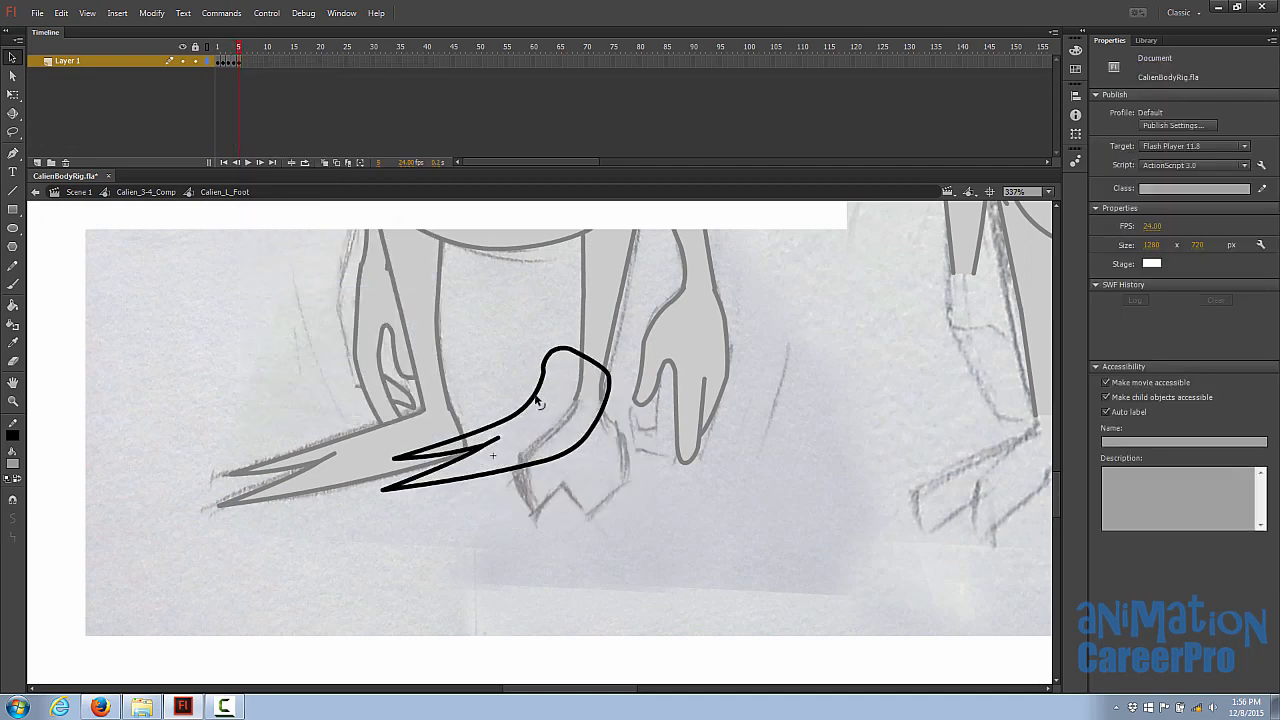
double_click(538, 402)
left_click_drag(539, 404, 575, 447)
left_click(600, 556)
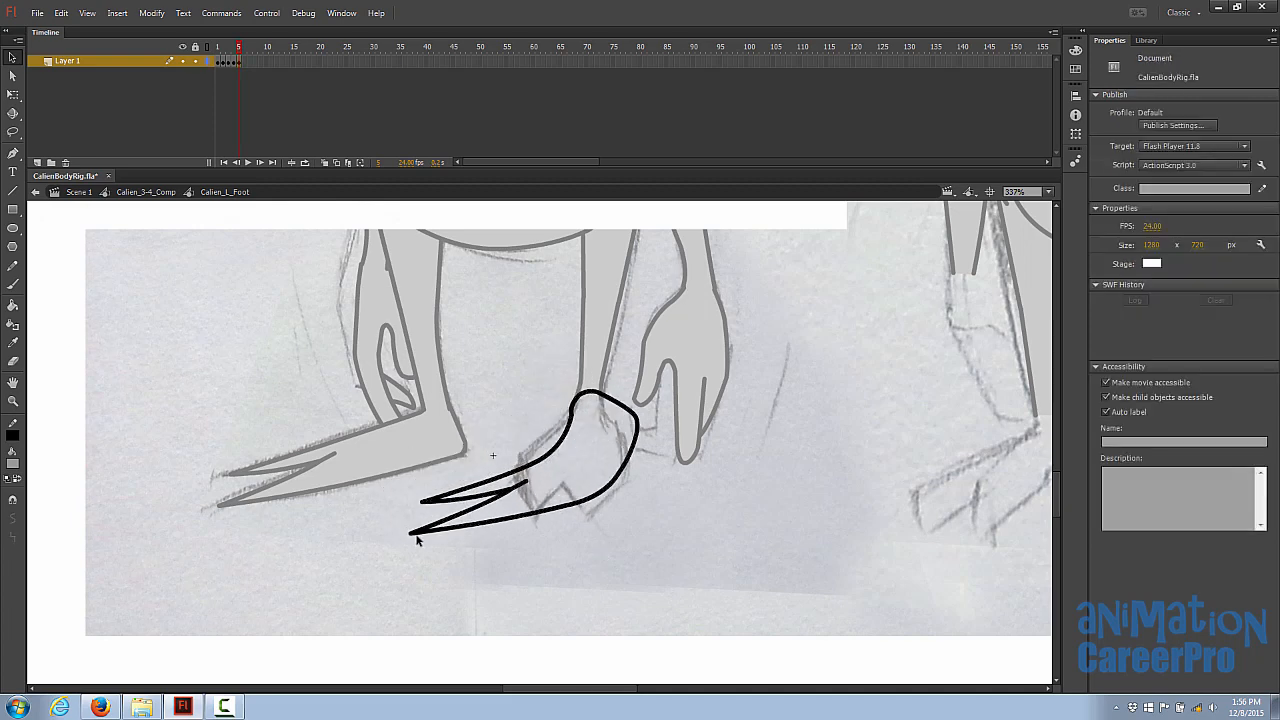
Step: Reshape the toe tips of the frame 5 foot, fill it with gray, and scrub back through the foot poses
mouse_move(415, 530)
left_mouse_down()
mouse_move(441, 524)
mouse_move(400, 510)
left_mouse_up()
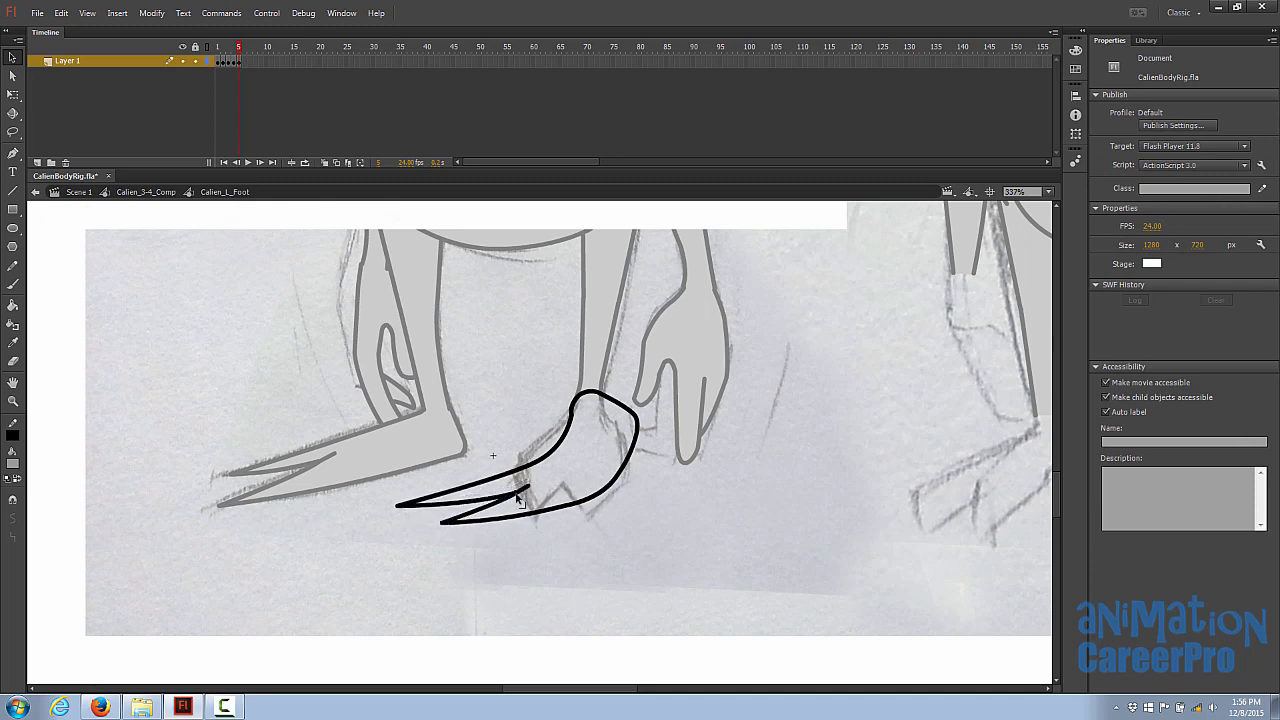
key("k")
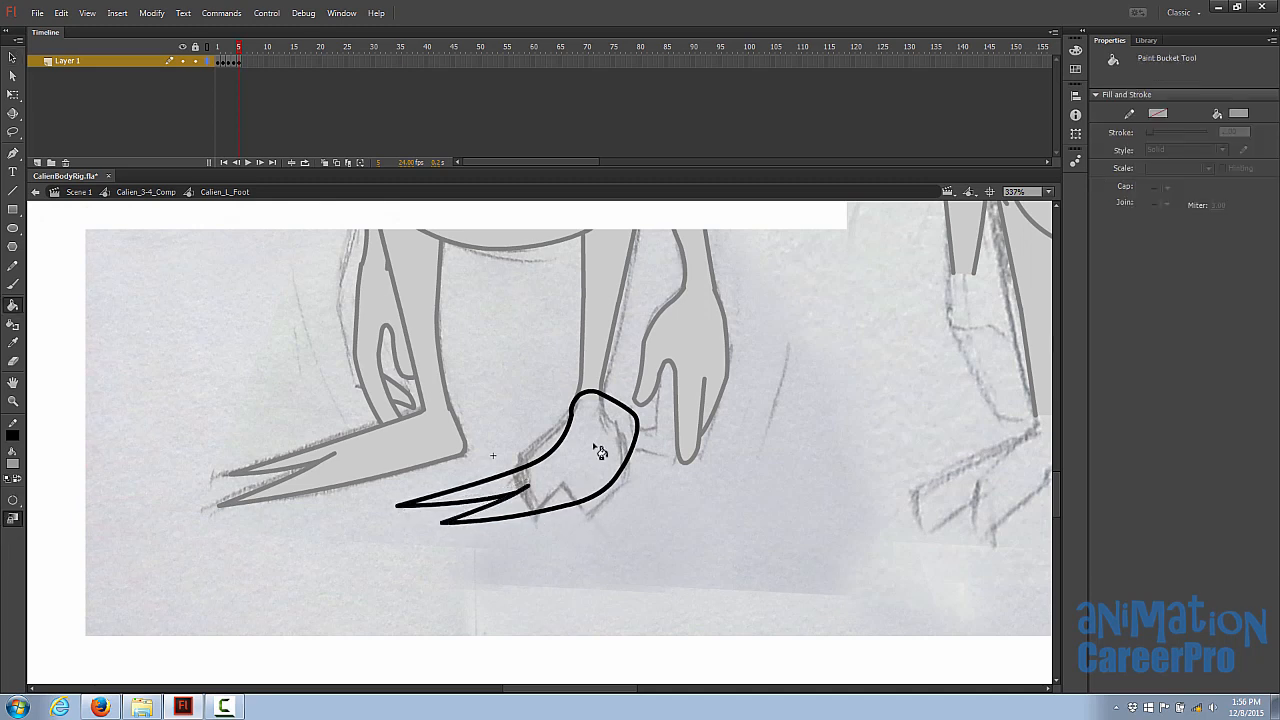
left_click(595, 445)
left_click_drag(240, 49, 231, 57)
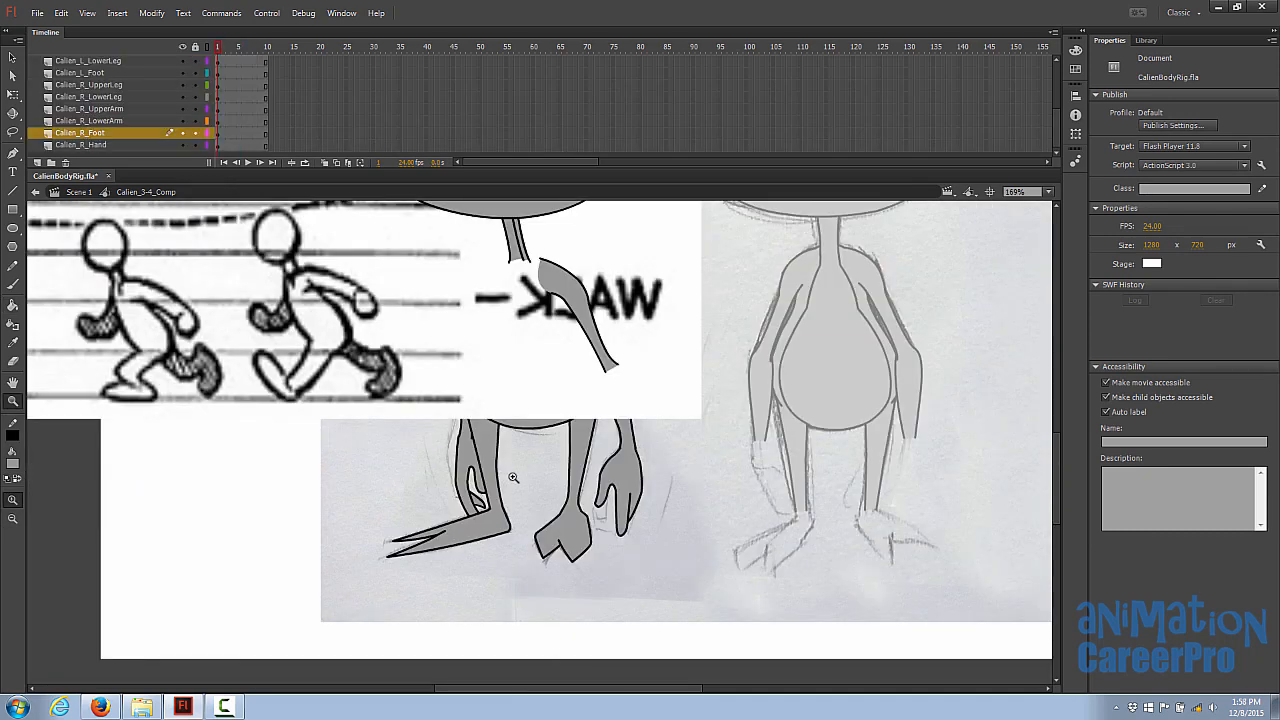
Step: Delete Layer 3, which holds the mirrored walk reference image, from the Calien_3-4_Comp timeline
key("v")
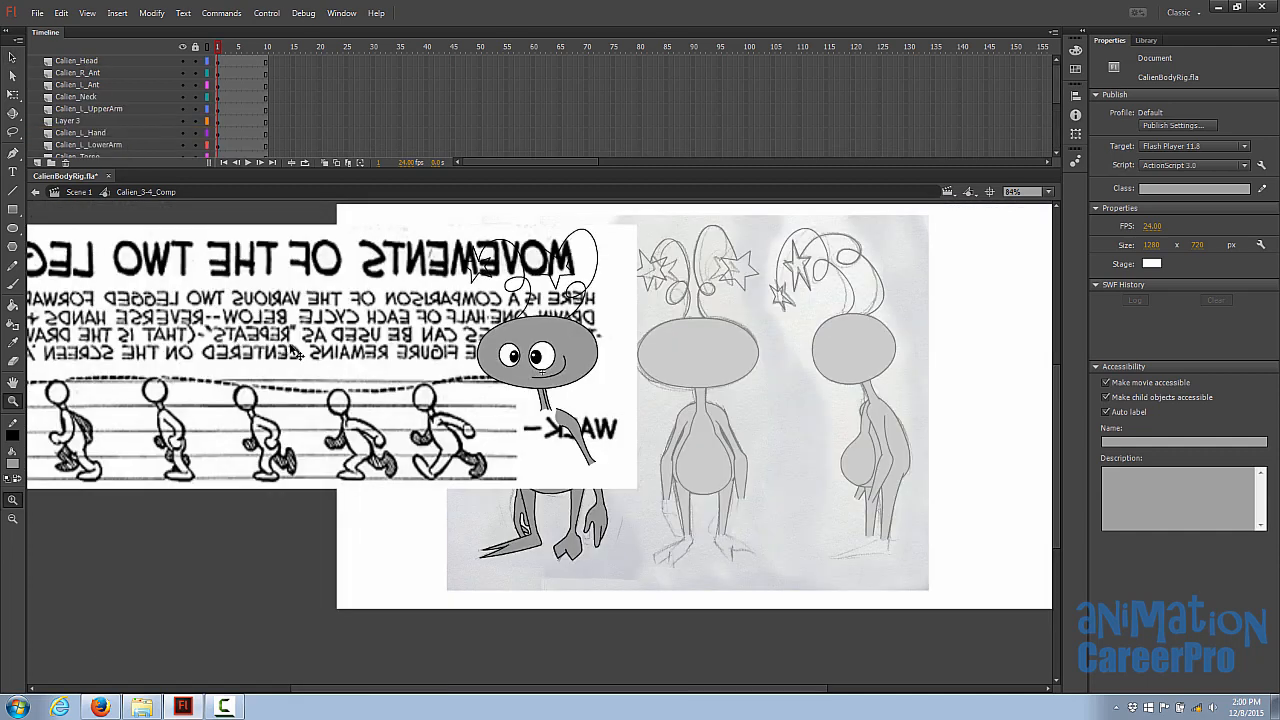
left_click(298, 354)
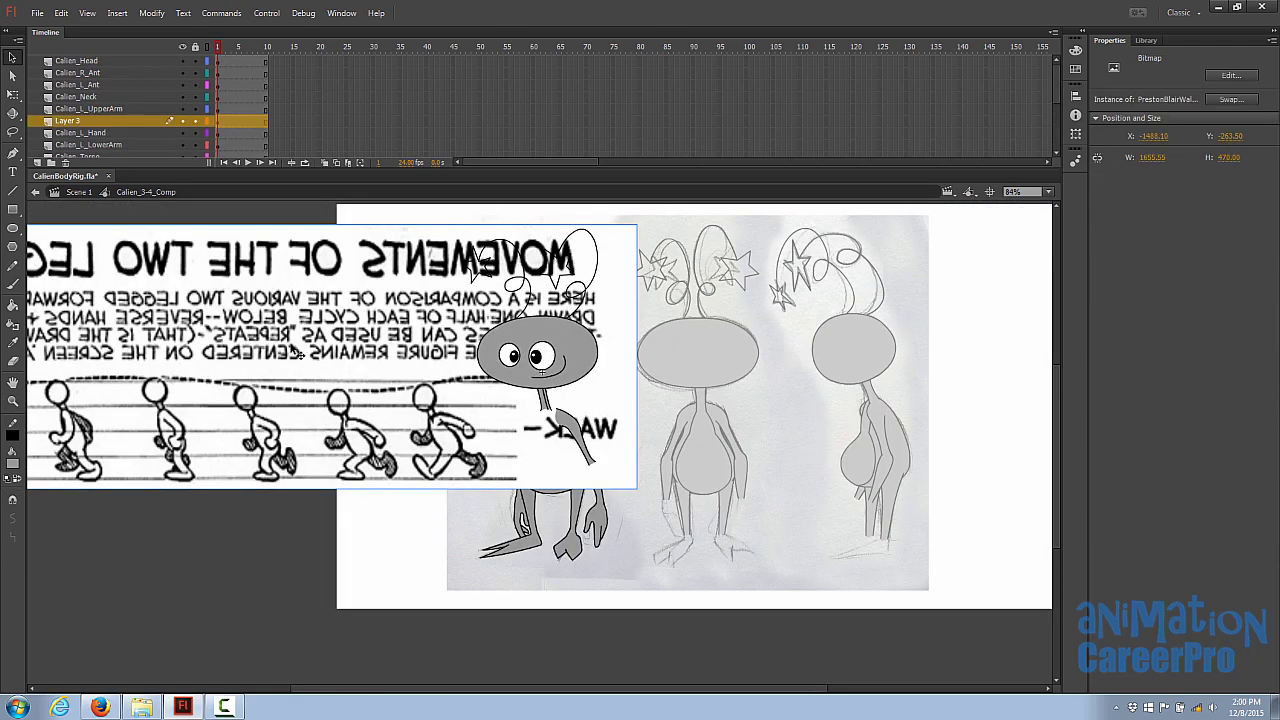
left_click(66, 162)
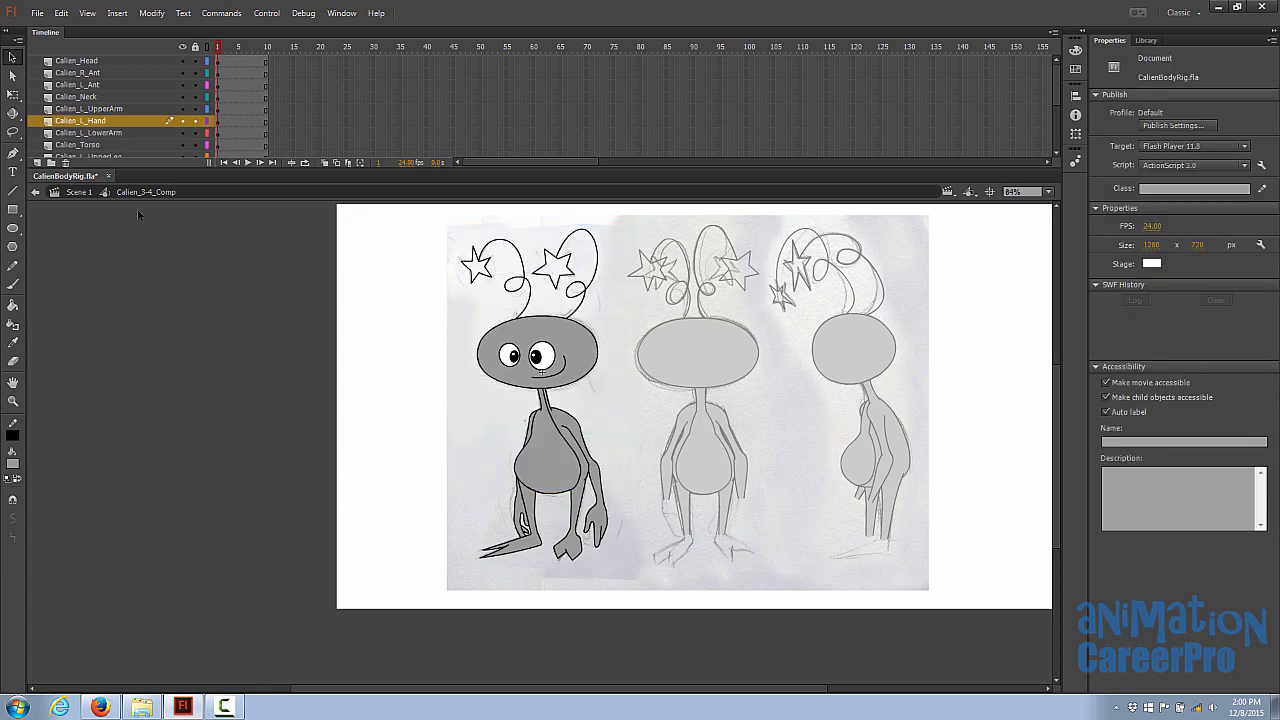
Step: Delete the PrestonBlairWalk.jpg bitmap from the document's library
left_click(1145, 40)
scroll(1160, 450, "down", 5)
left_click(1152, 638)
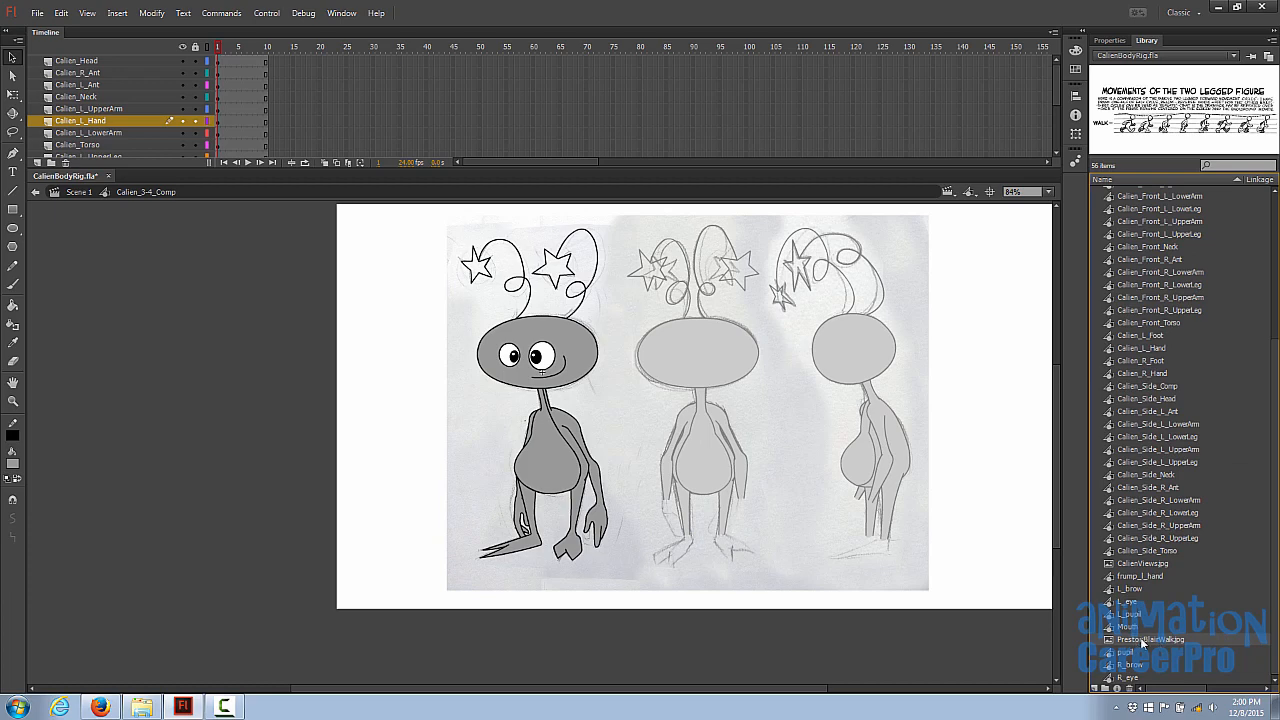
key("Delete")
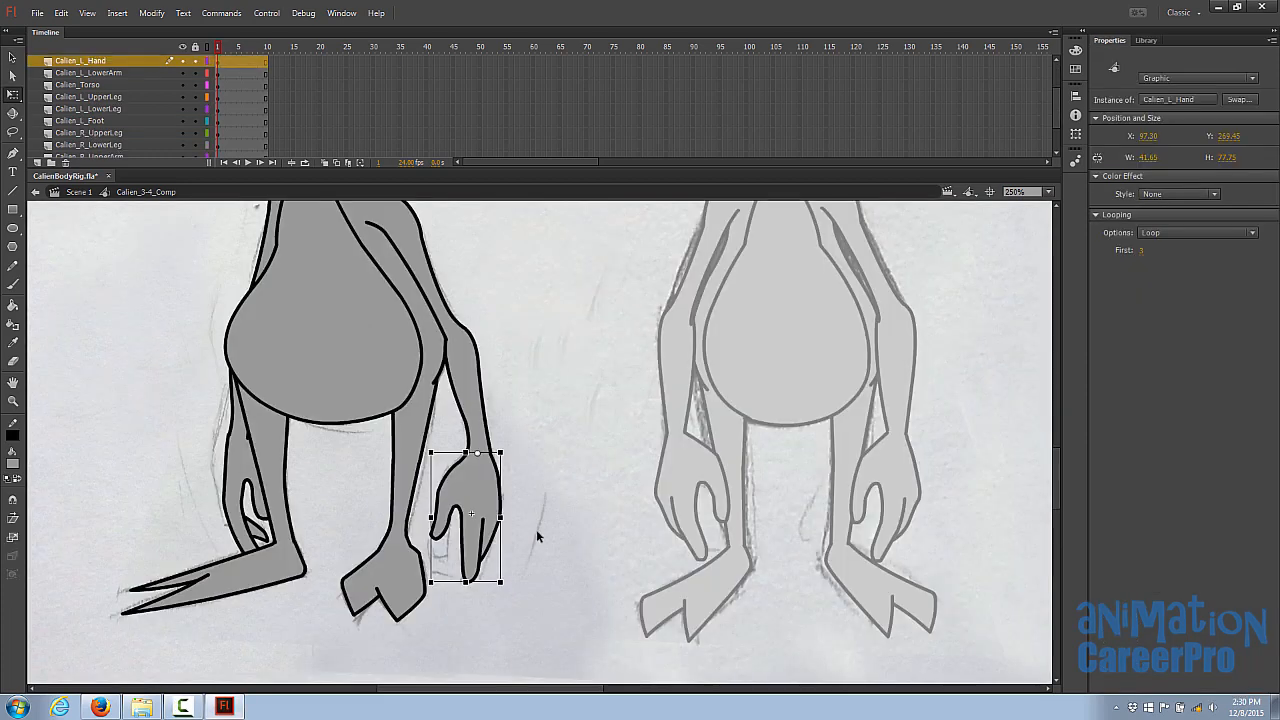
key("ctrl+z")
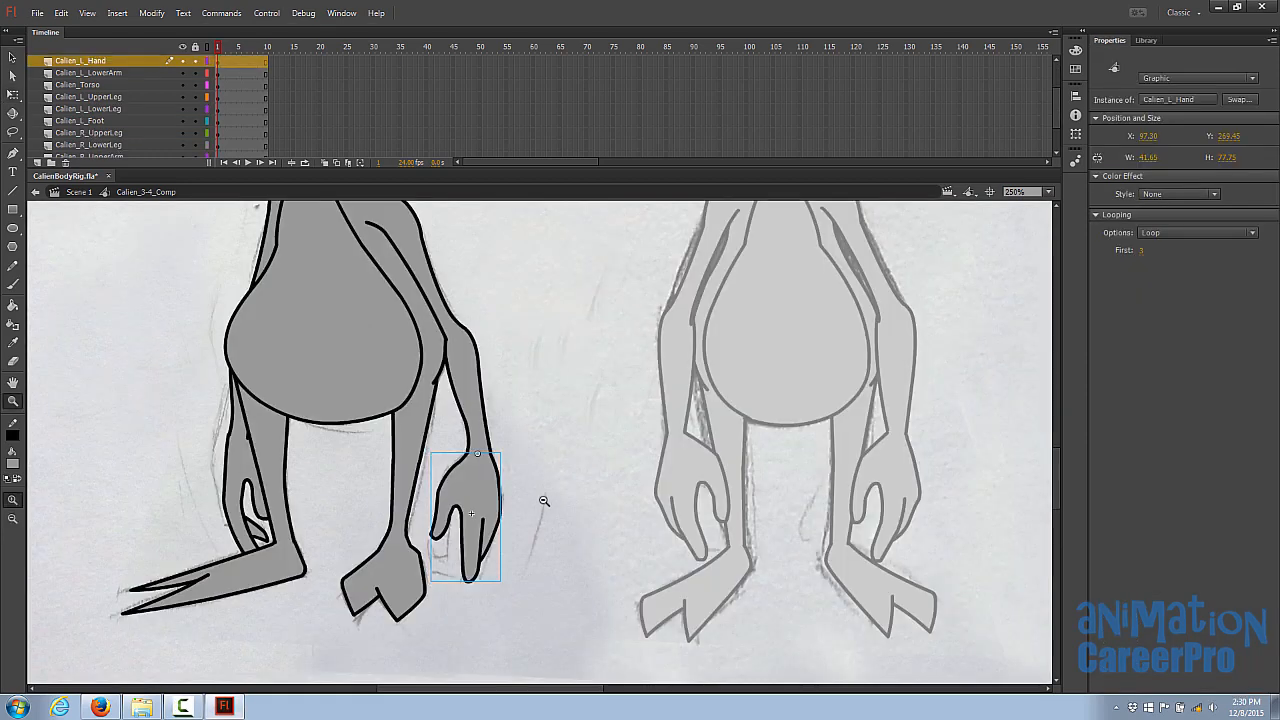
left_click_drag(581, 423, 473, 545)
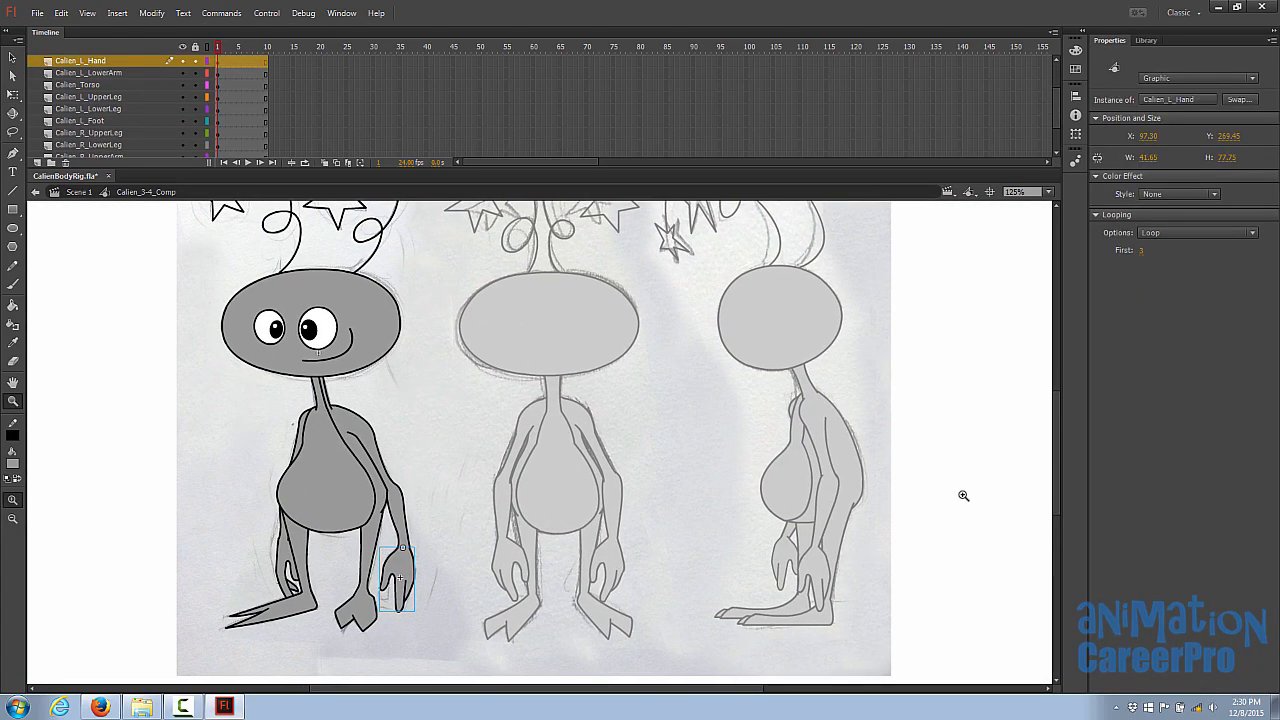